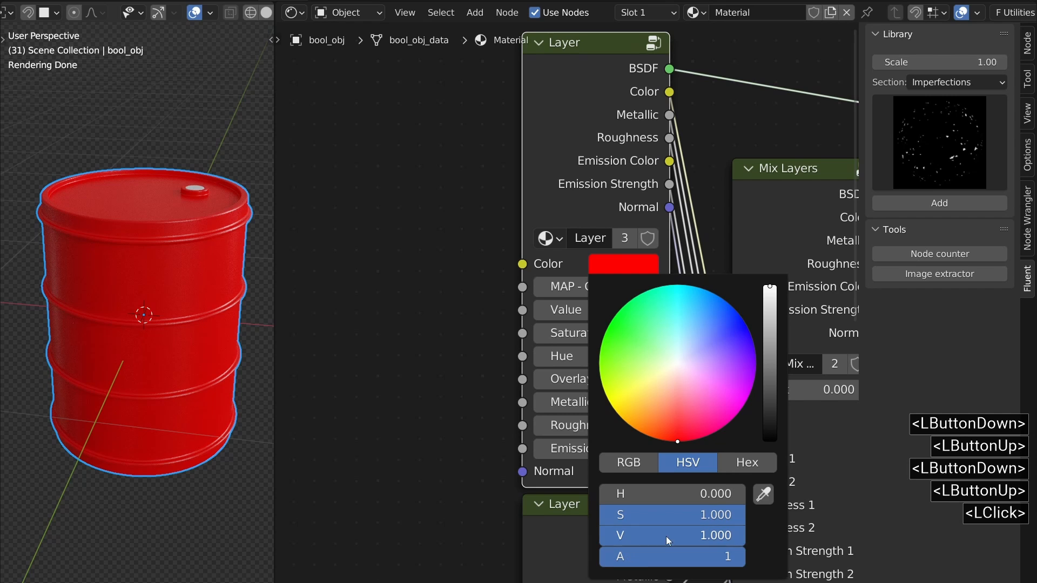
Set the brightness (V) of the upper Layer node's red color to 0.75.
left_click(668, 538)
type(".75")
key("Return")
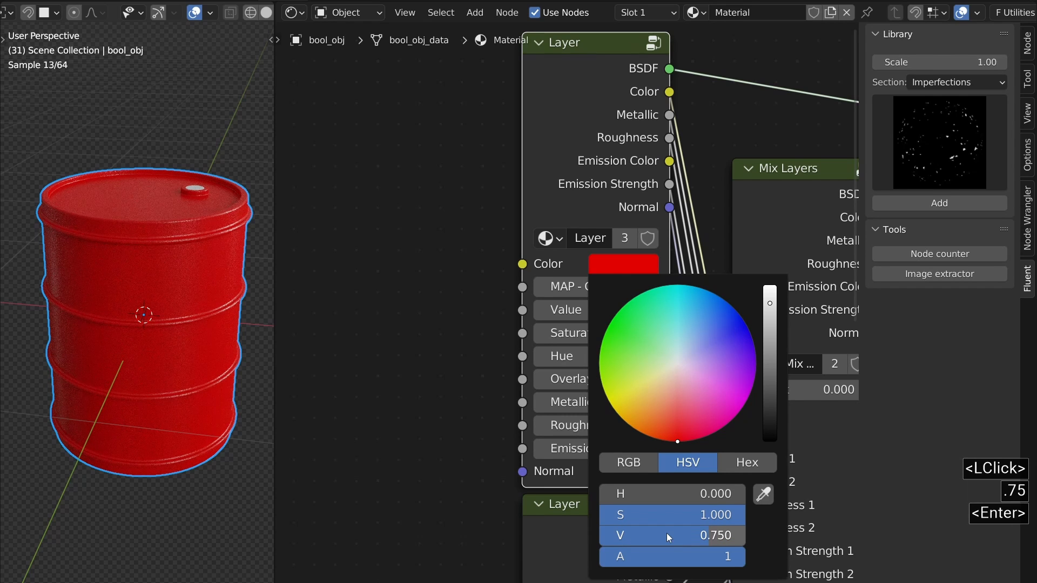
Add a Hue Saturation Value node in the empty space before the upper Layer node.
middle_click_drag(459, 334, 572, 389)
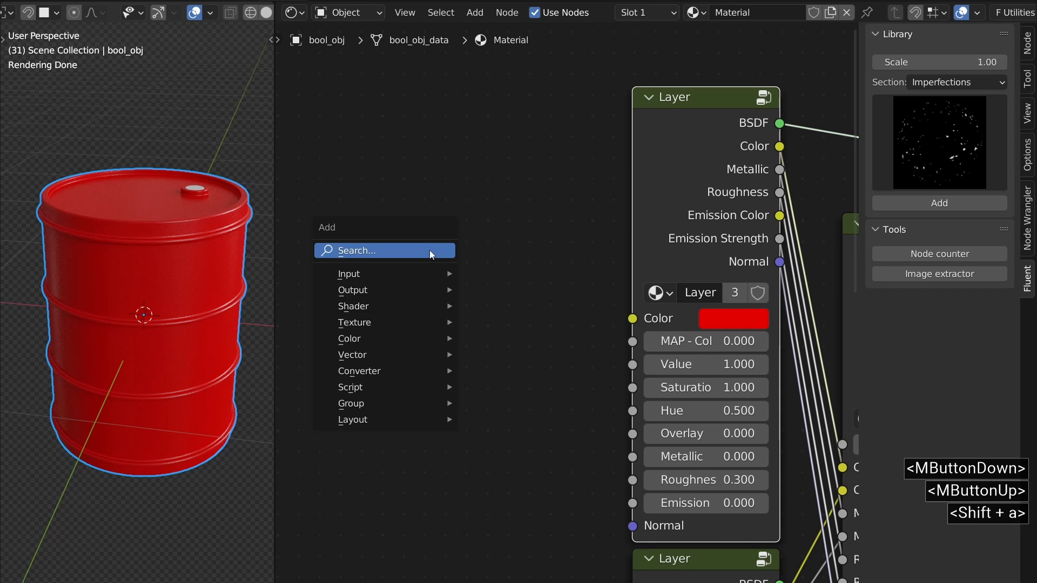
left_click(429, 251)
type("hue")
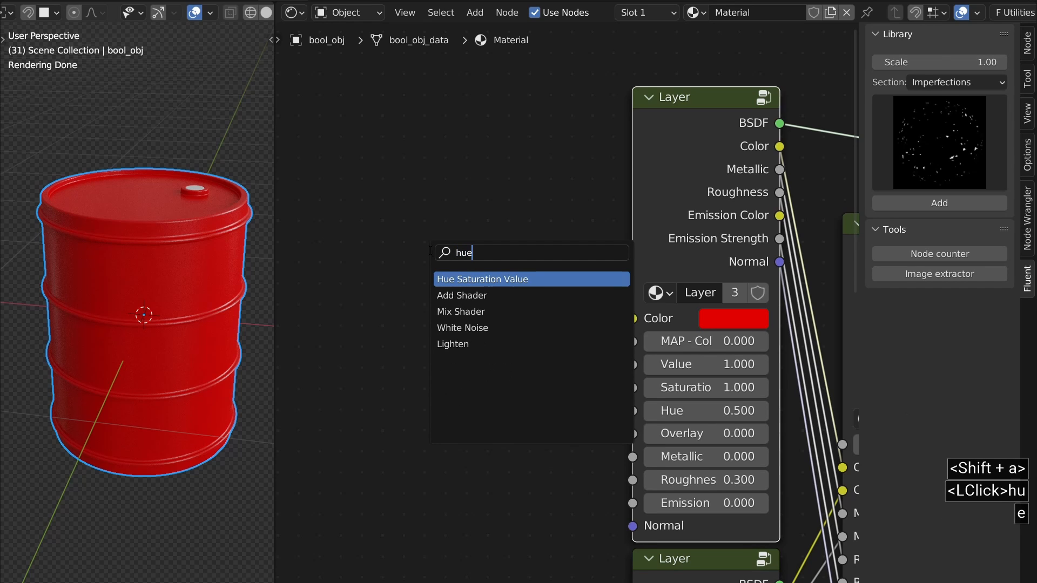
left_click(457, 280)
left_click(396, 283)
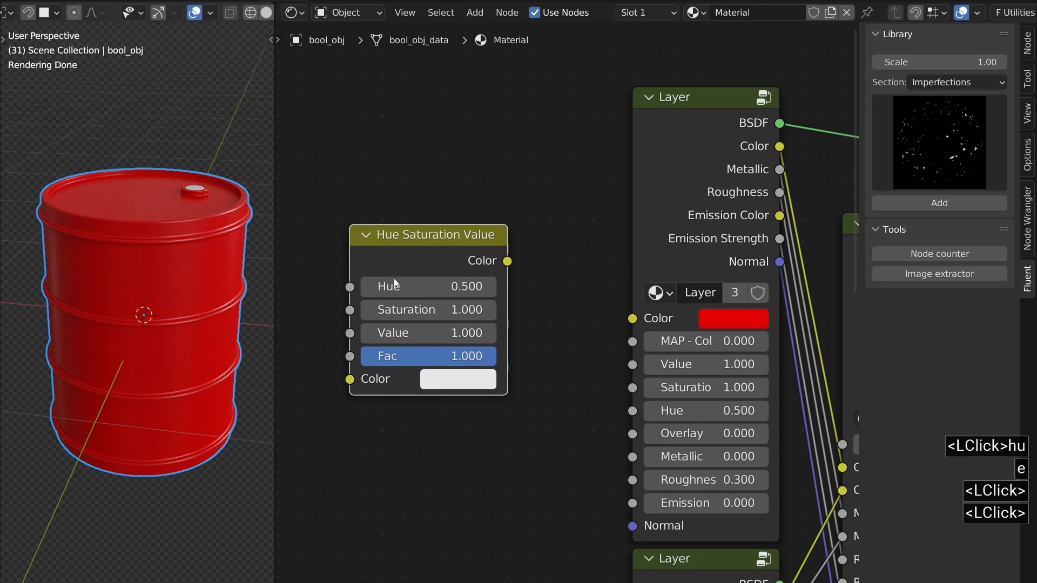
Copy the Layer node's red into the Hue Saturation Value node's Color and connect its Color output to the Layer's Color input.
left_click(507, 263)
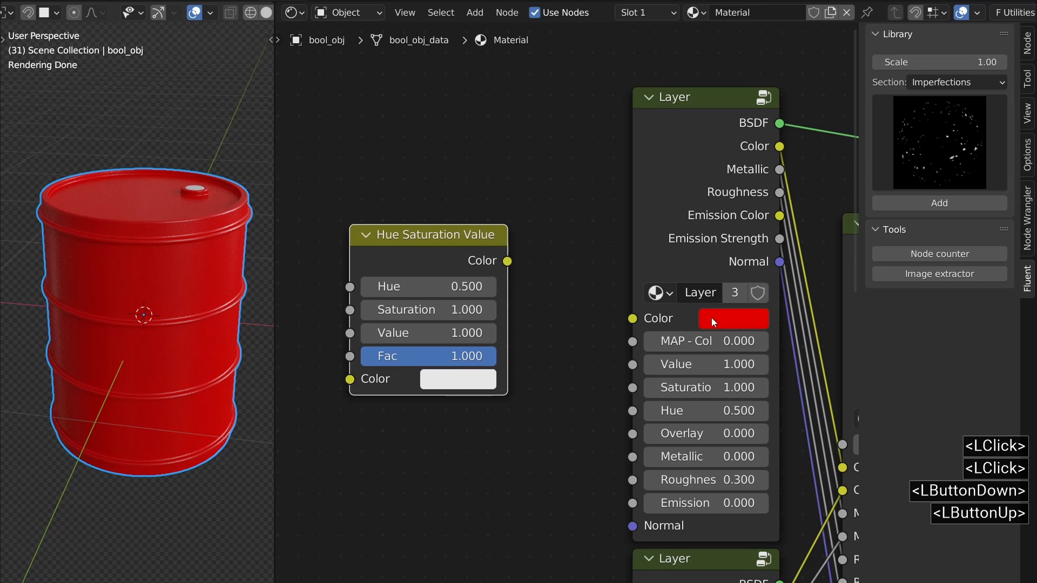
key("ctrl+c")
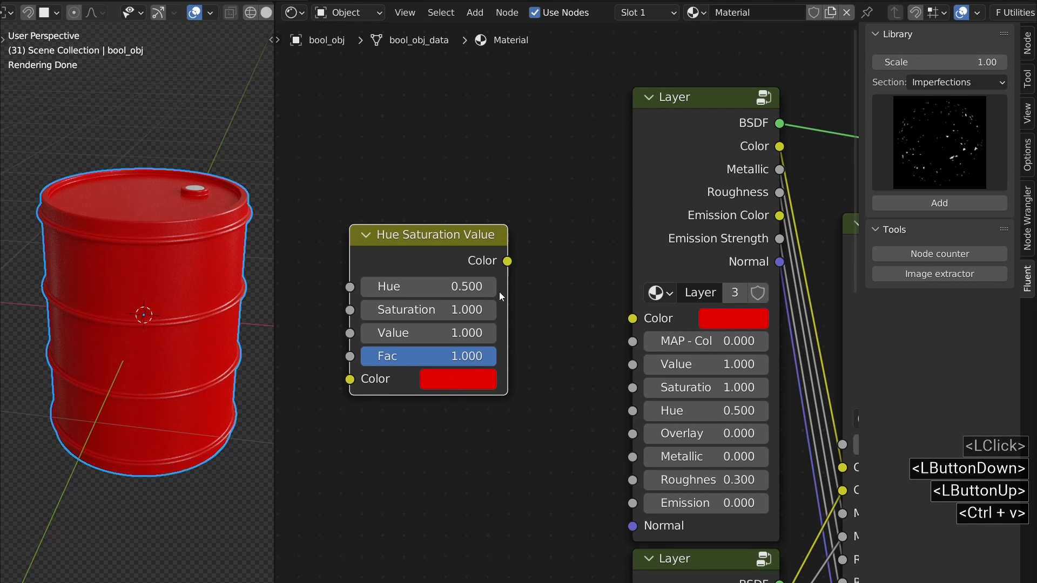
left_click_drag(507, 262, 633, 318)
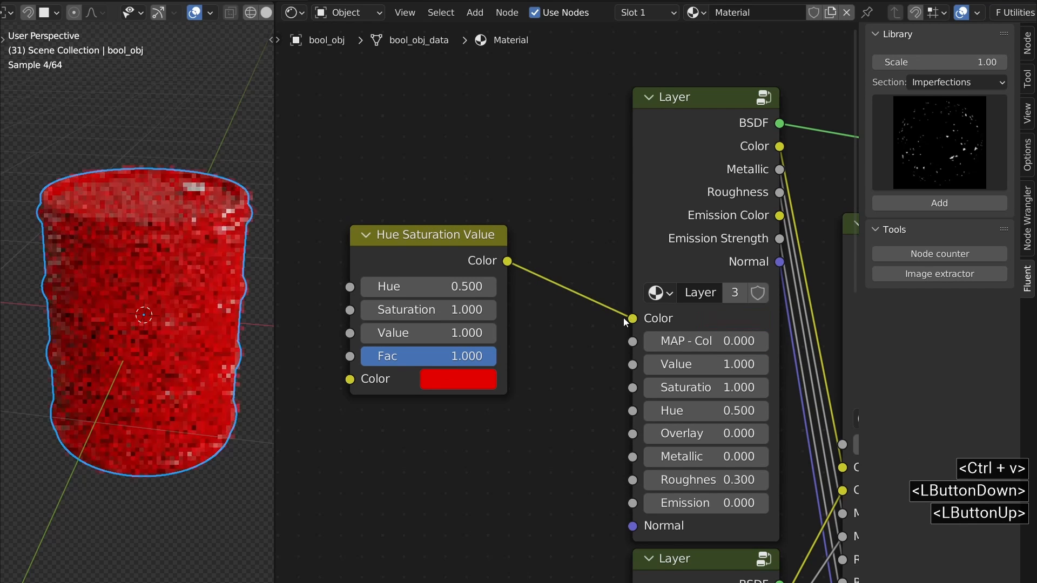
Make room around the Hue Saturation Value node and add Grunge 00 from the library's Grunges section before it.
middle_click_drag(378, 307, 504, 303)
left_click_drag(540, 246, 602, 178)
left_click(943, 84)
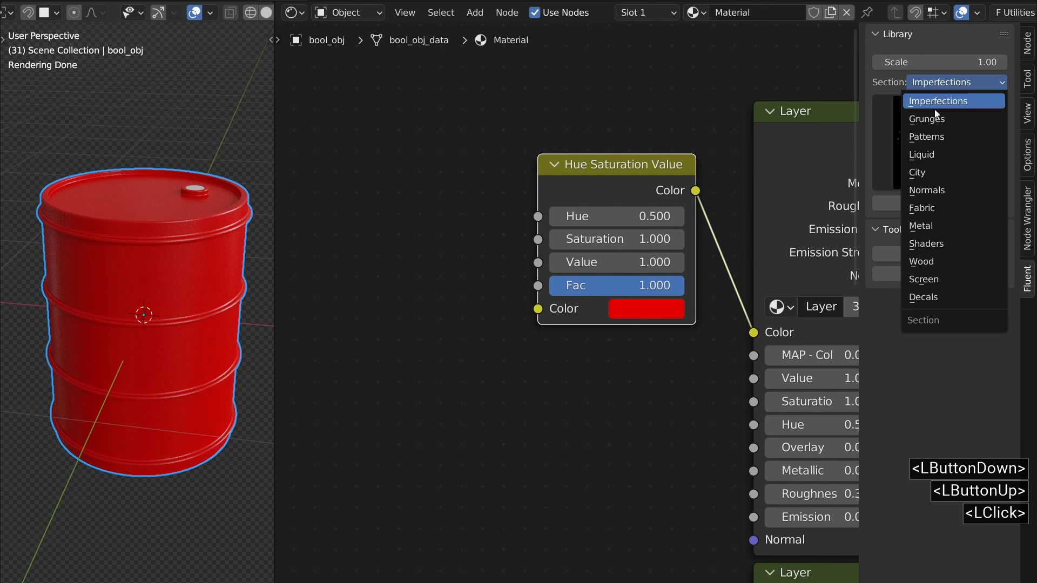
left_click(933, 114)
left_click(911, 174)
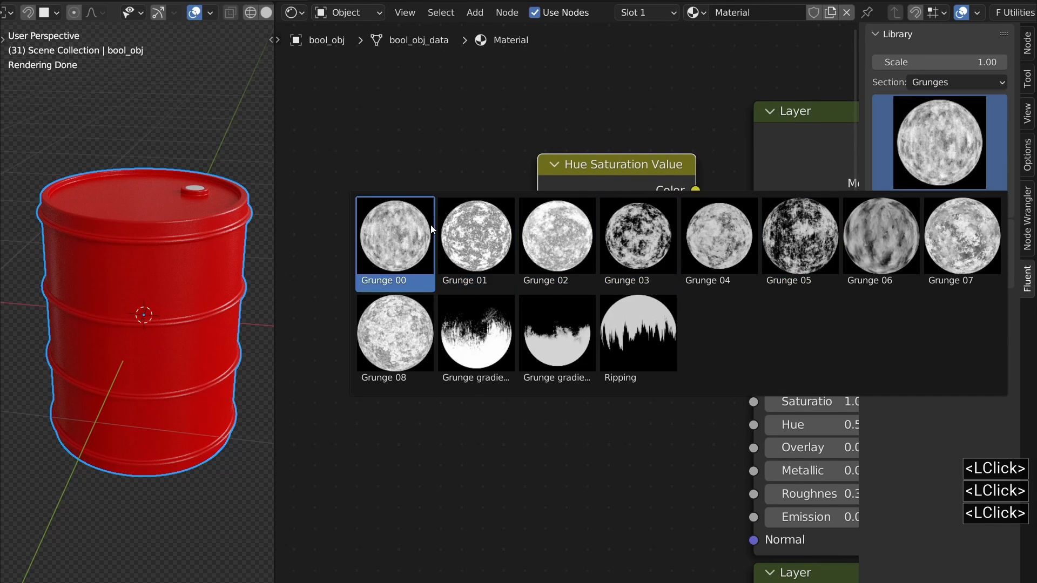
left_click(415, 234)
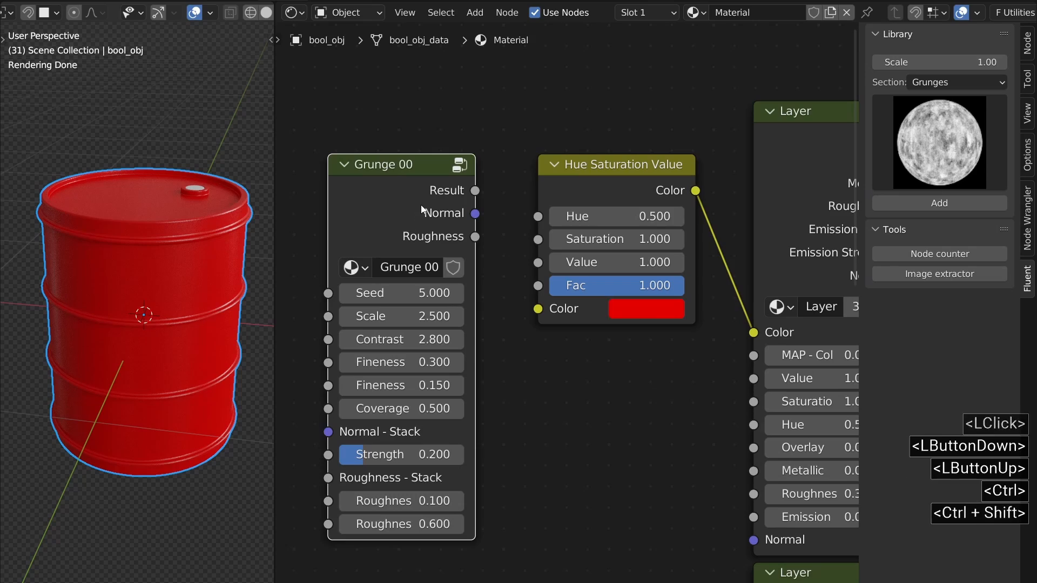
Preview Grunge 00 on the barrel and connect its Result to the Hue Saturation Value node's Fac input.
left_click(421, 209, "ctrl+shift")
middle_click_drag(146, 301, 149, 292)
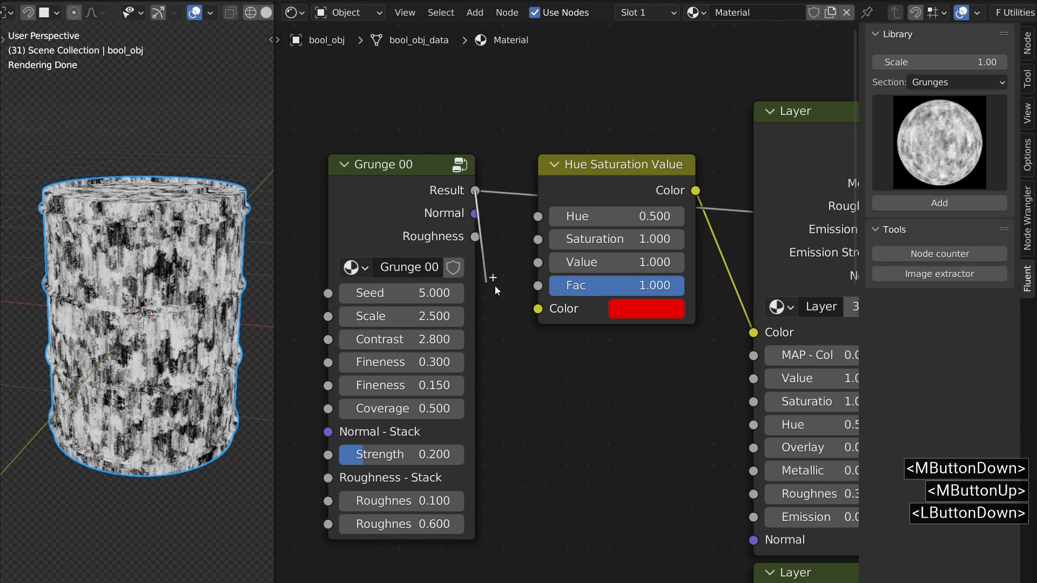
left_click_drag(496, 288, 537, 289)
Preview the Hue Saturation Value node's output on the barrel and set its Value to 0.66.
left_click(621, 183, "ctrl+shift")
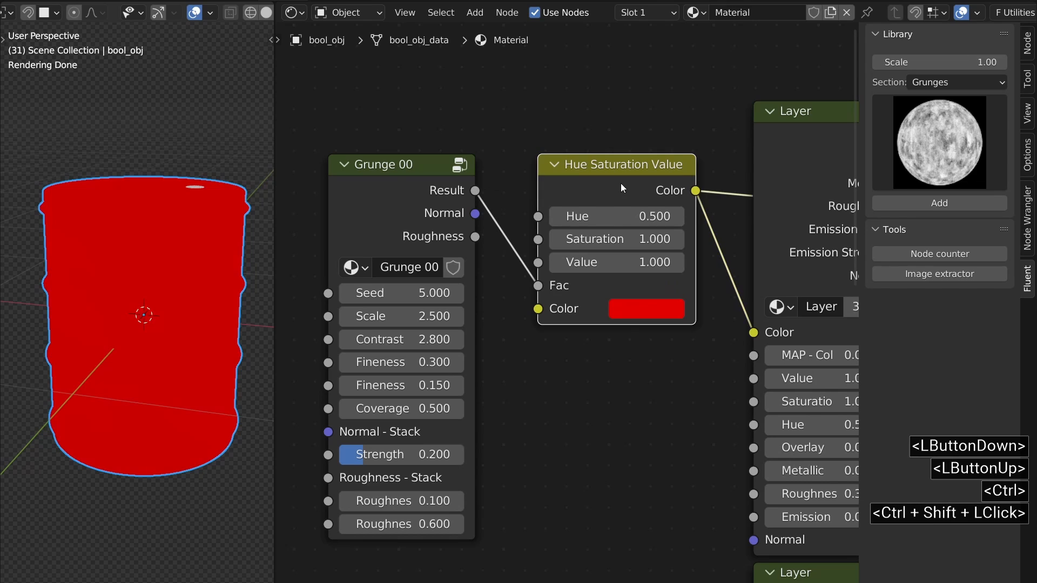
left_click(609, 263)
type(".6")
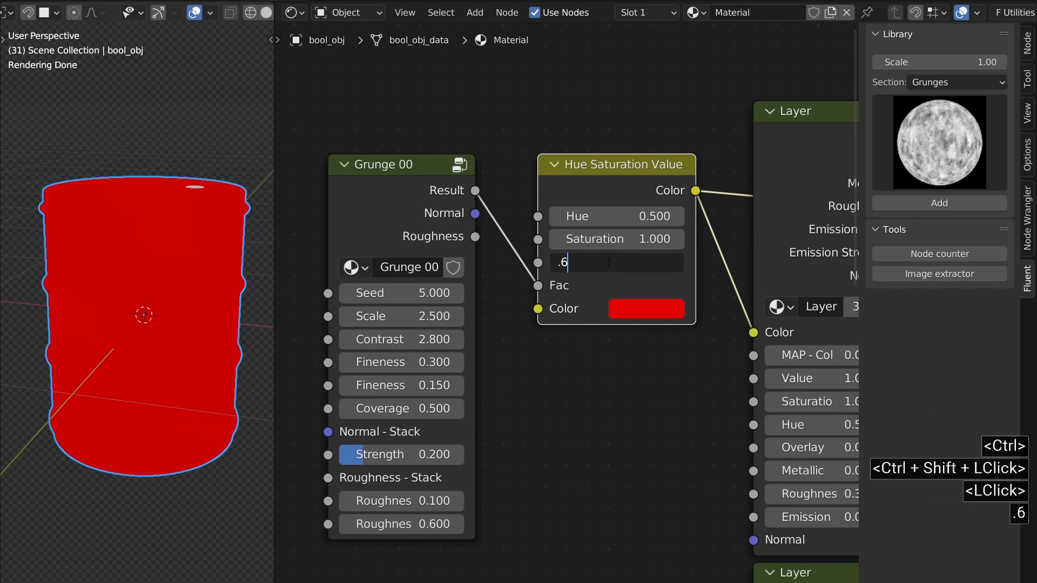
type("6")
key("Return")
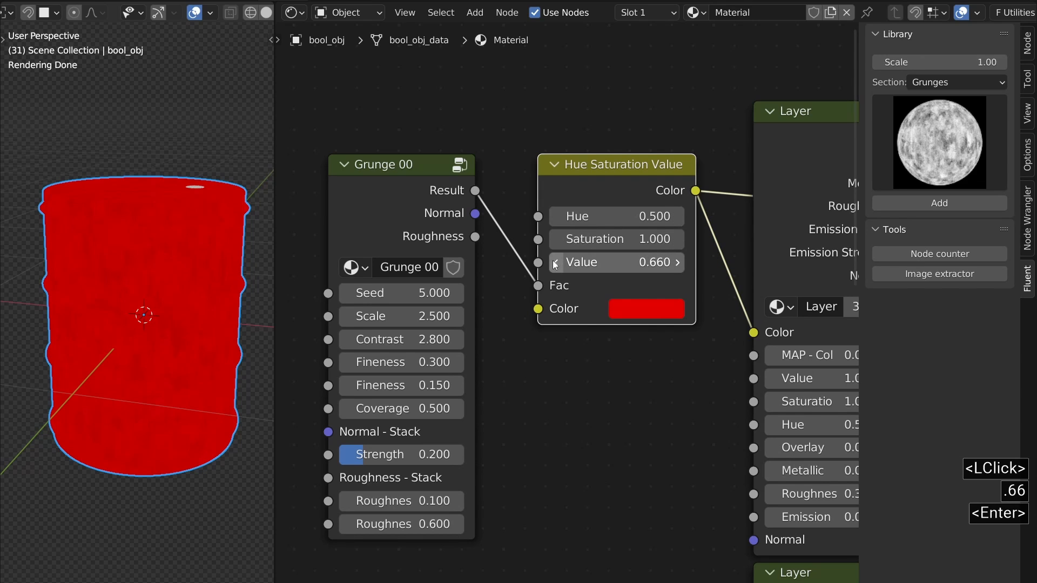
Set the Hue Saturation Value node's Hue to 0.51 and preview the upper Layer node's shader on the barrel.
left_click(621, 239)
left_click(633, 212)
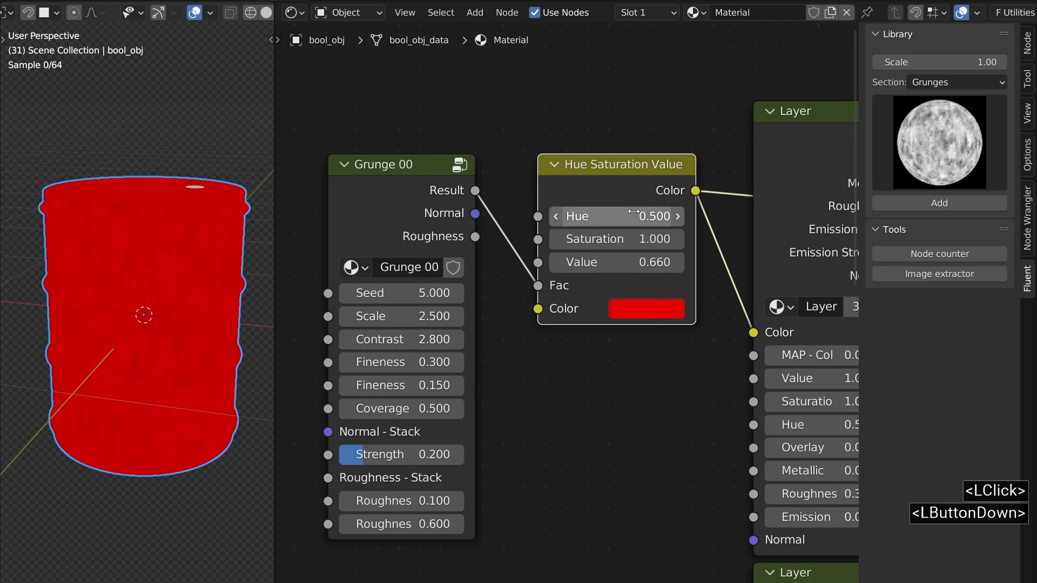
key("Return")
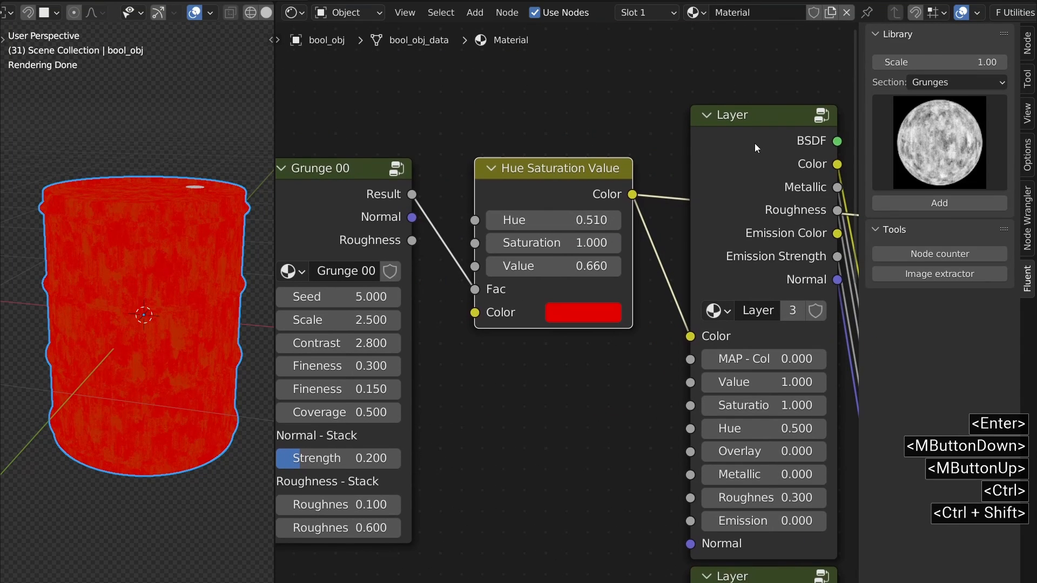
left_click(754, 144, "ctrl+shift")
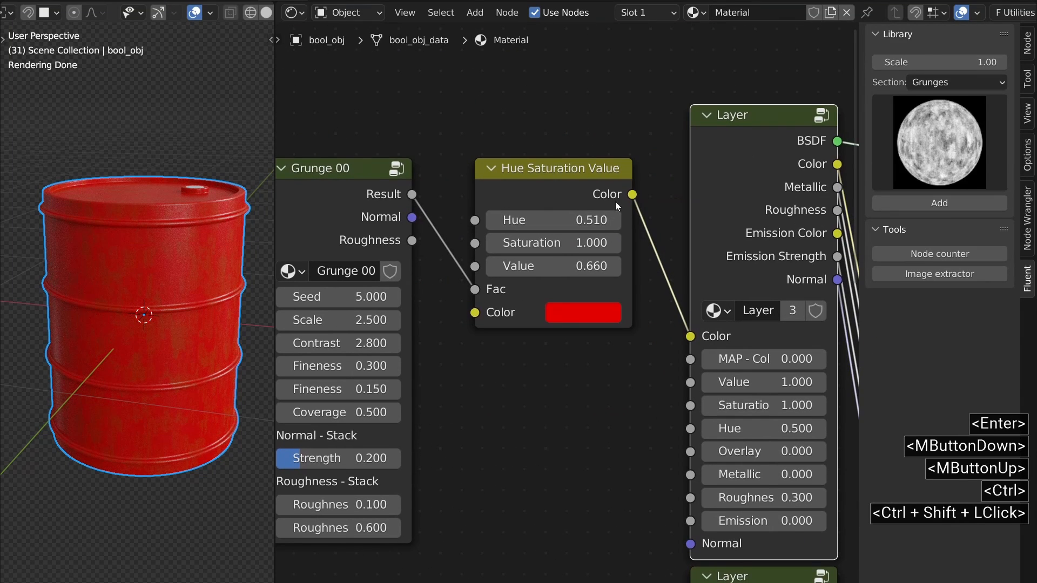
Move the Grunge 00 and Hue Saturation Value nodes together farther away from the Layer node.
middle_click_drag(391, 286, 504, 251)
scroll(395, 212, "down", 4)
left_click(594, 169)
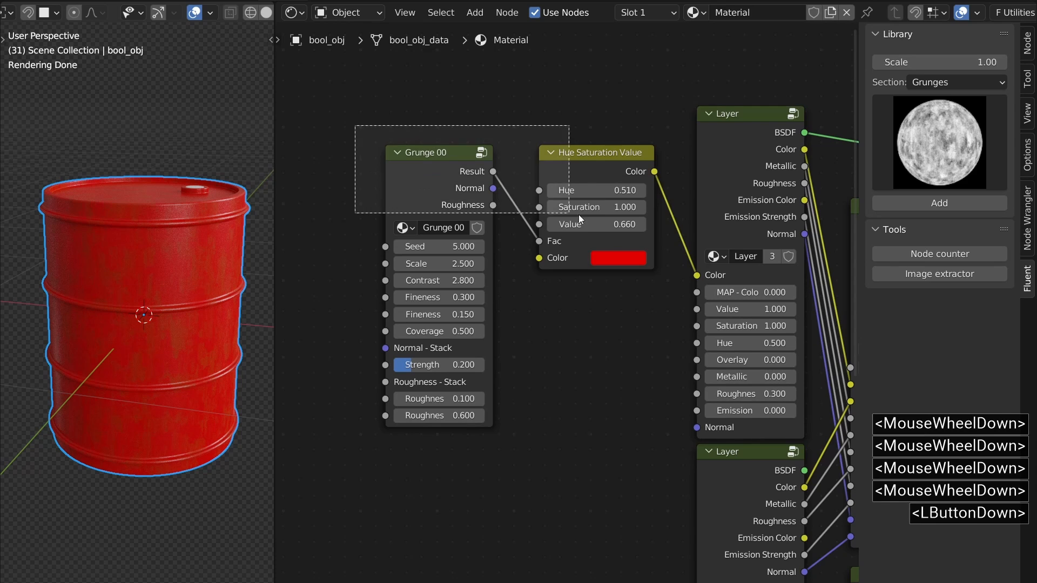
left_click_drag(594, 169, 417, 160)
middle_click_drag(424, 160, 503, 154)
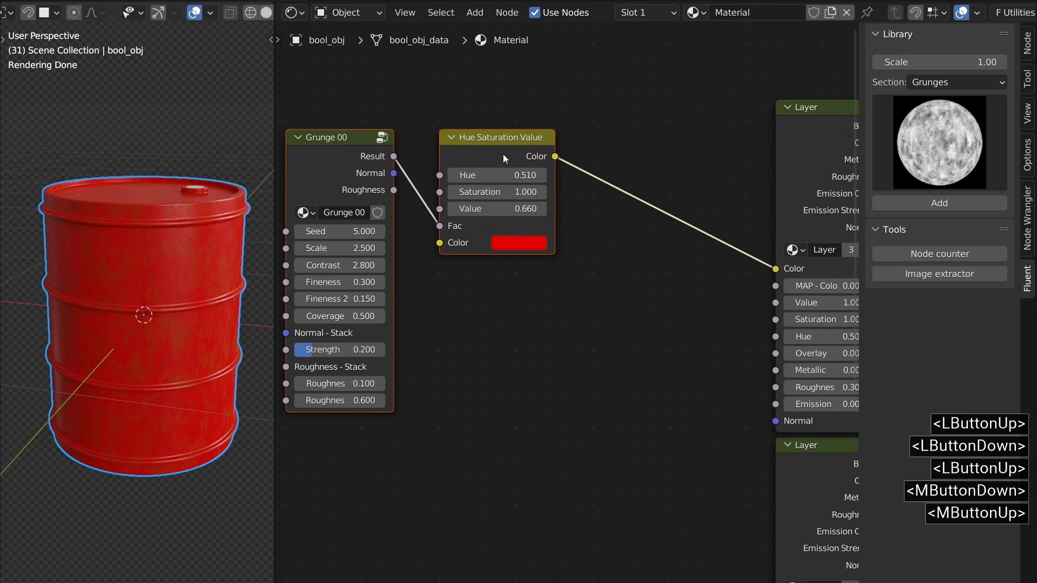
Duplicate the Hue Saturation Value node and insert the copy into the link between the original and the Layer node.
left_click(497, 148)
key("shift+d")
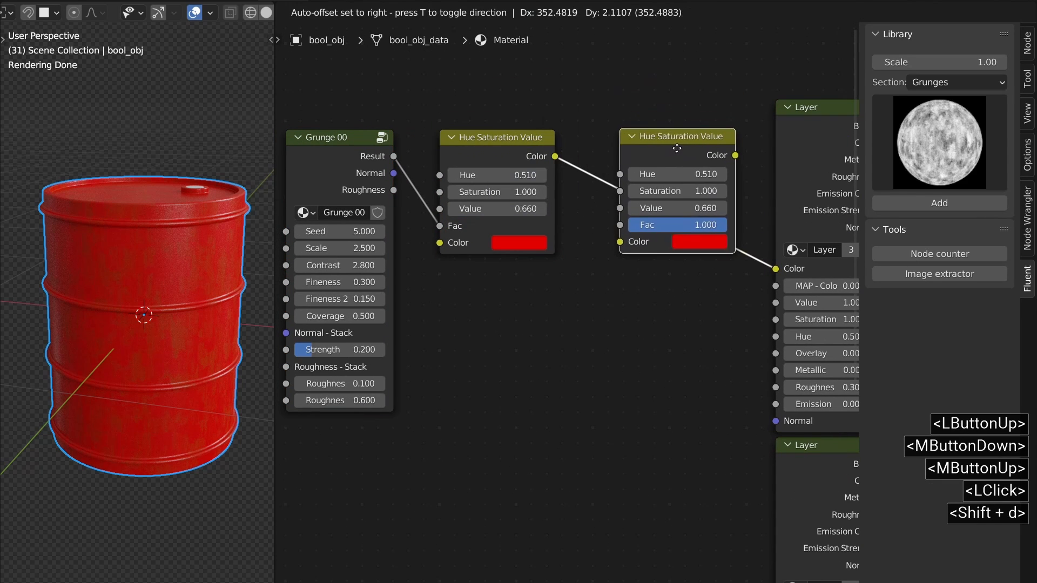
left_click(660, 144)
Duplicate Grunge 00, set the copy's Seed to 18.2 and connect its Result to the second Hue Saturation Value node's Fac.
left_click(346, 150)
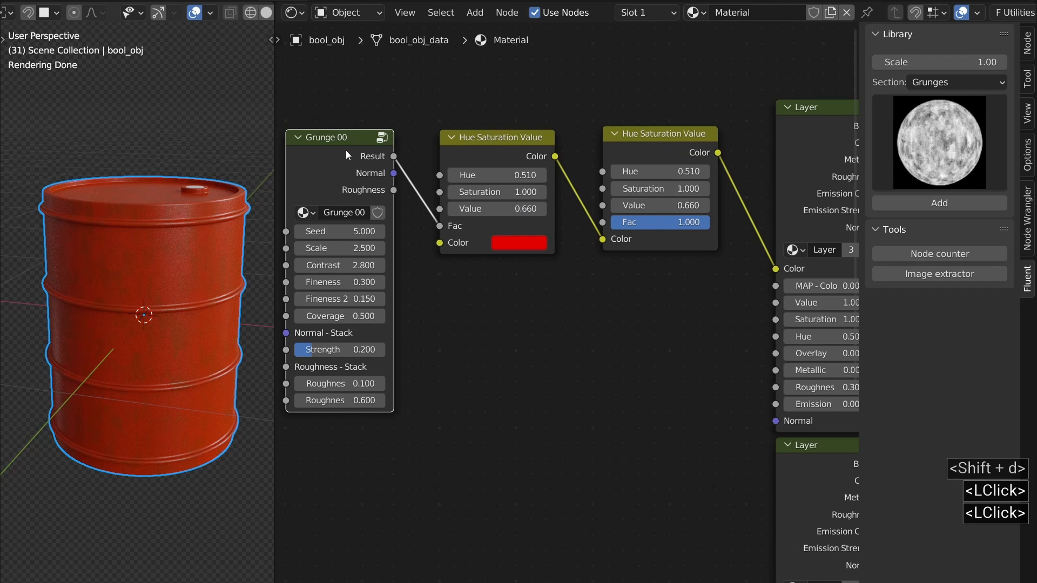
key("shift+d")
left_click(501, 288)
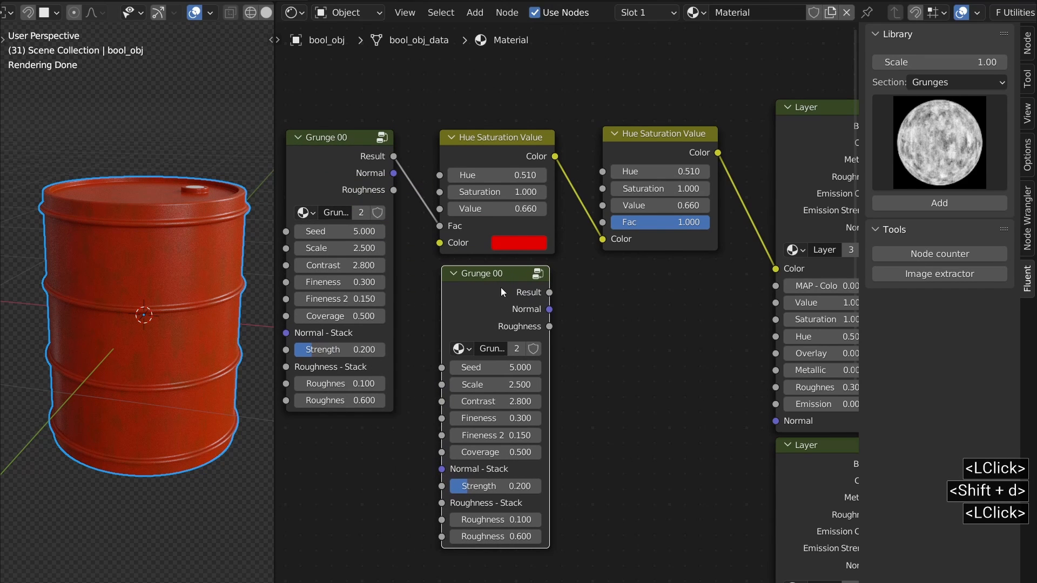
left_click_drag(487, 366, 518, 367)
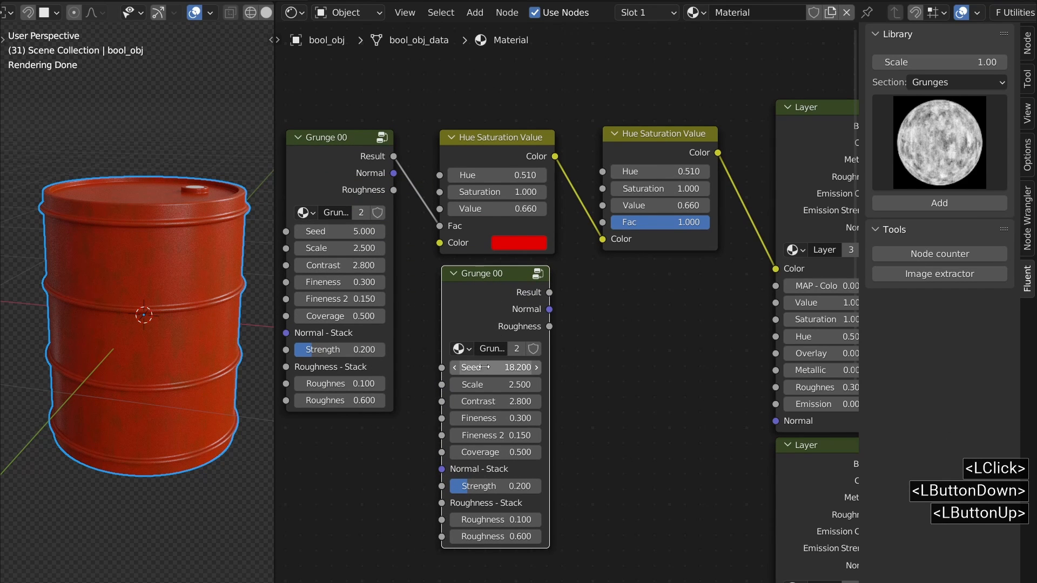
left_click_drag(549, 292, 549, 291)
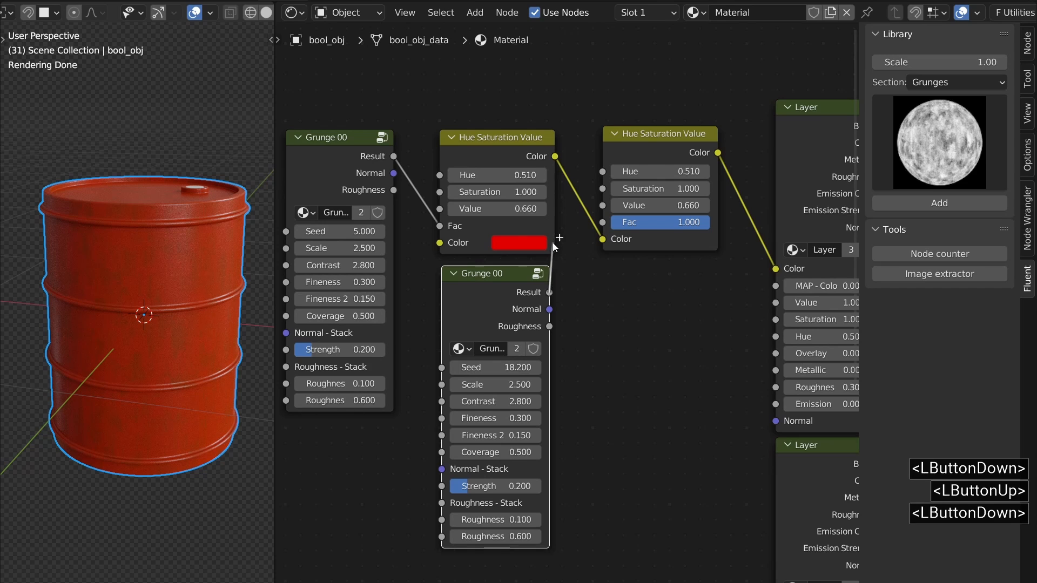
left_click_drag(602, 223, 602, 223)
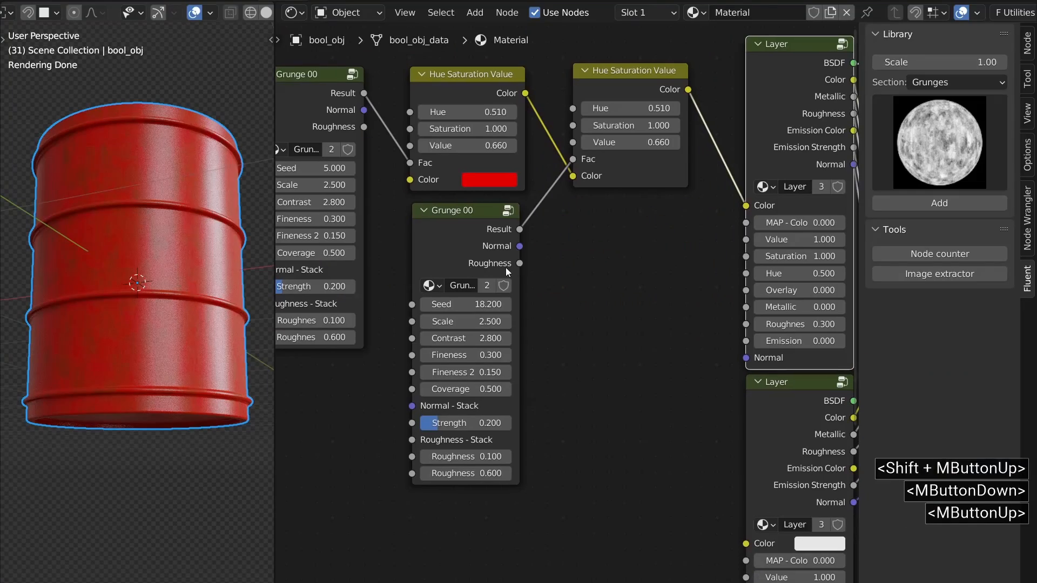
Connect the second Grunge 00's Roughness output to the Layer's Roughness and set that grunge's first roughness value to 0.4.
left_click_drag(519, 263, 595, 227)
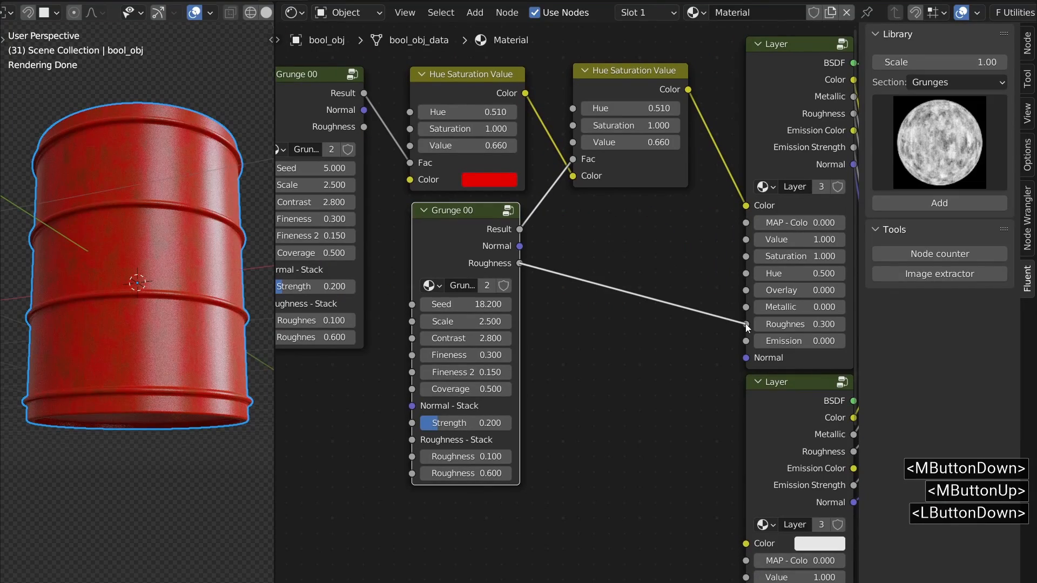
left_click_drag(748, 327, 748, 327)
middle_click_drag(459, 486, 459, 303, "ctrl")
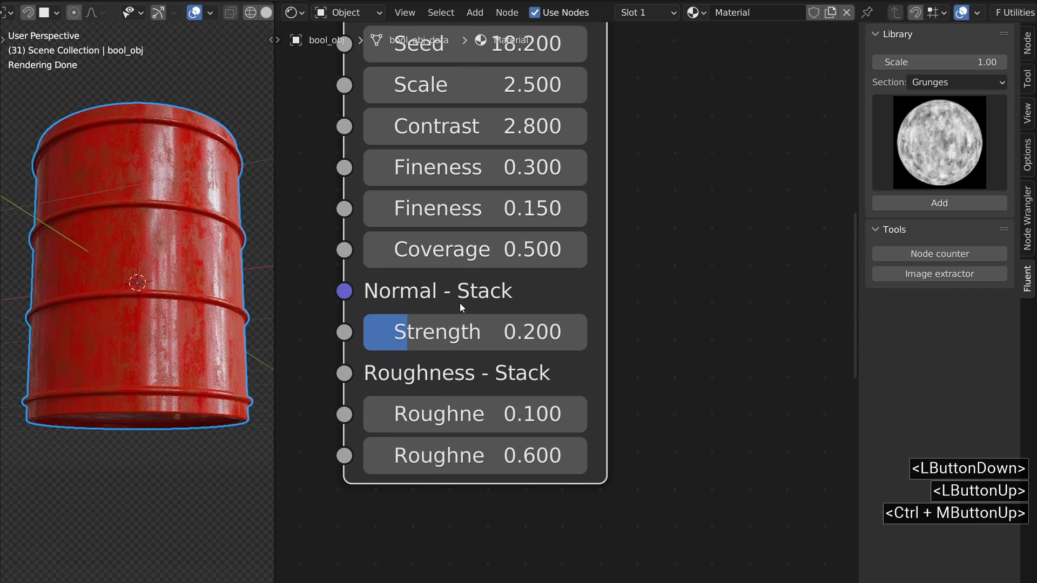
left_click(471, 407)
type(".4")
key("Return")
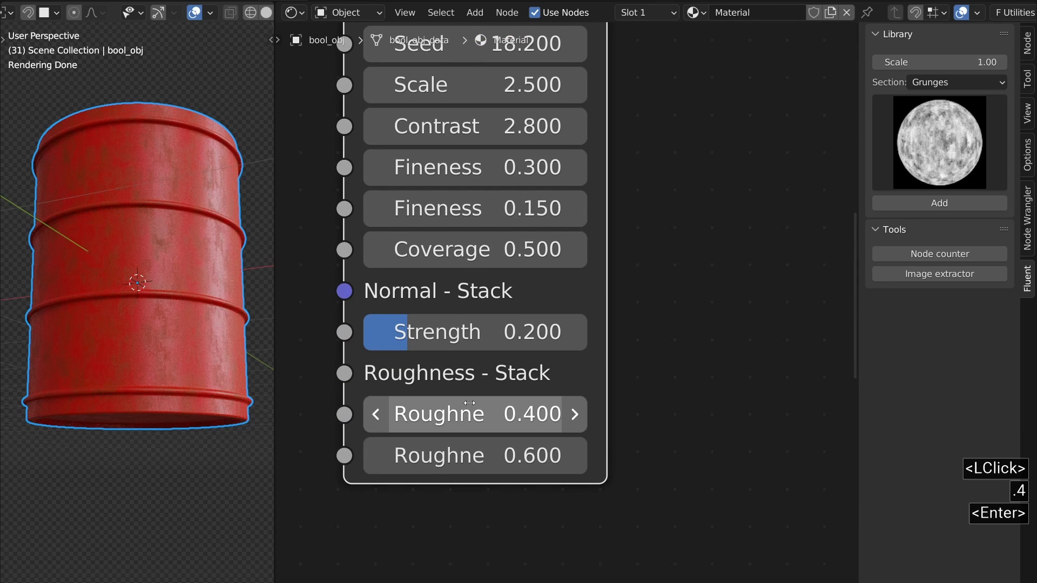
Connect the first Grunge 00's Roughness output to the second one's Roughness - Stack input and set its first roughness value to 0.4.
middle_click_drag(474, 406, 549, 31, "ctrl")
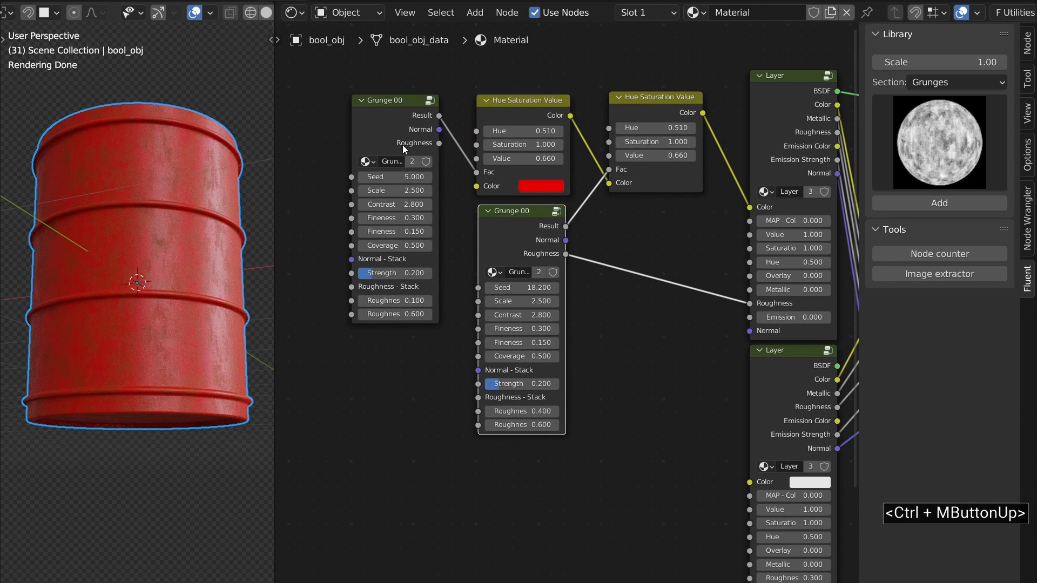
left_click_drag(439, 143, 478, 397)
middle_click_drag(404, 306, 393, 300, "ctrl")
left_click(393, 300)
type(".4")
key("Return")
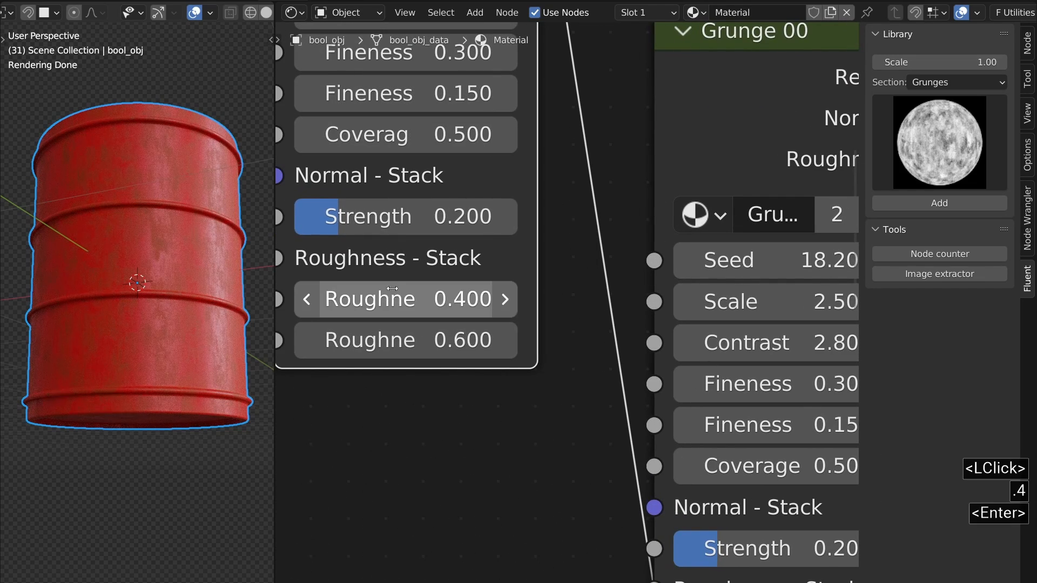
Disconnect the grunge link from the upper Layer node's Roughness input and set the Layer's Roughness to 0.2.
middle_click_drag(404, 264, 488, 315, "ctrl")
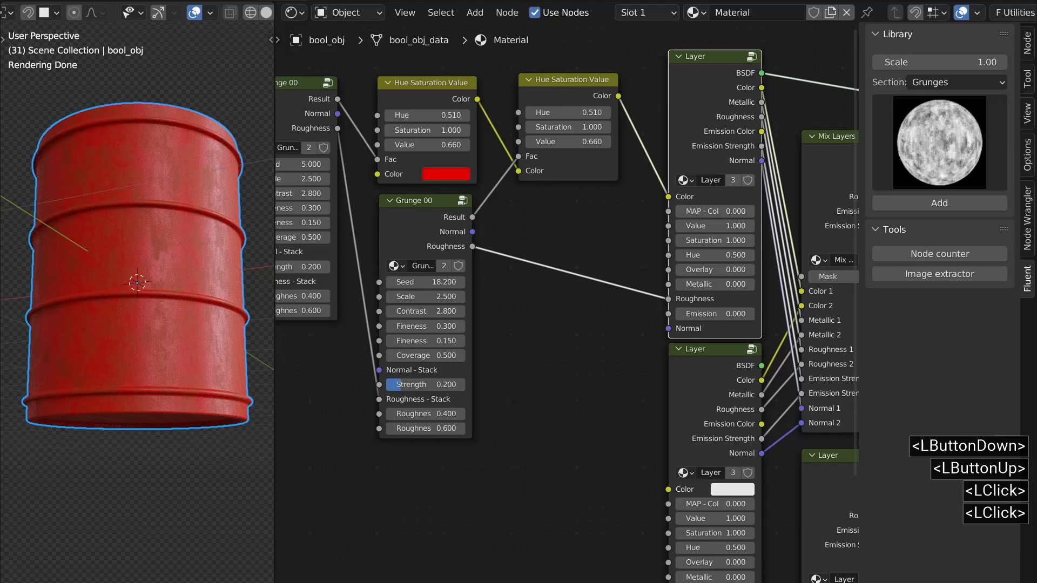
left_click(555, 372)
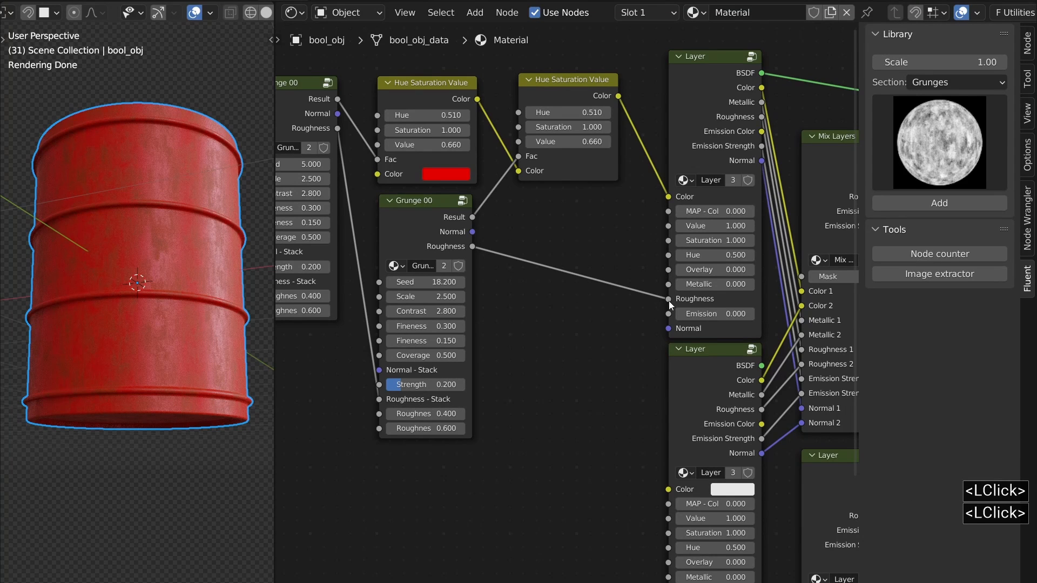
left_click_drag(669, 300, 613, 299)
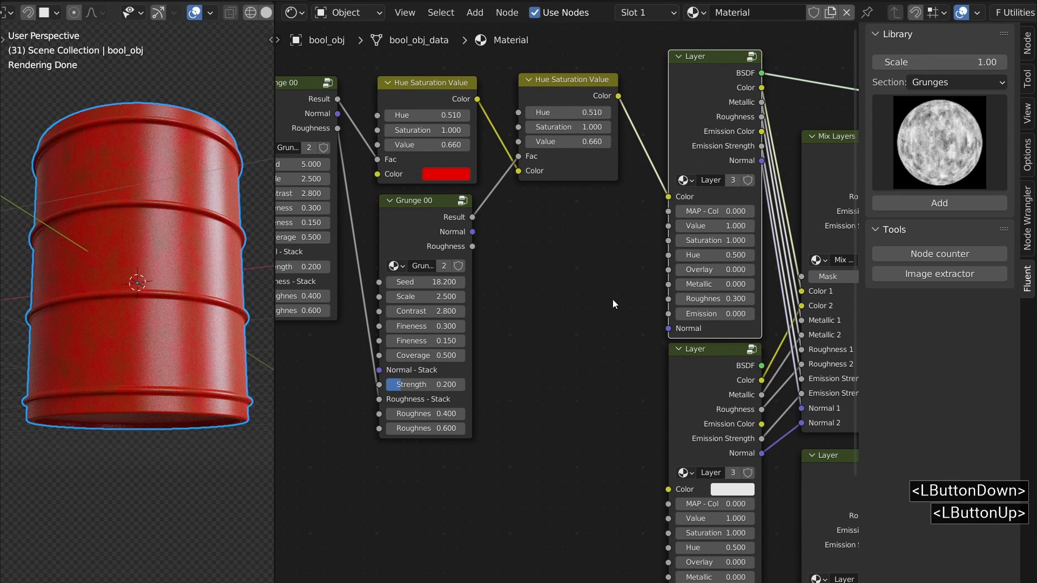
left_click(712, 300)
type(".2")
key("Return")
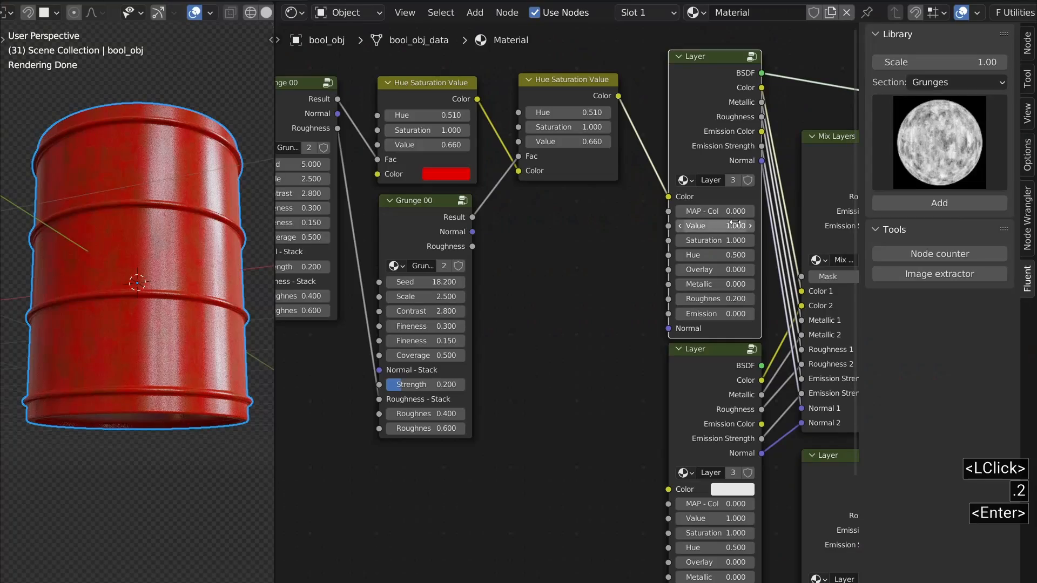
Add the Simple deform node from the Normals library and connect its Normal output to the upper Layer's Normal input.
left_click(912, 85)
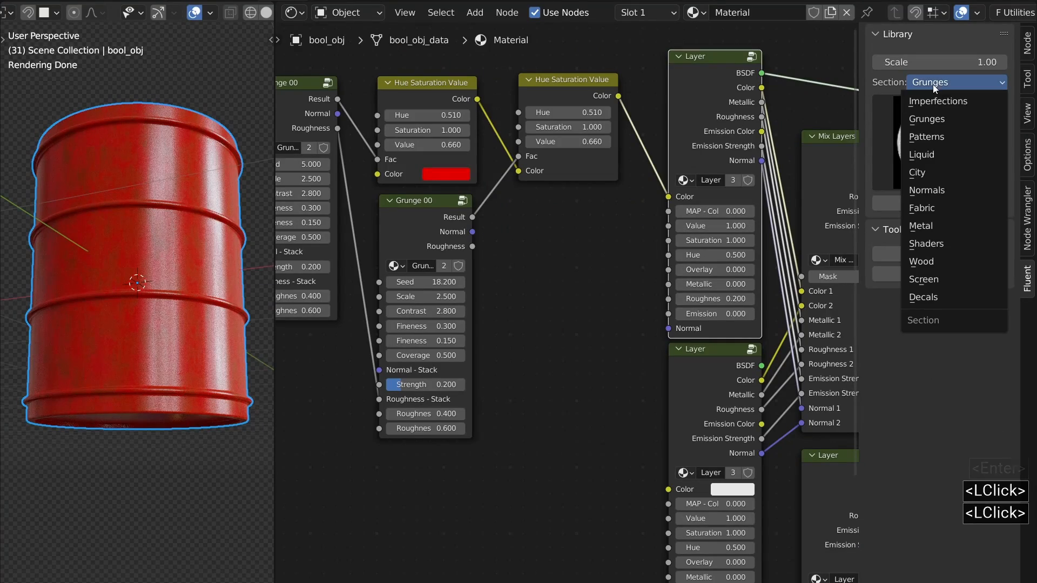
left_click(943, 189)
left_click(948, 137)
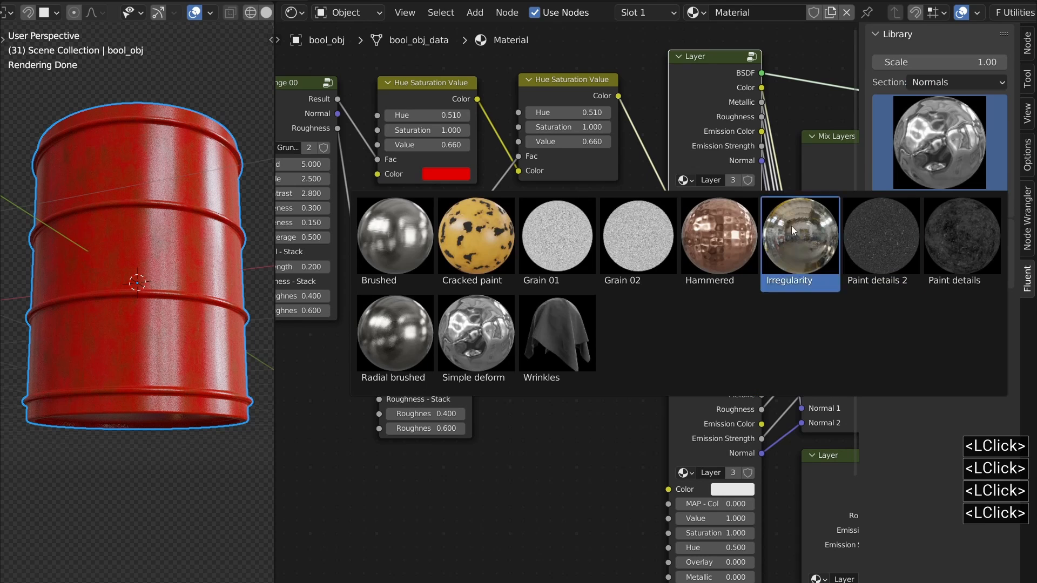
left_click(473, 336)
left_click_drag(579, 71, 669, 329)
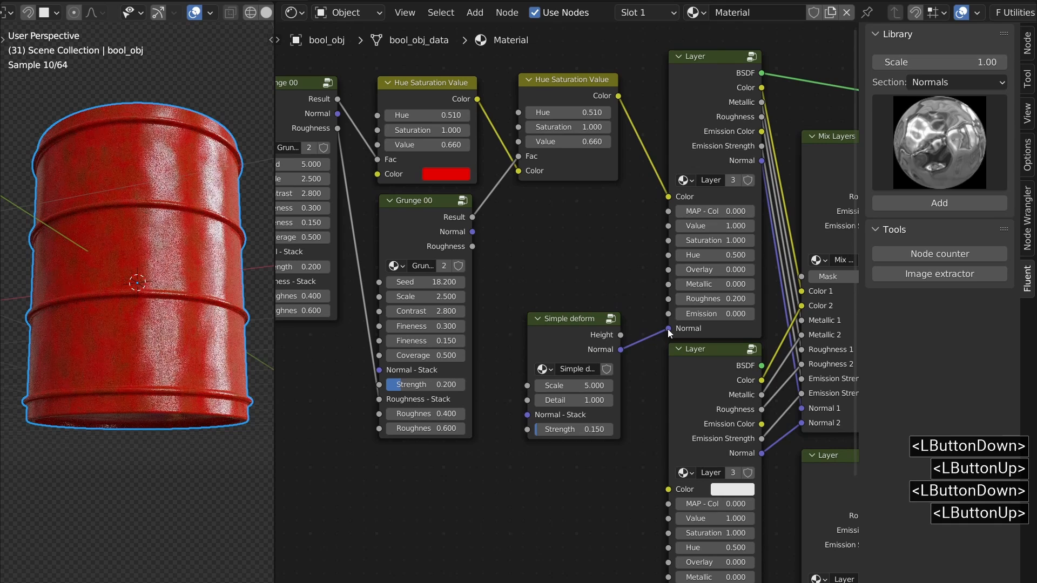
Set the Simple deform's Scale to 2.49 and its Strength to 0.33.
left_click_drag(574, 430, 608, 430)
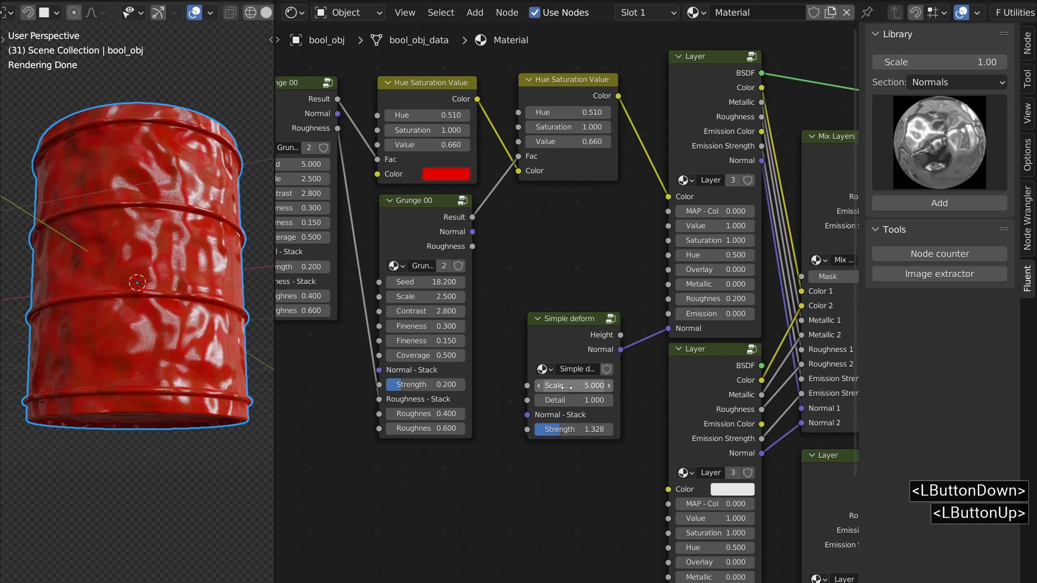
mouse_move(566, 387)
left_mouse_down("shift")
mouse_move(538, 388)
mouse_move(567, 387)
left_mouse_up("shift")
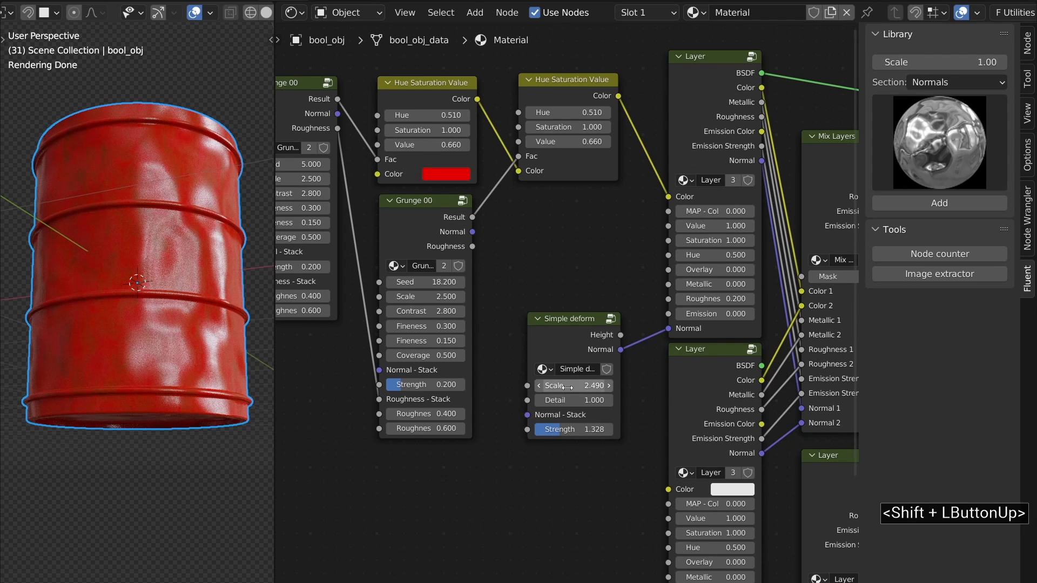
left_click(582, 427)
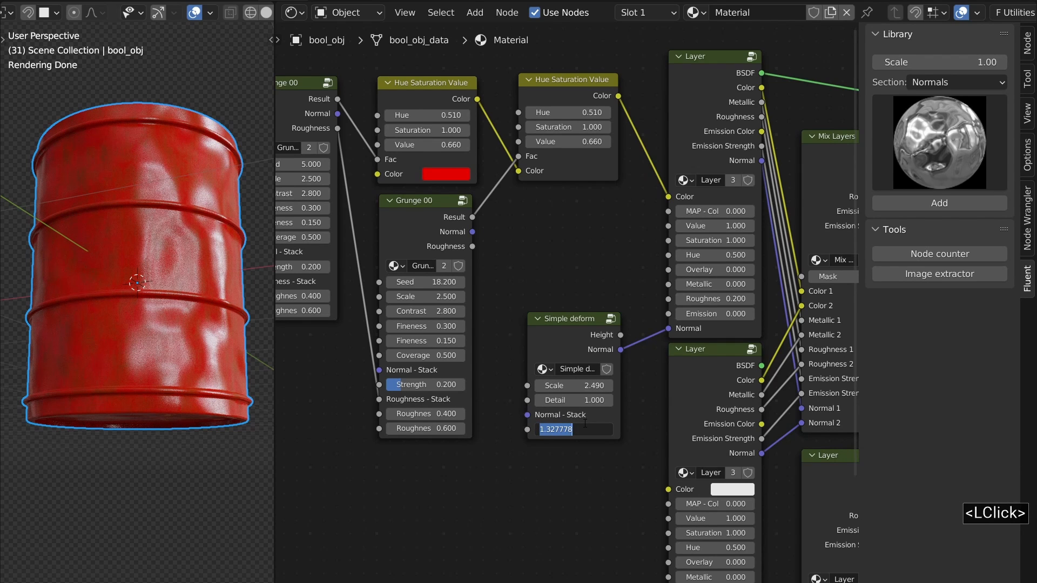
key("Return")
left_click_drag(583, 431, 562, 431, "shift")
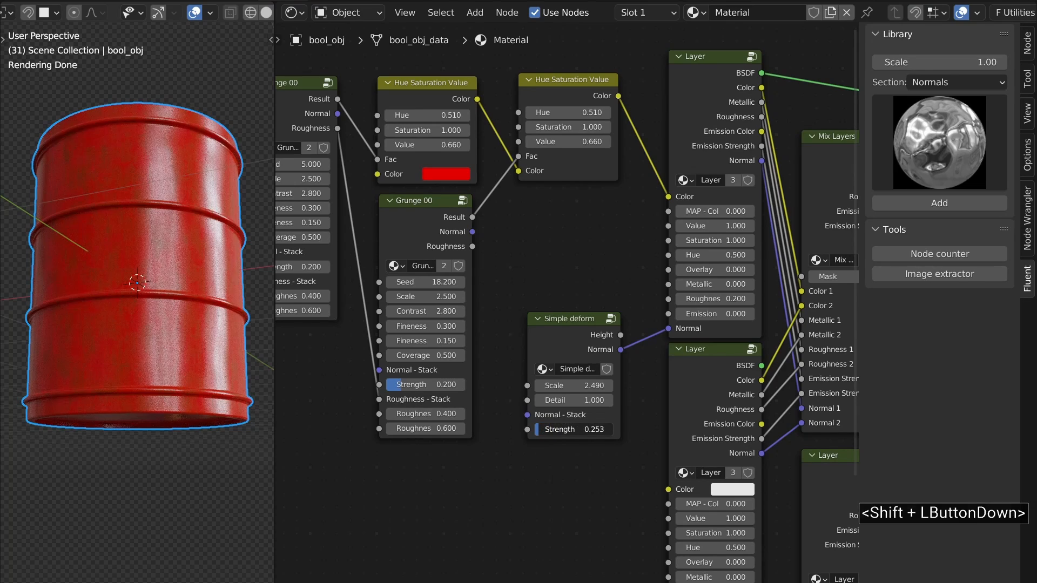
left_click(573, 430)
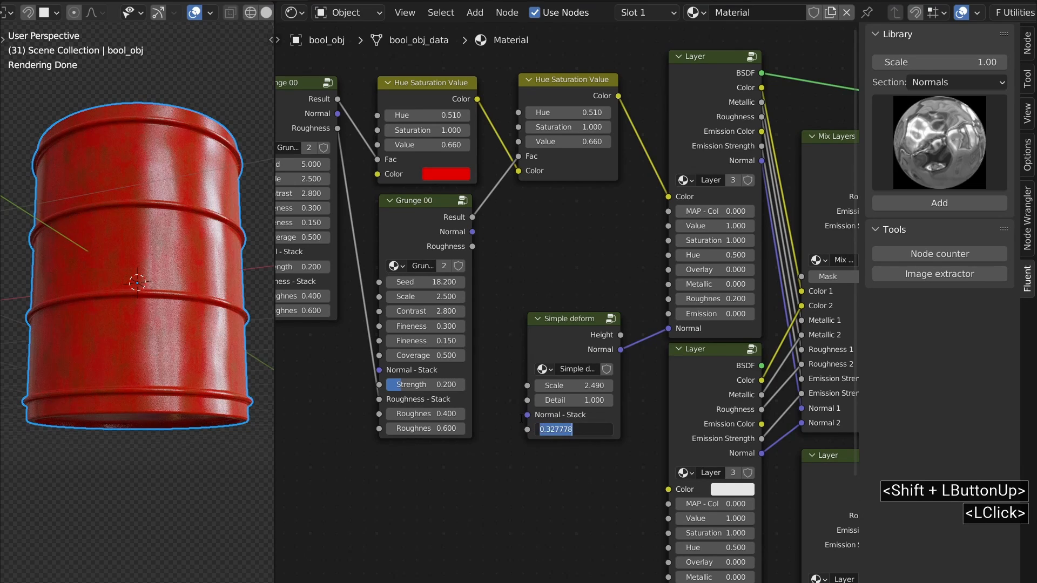
type(".33")
key("Return")
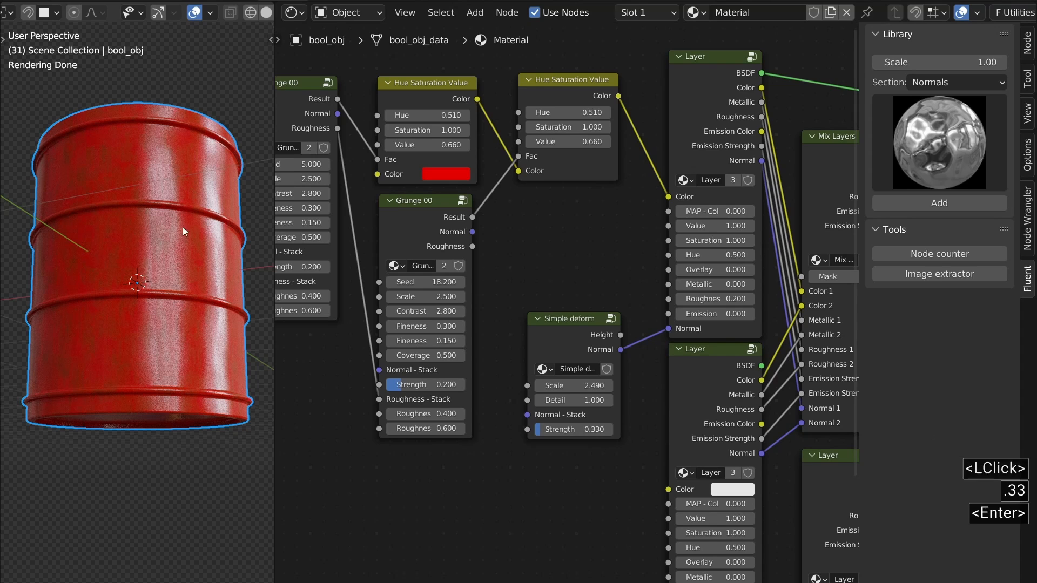
Add the Dented node from the Imperfections library and connect its Normal output to the Simple deform's Normal - Stack input.
left_click_drag(562, 337, 585, 347)
left_click(942, 82)
left_click(938, 100)
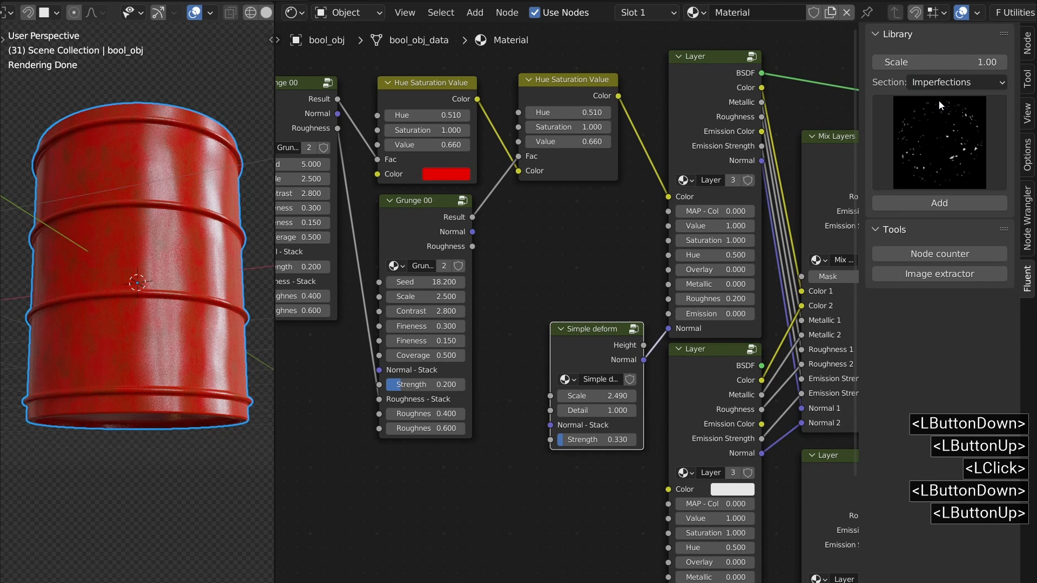
left_click(935, 115)
left_click(393, 252)
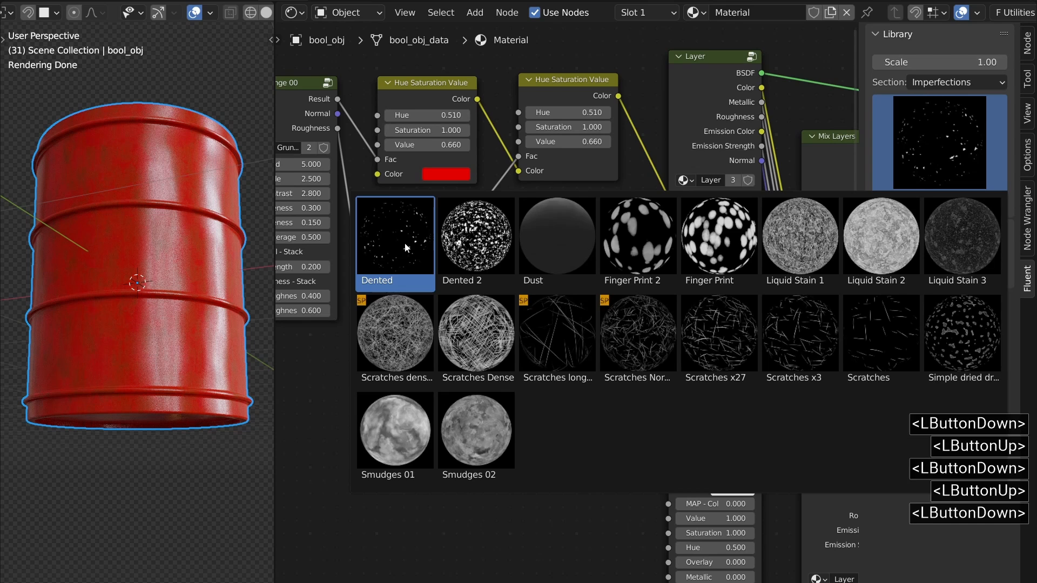
left_click(939, 203)
middle_click_drag(464, 356, 490, 173)
left_click(475, 194)
left_click_drag(475, 193, 433, 310)
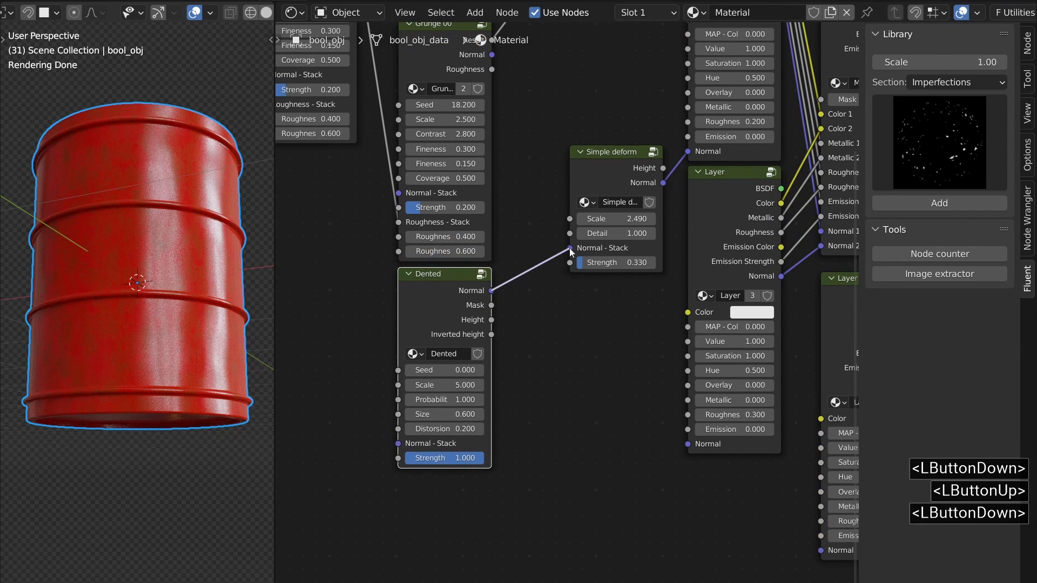
left_click_drag(570, 248, 569, 248)
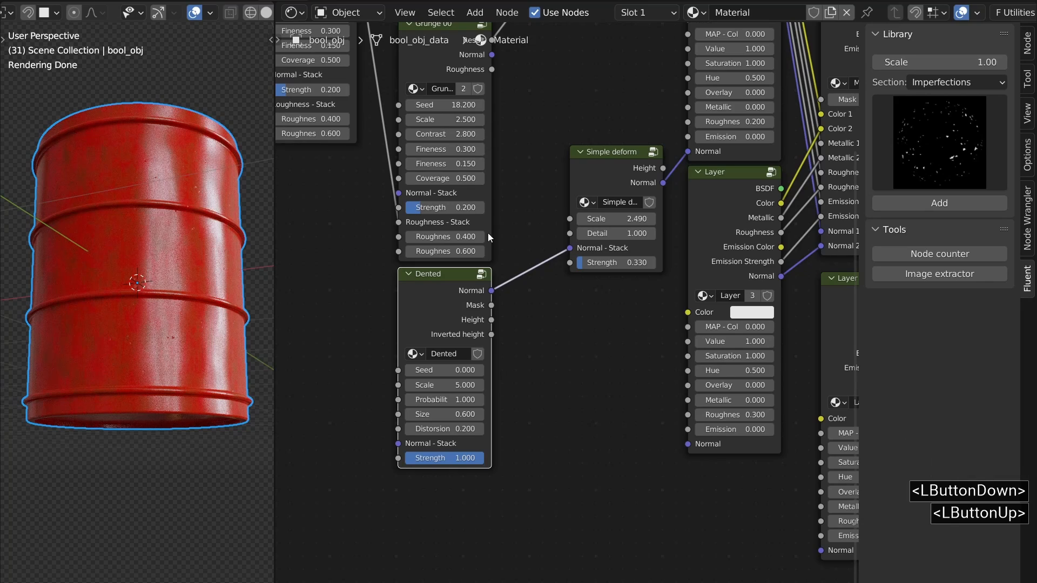
Preview the Dented node's mask on a close-up of the barrel and switch back to the upper Layer's shading.
middle_click_drag(206, 231, 196, 203, "ctrl")
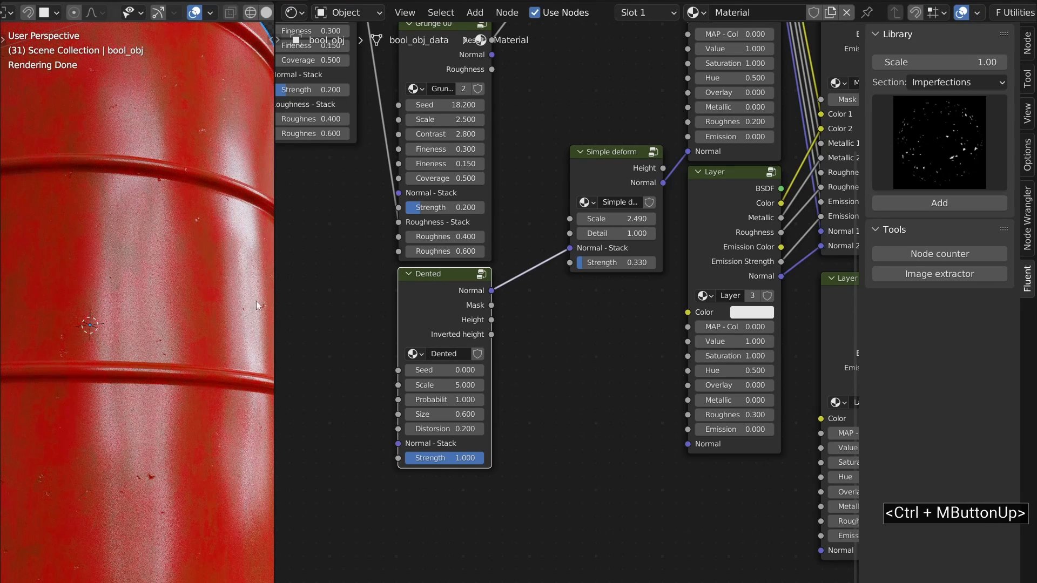
double_click(455, 323, "ctrl+shift")
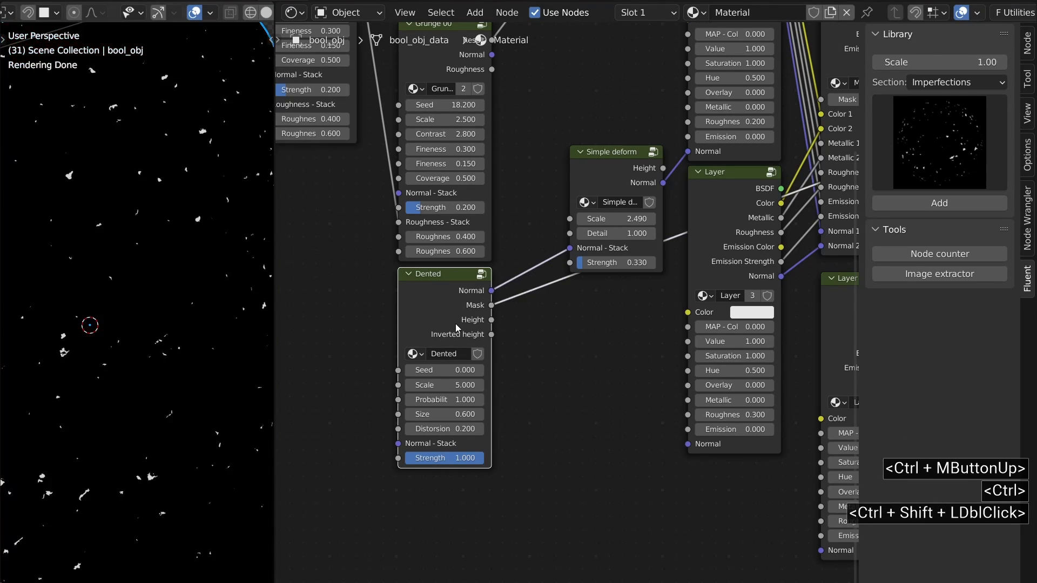
left_click(755, 154, "ctrl+shift")
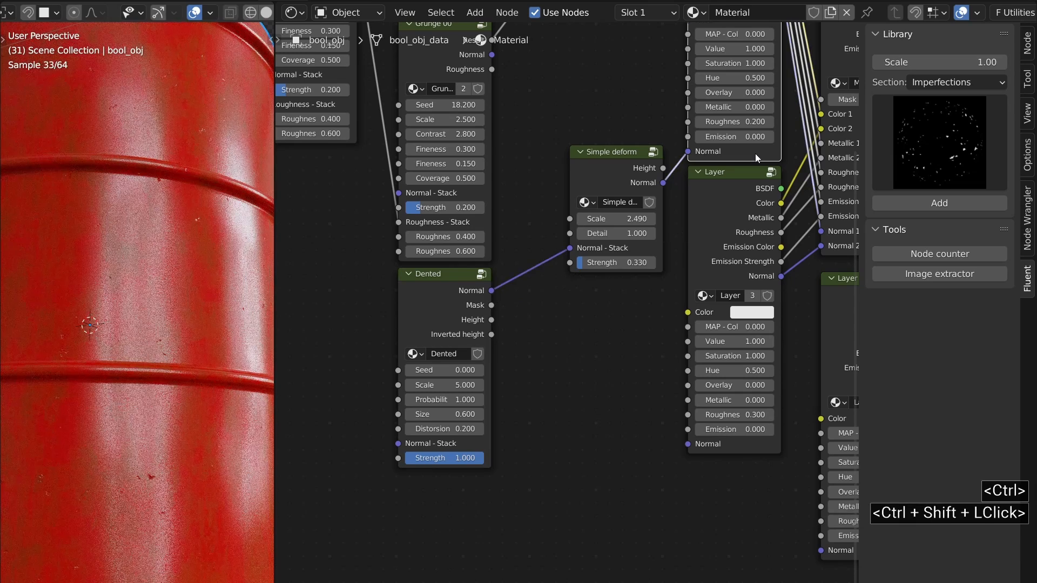
Collapse the Simple deform node and place the Dented node beneath it, close to the upper Layer.
middle_click_drag(485, 255, 491, 318)
left_click(651, 241)
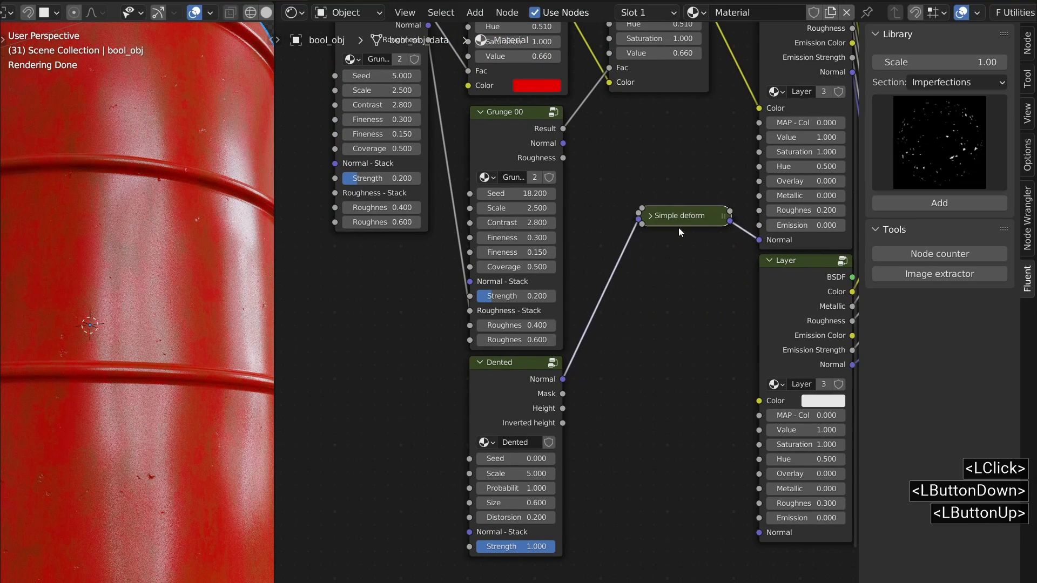
left_click_drag(492, 372, 658, 247)
middle_click_drag(658, 247, 639, 310)
Connect the second Grunge 00's Normal output to the Dented node's Normal - Stack input and preview the upper Layer.
left_click_drag(544, 207, 578, 184)
left_click_drag(564, 347, 617, 470)
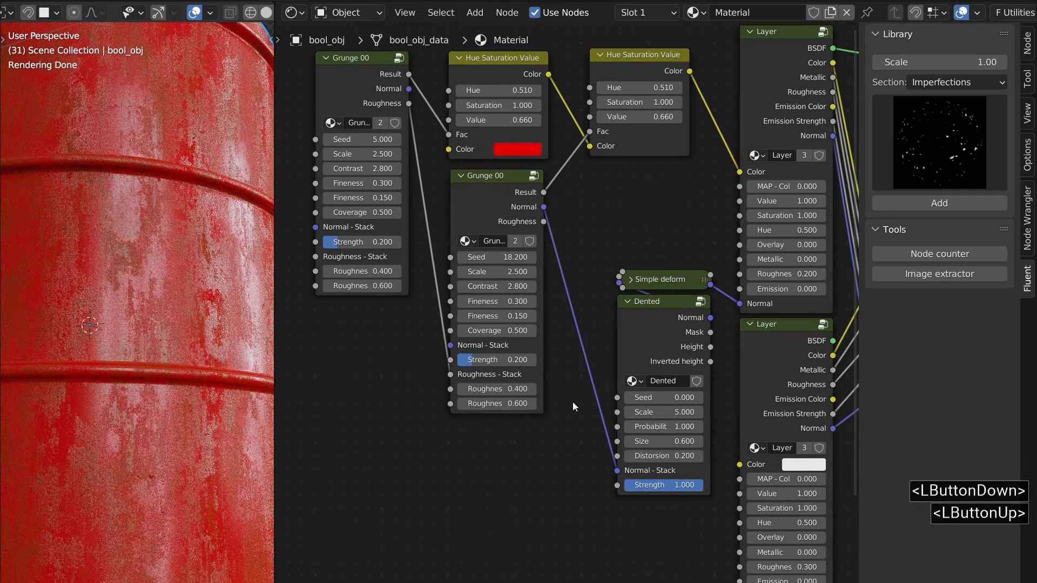
left_click(517, 215, "ctrl+shift")
left_click(792, 309, "ctrl+shift")
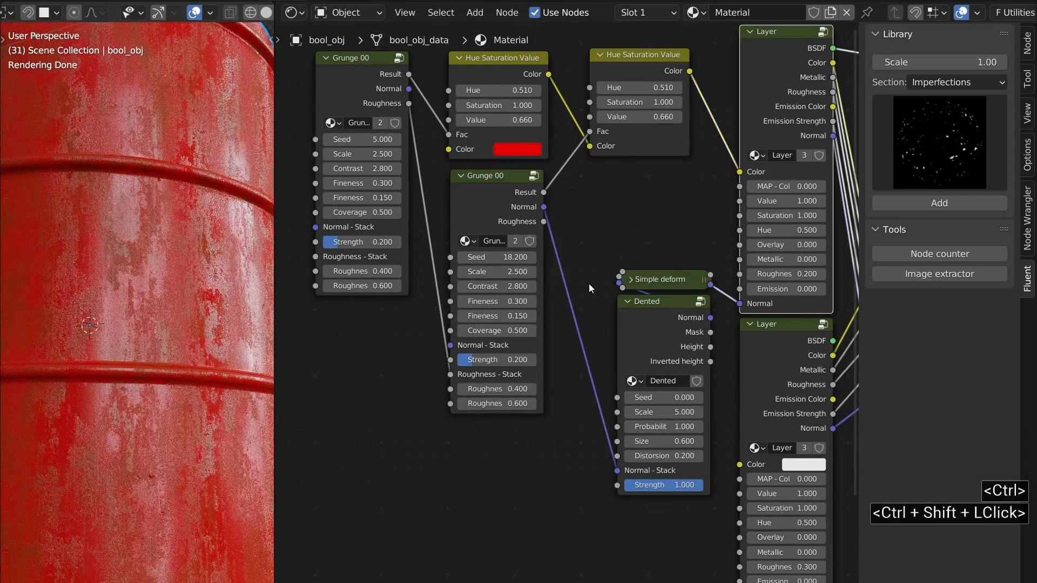
Connect the first Grunge 00's Normal output to the second Grunge 00's Normal - Stack input and check the whole barrel.
middle_click_drag(589, 283, 587, 274)
left_click_drag(409, 80, 391, 352)
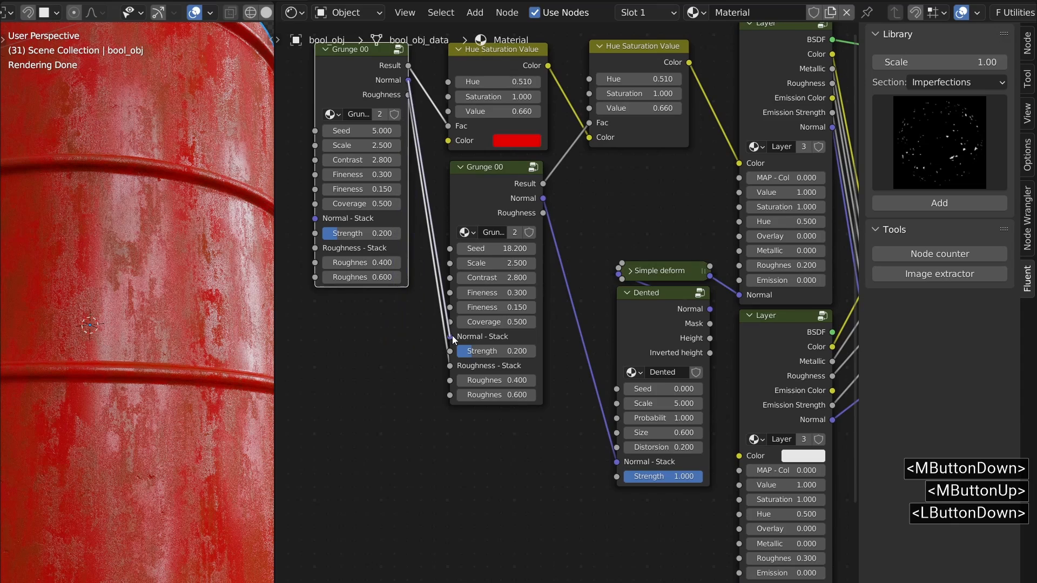
left_click_drag(451, 336, 451, 335)
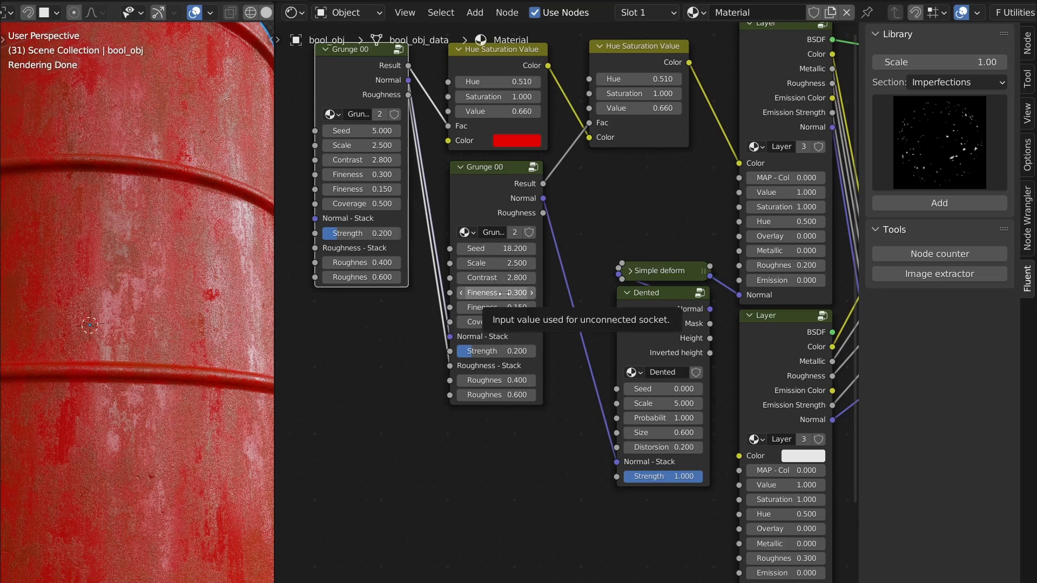
middle_click_drag(164, 260, 170, 288, "ctrl")
Connect the second Grunge 00's Roughness output to the upper Layer's Roughness input.
middle_click_drag(539, 216, 522, 251)
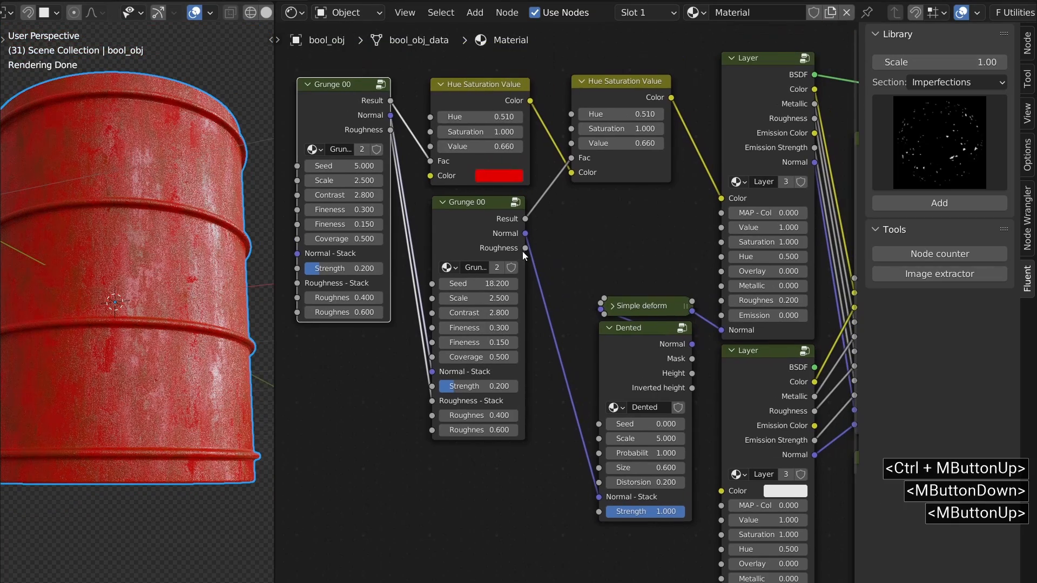
left_click(523, 248)
left_click_drag(600, 251, 722, 301)
middle_click_drag(230, 258, 132, 299, "ctrl")
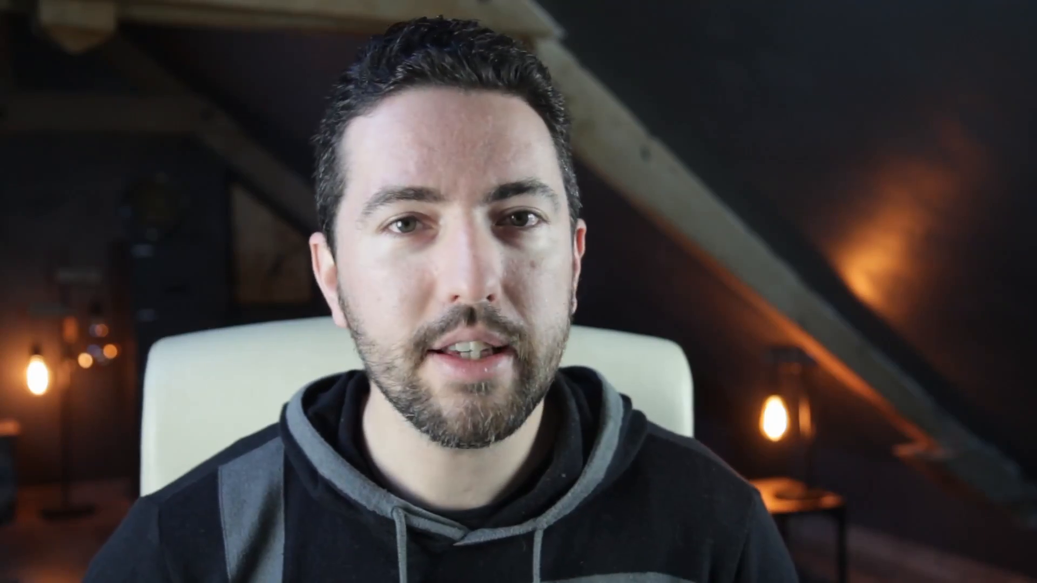
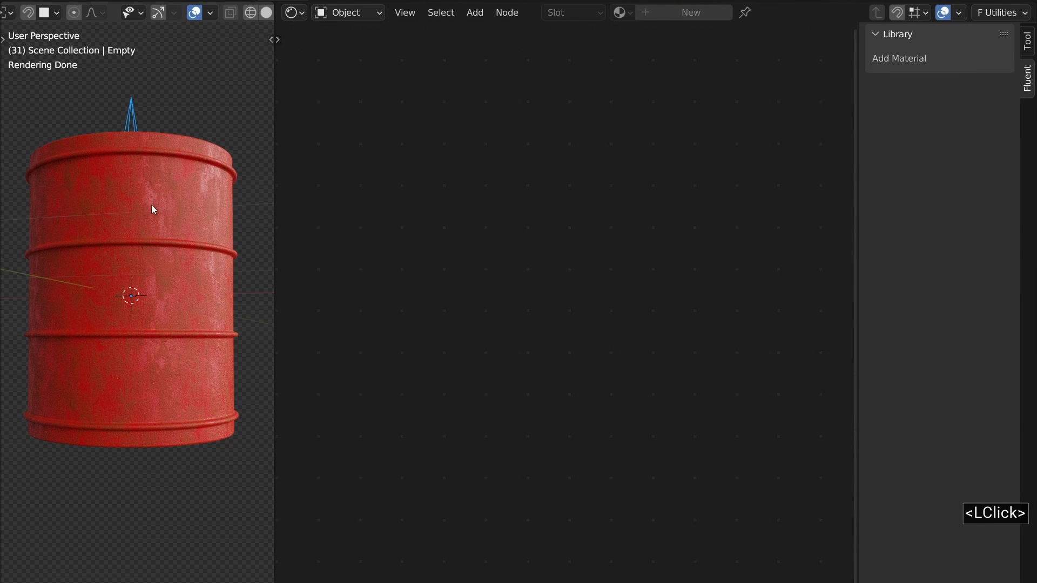
Snap the biohazard decal's empty onto the front surface of the barrel, near its middle.
key("g")
key("ctrl")
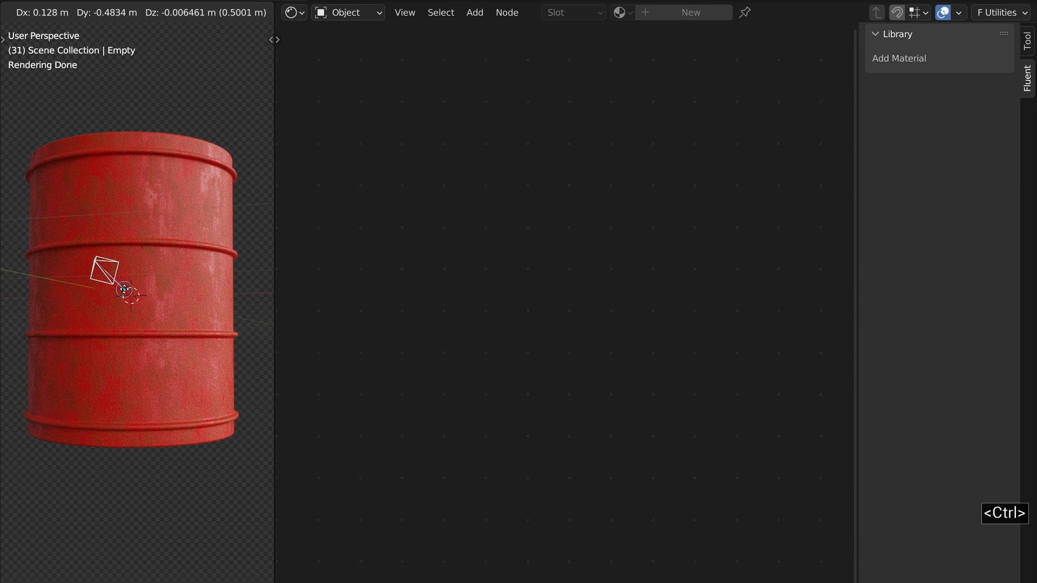
left_click(125, 292, "ctrl")
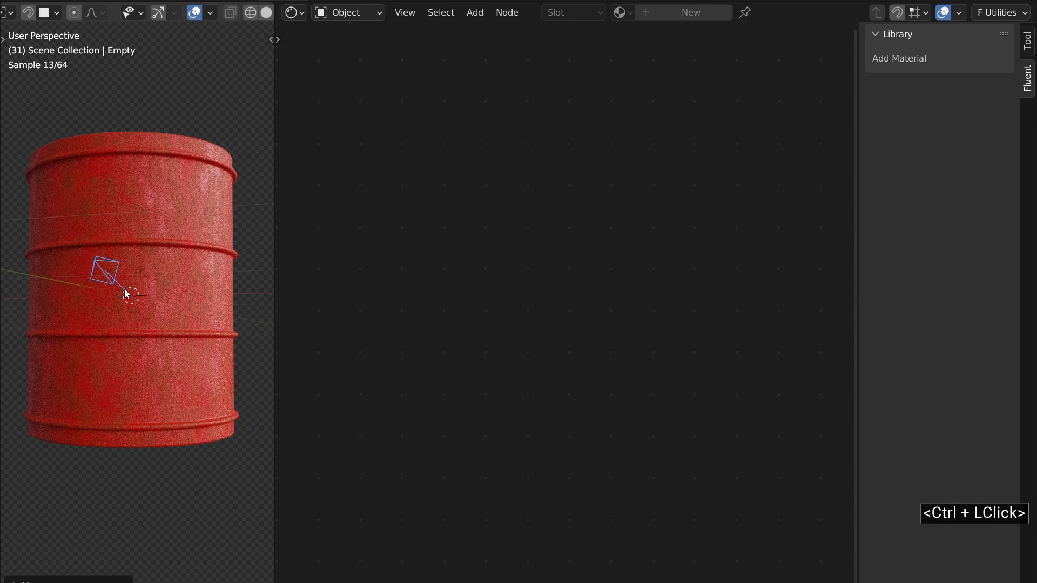
Connect the barrel material's biohazard decal outputs Color and Shape/Alpha to the Decal Mixer's Color 1 and Mask 1.
left_click(173, 282)
middle_click_drag(553, 313, 538, 226, "ctrl")
left_click_drag(543, 226, 576, 285)
left_click_drag(544, 243, 576, 299)
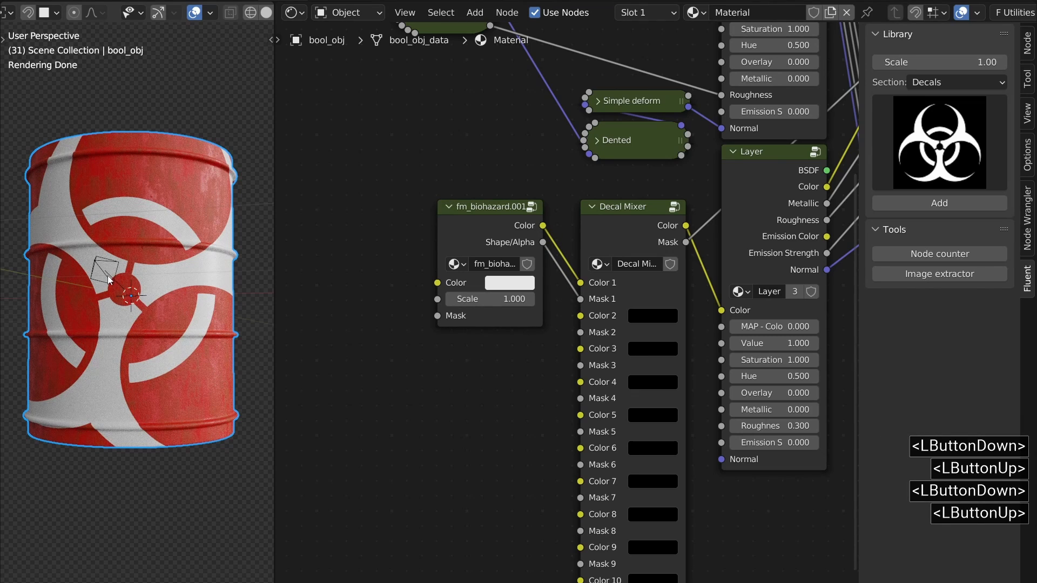
Scale the biohazard decal's empty to about 0.13 and rotate it about 18 degrees around its local Z axis.
left_click(97, 262)
key("s")
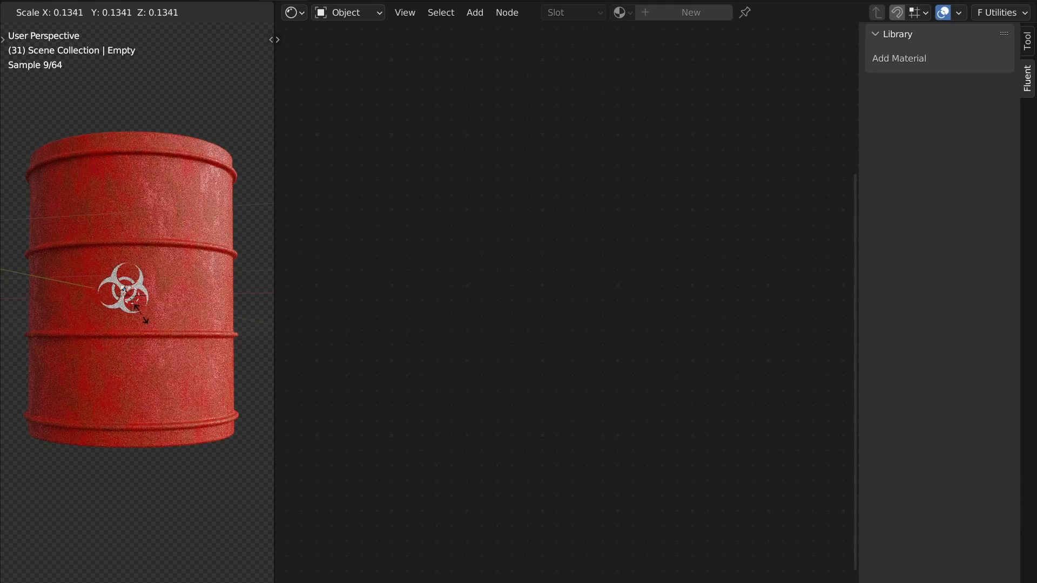
left_click(212, 318)
key("r")
key("z")
key("z")
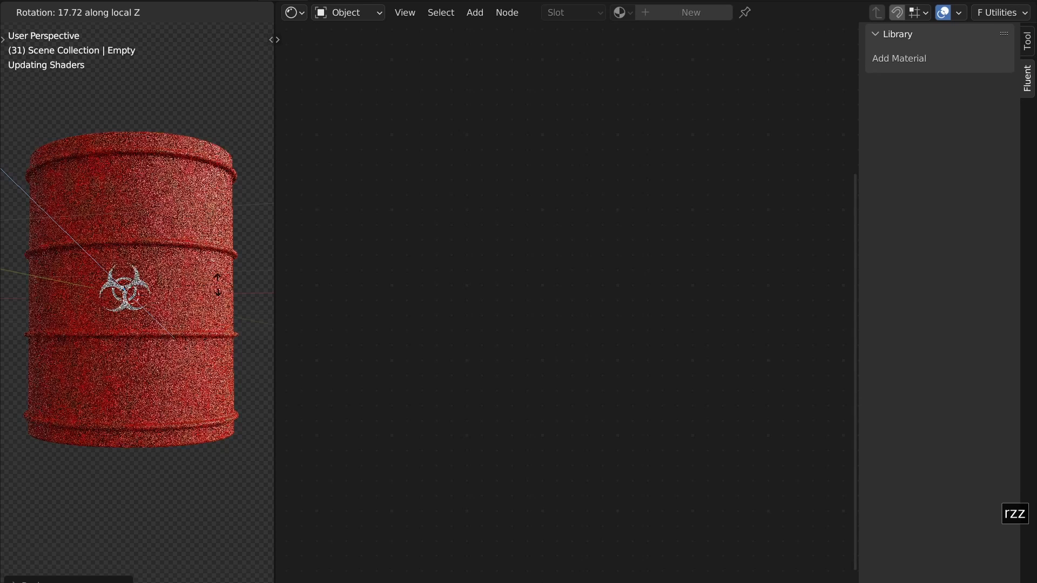
double_click(181, 289)
Move the biohazard decal node farther away from the Decal Mixer to make room between them.
scroll(433, 310, "down", 2)
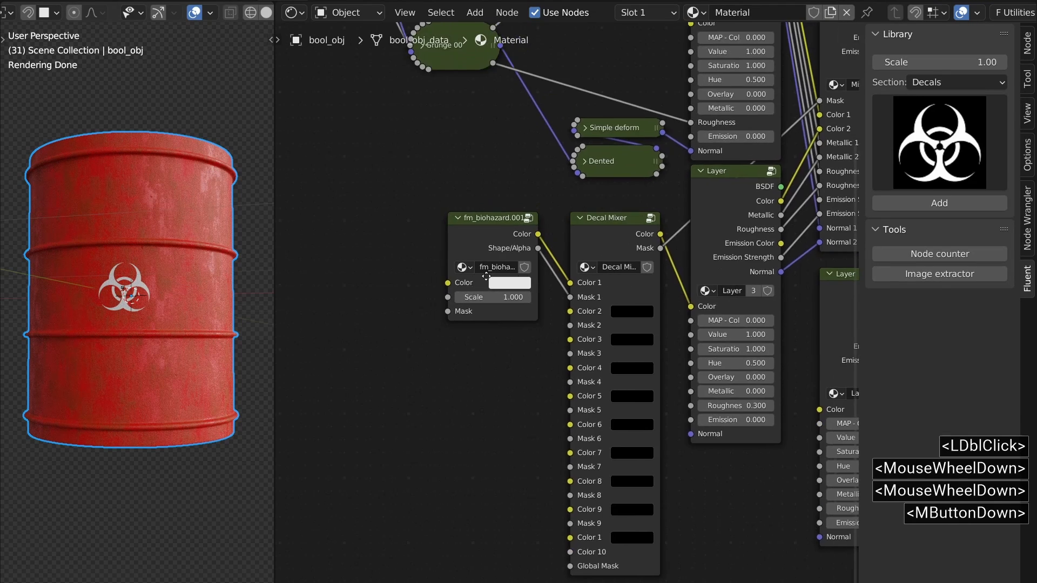
middle_click_drag(519, 238, 589, 247)
left_click_drag(594, 240, 392, 250)
Add the yellow triangular biohazard sticker decal and snap its empty onto the upper front of the barrel.
left_click(958, 154)
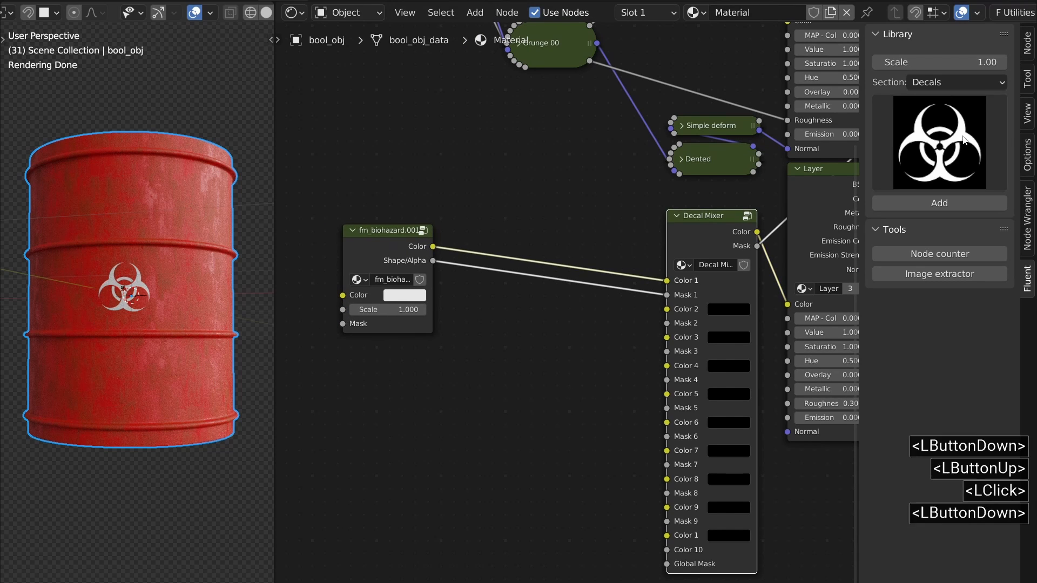
left_click(736, 527)
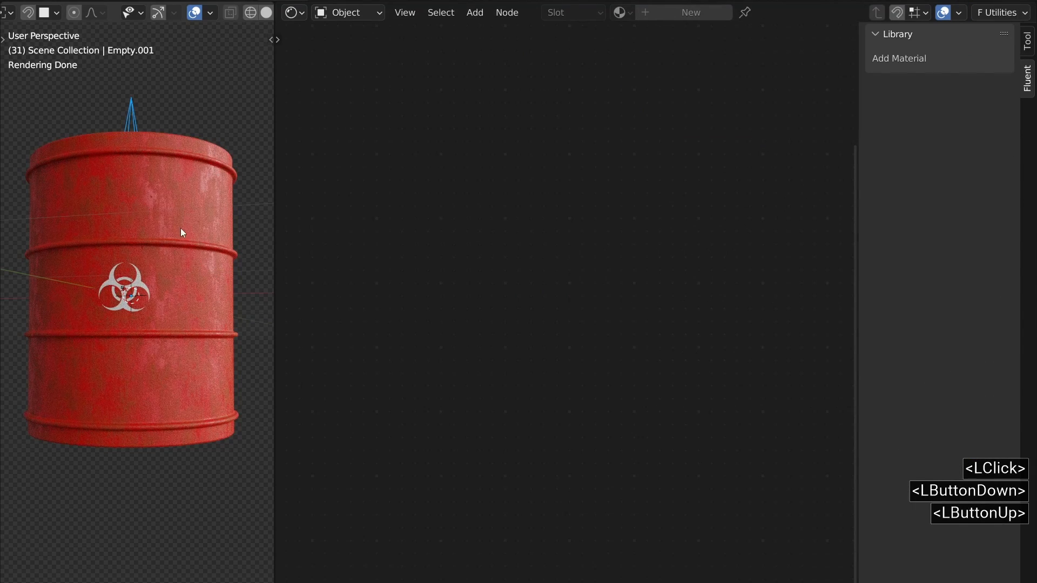
key("g")
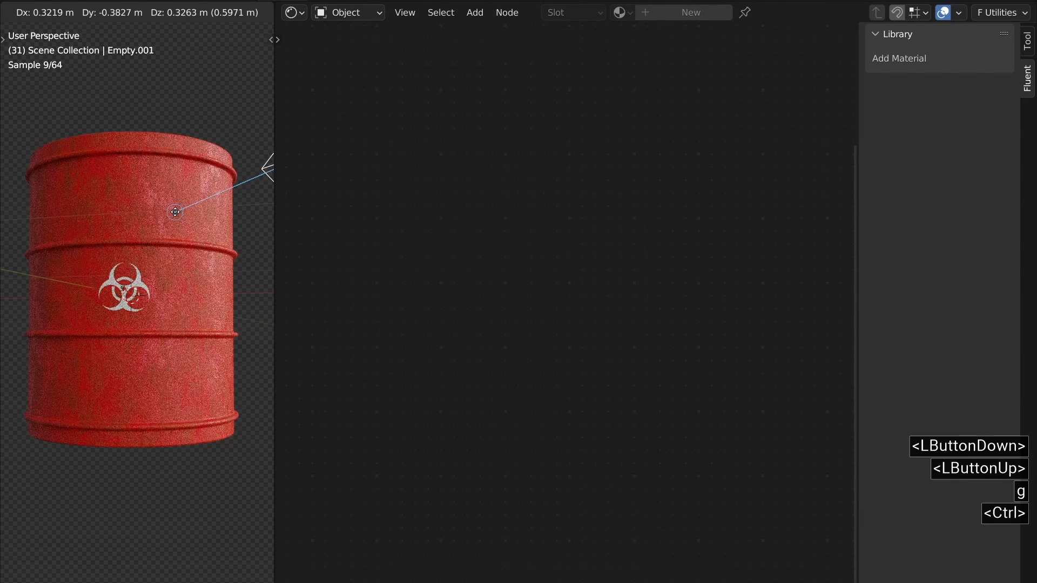
left_click(267, 171, "ctrl")
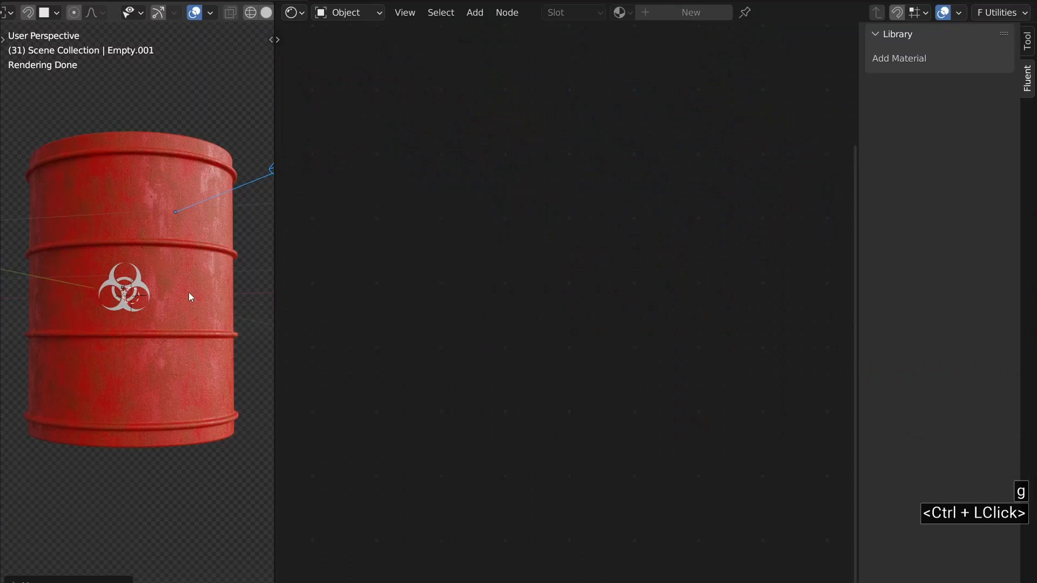
Sync the triangle sticker decal with the biohazard decal so both share the same placement on the barrel.
left_click(189, 293)
left_click_drag(576, 234, 514, 321)
left_click(384, 252, "shift")
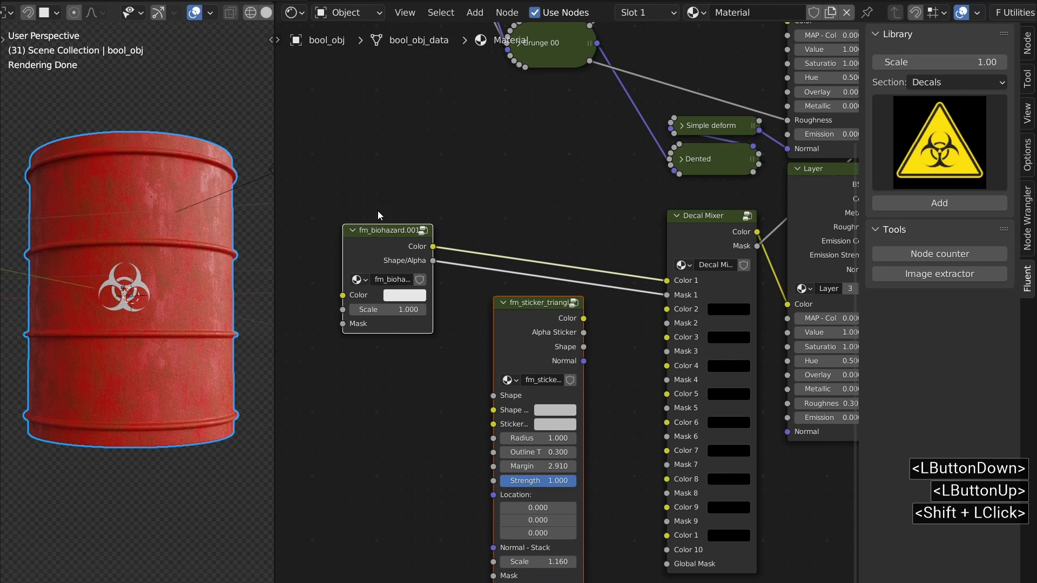
key("f")
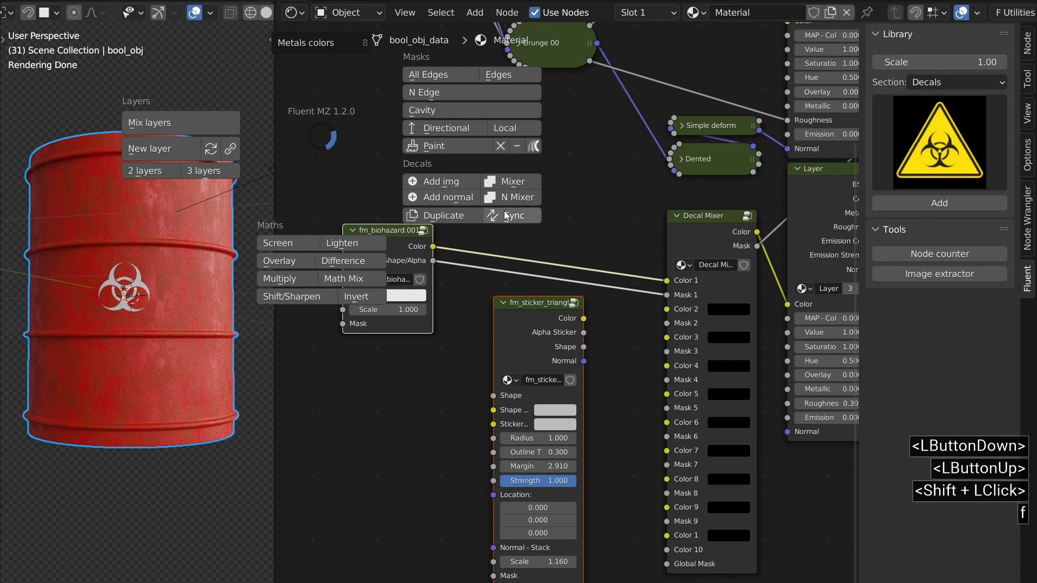
left_click(514, 216)
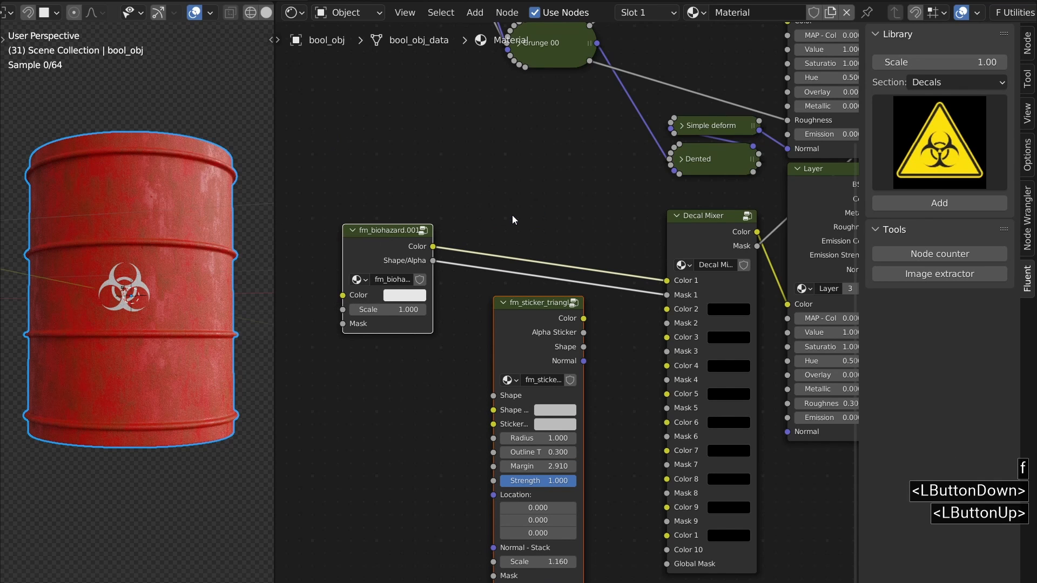
Preview the masks of the triangle sticker and the biohazard decal on the barrel to compare their placement.
double_click(542, 337, "ctrl+shift")
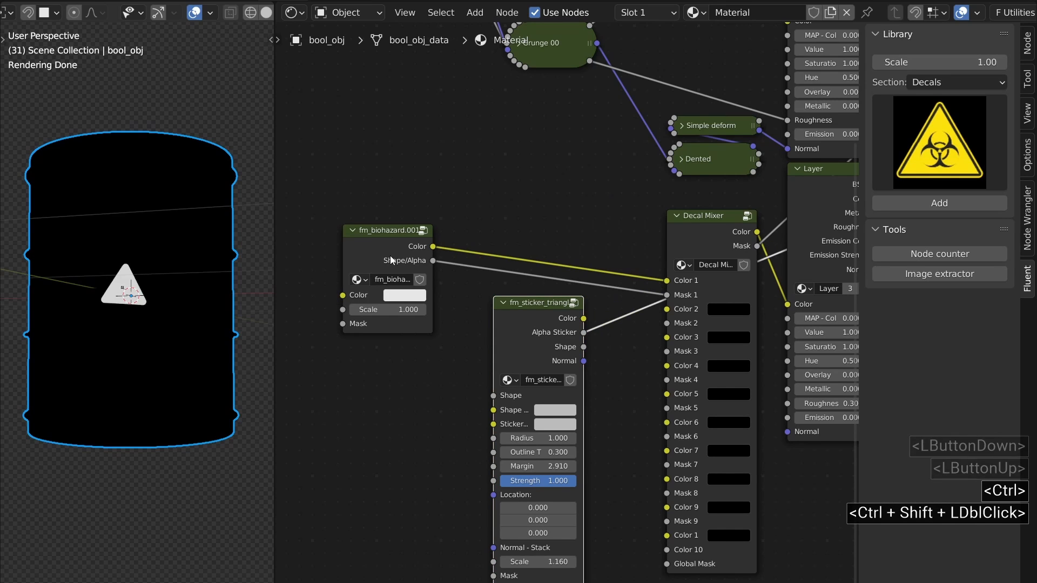
left_click(391, 259, "ctrl+shift")
left_click(529, 329, "ctrl+shift")
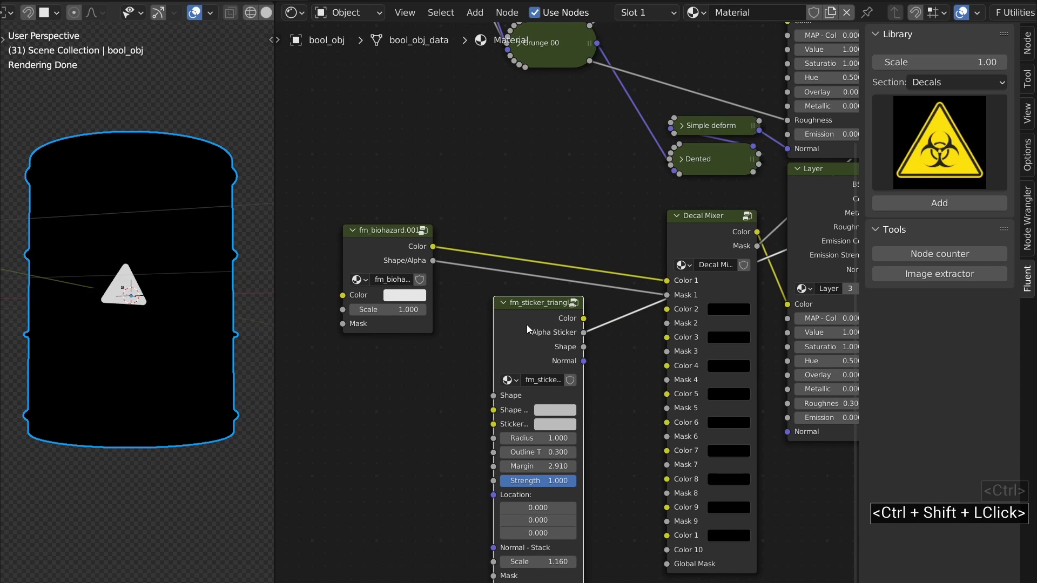
Replace the biohazard links with the triangle sticker's Color and Alpha Sticker outputs into the Decal Mixer's Color 1 and Mask 1.
left_click_drag(530, 327, 521, 329)
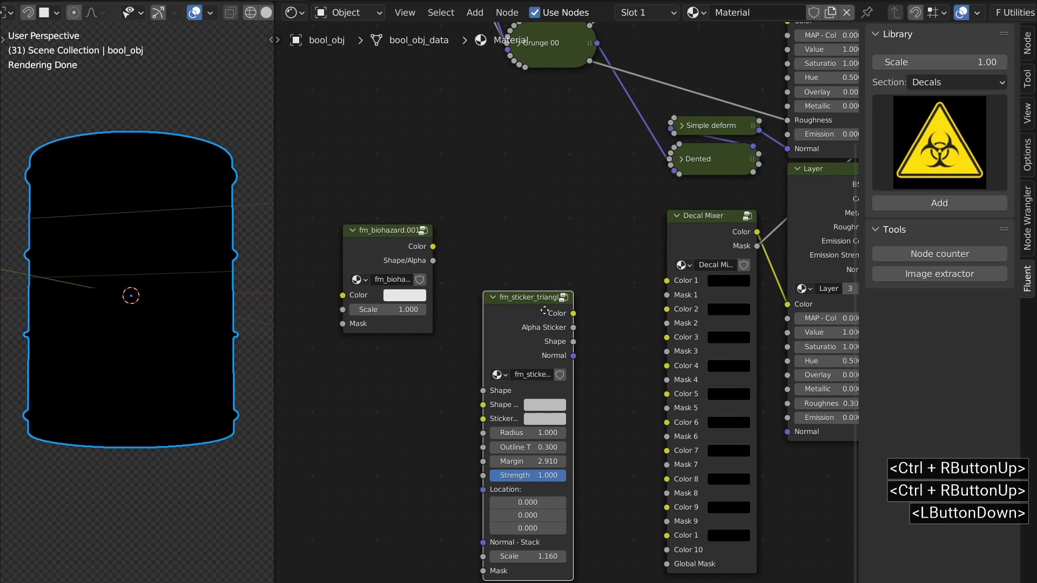
left_click_drag(545, 311, 548, 262)
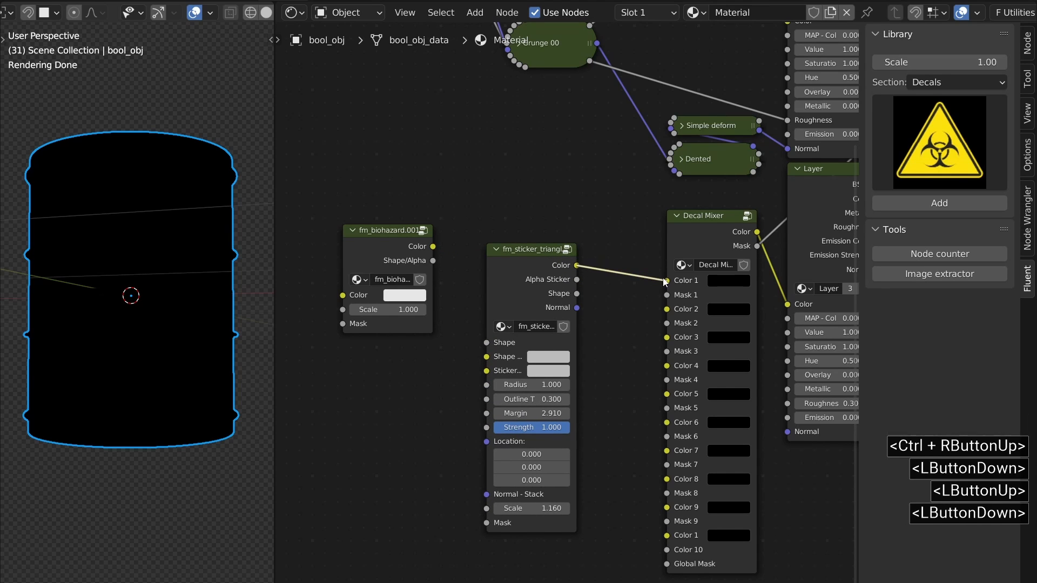
left_click_drag(672, 287, 659, 295)
left_click(576, 282)
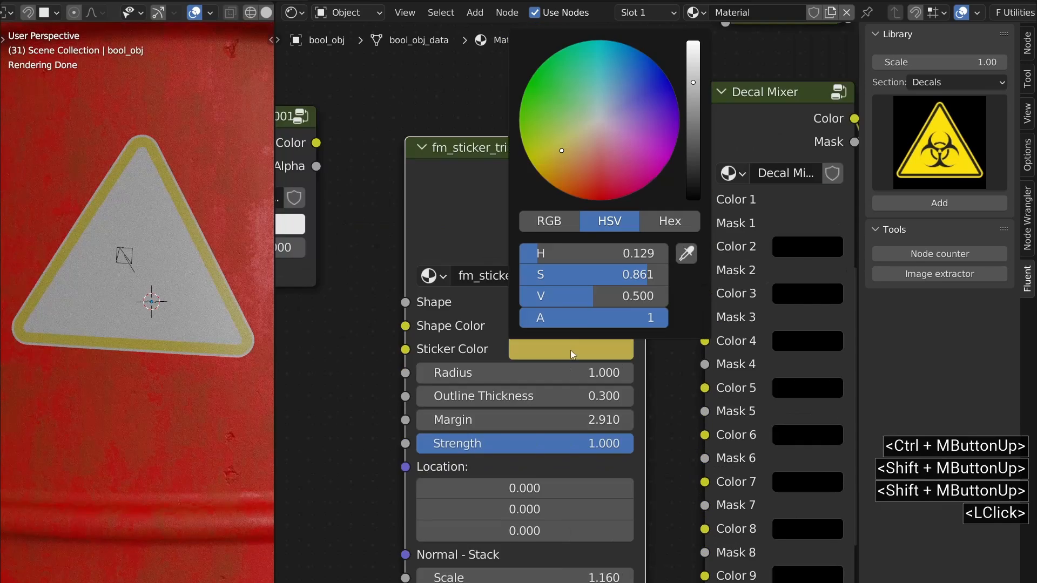
Set the triangle sticker's Sticker Color to near black with saturation 0 and value 0.02.
left_click_drag(605, 275, 562, 274)
left_click(563, 296)
type(".02")
key("Return")
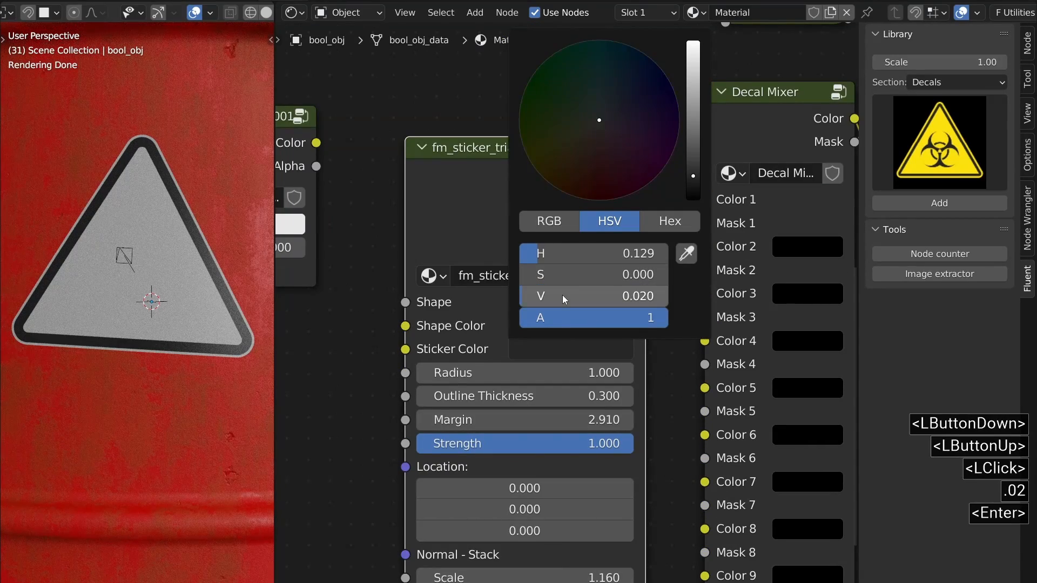
Connect the biohazard decal's Shape/Alpha output to the triangle sticker's Shape input.
middle_click_drag(322, 144, 369, 183)
left_click_drag(367, 180, 390, 154)
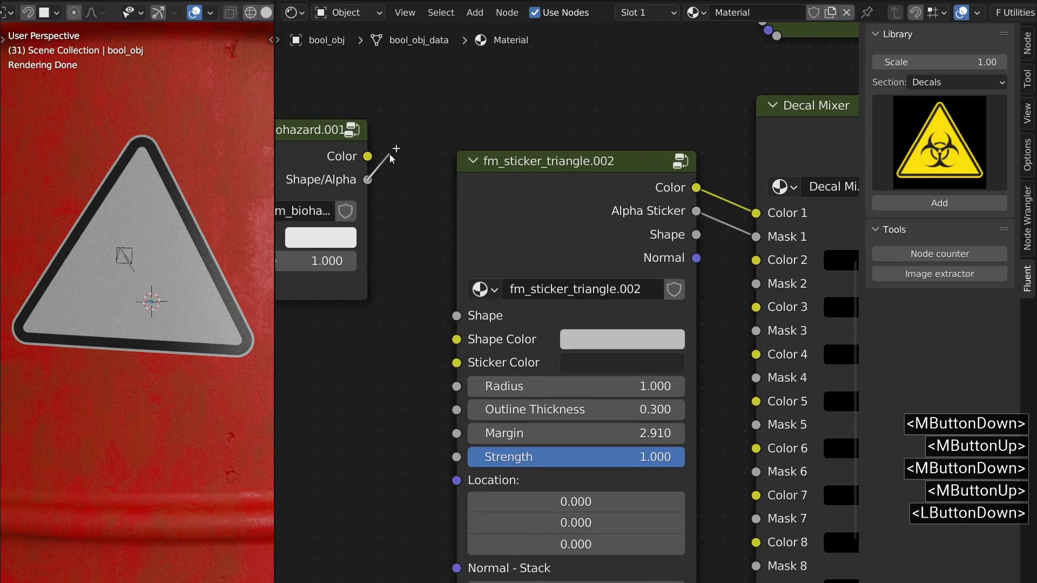
left_click_drag(455, 316, 457, 315)
middle_click_drag(306, 264, 446, 363)
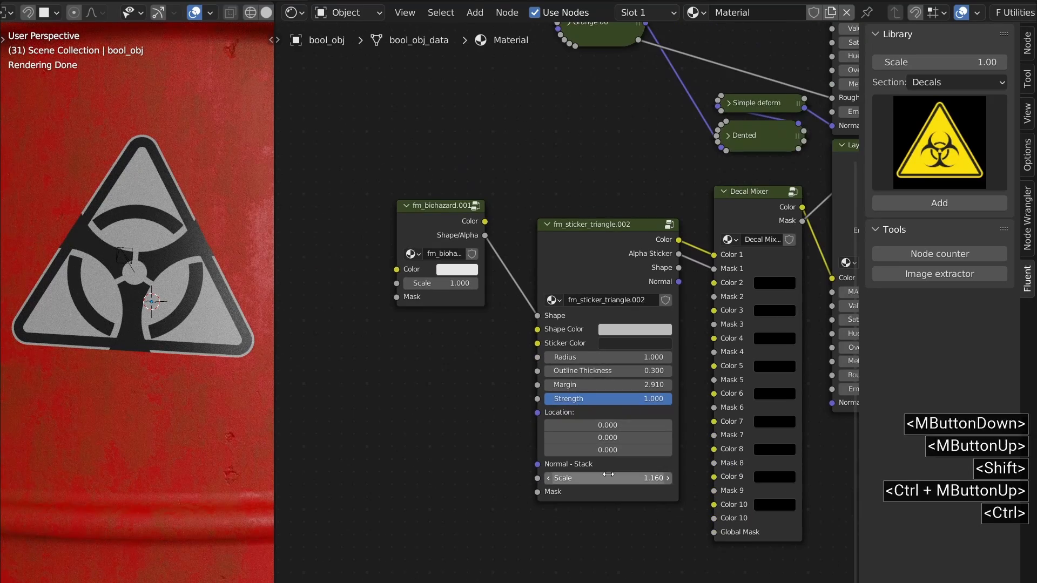
Set the triangle sticker's Scale to 2.070 and the biohazard decal's Scale to 1.310.
left_click_drag(631, 478, 729, 478, "shift")
middle_click_drag(145, 275, 146, 324, "ctrl")
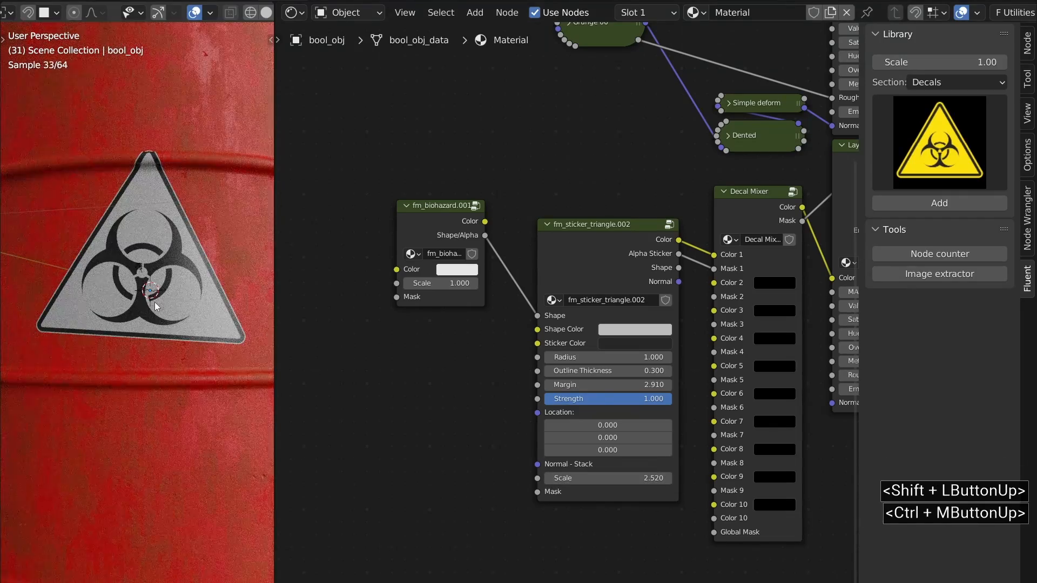
left_click_drag(626, 478, 513, 478, "shift")
left_click_drag(440, 283, 519, 283, "shift")
Move the triangle sticker's empty about 0.018 m down along the global Z axis.
left_click(142, 273)
key("g")
key("z")
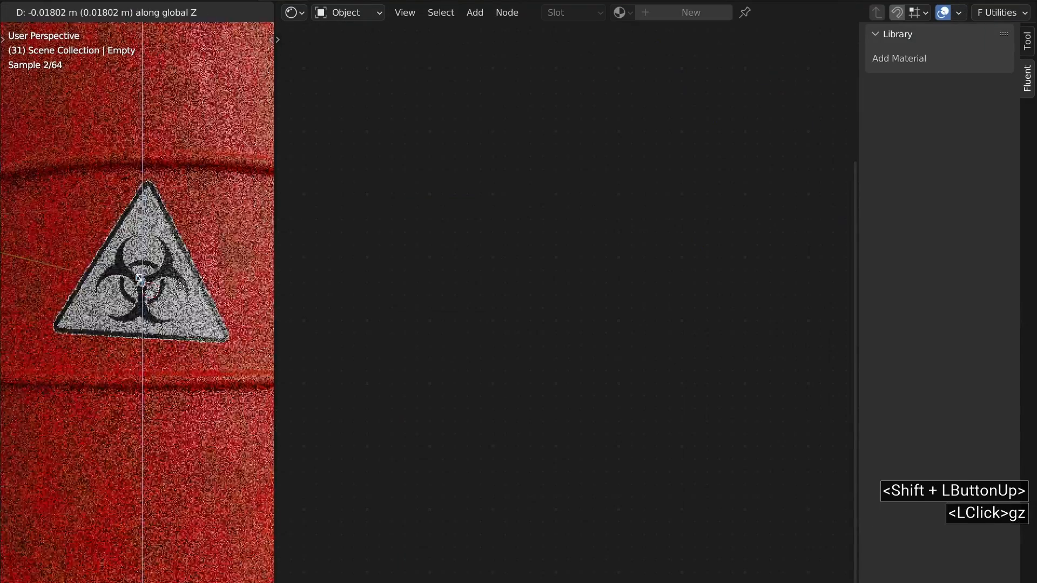
left_click(181, 289)
left_click(182, 289)
Set the triangle sticker's Shape Color to yellow and its Margin to 1.210.
middle_click_drag(637, 340, 621, 335, "ctrl")
left_click(616, 333)
left_click(616, 327)
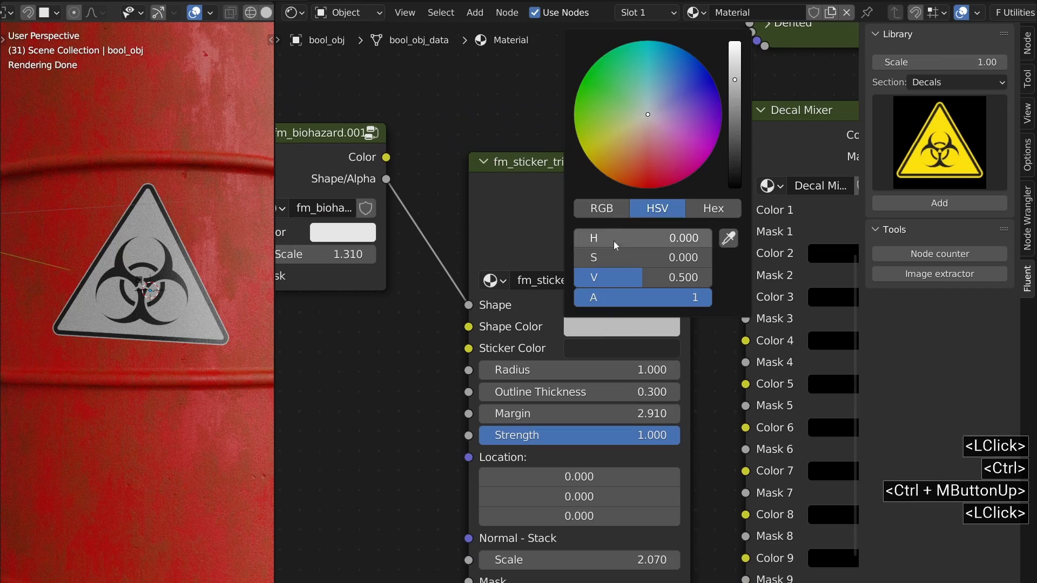
mouse_move(645, 119)
left_mouse_down()
mouse_move(592, 163)
mouse_move(585, 152)
left_mouse_up()
left_click(601, 328)
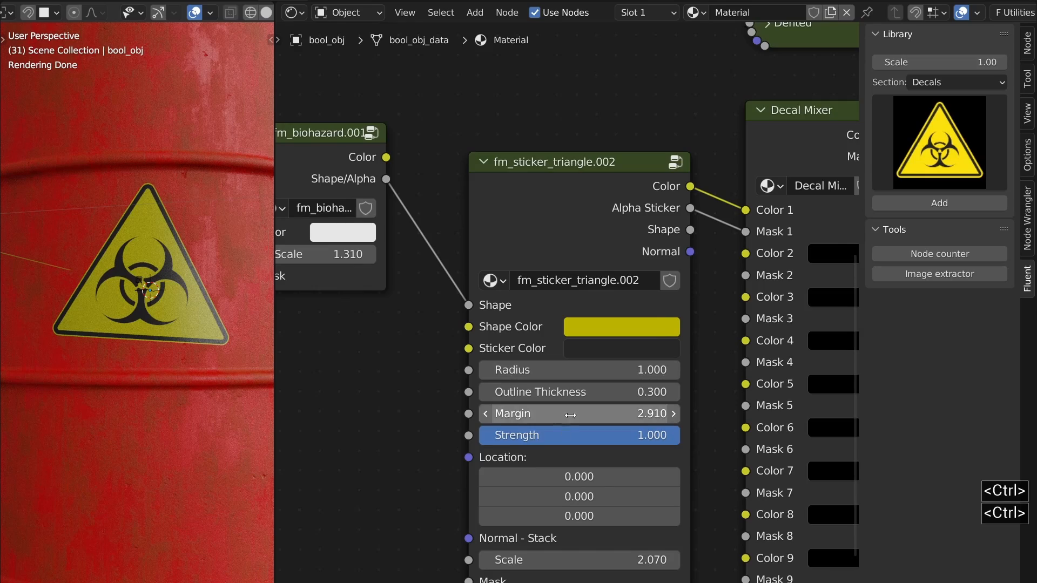
middle_click_drag(570, 415, 572, 381, "ctrl")
left_click_drag(572, 415, 534, 330, "shift")
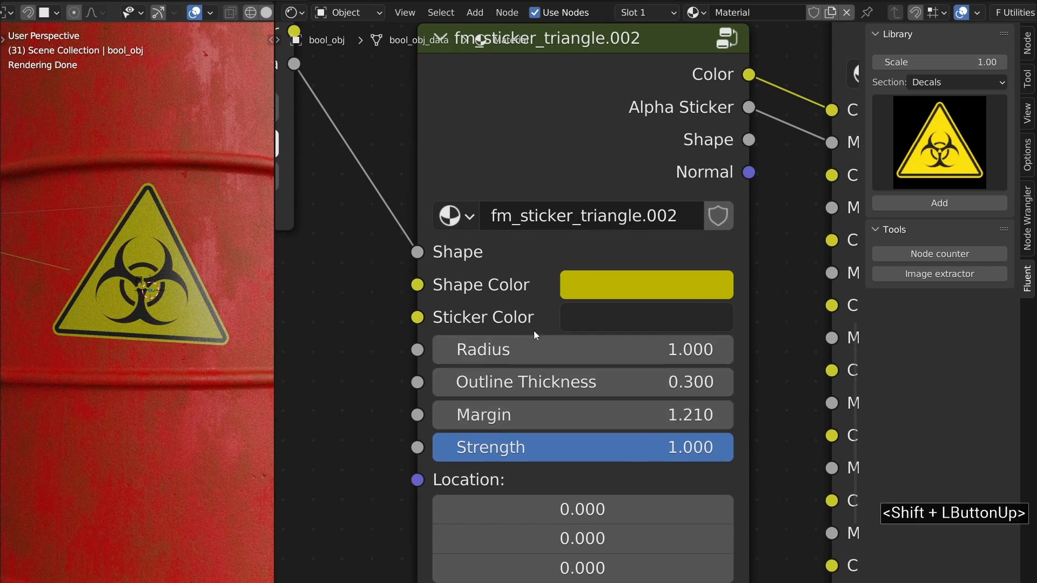
Collapse the triangle sticker and biohazard nodes and arrange them in a row before the Decal Mixer.
middle_click_drag(534, 331, 521, 292, "ctrl")
left_click(394, 168)
left_click(525, 176)
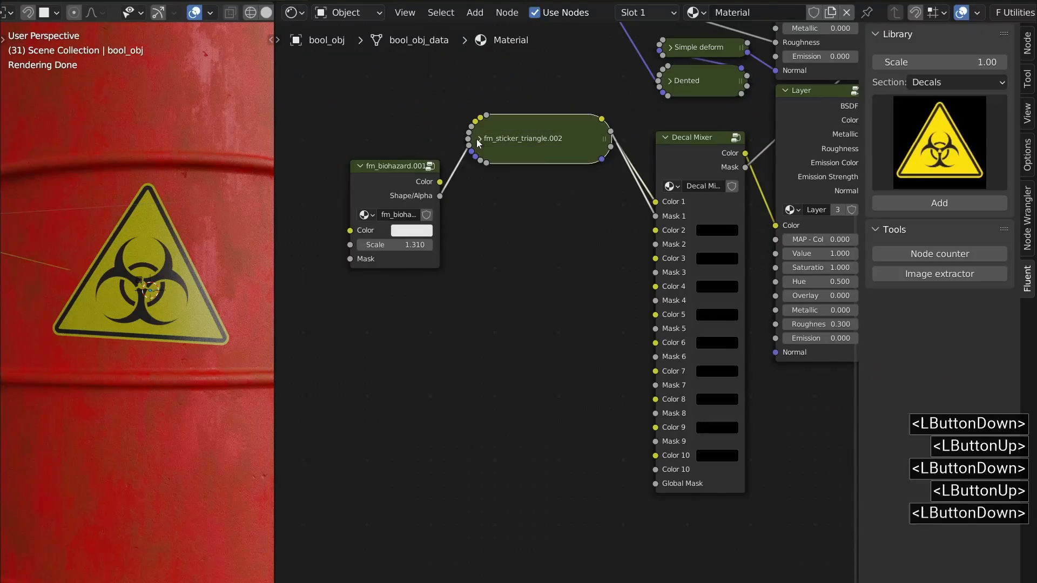
left_click(361, 168)
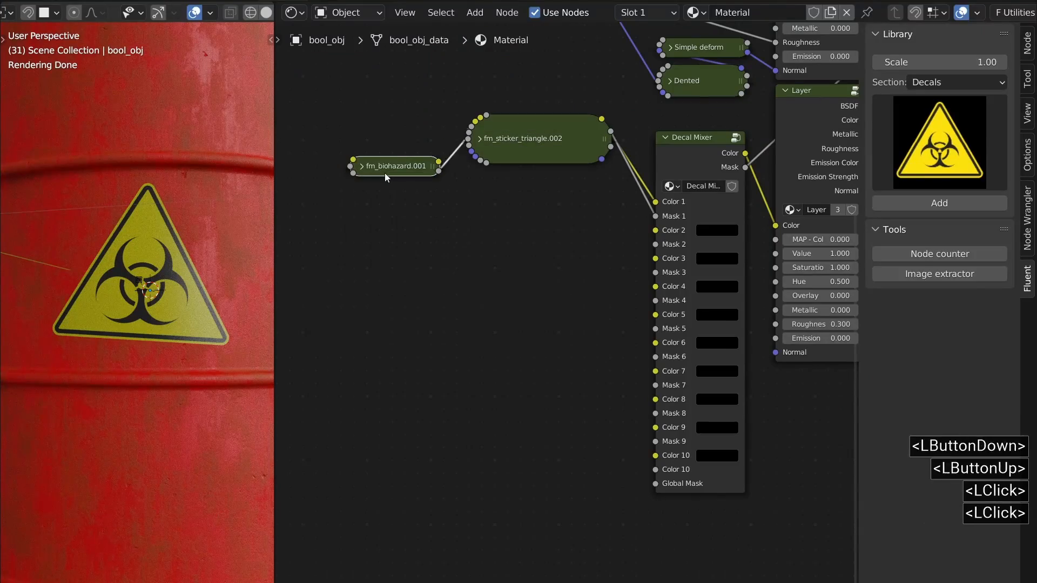
left_click_drag(387, 170, 386, 118)
Add a bar code decal from the library and snap its empty onto the lower front edge of the barrel.
middle_click_drag(160, 254, 161, 349, "ctrl")
middle_click_drag(686, 146, 614, 207)
left_click(614, 205)
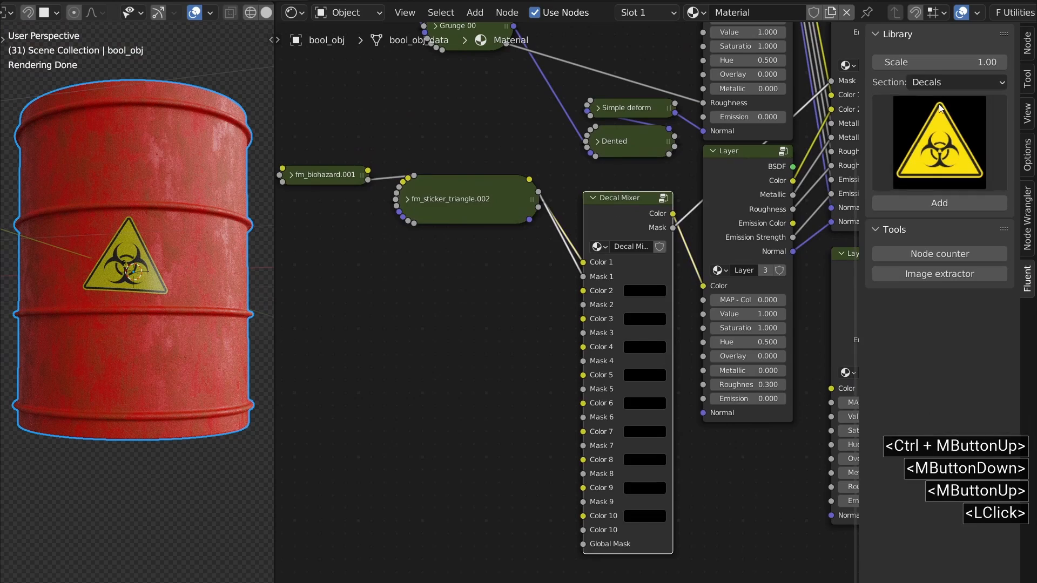
left_click(939, 135)
left_click(491, 232)
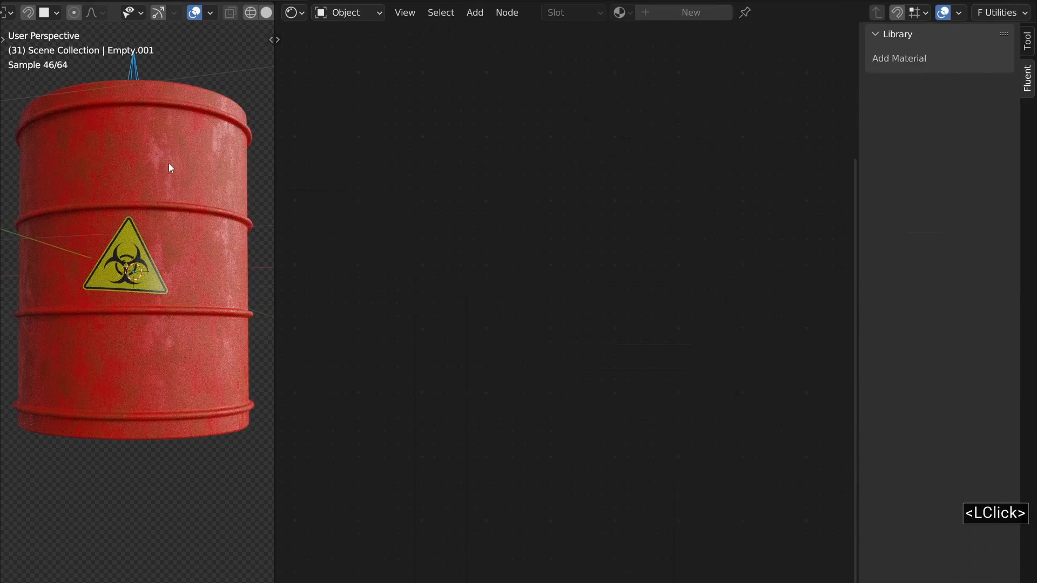
key("g")
left_click(121, 430, "ctrl")
Place the bar code node below the sticker and connect its Color and Shape/Alpha to the Decal Mixer's Color 2 and Mask 2.
left_click(156, 418)
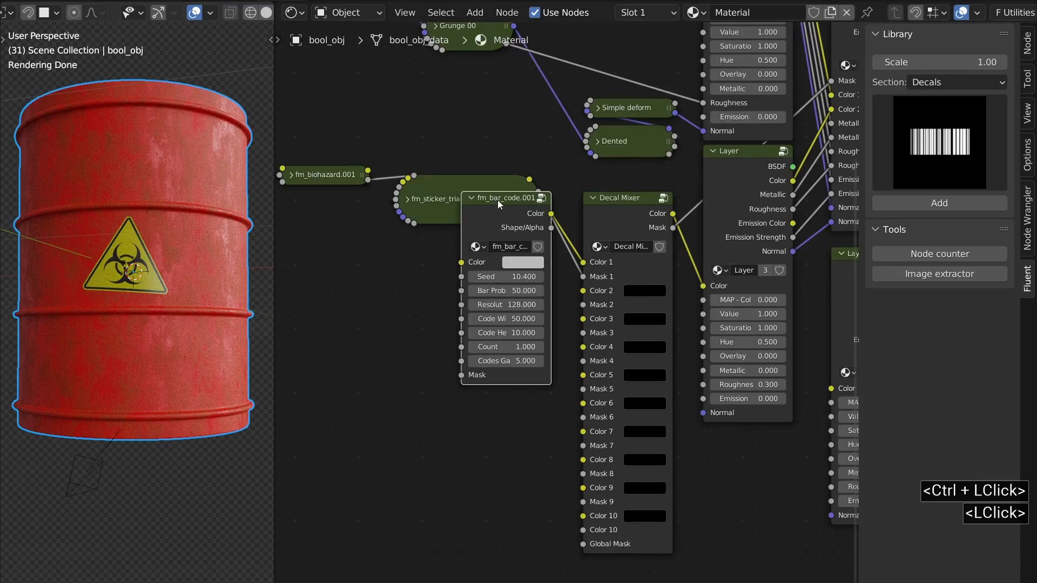
left_click_drag(497, 204, 472, 243)
middle_click_drag(581, 270, 586, 156, "ctrl")
left_click_drag(479, 244, 579, 311)
left_click_drag(480, 269, 579, 335)
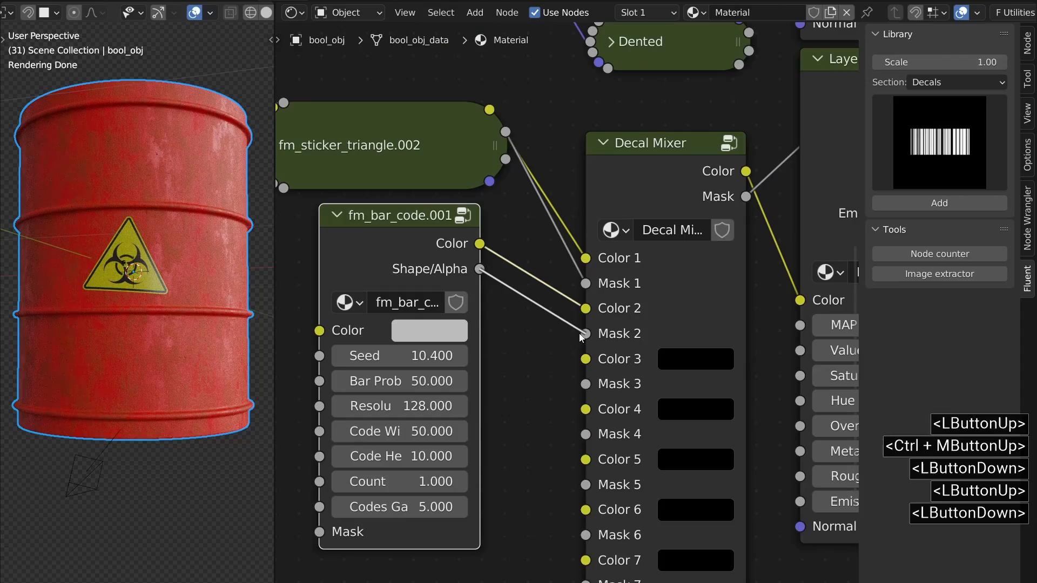
Rotate the bar code decal's empty around its local Z axis and scale it to about 0.25.
left_click(102, 462)
key("r")
key("z")
key("z")
left_click(243, 520)
key("s")
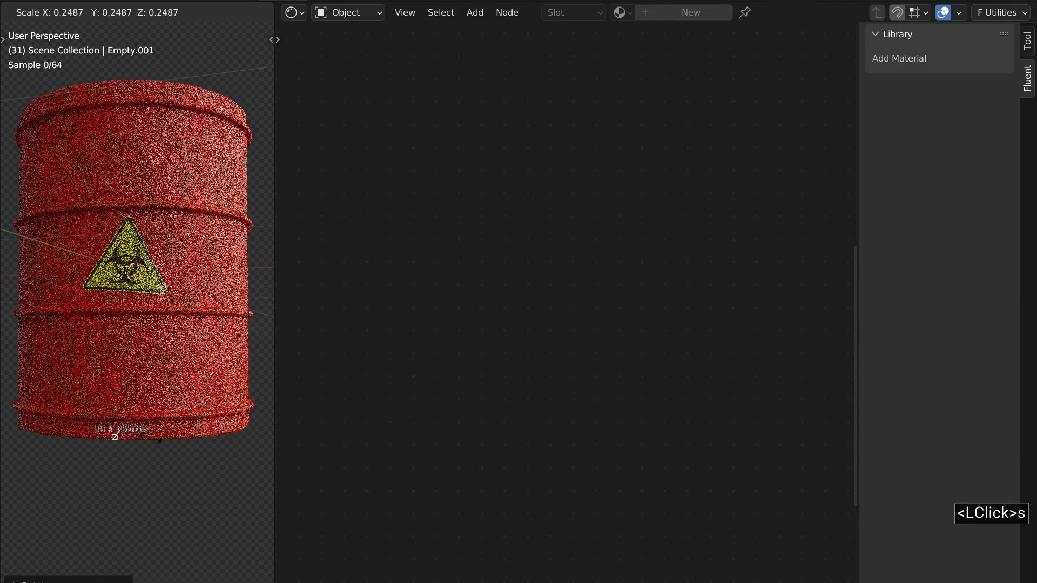
left_click(148, 439)
Set the bar code decal's Count to 1.100 and its Codes Gap to 8.130.
middle_click_drag(124, 432, 127, 324, "ctrl")
left_click(166, 387)
middle_click_drag(432, 475, 534, 406)
left_click(560, 418)
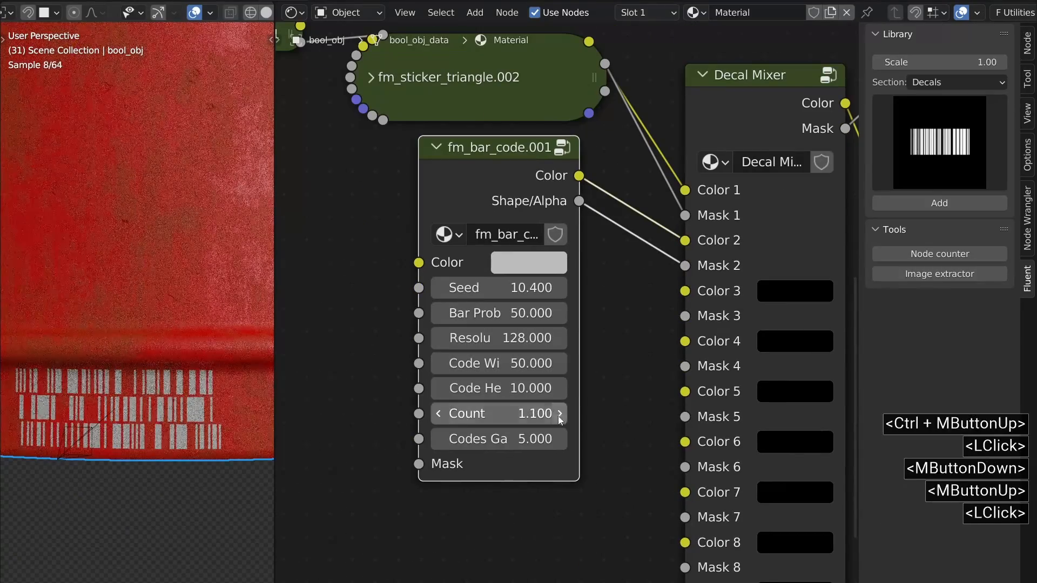
left_click_drag(498, 439, 535, 438, "shift")
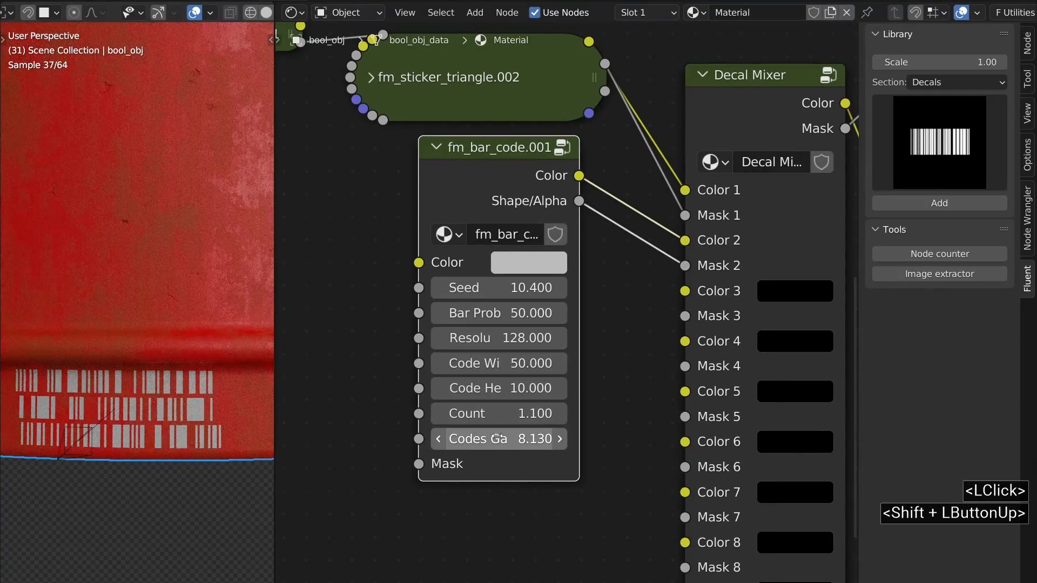
Scale the bar code decal's empty down slightly and adjust its height along Z to fit the barrel's bottom band.
left_click(88, 435)
key("s")
left_click(149, 454)
key("g")
key("z")
left_click(151, 451)
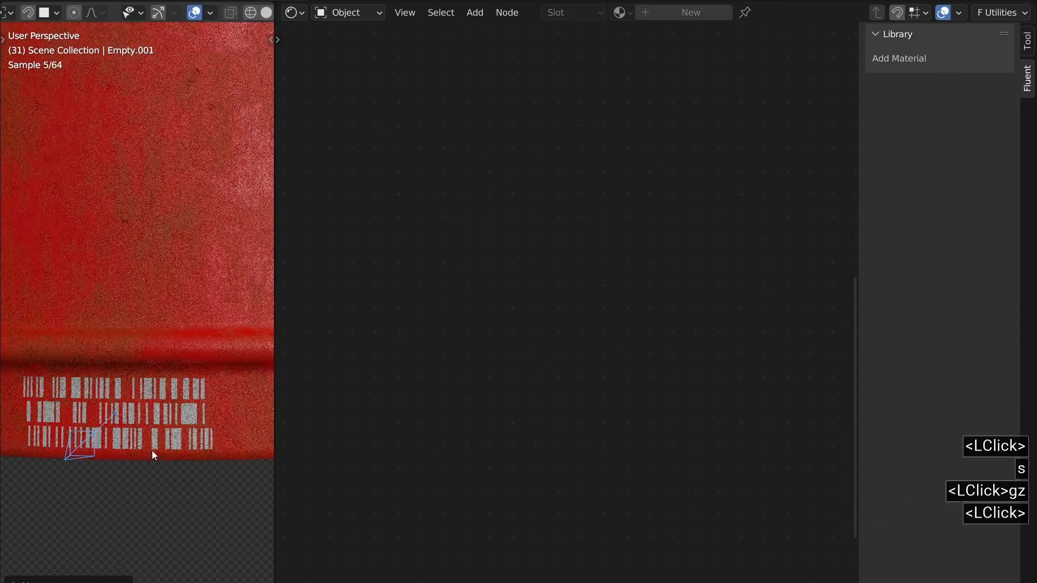
Set the bar code decal's Color value to 0.8 and collapse its node below the triangle sticker.
middle_click_drag(151, 451, 127, 281, "ctrl")
middle_click_drag(127, 281, 155, 283, "shift")
left_click(154, 283)
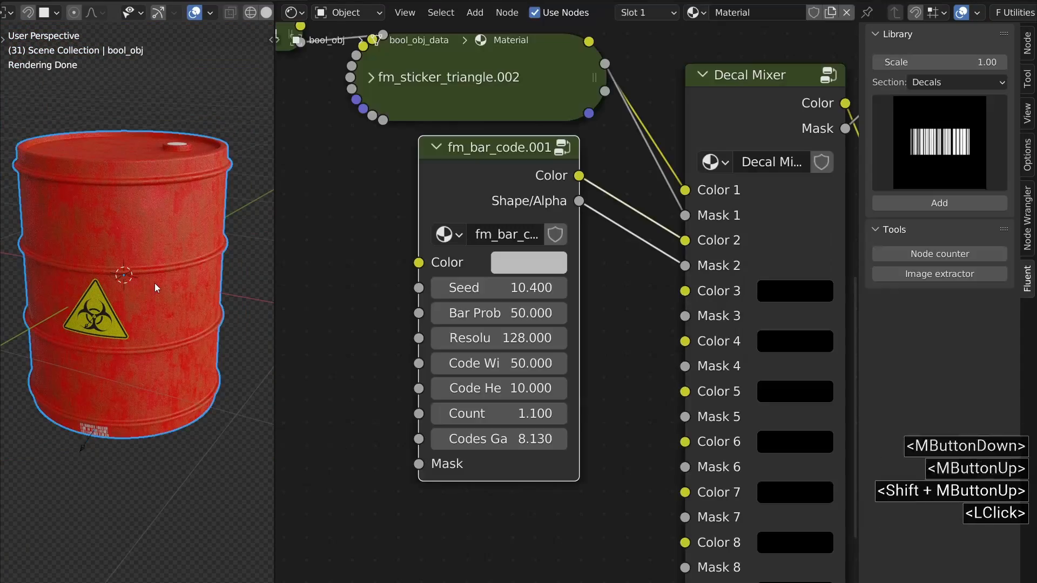
left_click(502, 262)
left_click(588, 549)
type(".")
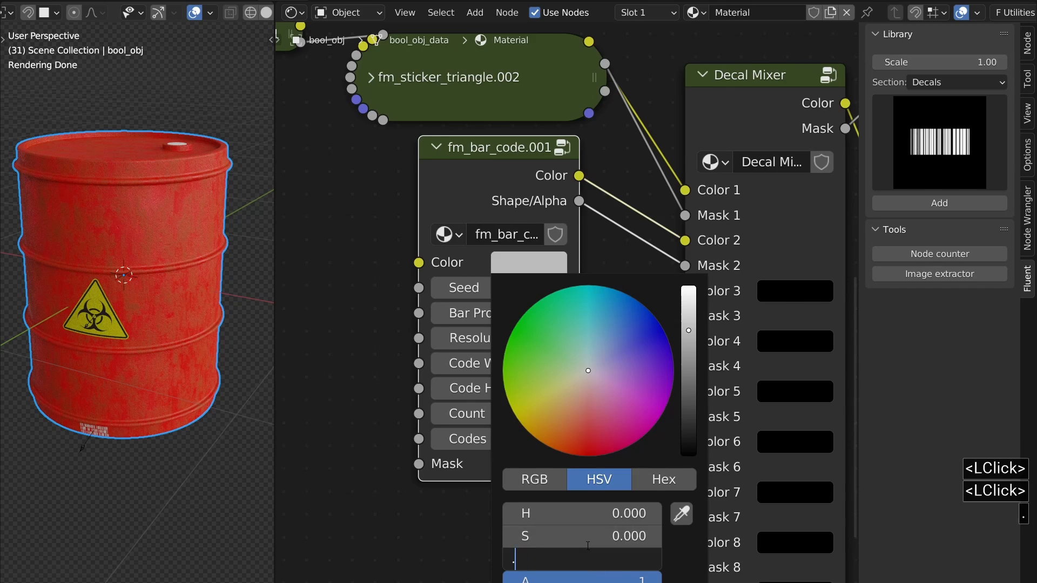
type("8")
key("Return")
left_click(436, 147)
left_click_drag(477, 159, 453, 200)
Duplicate the bar code decal and snap the copy's empty onto the barrel's top lid.
key("f")
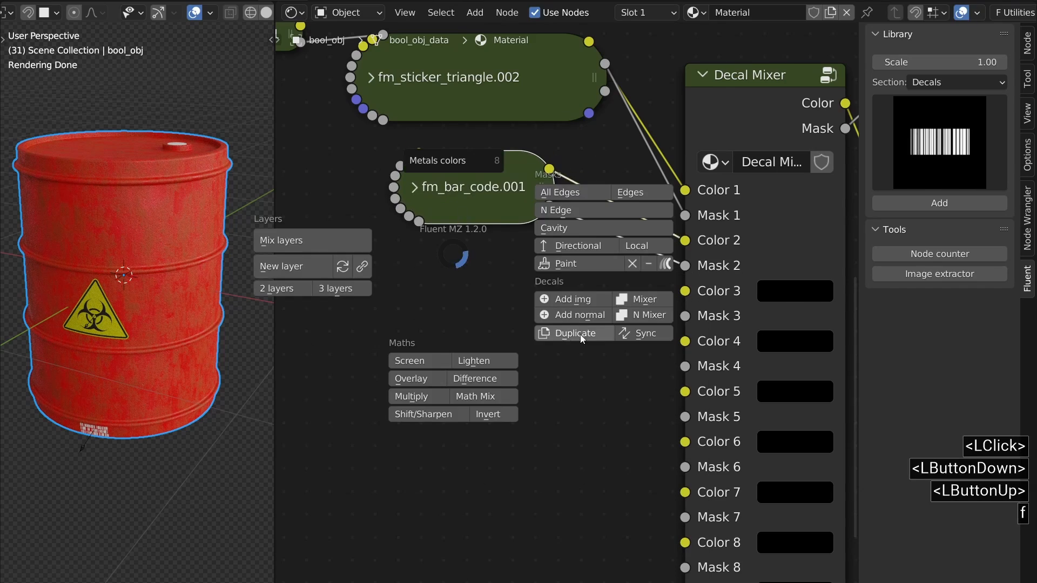
left_click(580, 335)
middle_click_drag(137, 208, 134, 254)
key("g")
left_click(91, 160, "ctrl")
Move the duplicated bar code node down and connect its Color and Shape/Alpha to the Decal Mixer's Color 3 and Mask 3.
left_click(140, 189)
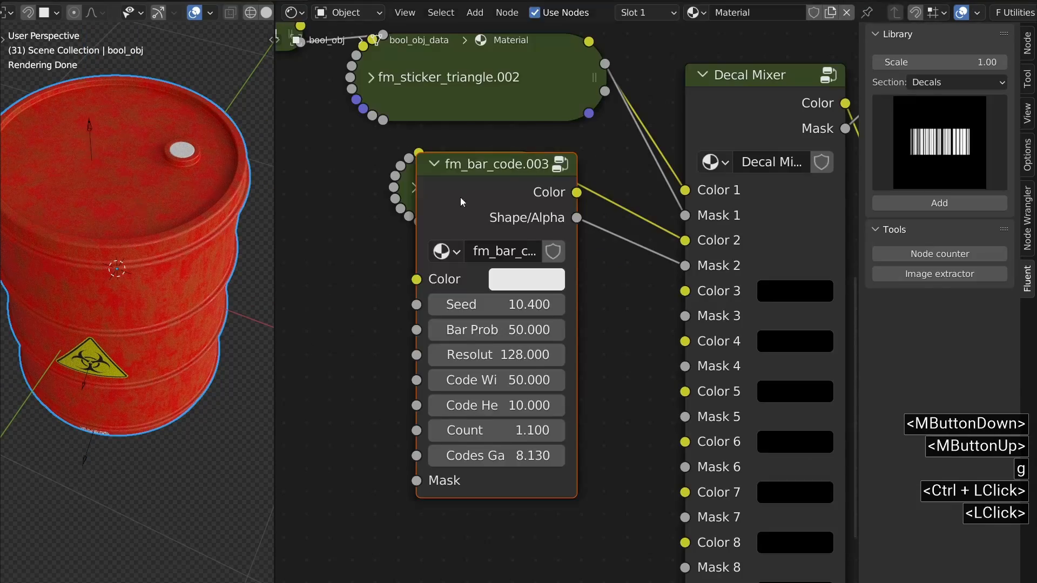
left_click_drag(460, 202, 439, 288)
left_click_drag(556, 277, 685, 290)
left_click_drag(555, 301, 685, 316)
Rotate the lid bar code's empty around the global Z axis.
left_click(92, 160)
key("r")
key("z")
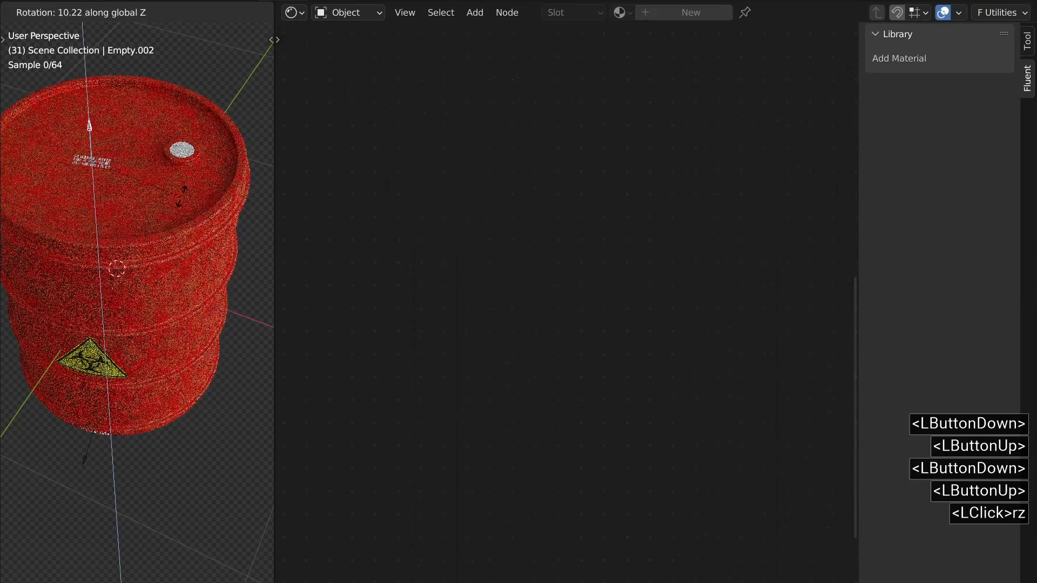
left_click(187, 154)
Collapse the duplicated bar code node and line it up below the first bar code node.
left_click(189, 200)
left_click(415, 248)
left_click_drag(452, 252, 456, 274)
Add a hatching decal for the Decal Mixer and snap its empty onto the barrel's top lid.
middle_click_drag(113, 211, 108, 189, "ctrl")
scroll(374, 287, "down", 3)
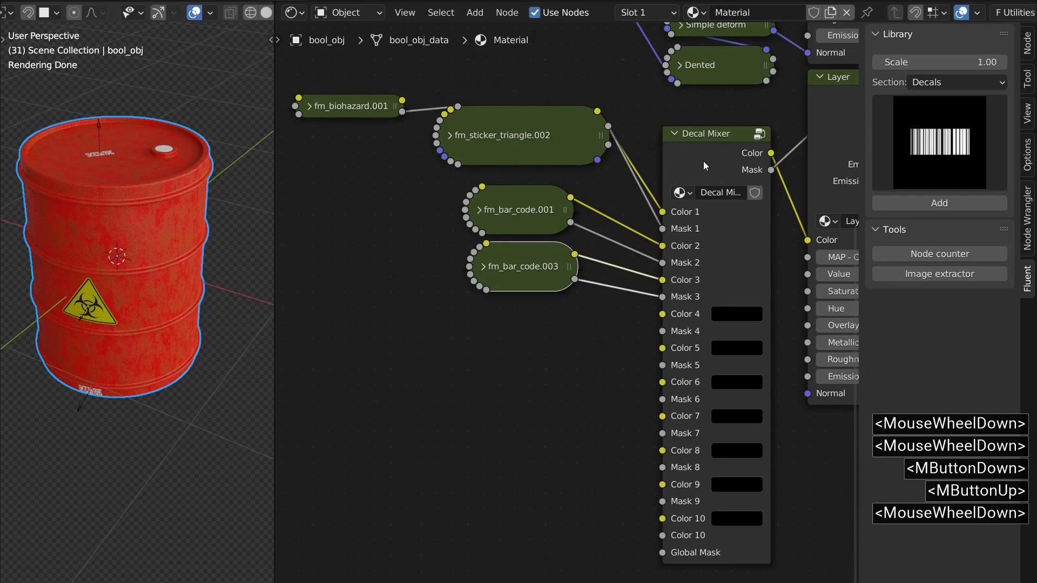
left_click(704, 161)
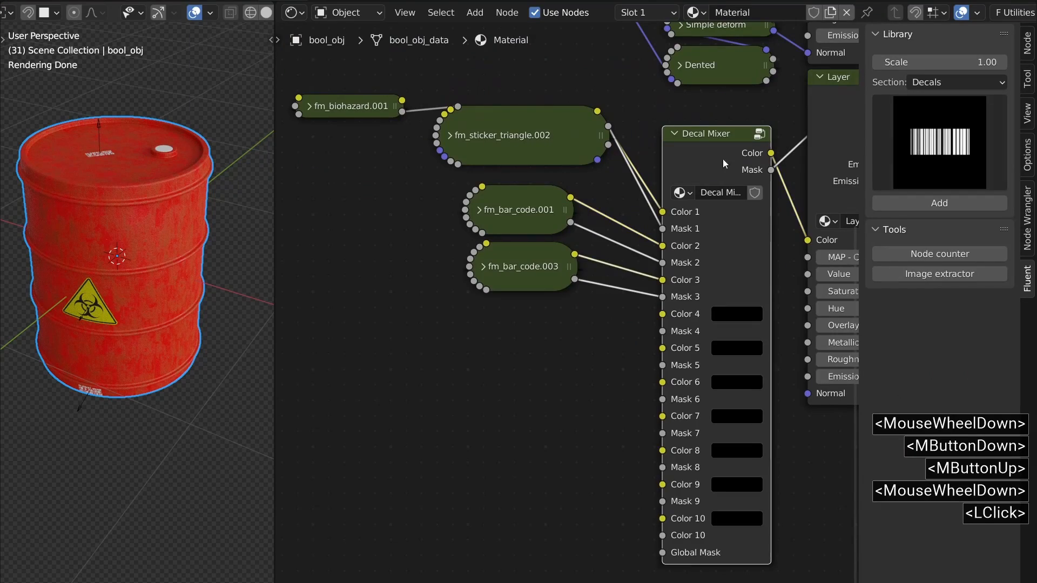
left_click(939, 142)
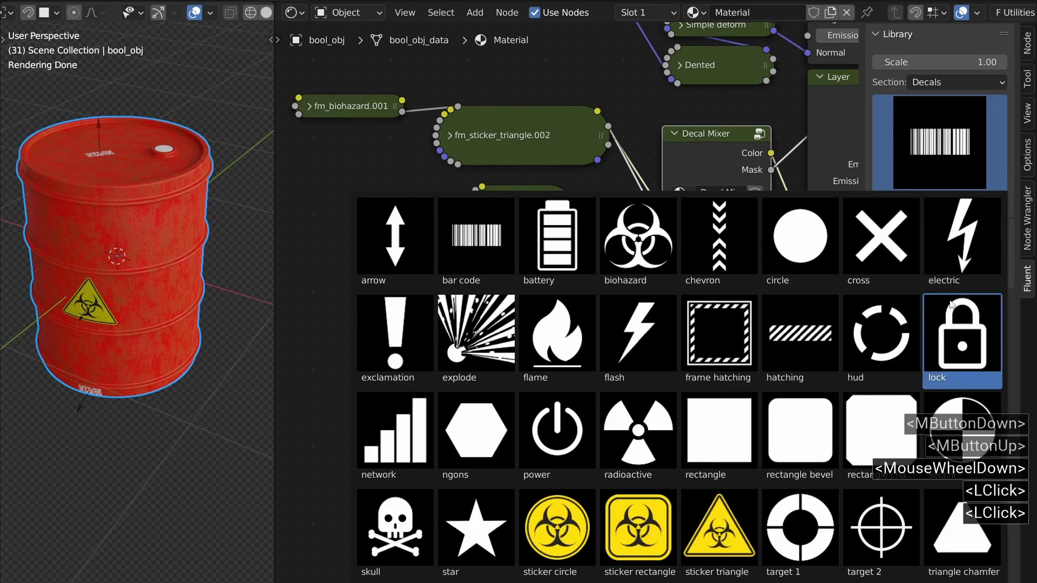
left_click(797, 343)
key("g")
left_click(120, 156, "ctrl")
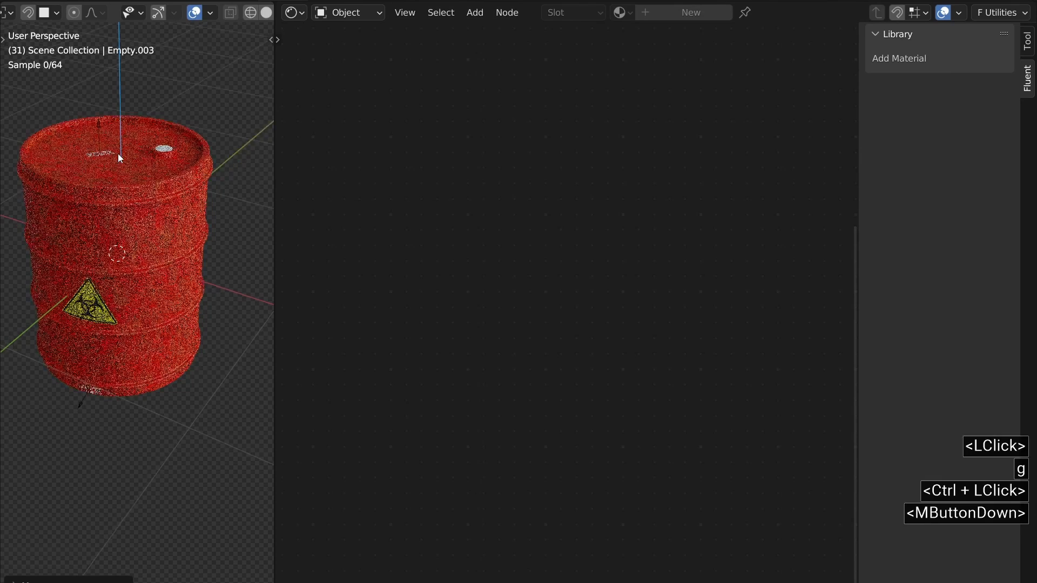
Centre the hatching decal's empty on the barrel lid by setting its X and Y location to 0.
middle_click_drag(120, 157, 102, 273)
key("n")
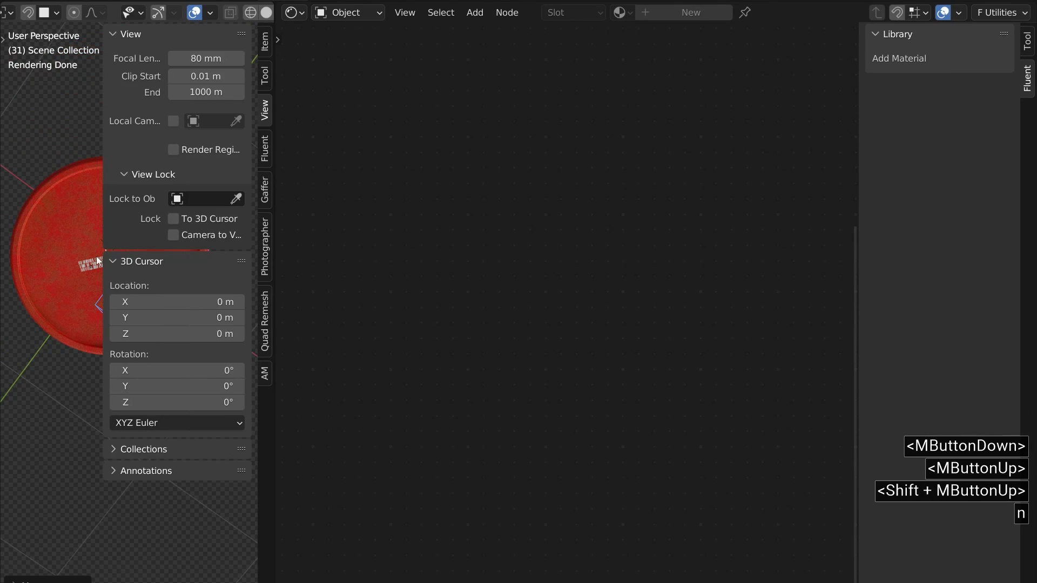
left_click(264, 42)
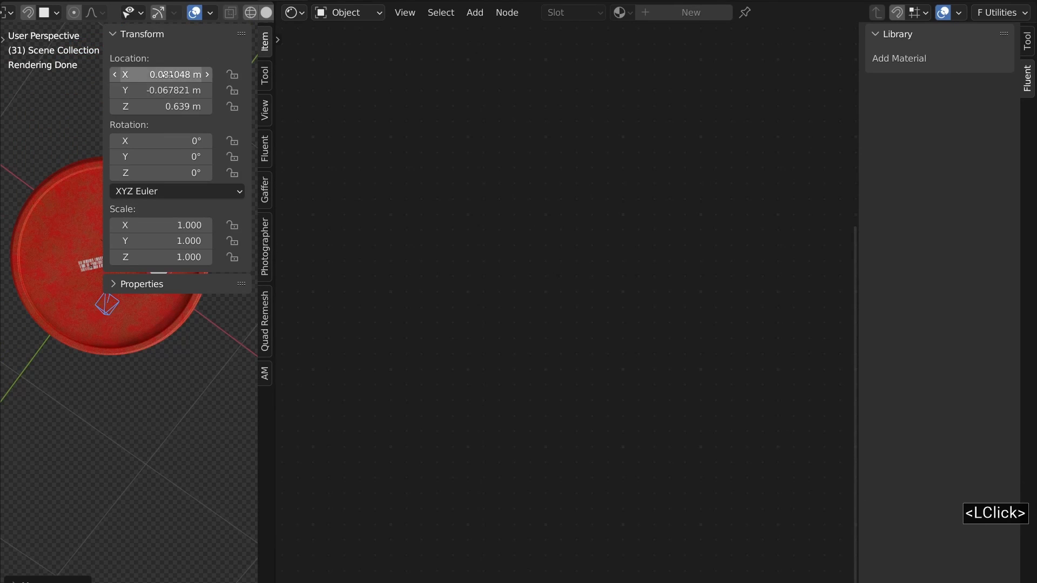
left_click_drag(167, 74, 157, 88)
type("0")
key("Return")
key("n")
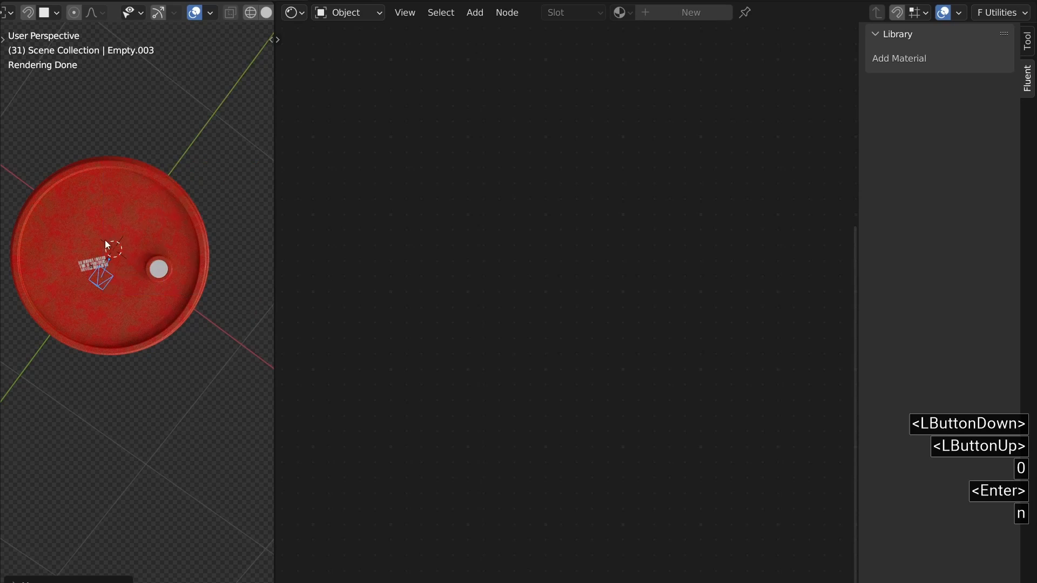
middle_click_drag(105, 240, 129, 200)
middle_click_drag(130, 200, 95, 254)
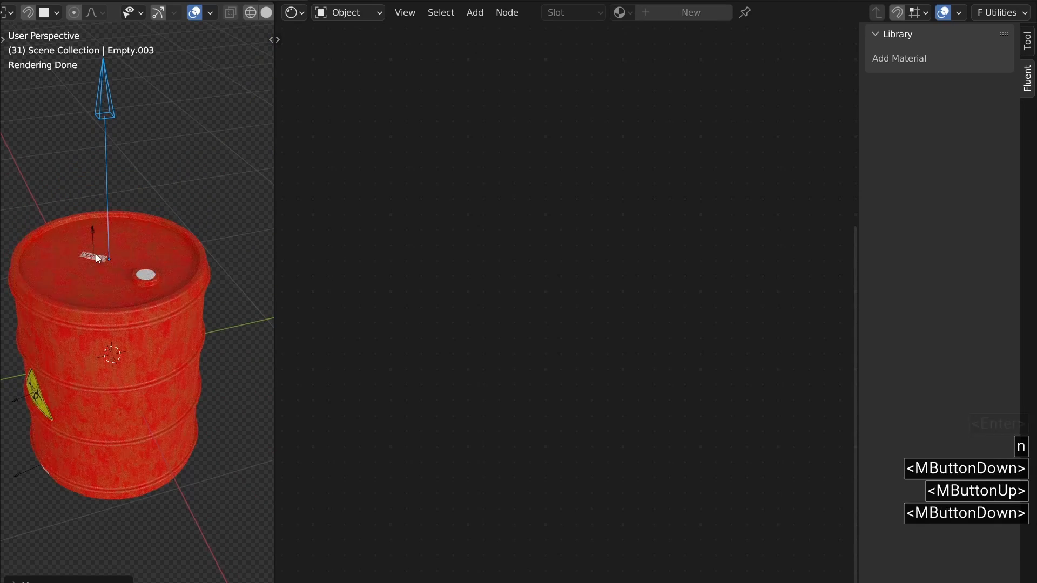
Connect the barrel material's hatching node Color and Shape/Alpha outputs to the Decal Mixer's Color 4 and Mask 4.
left_click(144, 282)
left_click_drag(557, 150, 582, 334)
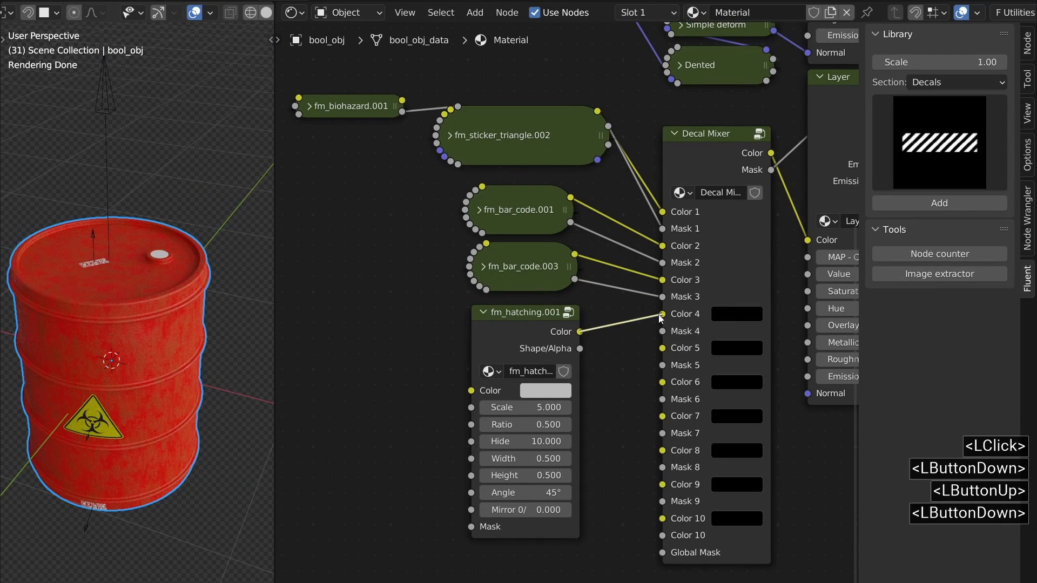
left_click_drag(659, 334, 658, 335)
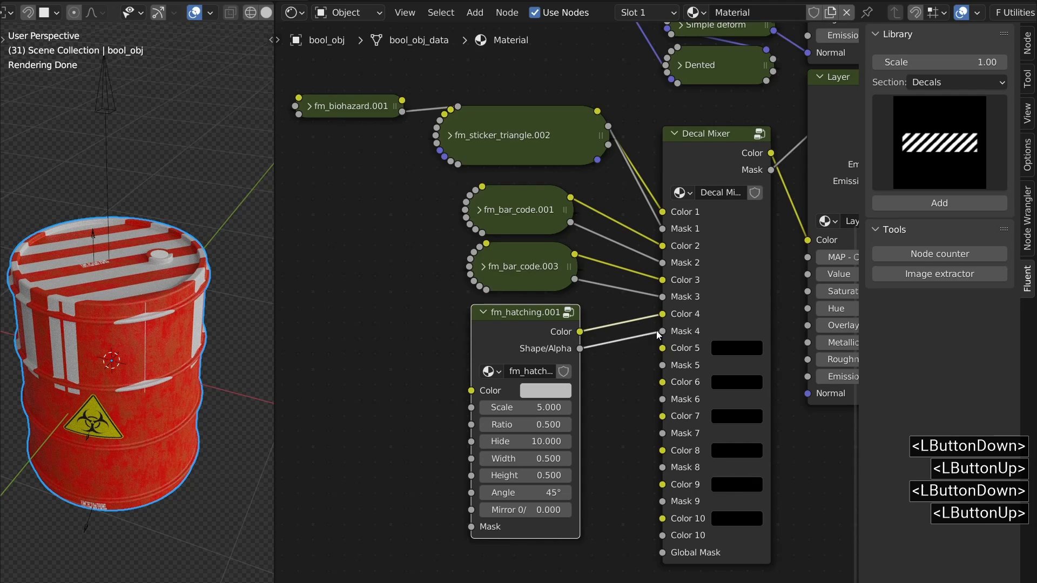
Scale the hatching decal's empty and set the hatching node's Scale to 11.
left_click(107, 98)
key("s")
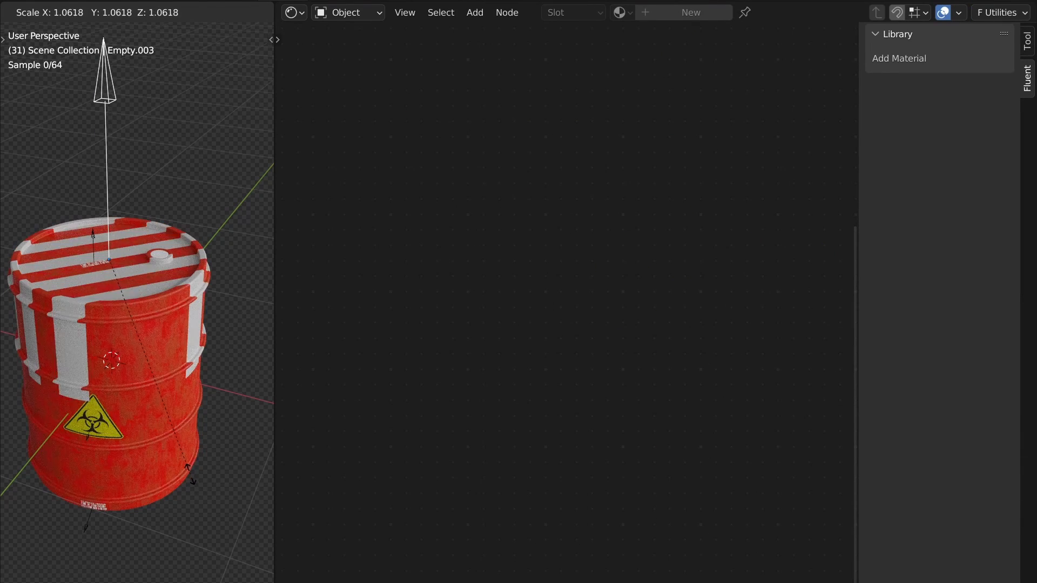
left_click(172, 395)
left_click(175, 394)
left_click_drag(518, 408, 556, 407)
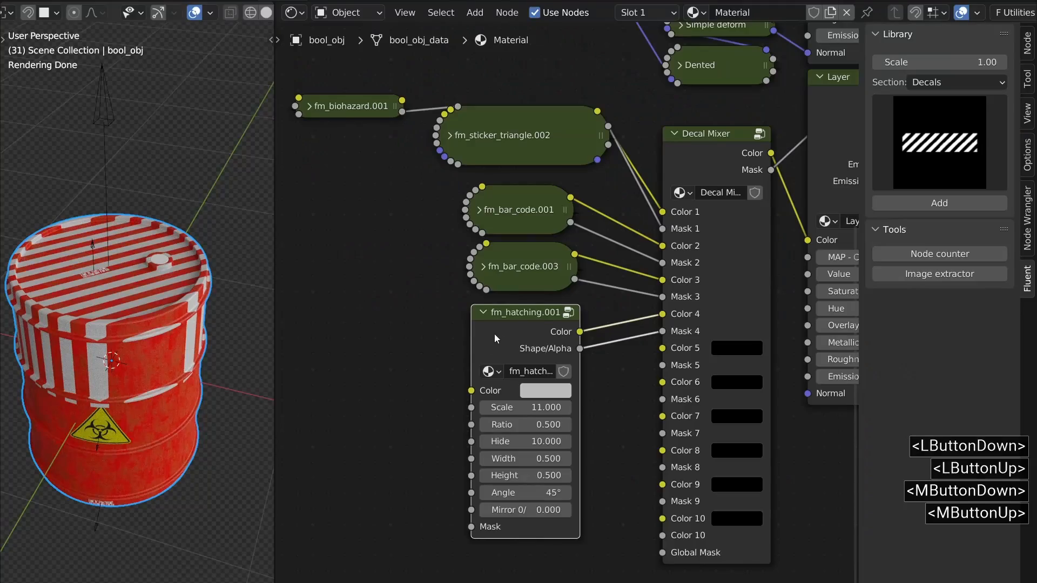
Add a circle decal from the library for the barrel material and snap its empty onto the lid.
middle_click_drag(494, 334, 625, 286)
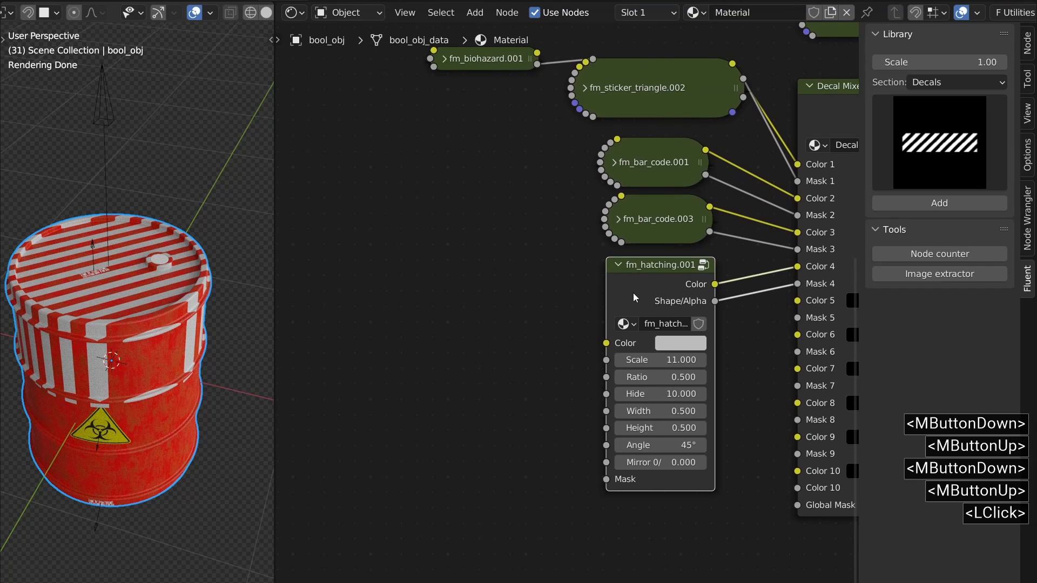
left_click(923, 137)
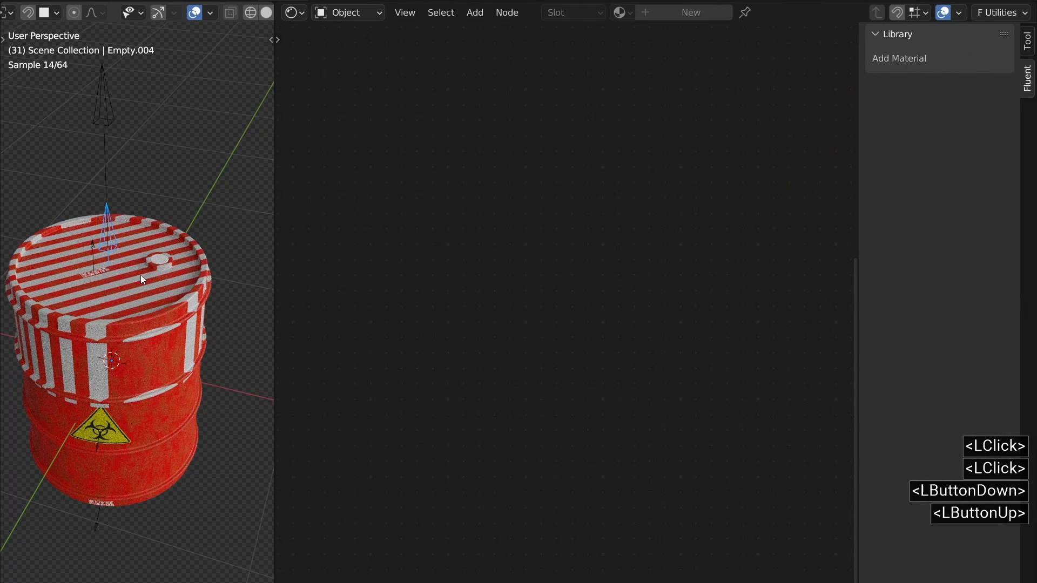
key("g")
left_click(121, 298, "ctrl")
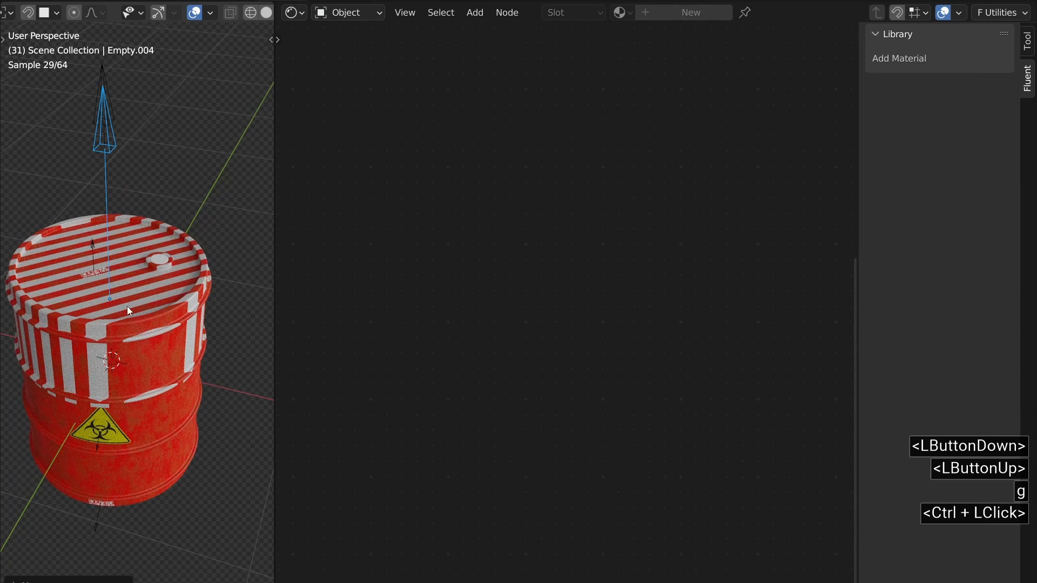
left_click(150, 298)
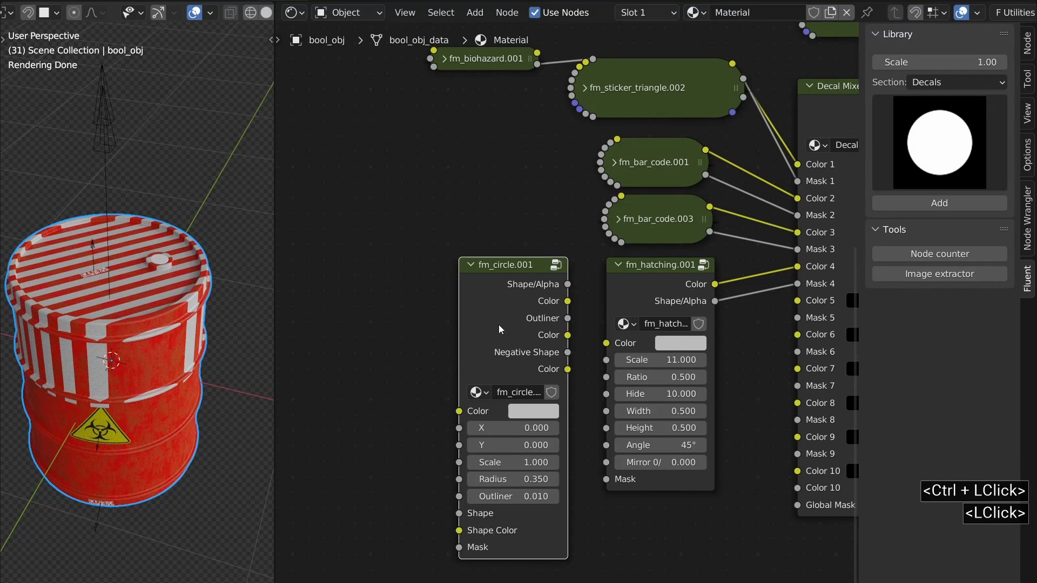
Move the circle node away from the hatching node and sync the circle decal with the hatching decal.
left_click_drag(498, 325, 416, 318)
left_click(636, 294, "shift")
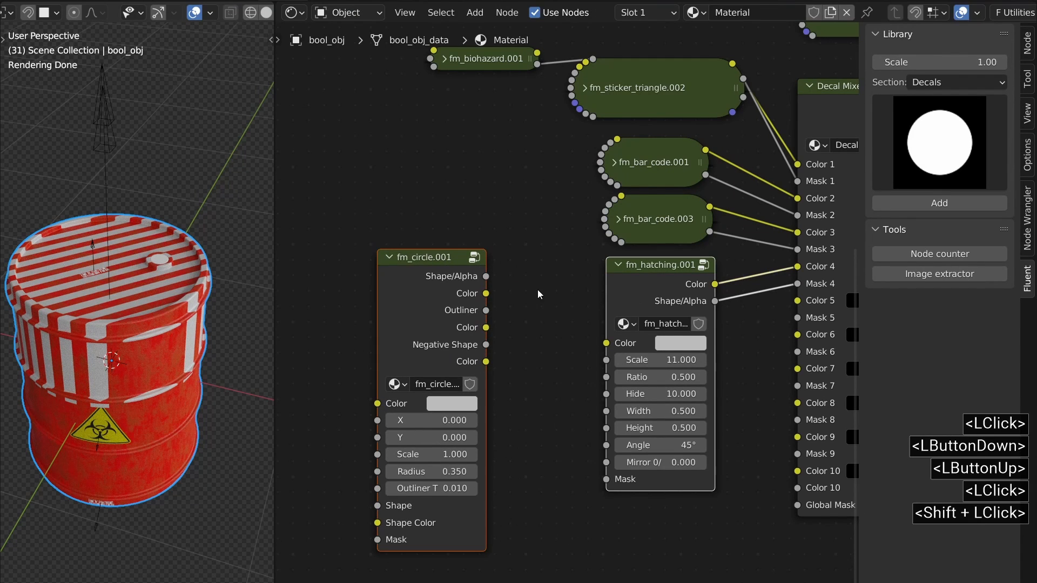
key("f")
left_click(554, 240)
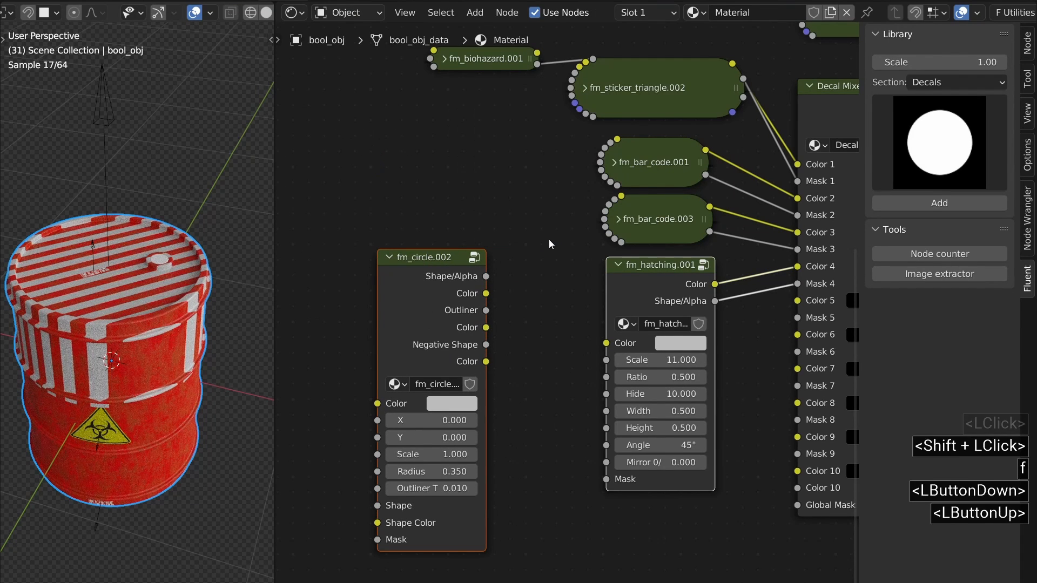
Preview the hatching and circle decals separately on the barrel.
left_click(432, 307)
left_click(432, 307, "ctrl+shift")
left_click(635, 289, "ctrl+shift")
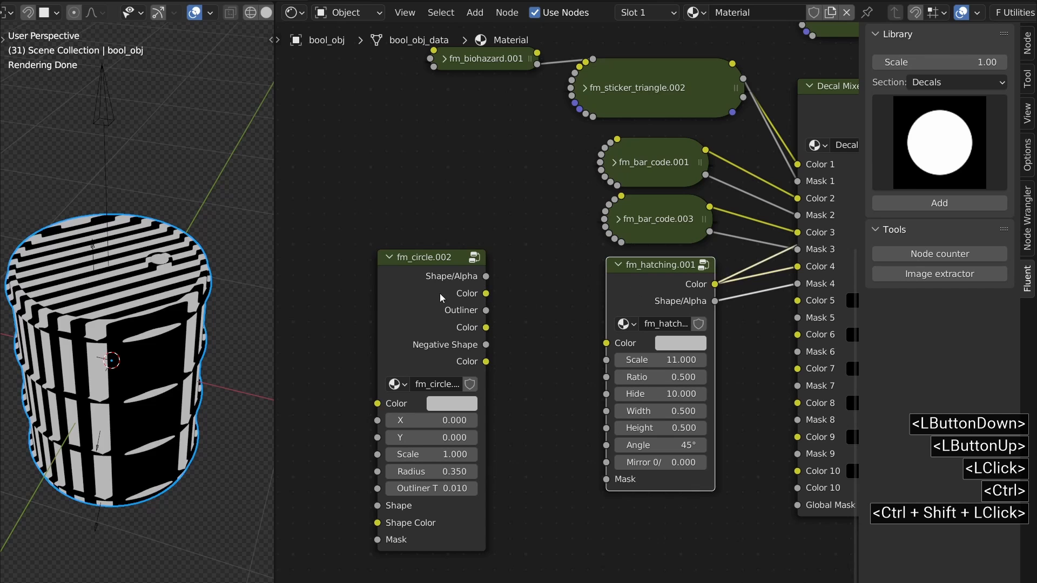
left_click(440, 295, "ctrl+shift")
Rearrange the hatching and circle nodes, with the circle lower, to free space before the Decal Mixer.
left_click_drag(440, 309, 449, 452)
left_click_drag(631, 286, 311, 271)
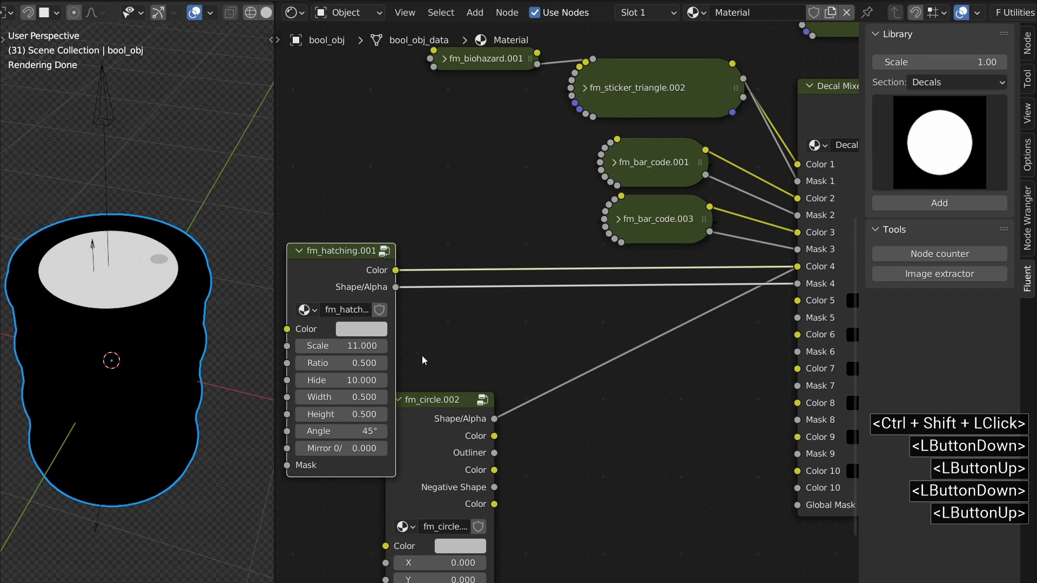
left_click_drag(448, 425, 566, 377)
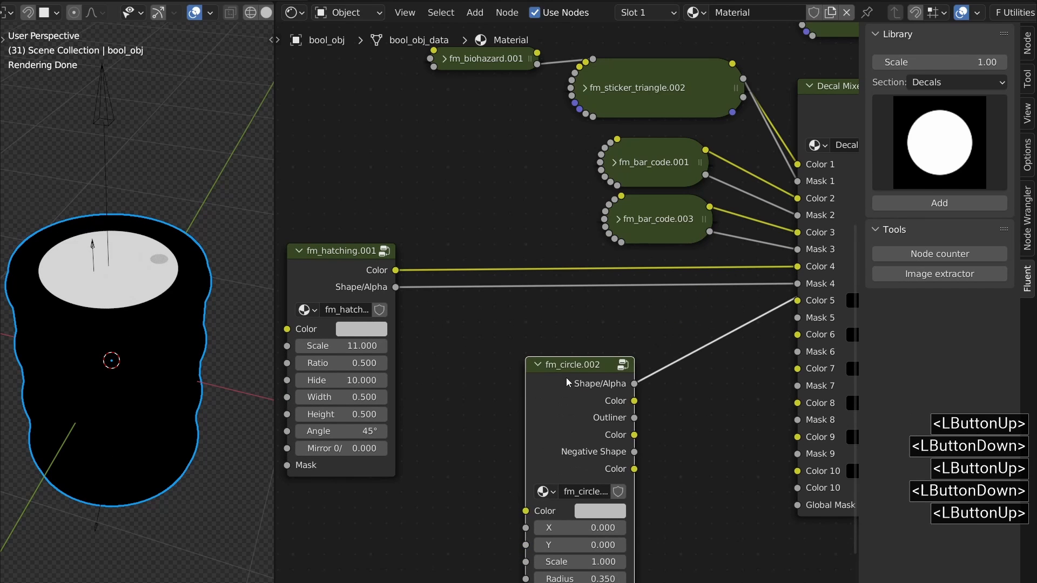
Insert a Multiply node between the hatching's Shape/Alpha and Mask 4, and connect the circle's Shape/Alpha to its B input.
key("f")
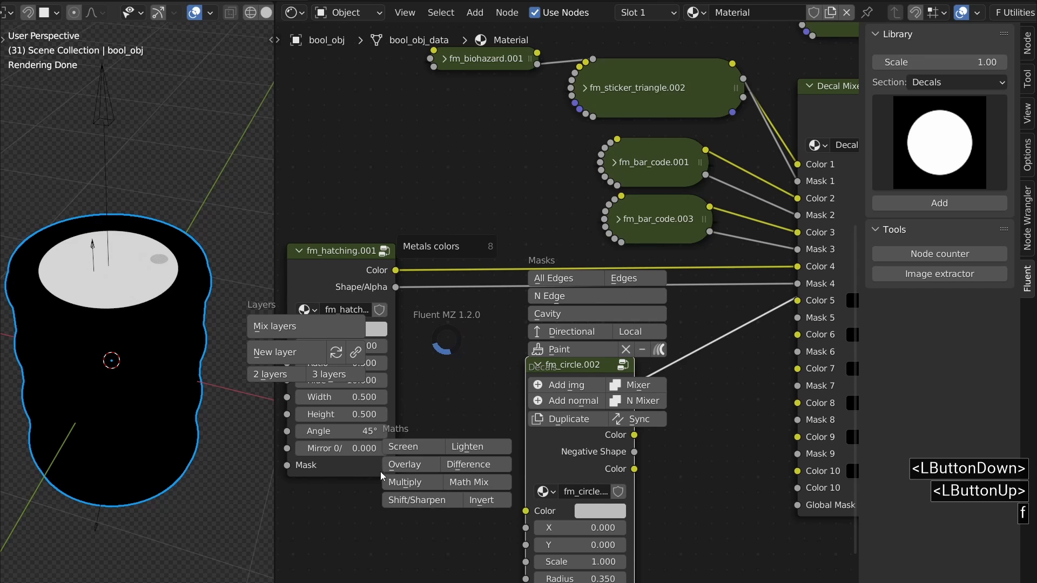
left_click(410, 482)
left_click_drag(463, 371, 538, 299)
left_click_drag(555, 294, 575, 292)
left_click_drag(654, 275, 654, 275)
left_click_drag(571, 387, 473, 384)
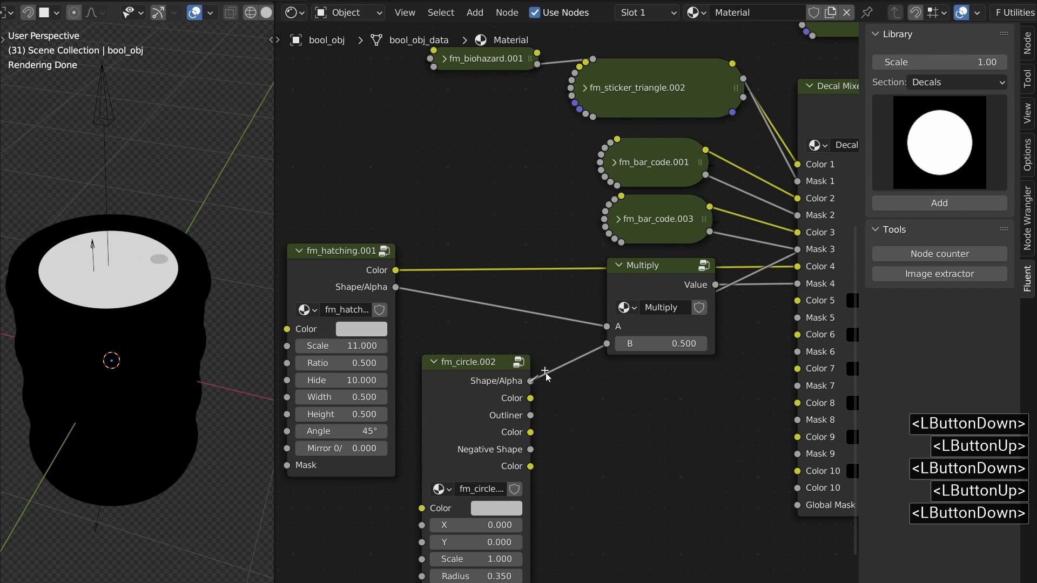
left_click_drag(607, 343, 607, 343)
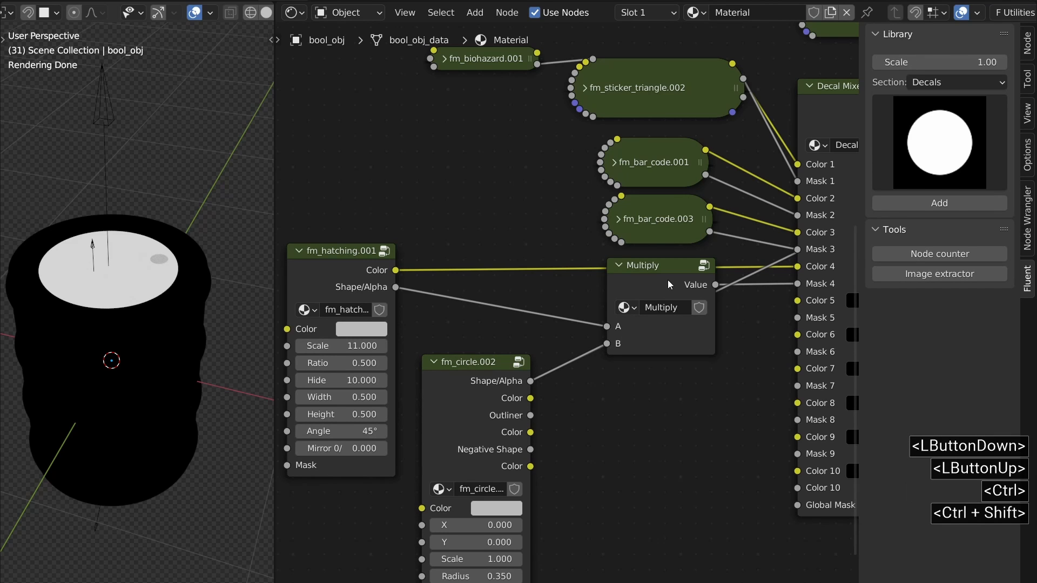
Preview the Multiply result on the barrel and switch back to previewing the full material.
left_click(668, 280, "ctrl+shift")
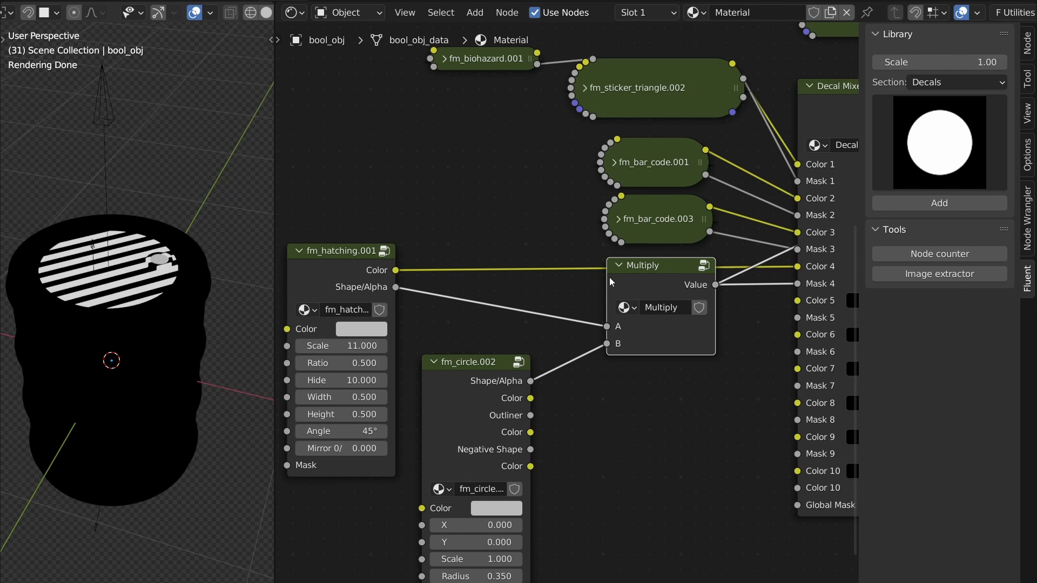
middle_click_drag(627, 296, 468, 335)
middle_click_drag(697, 211, 511, 343)
left_click(685, 150, "ctrl+shift")
Enlarge the circle mask on the lid by setting the circle node's Radius to 0.45.
middle_click_drag(640, 172, 682, 110)
middle_click_drag(444, 378, 623, 195)
middle_click_drag(514, 406, 514, 364, "ctrl")
left_click_drag(523, 461, 549, 461, "shift")
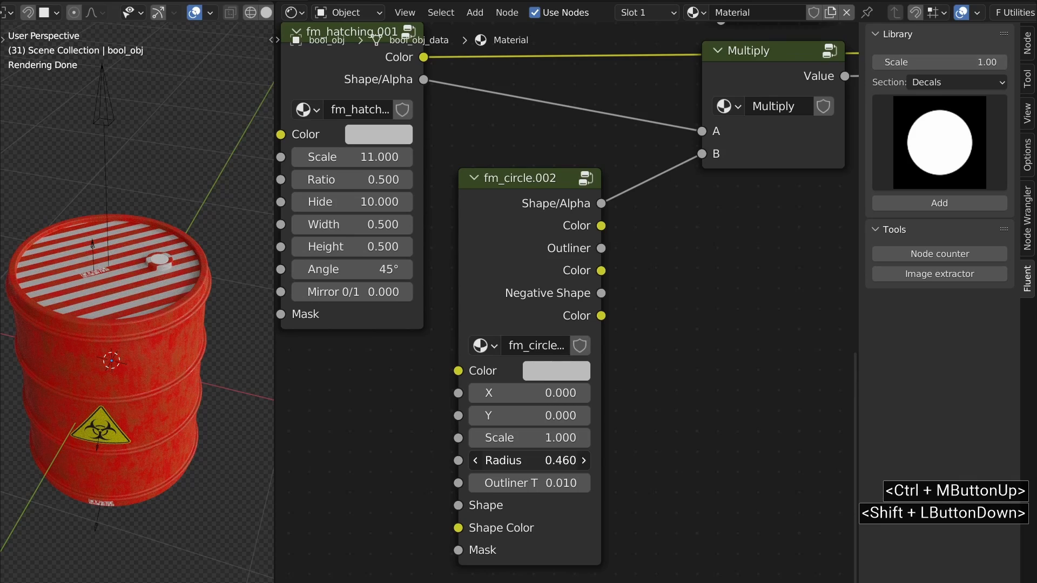
middle_click_drag(63, 264, 31, 189, "ctrl")
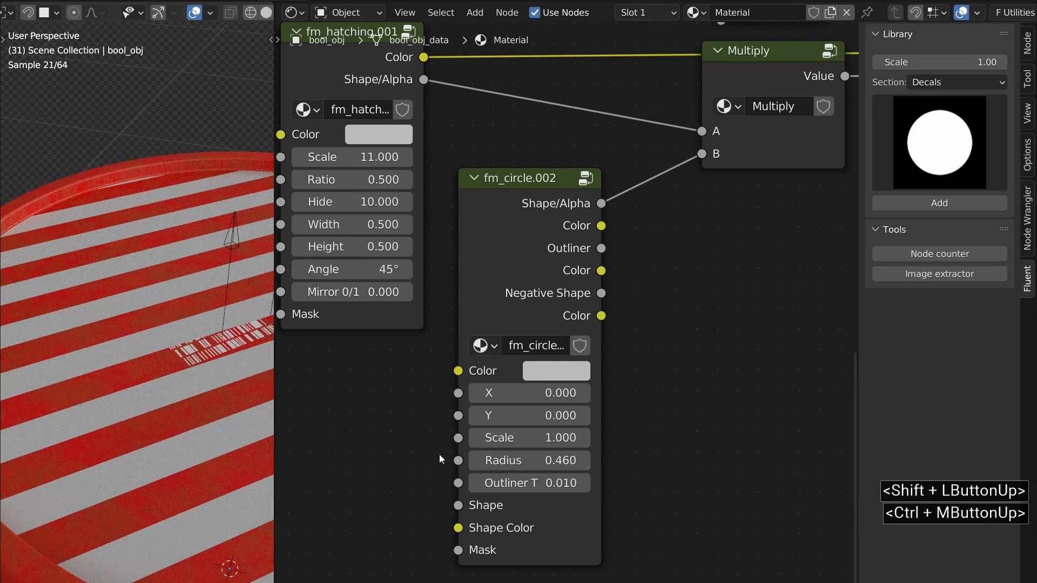
left_click_drag(523, 460, 521, 460, "shift")
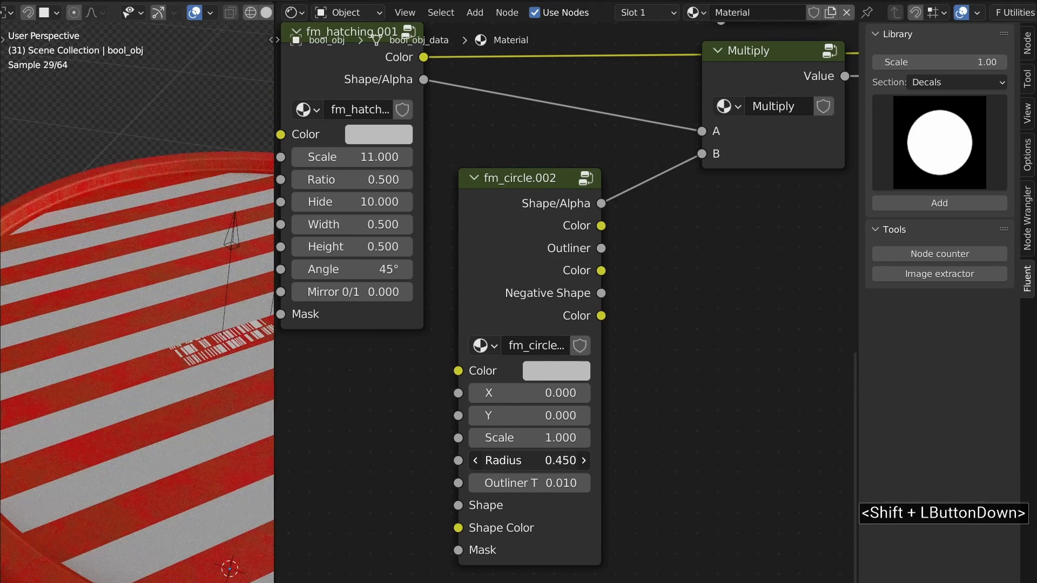
Collapse the hatching and circle nodes and place the Multiply node close beside them.
middle_click_drag(180, 270, 135, 286, "ctrl")
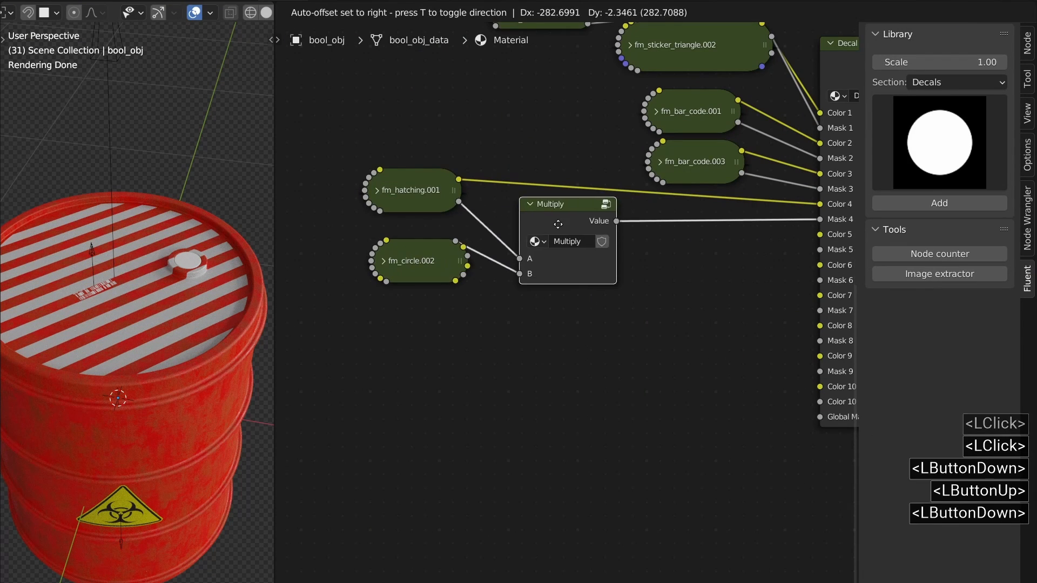
left_click_drag(558, 224, 552, 225)
middle_click_drag(547, 227, 469, 254)
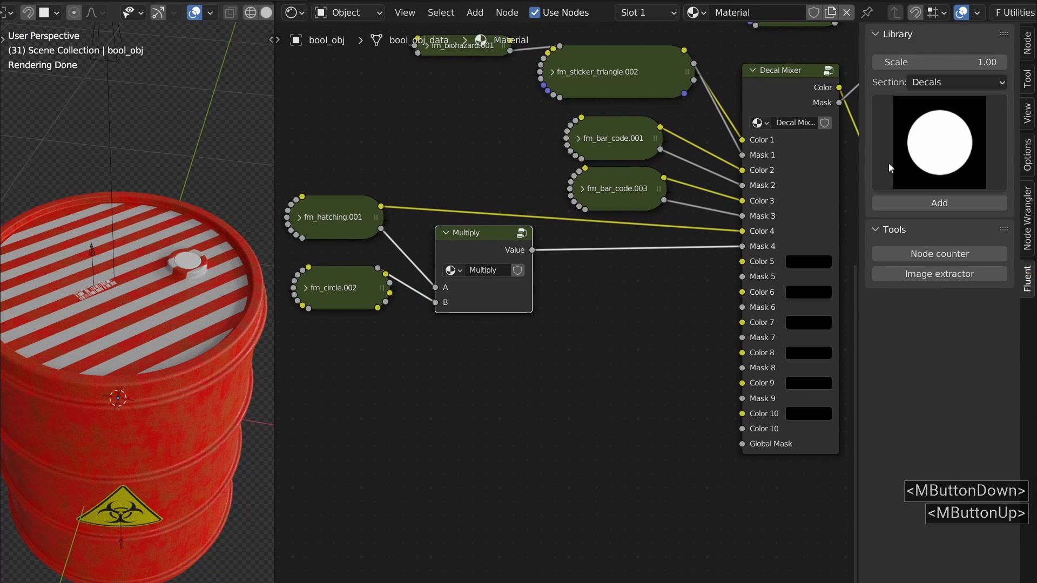
Add a second circle decal, snap its empty onto the lid's small cap, and place its node below the Multiply node.
left_click(930, 202)
key("g")
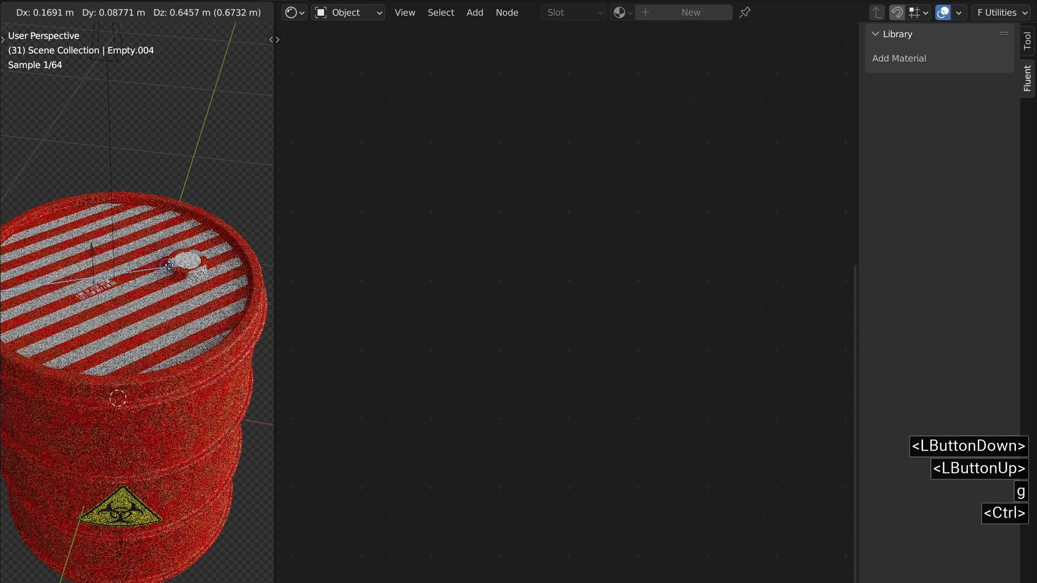
left_click(198, 352)
left_click_drag(346, 232, 480, 331)
Insert a Difference node between Multiply and Mask 4, and connect the second circle's Shape/Alpha to its B input.
key("f")
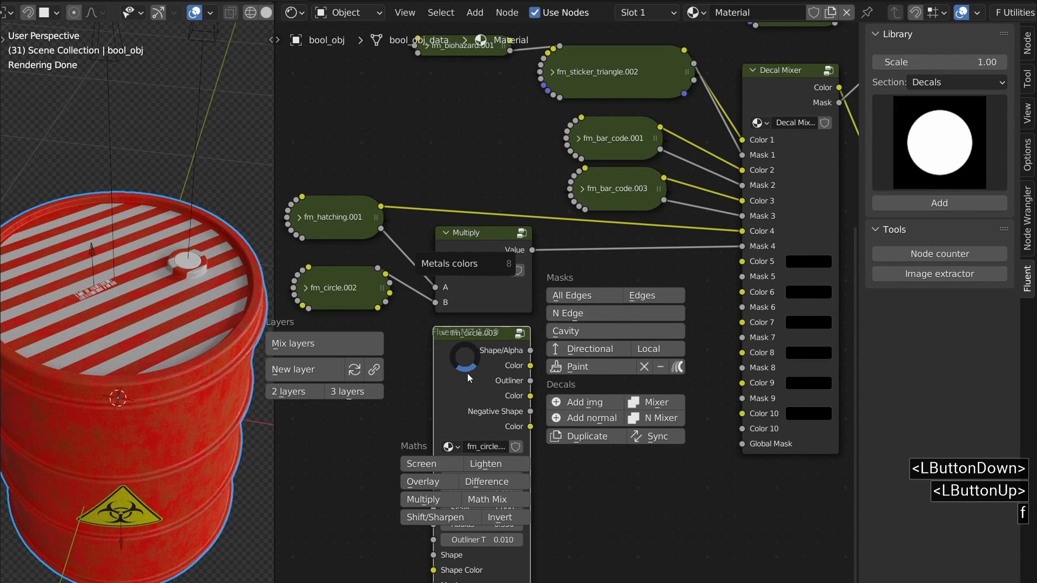
left_click(498, 486)
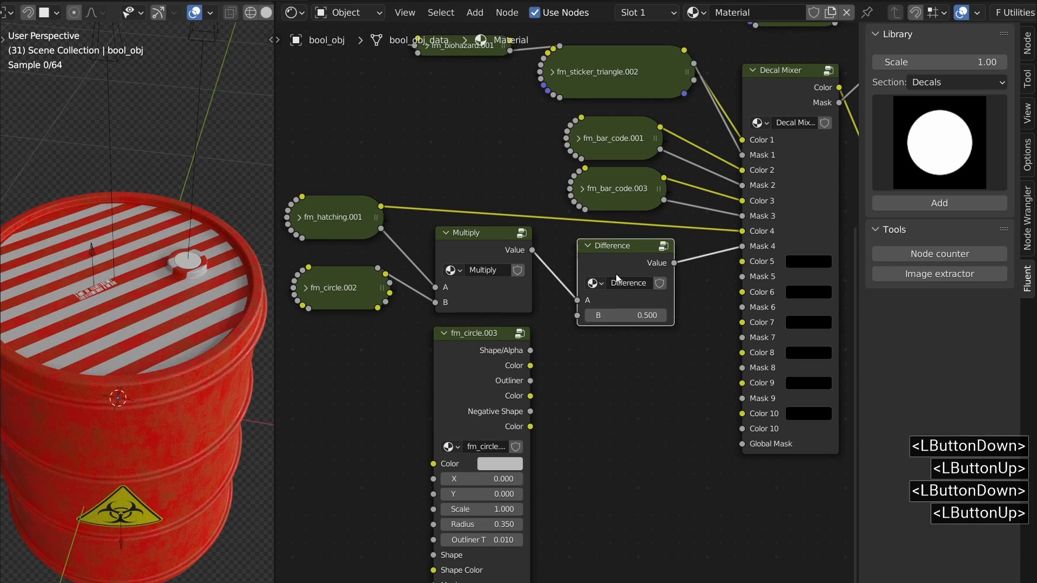
left_click_drag(577, 320, 577, 320)
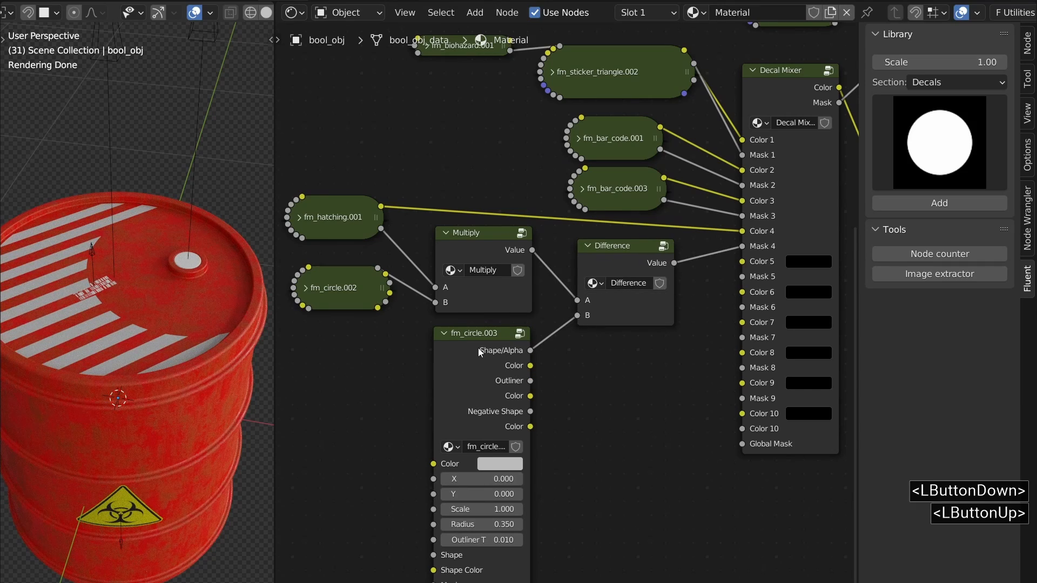
Scale down the second circle's empty so the hatching is cut out only around the cap.
middle_click_drag(480, 352, 480, 295)
left_click(205, 125, "shift")
key("s")
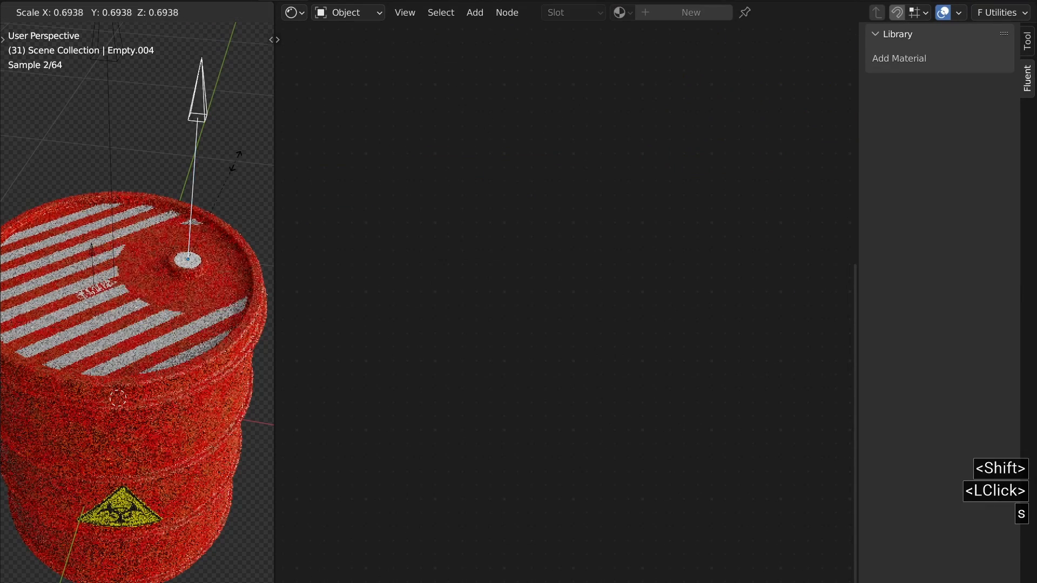
left_click(213, 231)
Fine-tune the position and size of the second circle's empty over the cap in top orthographic view.
key("7")
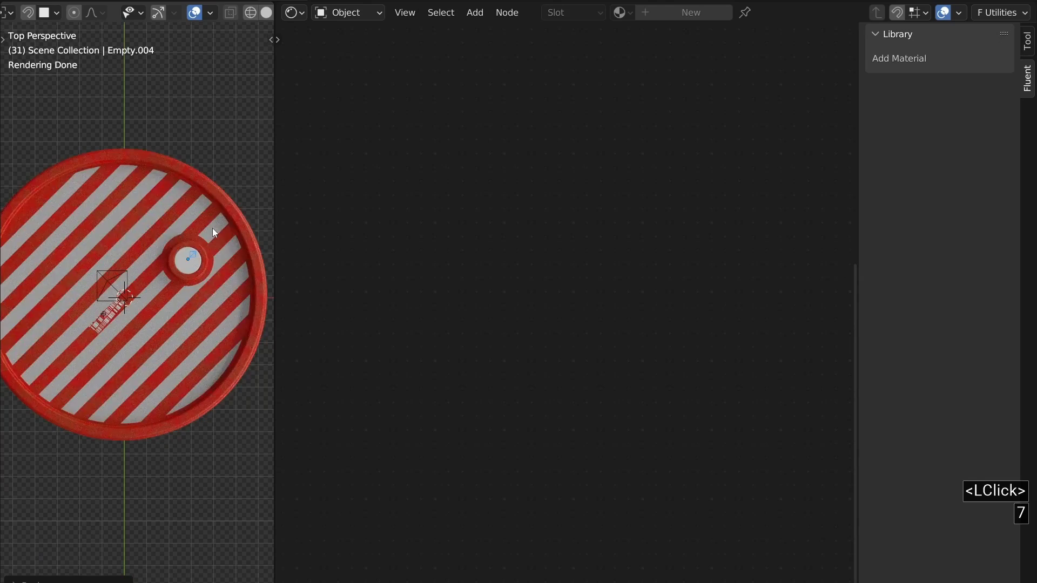
key("5")
middle_click_drag(139, 313, 134, 267, "ctrl")
key("shift+g")
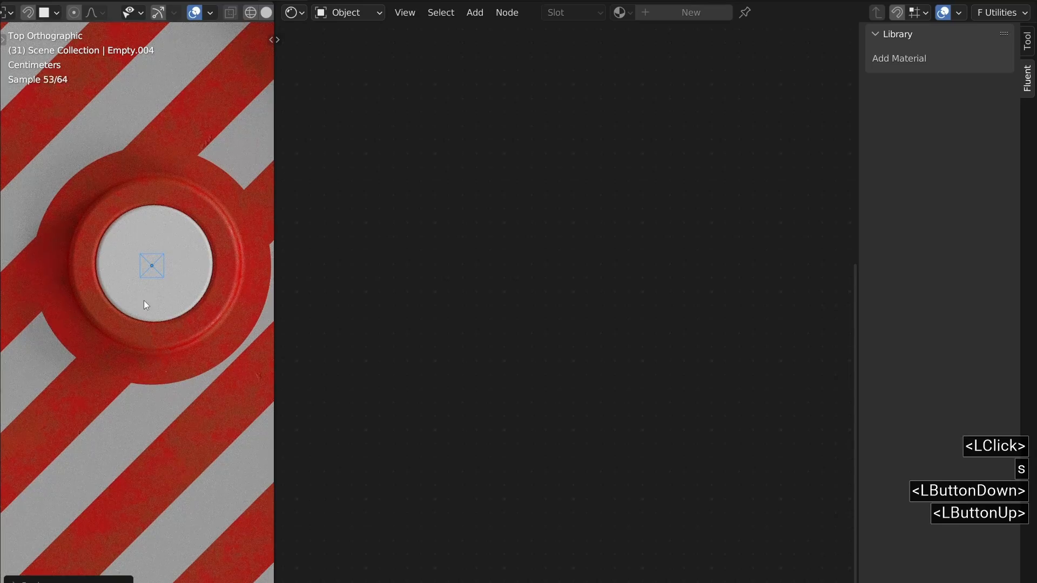
middle_click_drag(145, 265, 146, 380, "ctrl")
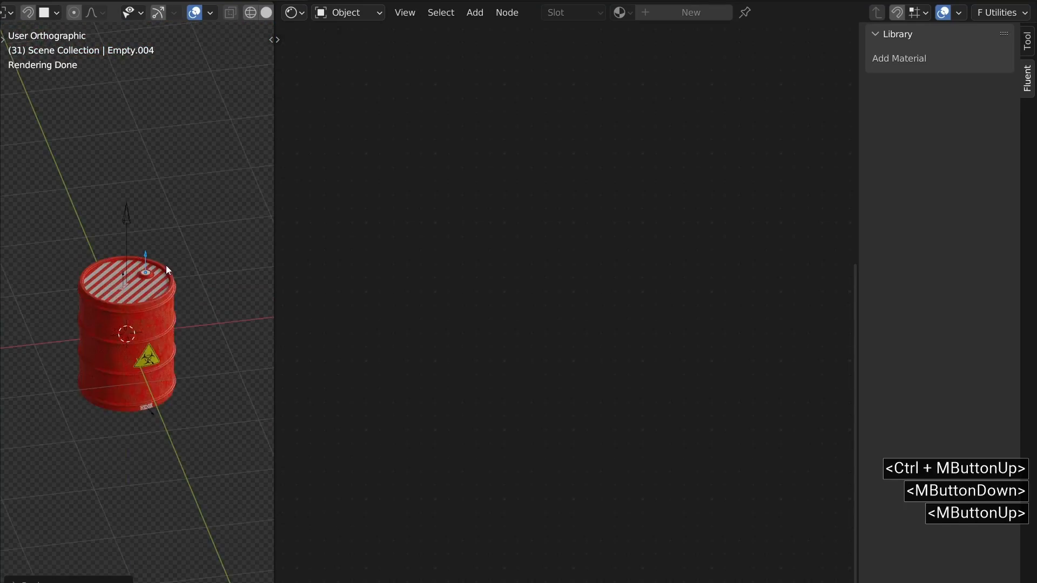
Return to perspective view and select the barrel to bring back its material nodes.
key("5")
middle_click_drag(168, 283, 163, 252, "shift")
mouse_move(164, 253)
middle_mouse_down()
mouse_move(138, 246)
mouse_move(157, 266)
middle_mouse_up()
left_click(138, 269)
middle_click_drag(156, 266, 141, 235)
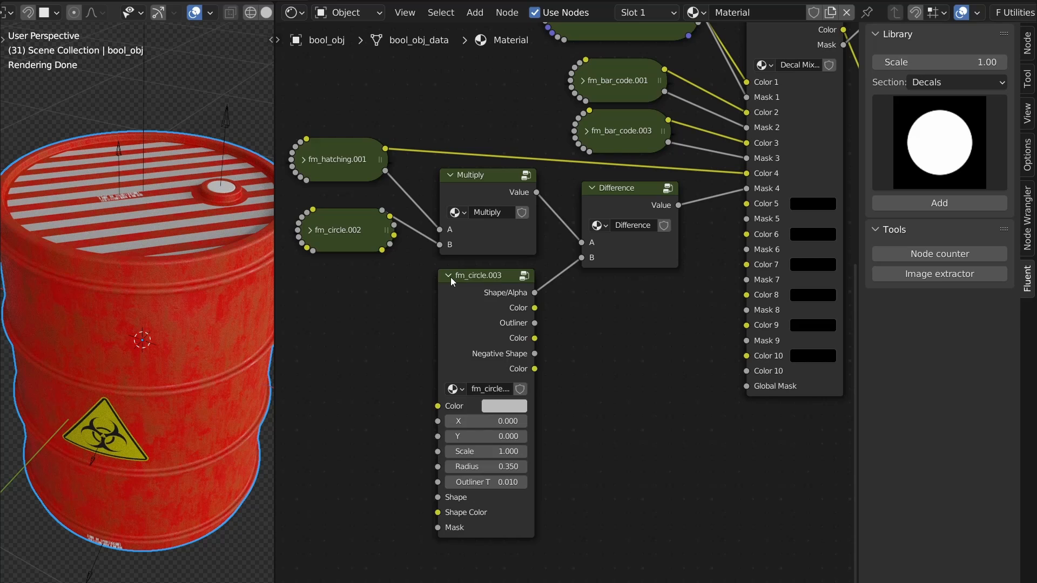
Collapse the fm_circle.003 node and move it slightly lower beside the Difference node.
left_click(450, 277)
left_click_drag(487, 298, 485, 314)
middle_click_drag(513, 281, 424, 355)
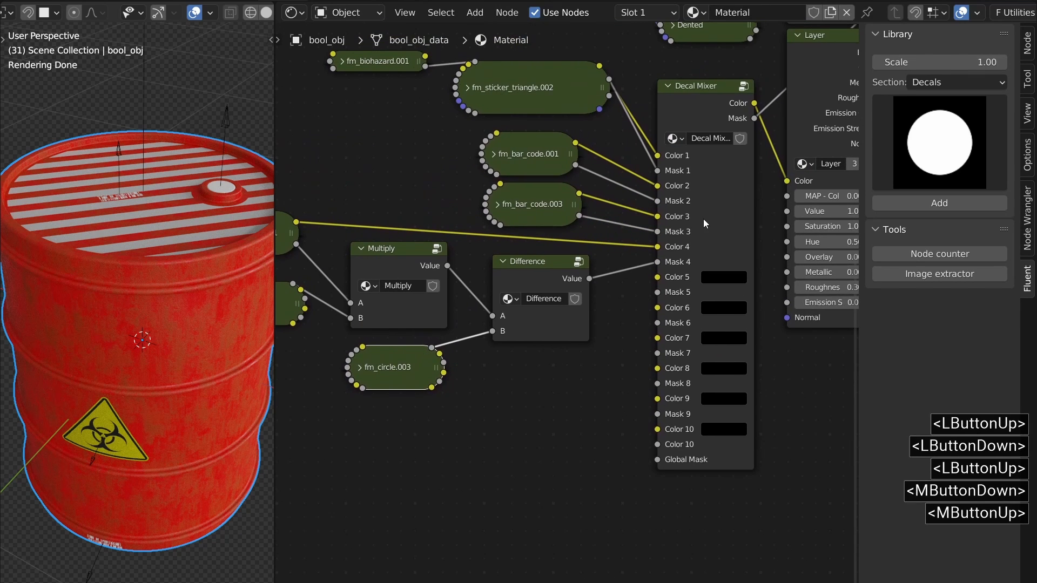
Add a target 1 decal to the barrel material and move its node below the Difference node.
left_click(932, 148)
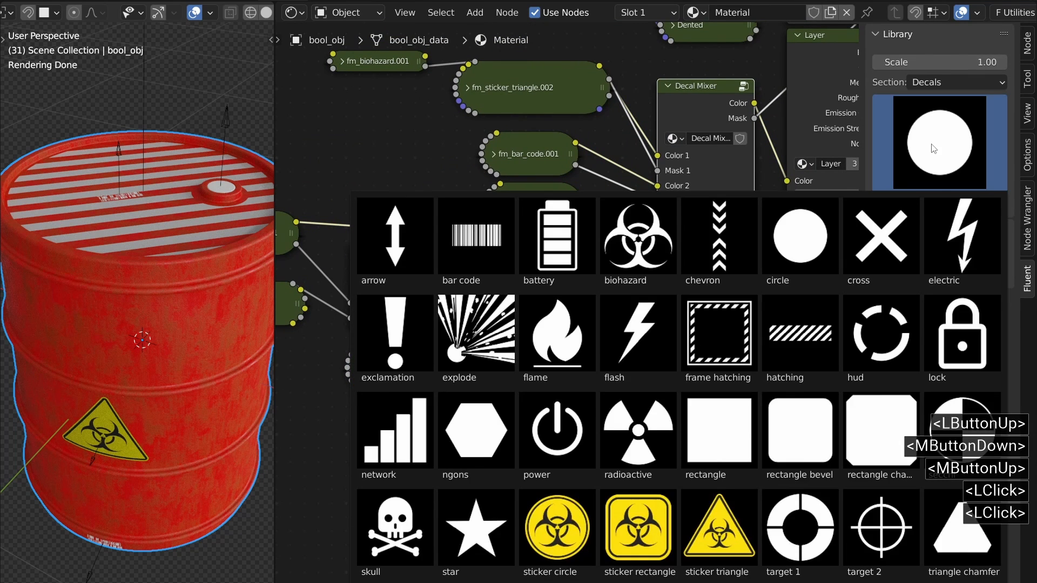
left_click(801, 529)
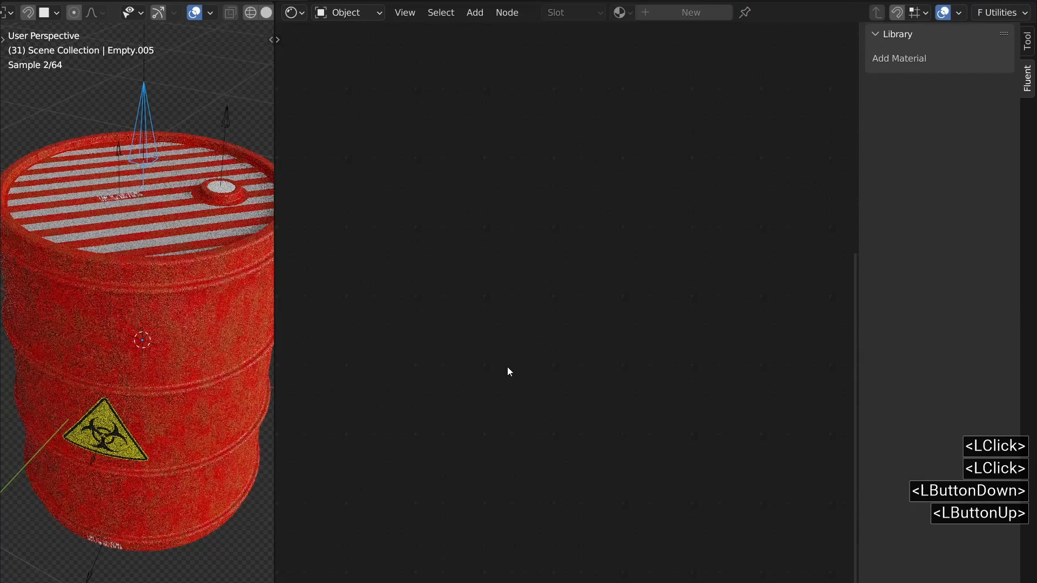
left_click(208, 241)
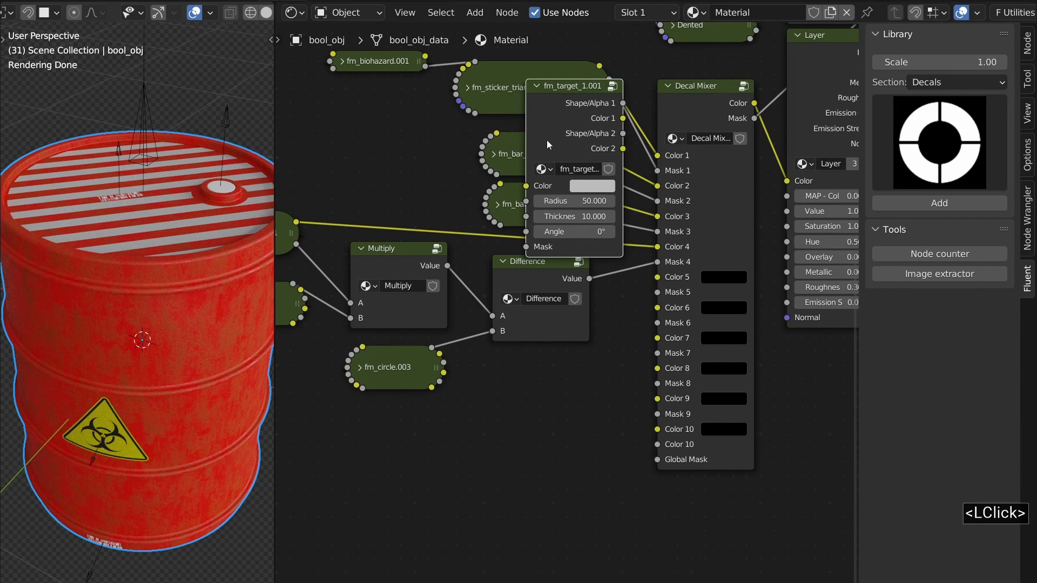
left_click_drag(549, 145, 501, 431)
middle_click_drag(500, 431, 574, 329)
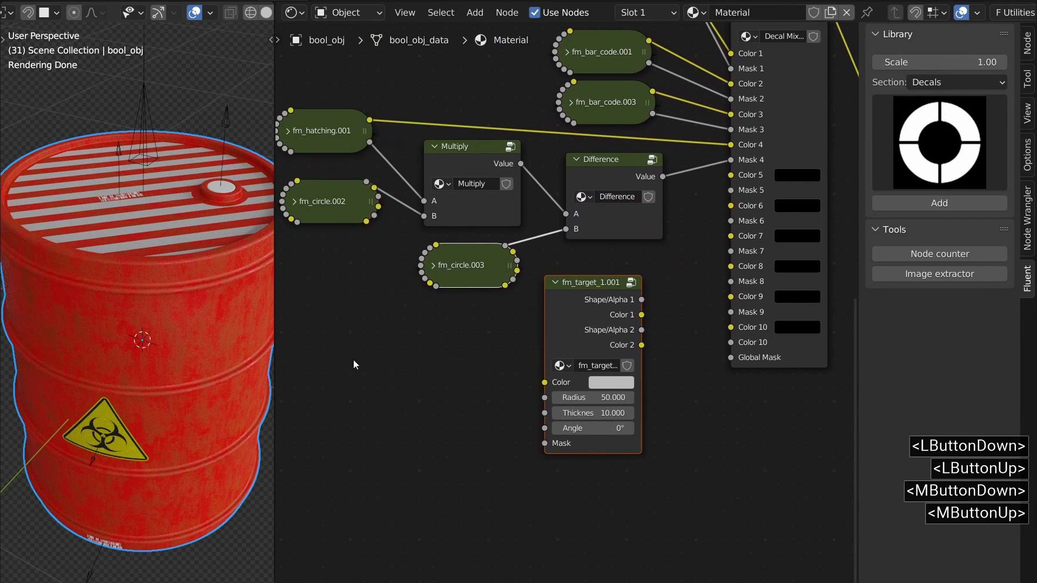
Sync the target decal with the second circle and connect its Color 1 and Shape/Alpha 1 to Color 5 and Mask 5.
key("f")
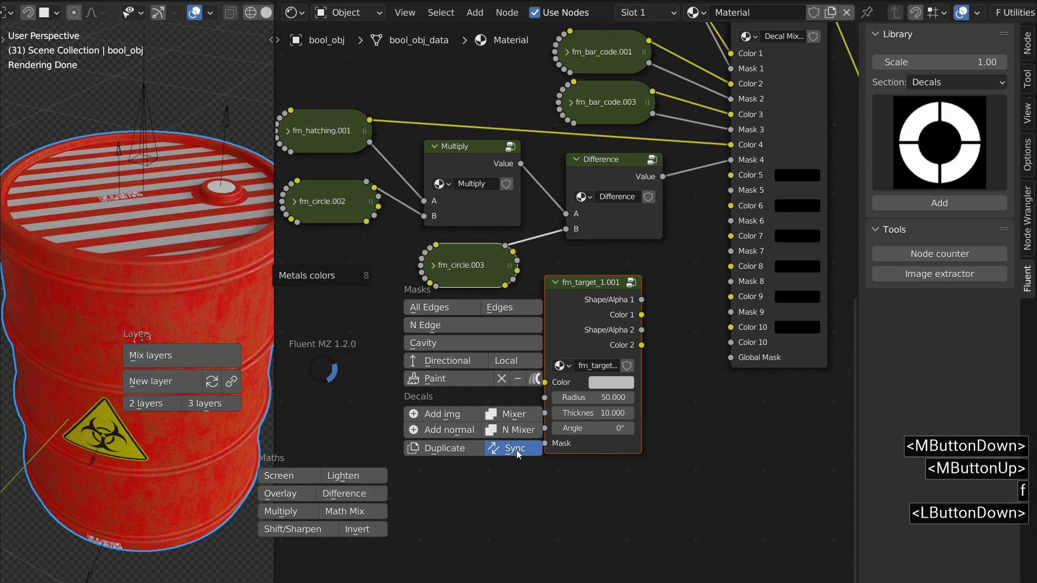
left_click(518, 453)
middle_click_drag(596, 246, 509, 280)
left_click_drag(509, 280, 528, 293)
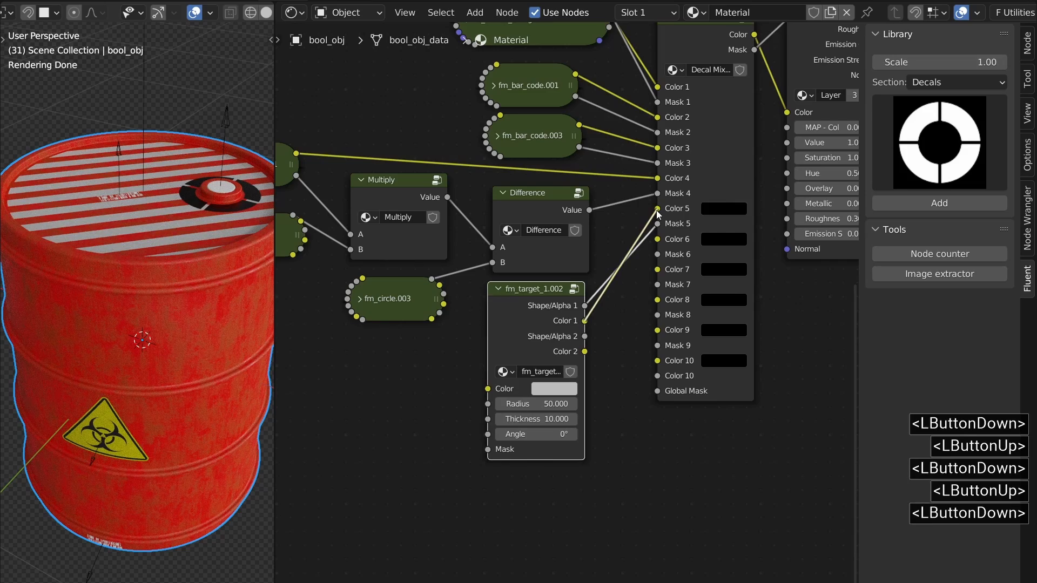
Set the target decal's Radius to 32.880 and Thickness to 1.910 so a thin ring surrounds the cap.
middle_click_drag(208, 186, 241, 229)
mouse_move(241, 229)
middle_mouse_down("ctrl")
mouse_move(238, 199)
mouse_move(243, 210)
middle_mouse_up("ctrl")
mouse_move(535, 419)
left_mouse_down("shift")
mouse_move(522, 419)
mouse_move(542, 405)
left_mouse_up("shift")
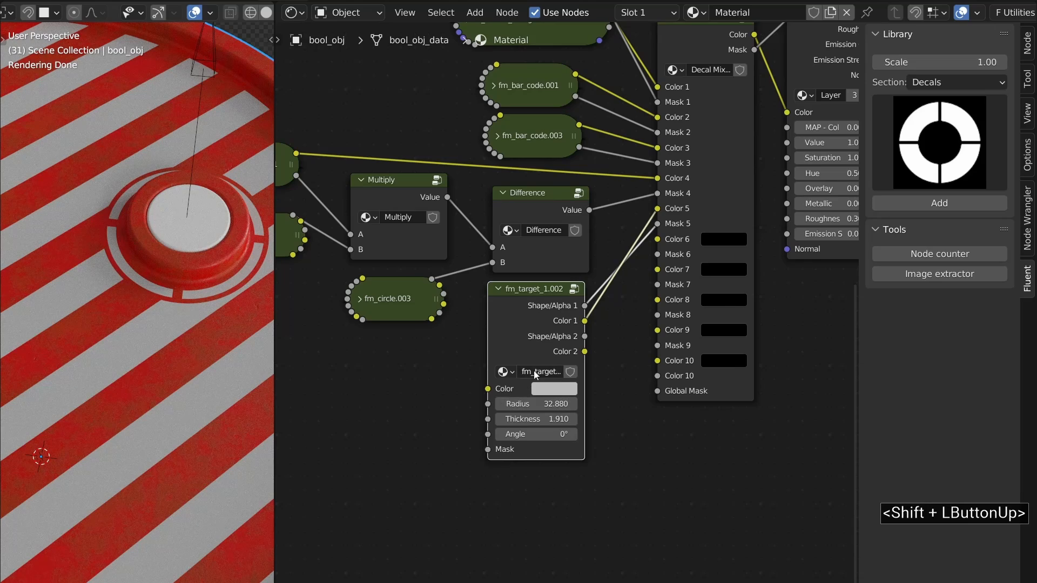
Connect the second Grunge 00 node to the decal Layer's MAP - Color variation and set that layer's Value to 0.5.
middle_click_drag(554, 300, 545, 324, "ctrl")
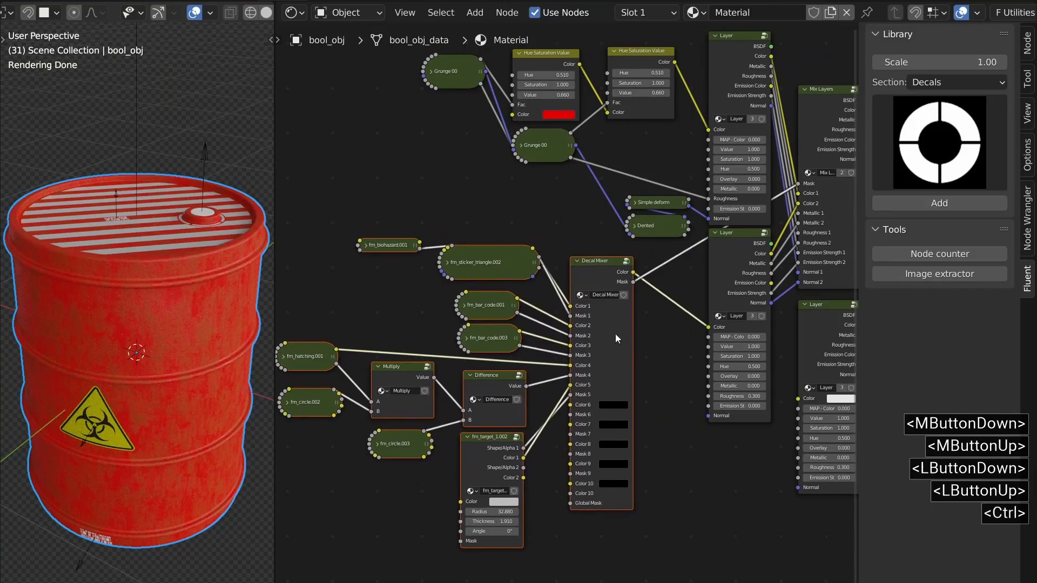
key("ctrl+z")
middle_click_drag(658, 266, 580, 266, "ctrl")
left_click_drag(497, 136, 621, 261)
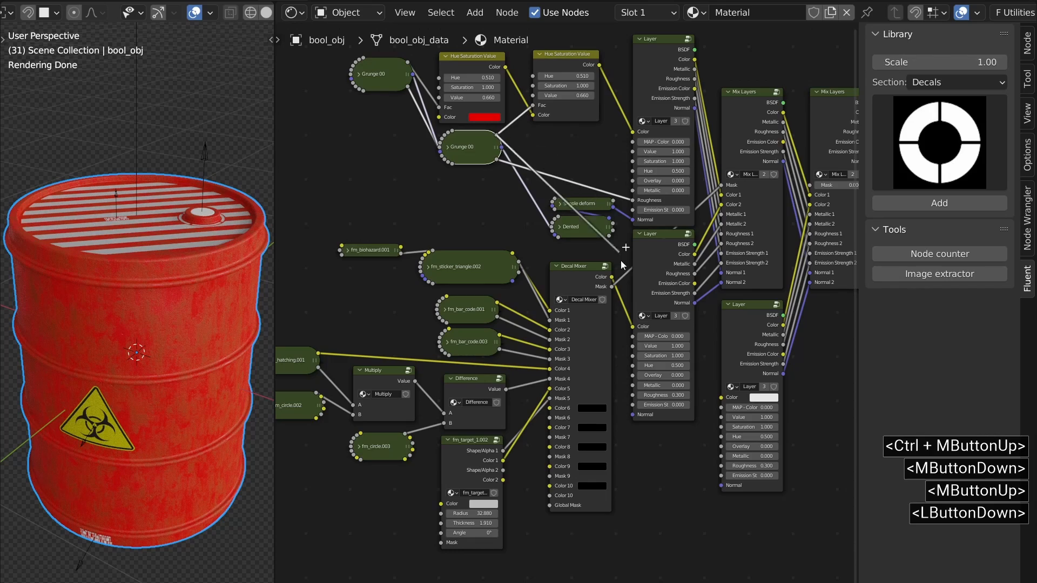
middle_click_drag(647, 336, 660, 346, "ctrl")
type("5")
key("Return")
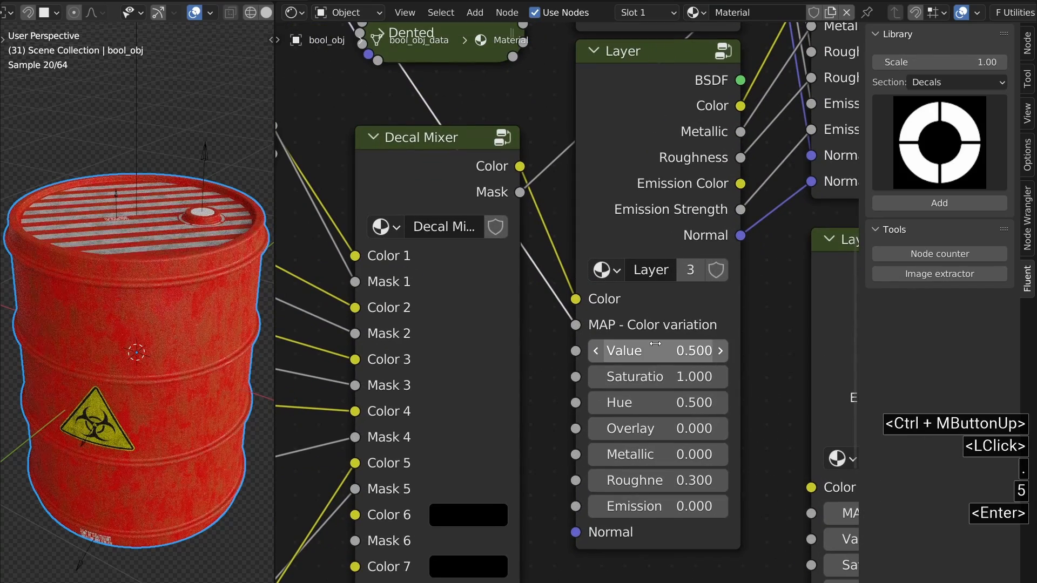
Switch the library to the Grunges section and choose Grunge 05.
middle_click_drag(131, 227, 128, 335)
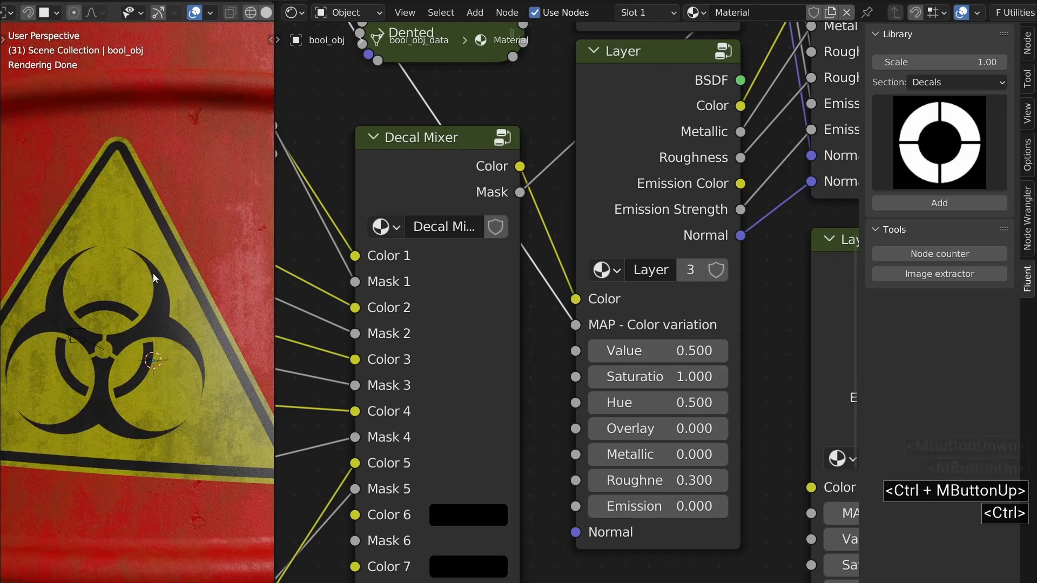
middle_click_drag(144, 292, 164, 228, "ctrl")
middle_click_drag(588, 285, 591, 259, "ctrl")
middle_click_drag(590, 259, 583, 304)
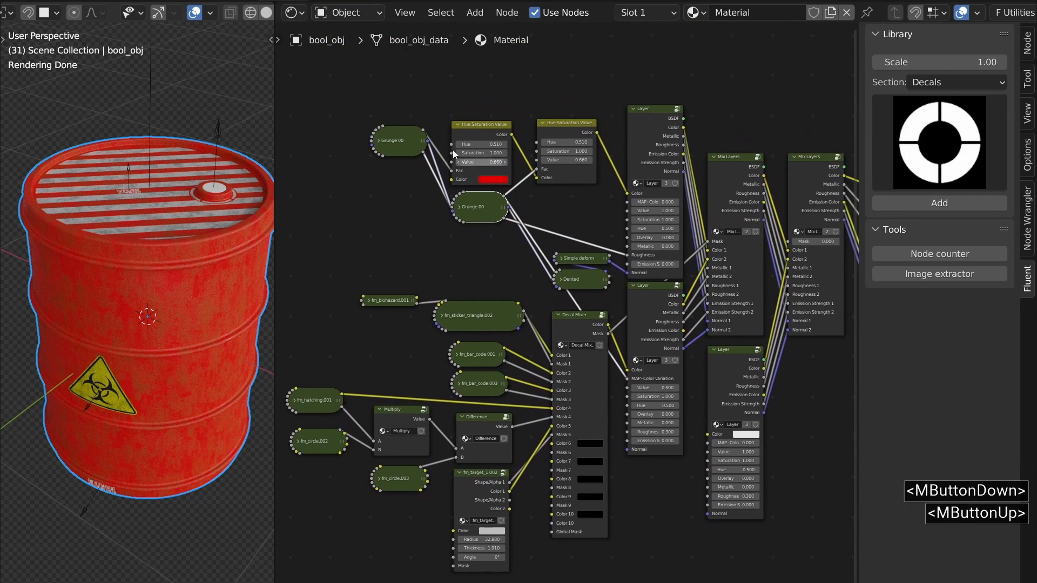
key("Home")
middle_click_drag(464, 419, 494, 152, "ctrl")
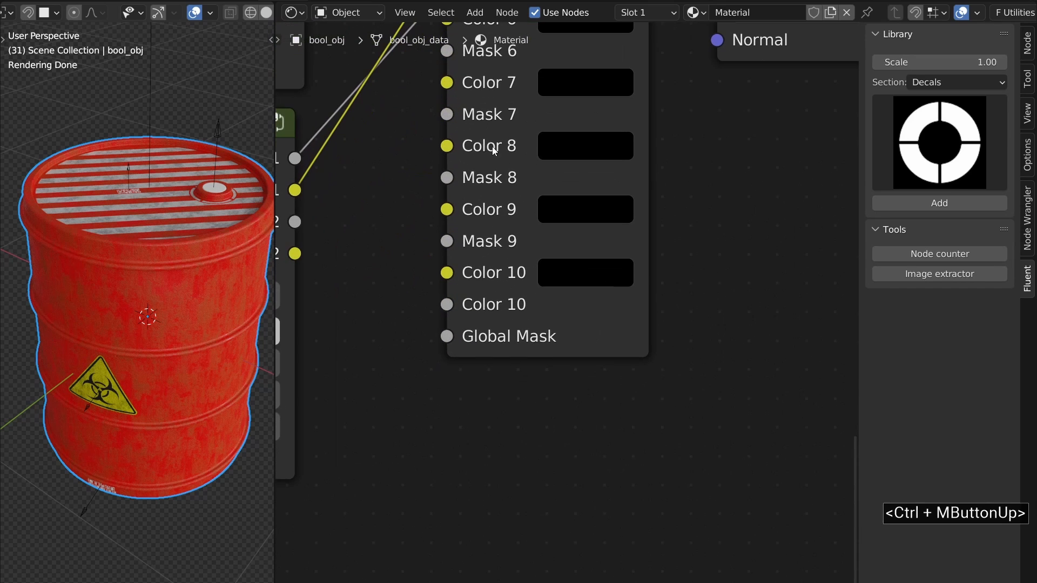
left_click(950, 82)
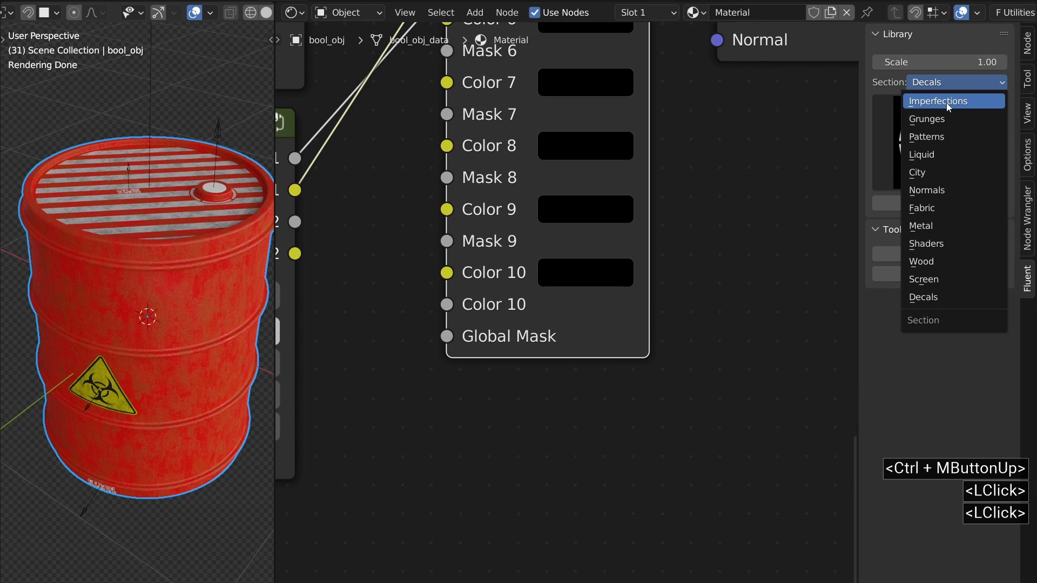
left_click(942, 116)
left_click(941, 116)
left_click(801, 233)
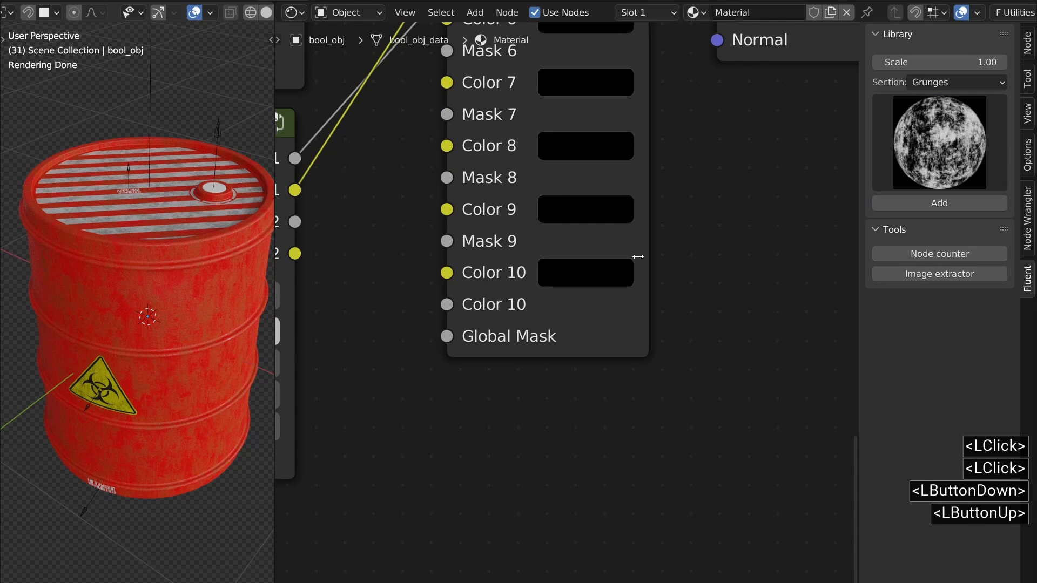
Place the Grunge 05 node below the Decal Mixer and connect its Result to Global Mask.
middle_click_drag(634, 257, 482, 50, "ctrl")
left_click(483, 50)
middle_click_drag(550, 269, 637, 241, "ctrl")
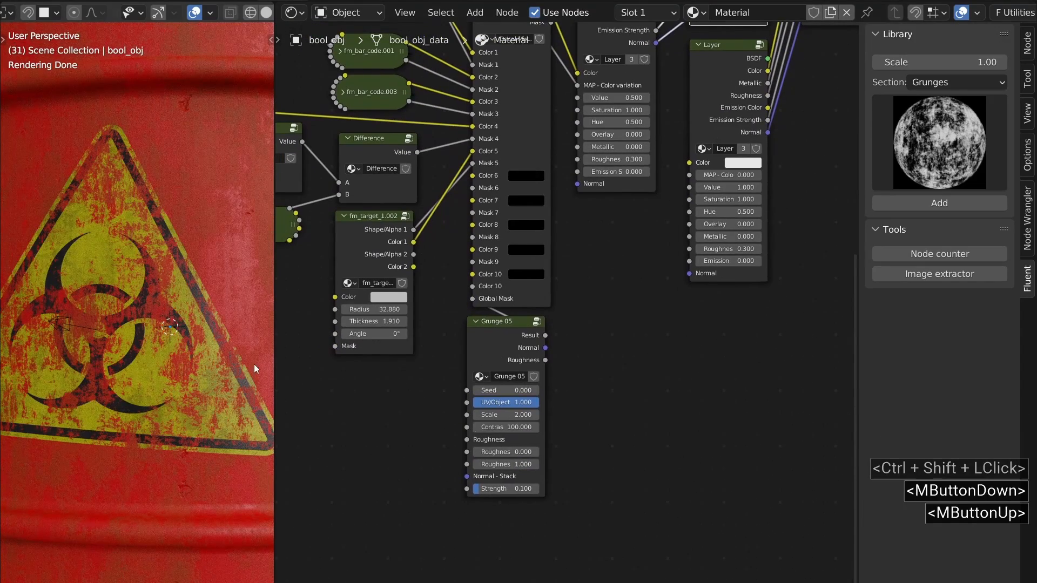
Set Grunge 05's Scale to 1 and collapse the node.
middle_click_drag(508, 415, 512, 405, "ctrl")
left_click(511, 405)
type("1")
key("Return")
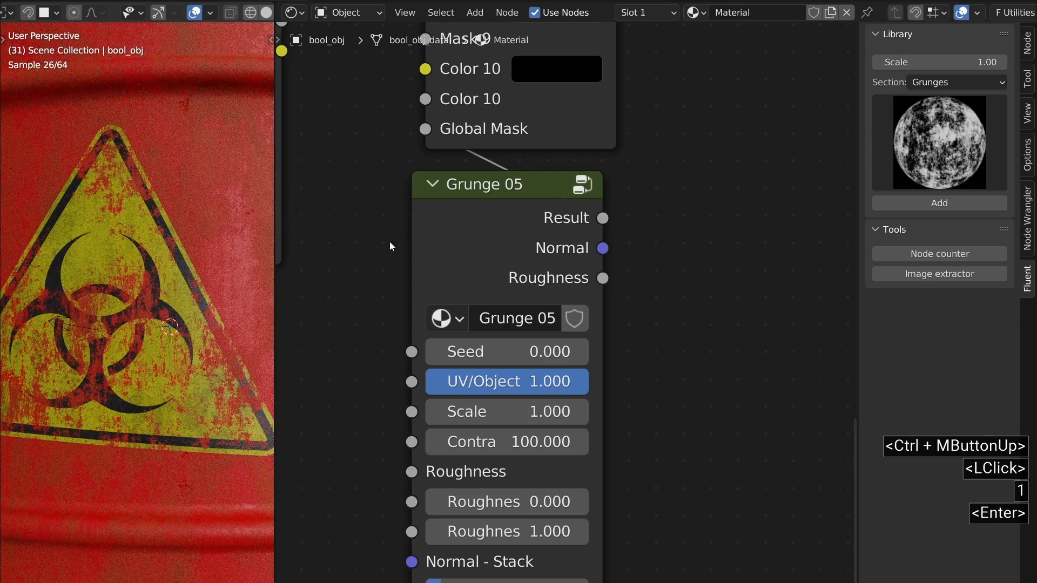
middle_click_drag(145, 300, 146, 398, "ctrl")
middle_click_drag(146, 398, 164, 339)
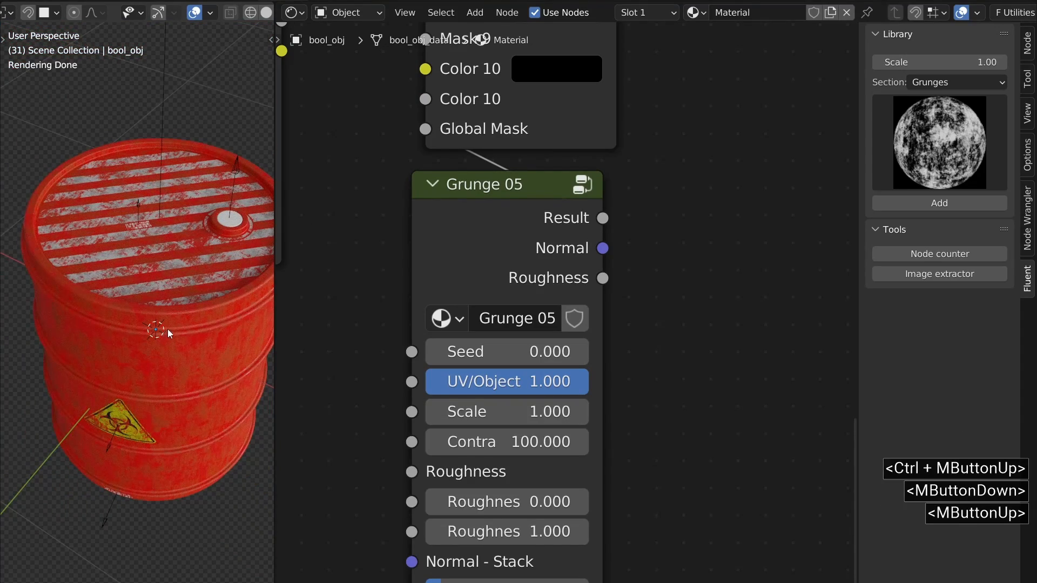
left_click(432, 184)
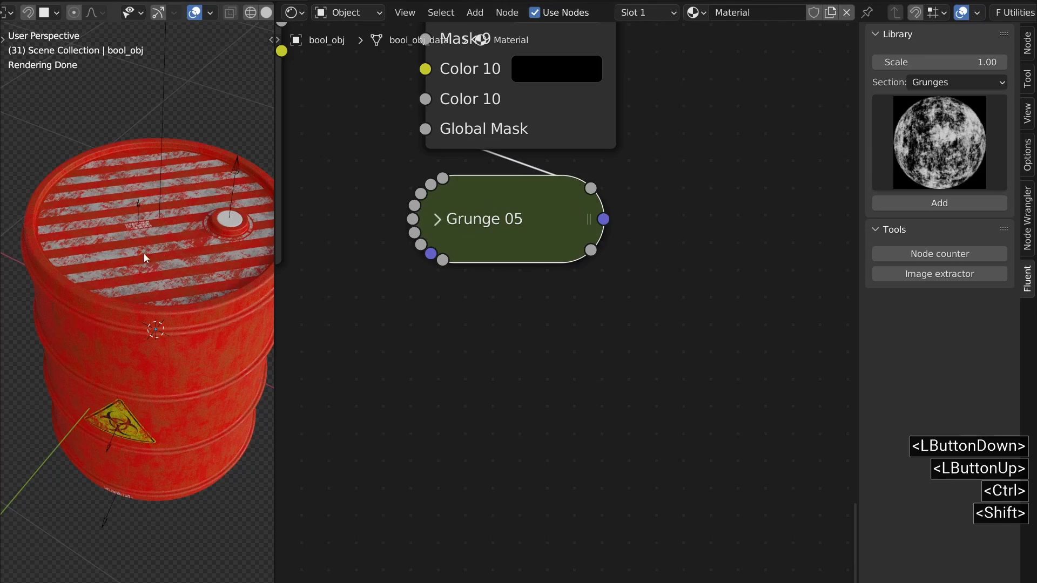
Set the saturation of the red color in the first Hue Saturation Value node to 0.98.
middle_click_drag(143, 254, 129, 206, "shift")
middle_click_drag(436, 366, 419, 491, "ctrl")
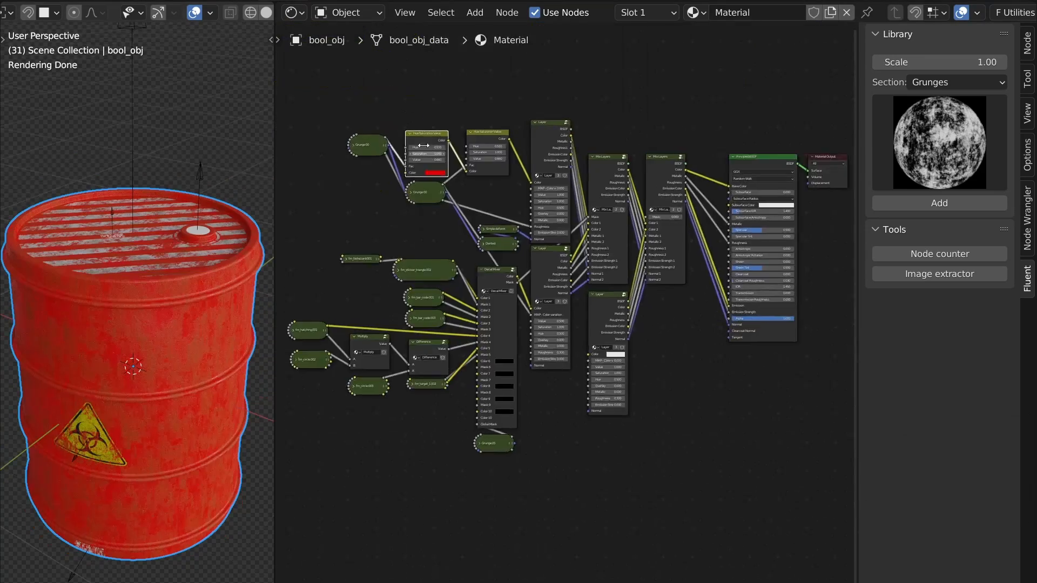
scroll(424, 145, "up", 6)
left_click(454, 226)
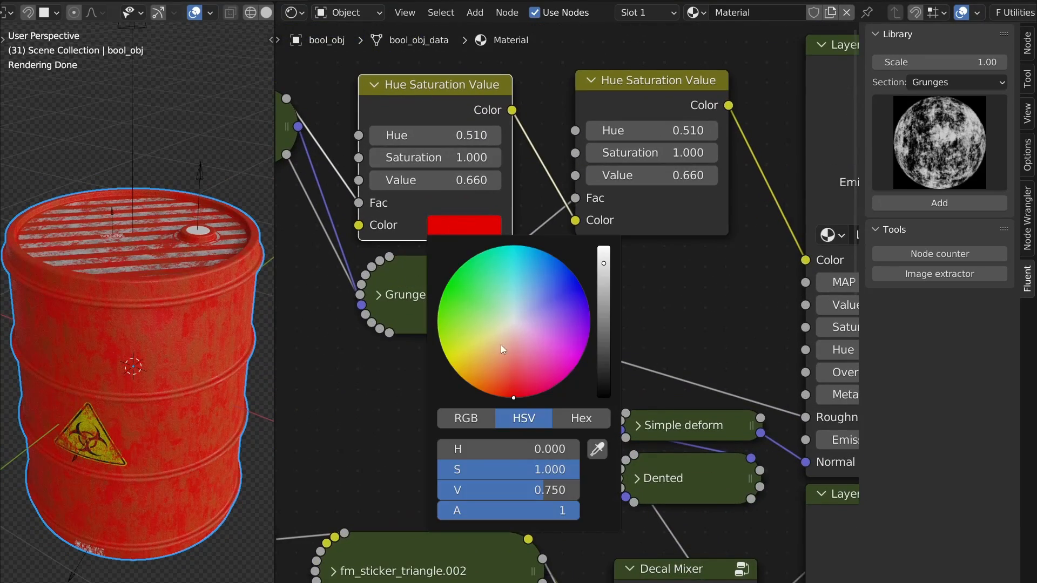
left_click(541, 475)
type(".98")
key("Return")
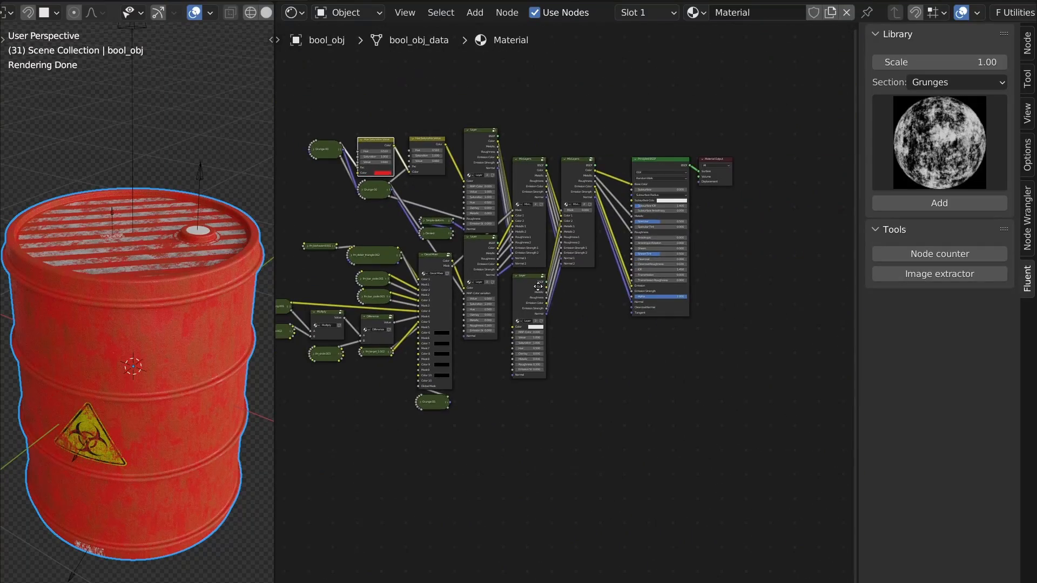
Preview the third Layer alone on the barrel and set its Metallic to 1 and Roughness to 0.1.
scroll(538, 286, "up", 6)
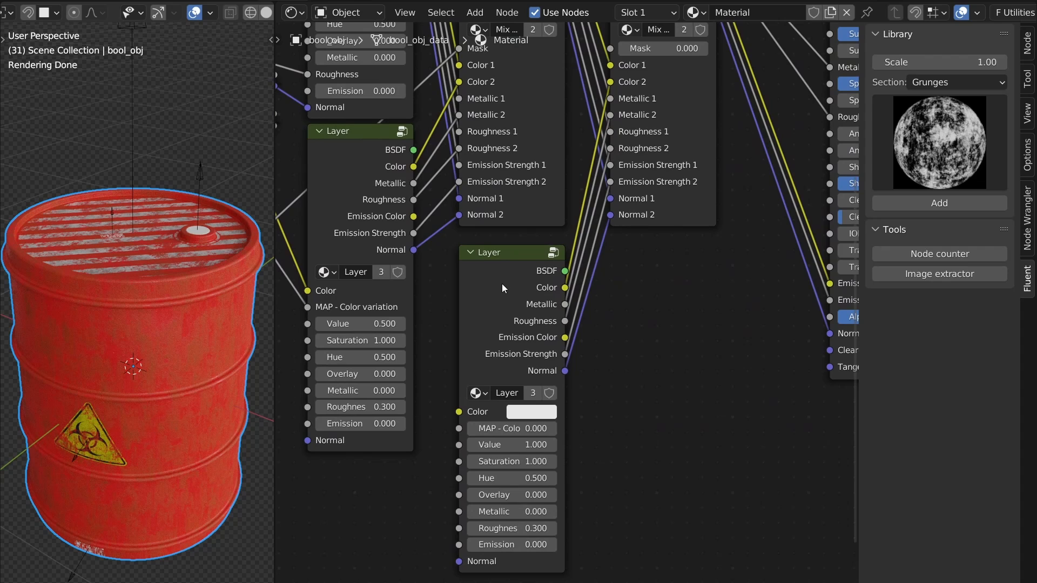
left_click(501, 284, "ctrl+shift")
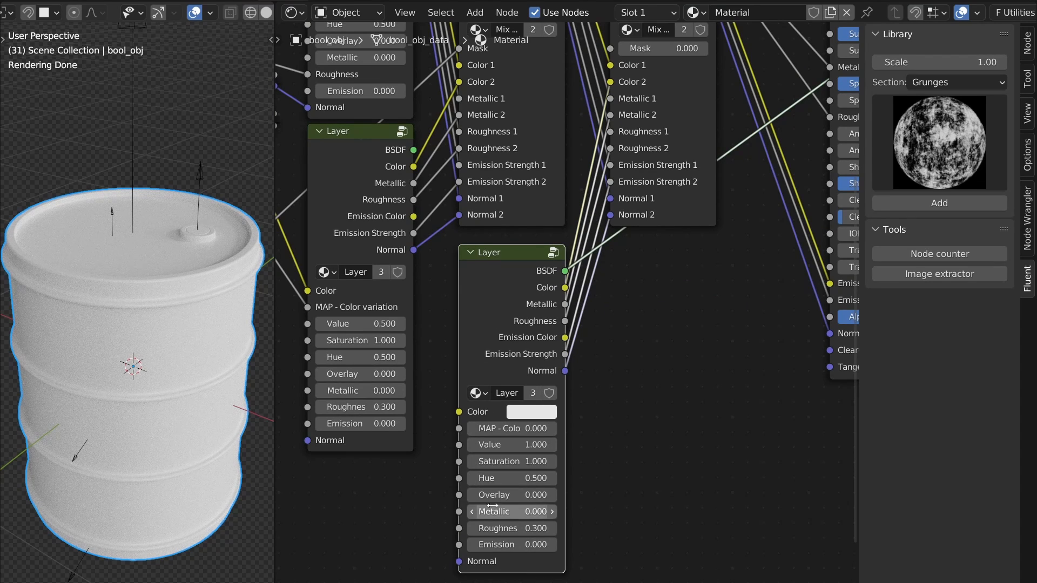
left_click_drag(512, 511, 566, 511)
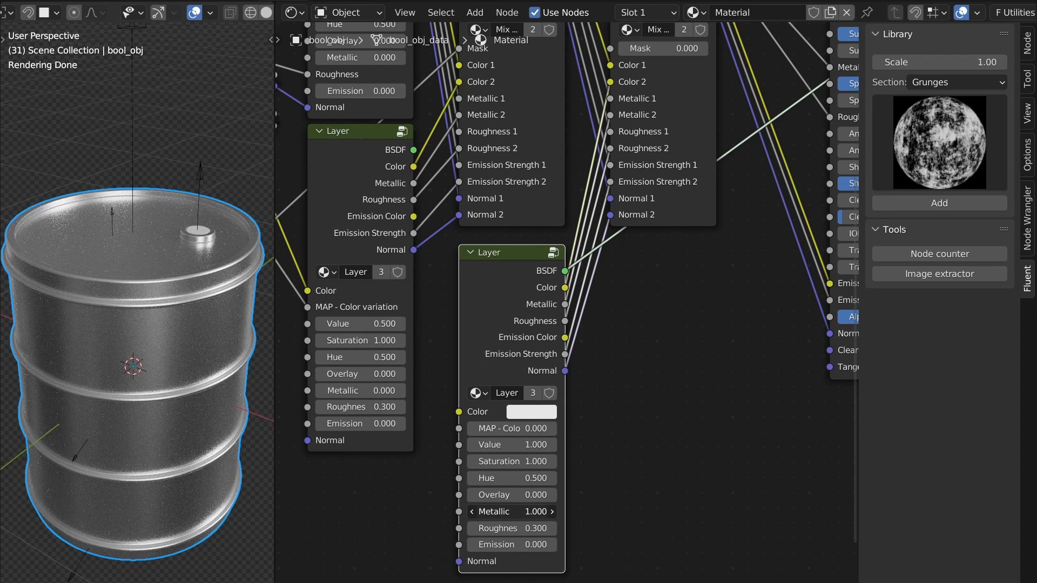
left_click(497, 528)
type("0.1")
key("Return")
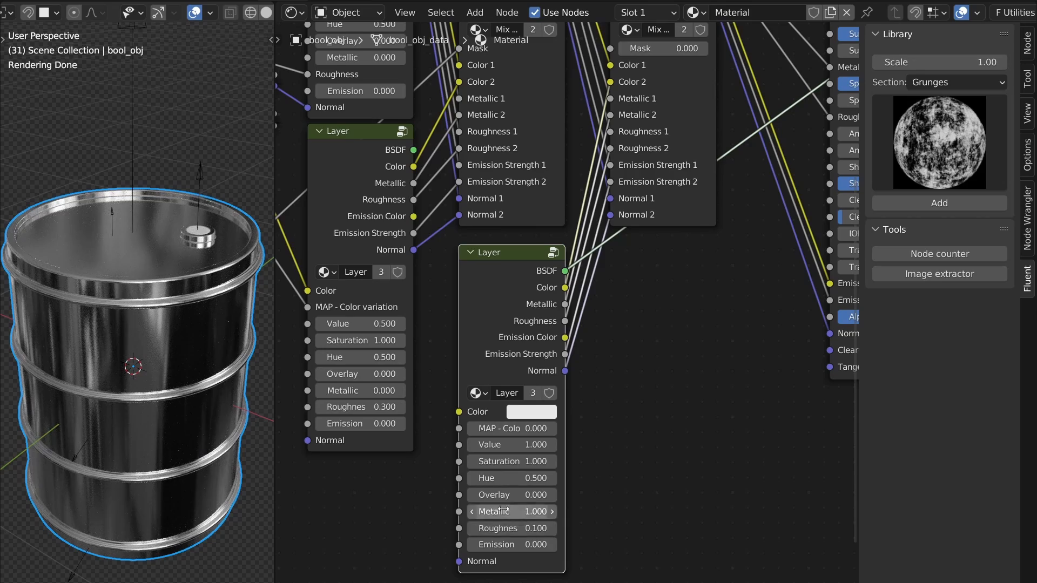
Shift the metal Layer and the final Mix Layers node away from the first Mix Layers node to free space.
middle_click_drag(439, 392, 573, 266)
scroll(626, 212, "down", 4)
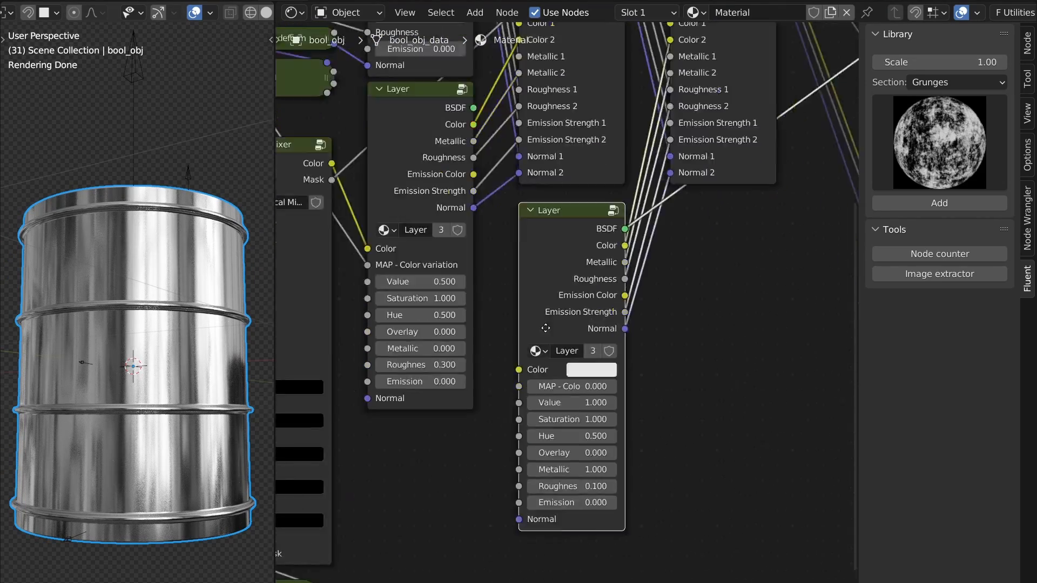
left_click(589, 312, "shift")
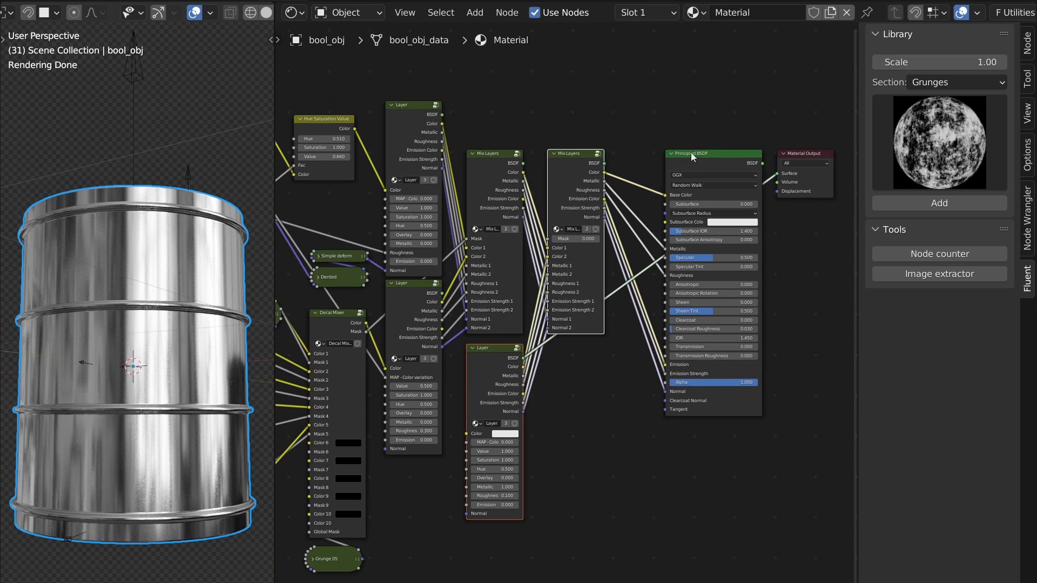
left_click_drag(572, 160, 703, 165)
scroll(616, 339, "up", 3)
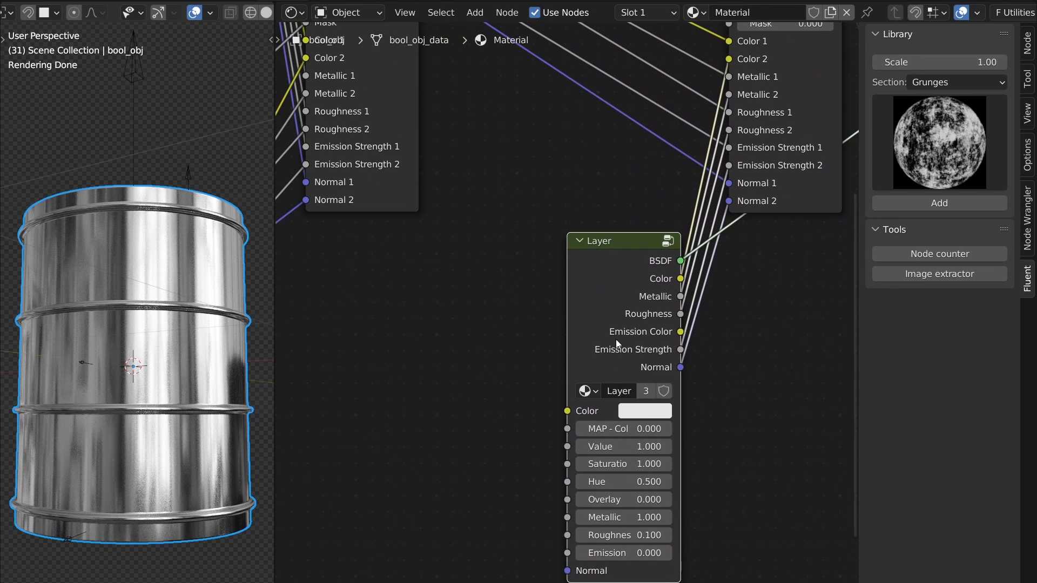
Add the Iron metal color and connect it to the metal Layer's Color input.
middle_click_drag(615, 306, 611, 230)
key("f")
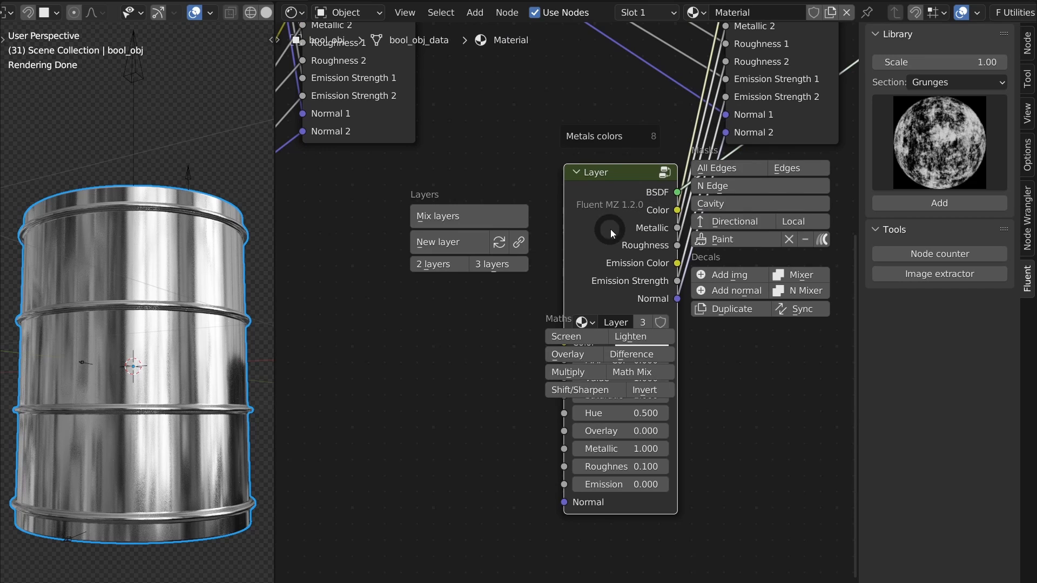
mouse_move(622, 138)
left_click(690, 135)
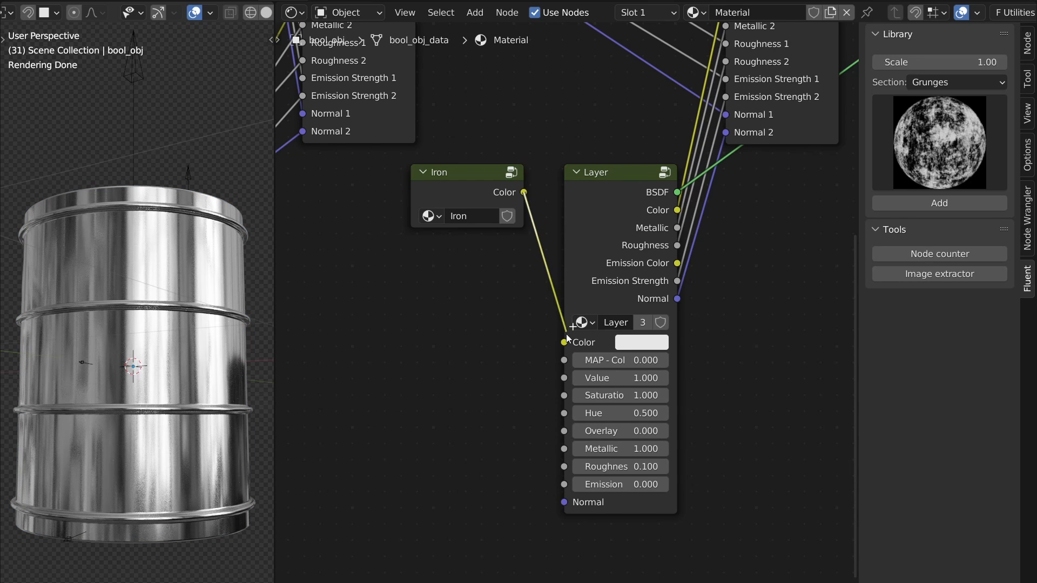
left_click_drag(566, 334, 562, 333)
Add a Grunge 03 node below Iron and connect its Result to the metal Layer's MAP - Color variation input.
left_click(597, 246)
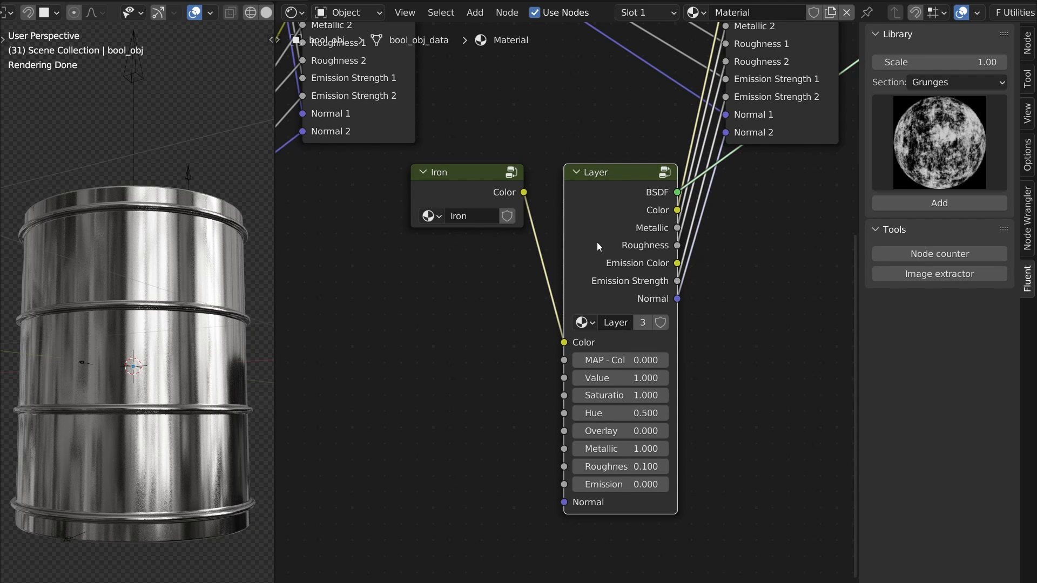
left_click(935, 132)
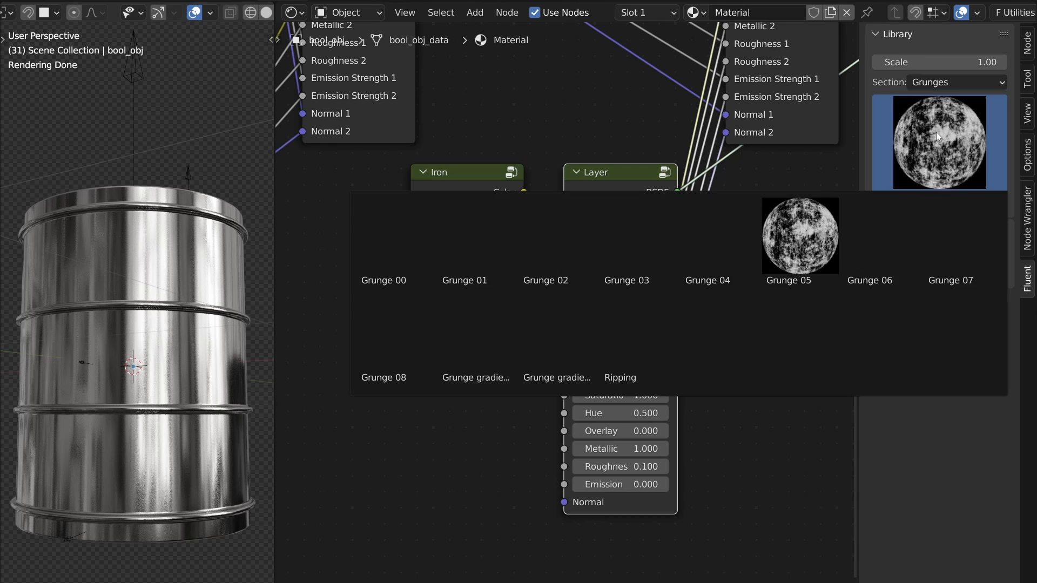
left_click(654, 229)
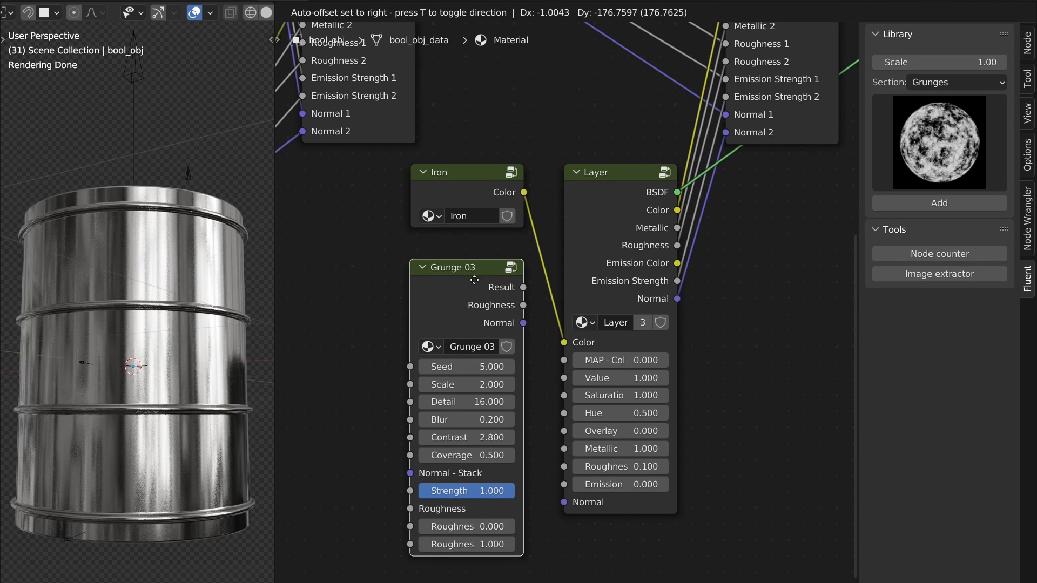
left_click(478, 274)
left_click_drag(563, 358, 565, 360)
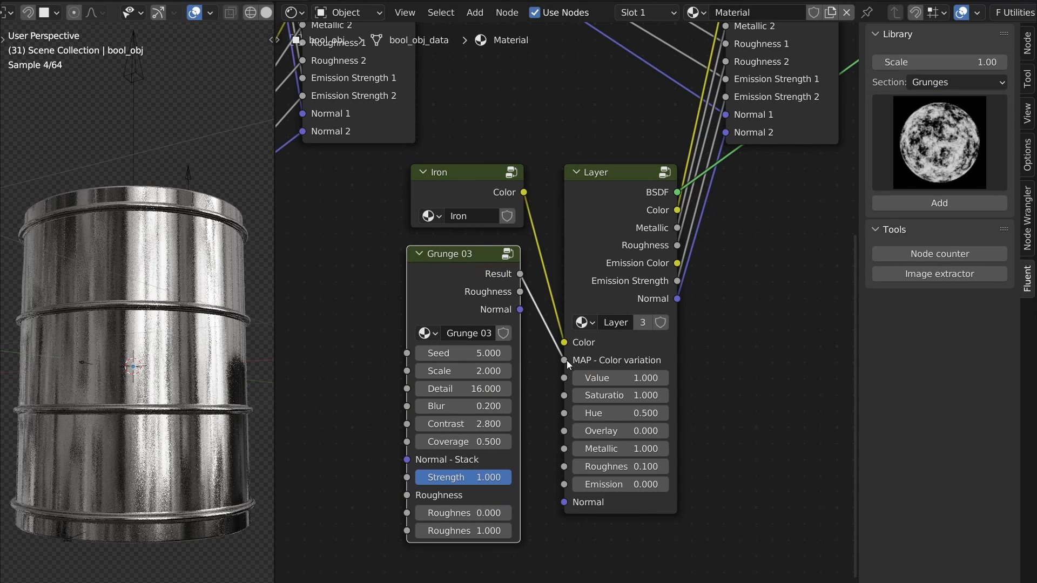
Set the metal Layer's Value to 0.66 and collapse the Grunge 03 node beneath Iron.
left_click(617, 378)
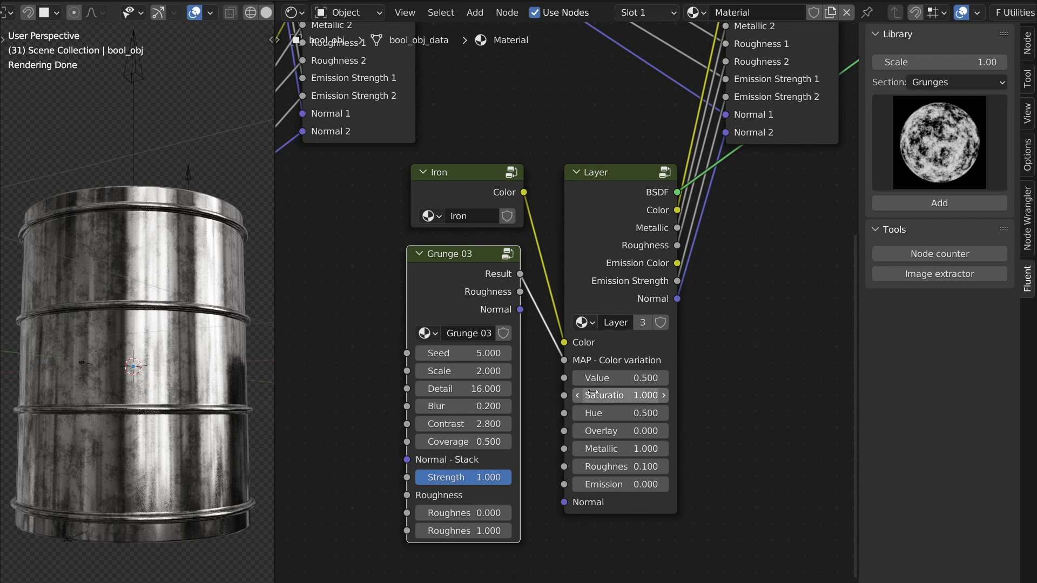
left_click(634, 379)
type(".66")
key("Return")
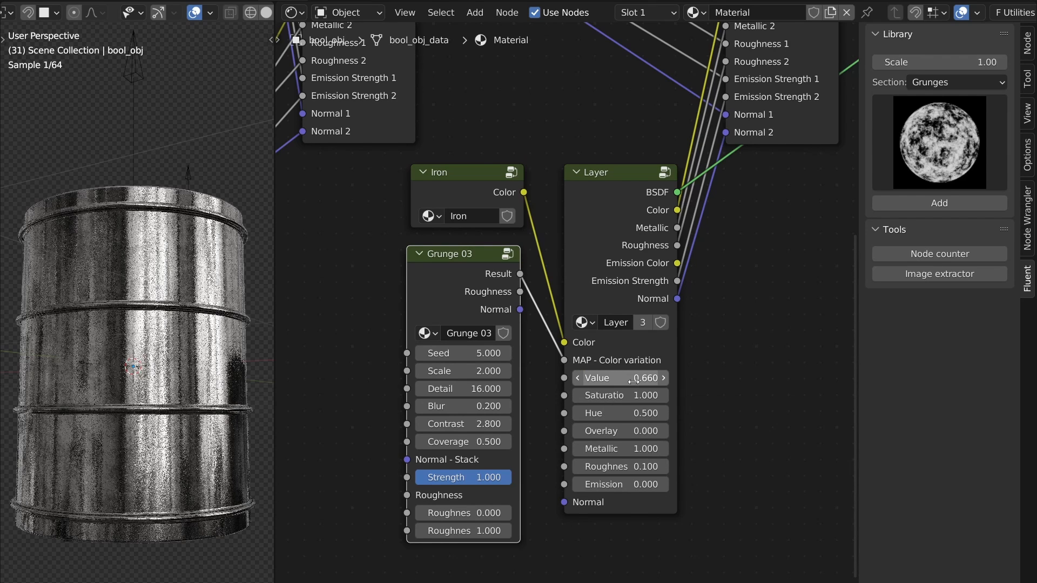
left_click(420, 255)
left_click_drag(420, 255, 421, 277)
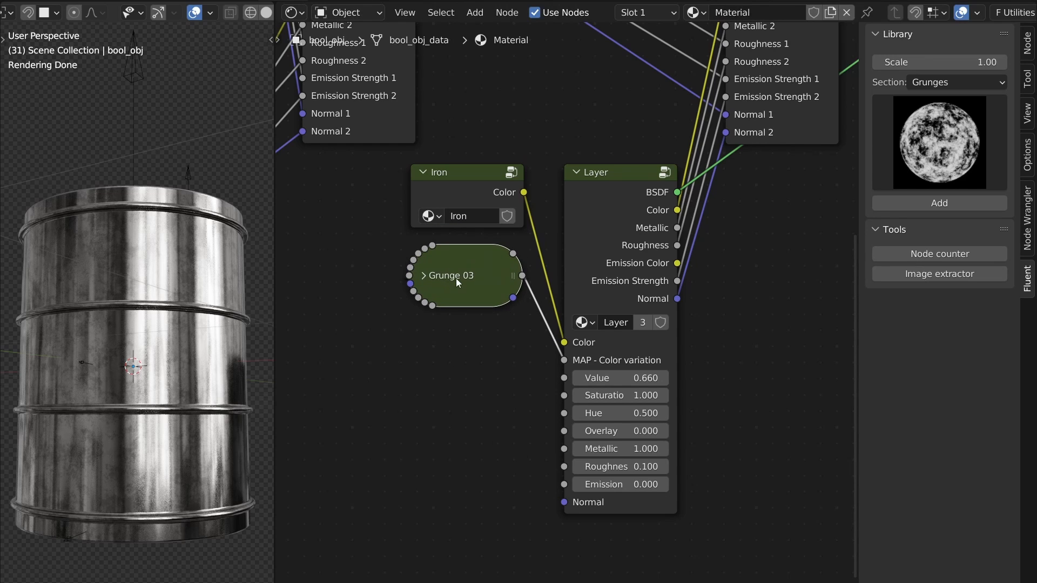
Add the Scratches Dense imperfection below Grunge 03 and connect its Normal output to the metal Layer's Normal input.
left_click(951, 82)
left_click(945, 100)
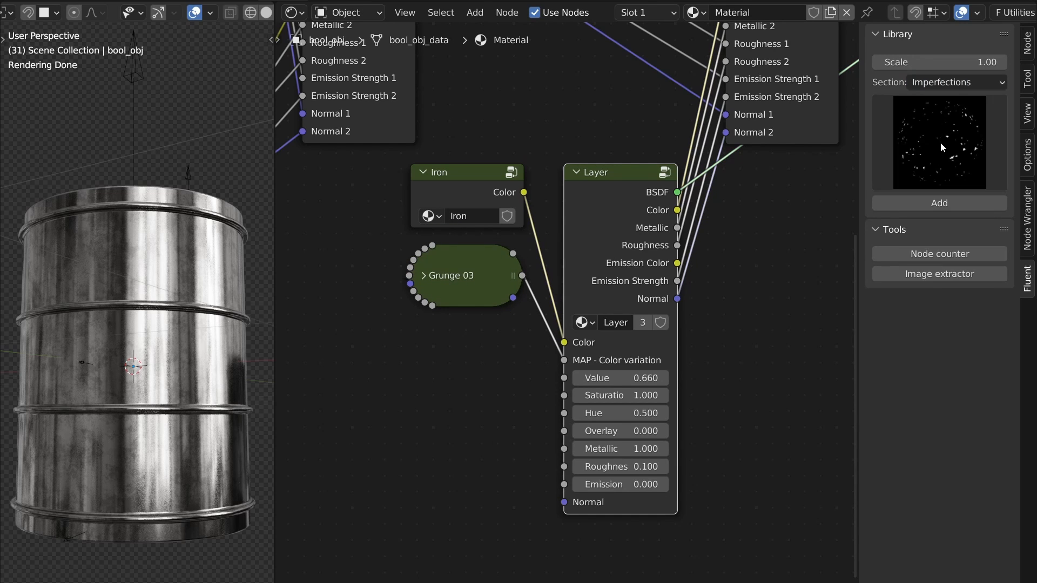
left_click(941, 141)
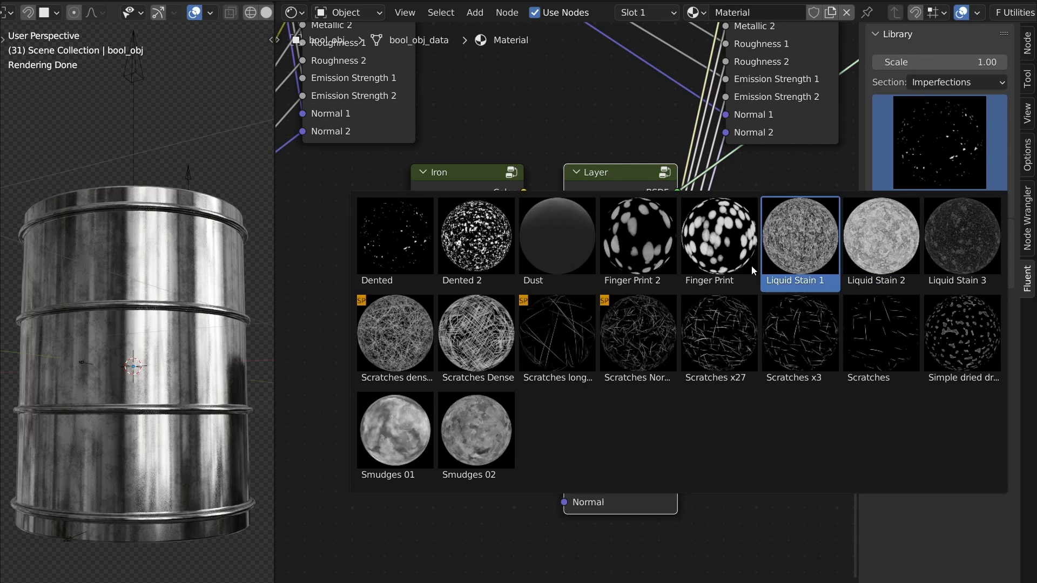
left_click(487, 336)
left_click(472, 344)
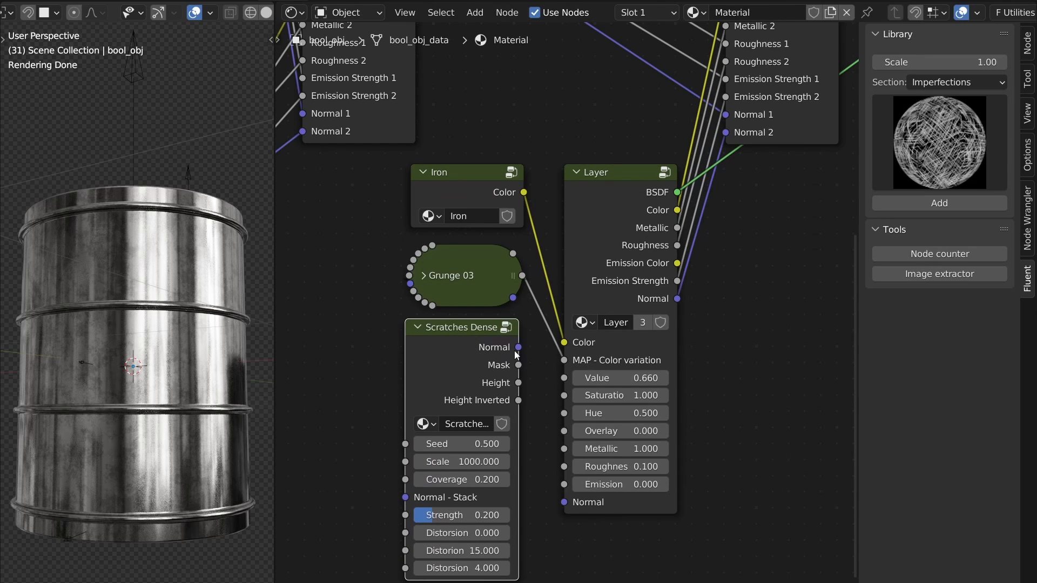
left_click_drag(560, 506, 564, 502)
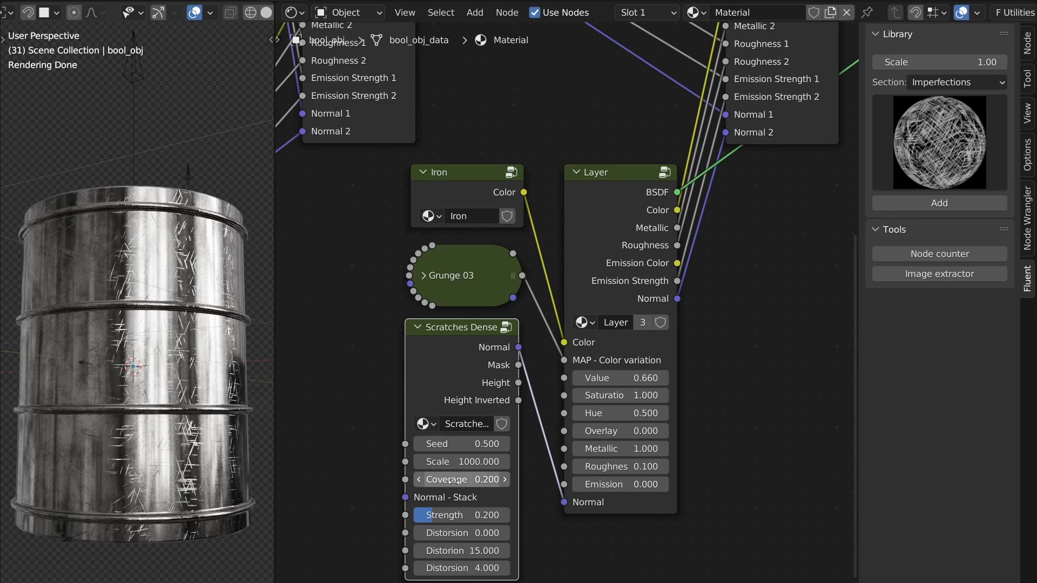
Set the Scratches Dense node's Coverage to 0.39 and Strength to 0.1.
mouse_move(462, 479)
left_mouse_down()
mouse_move(499, 479)
mouse_move(467, 480)
left_mouse_up()
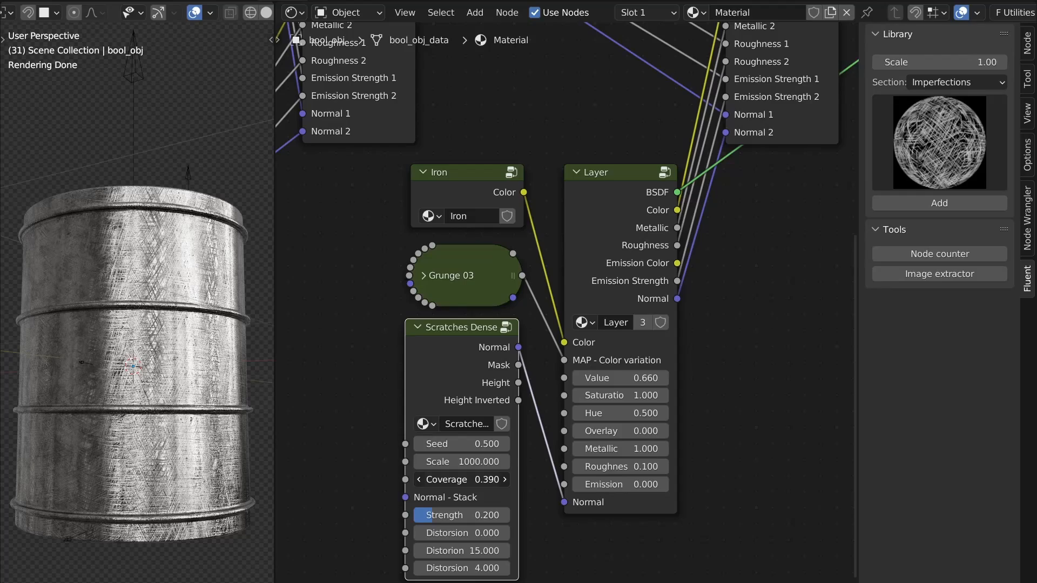
scroll(167, 367, "up", 6)
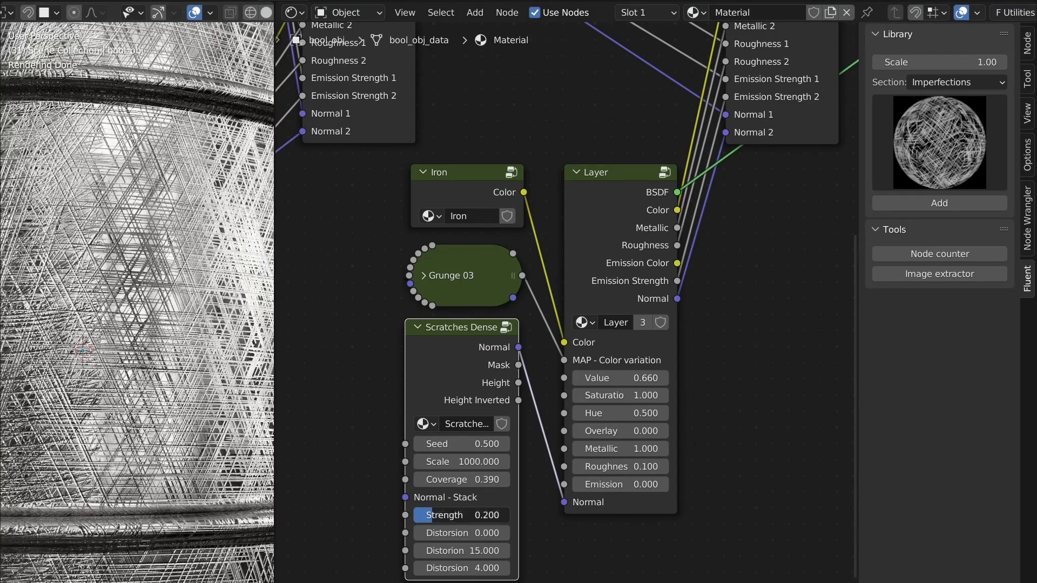
type("0.1")
key("Return")
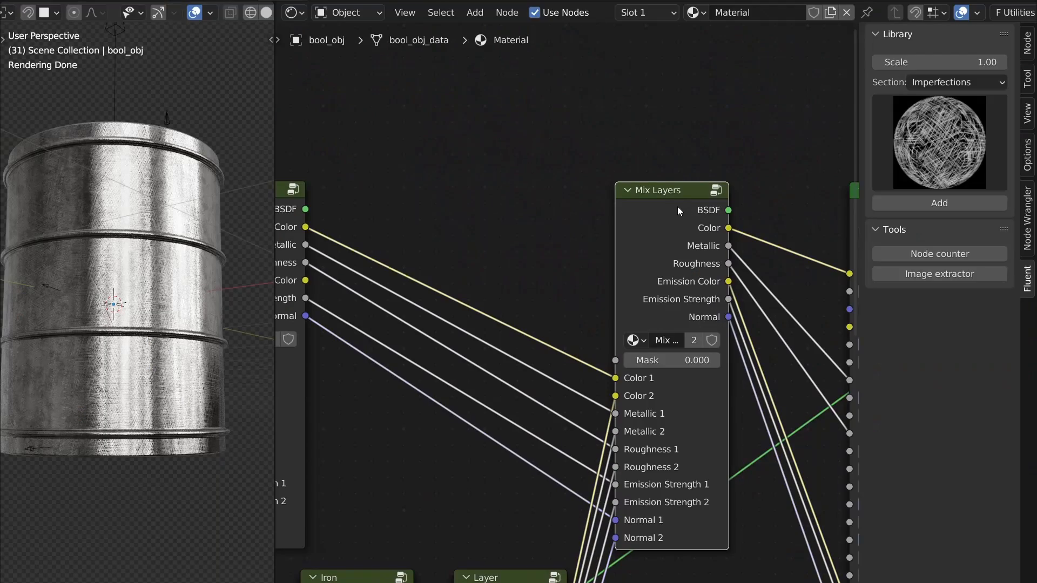
Preview the final Mix Layers node, add an Edges mask to its Mask input, and inspect the barrel's upper rim.
left_click(672, 219, "ctrl+shift")
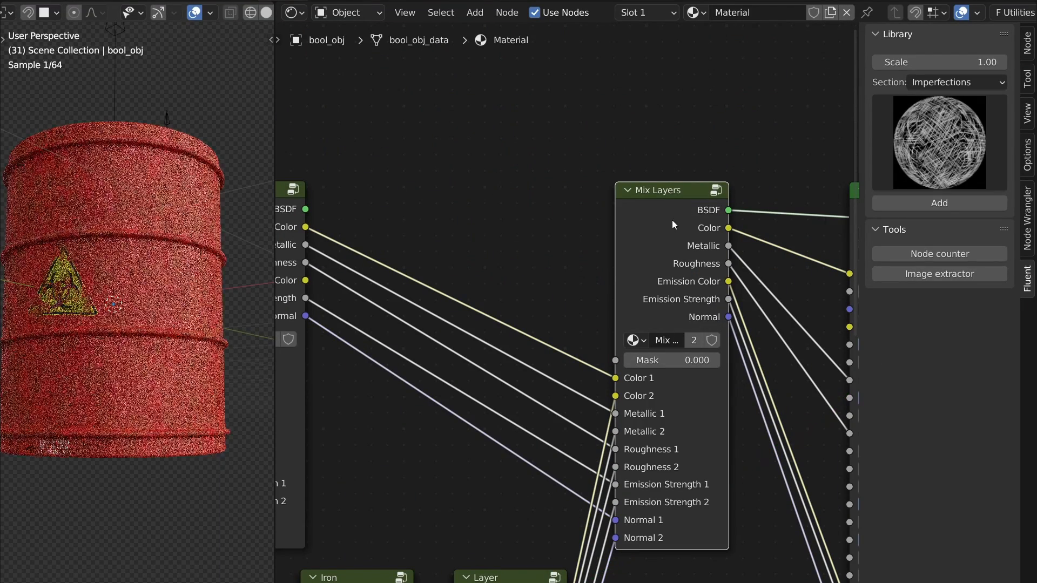
key("f")
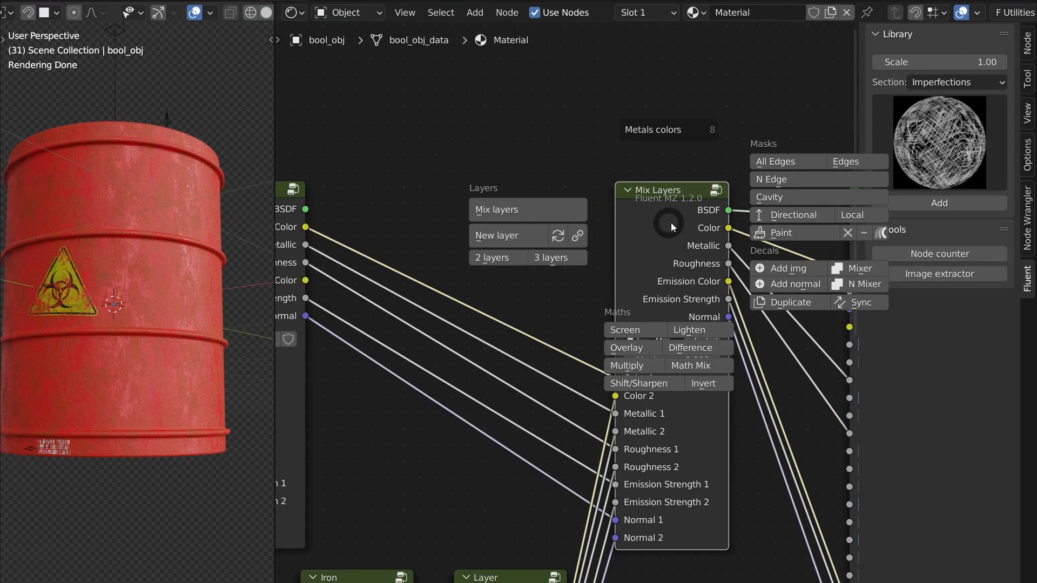
left_click(852, 162)
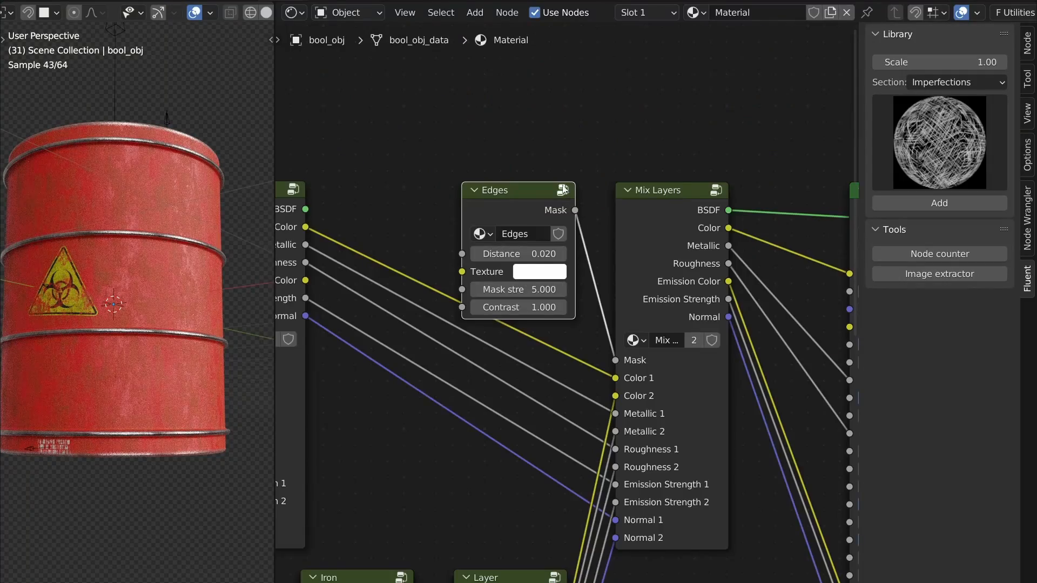
middle_click_drag(517, 222, 453, 345)
left_click_drag(453, 345, 436, 200)
middle_click_drag(203, 205, 138, 254)
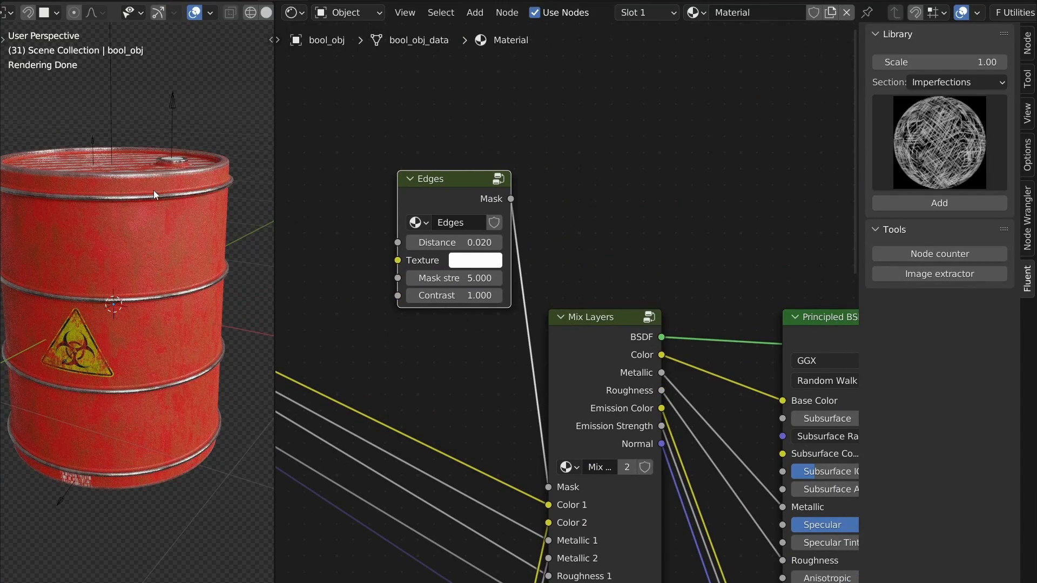
scroll(151, 161, "up", 5)
middle_click_drag(137, 156, 118, 238)
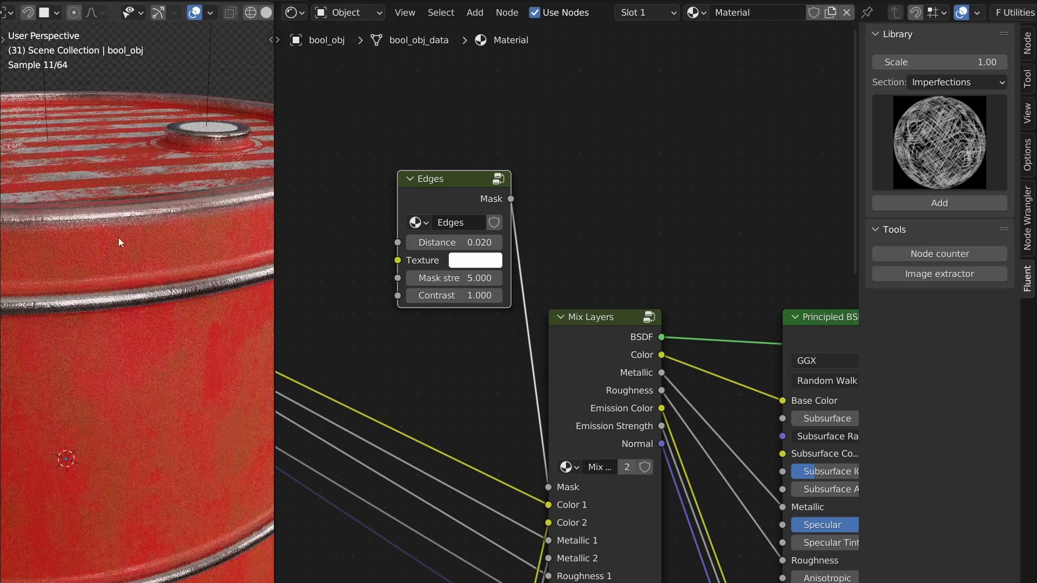
Add a Grunge 04 node beside the Edges node and connect its Result to the Edges Texture input.
middle_click_drag(461, 172, 704, 247)
left_click(956, 83)
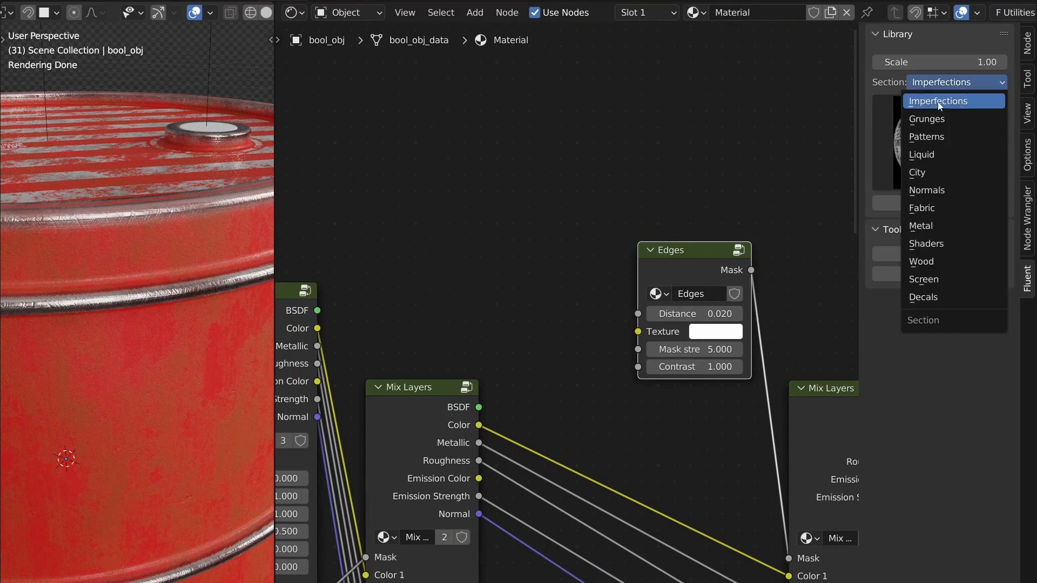
left_click(954, 118)
left_click(932, 134)
left_click(723, 235)
left_click_drag(547, 273, 581, 80)
left_click(510, 91, "ctrl+shift")
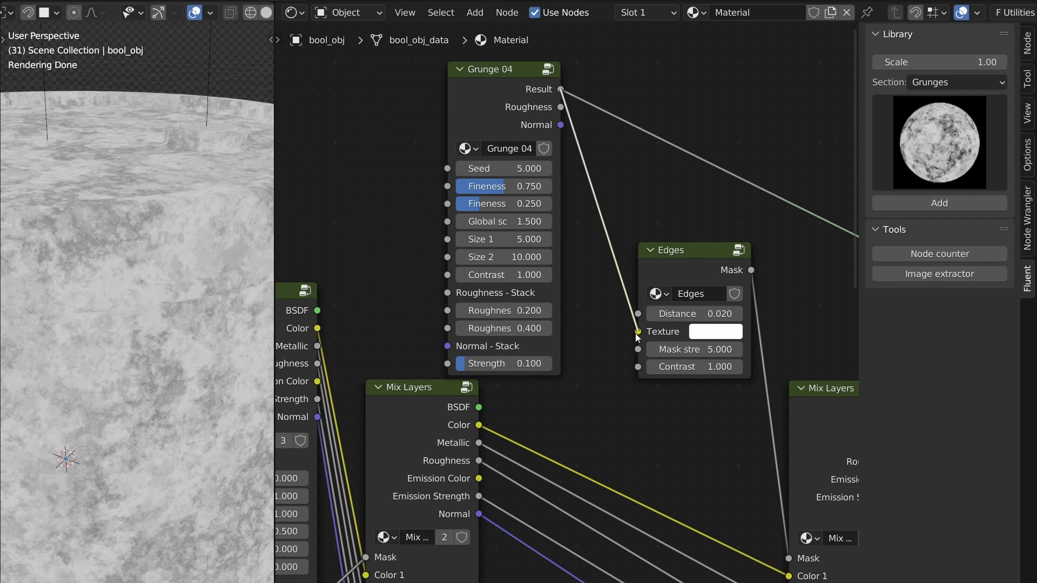
left_click_drag(636, 333, 635, 333)
Set Grunge 04's Contrast to 3.8 and the Edges mask strength to 42.9, previewing the mask and the mixed layers.
left_click(688, 266, "ctrl+shift")
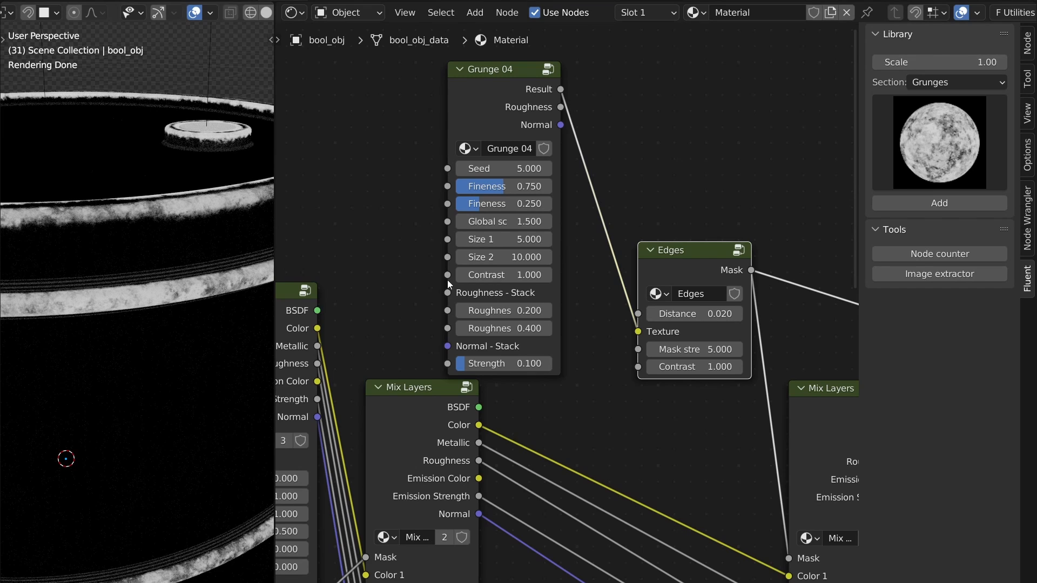
mouse_move(503, 275)
left_mouse_down()
mouse_move(534, 275)
mouse_move(523, 275)
left_mouse_up()
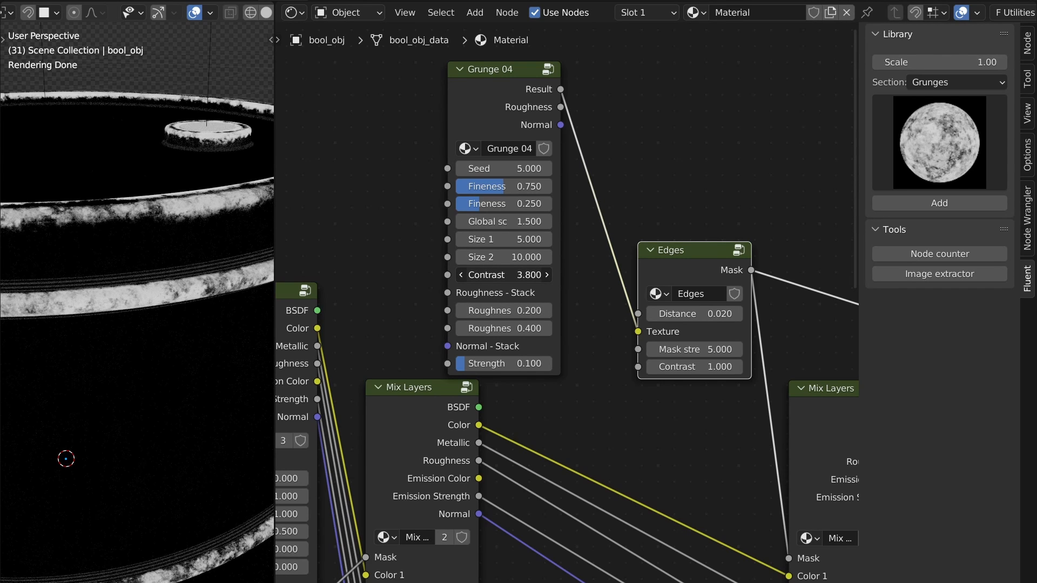
middle_click_drag(613, 363, 407, 200)
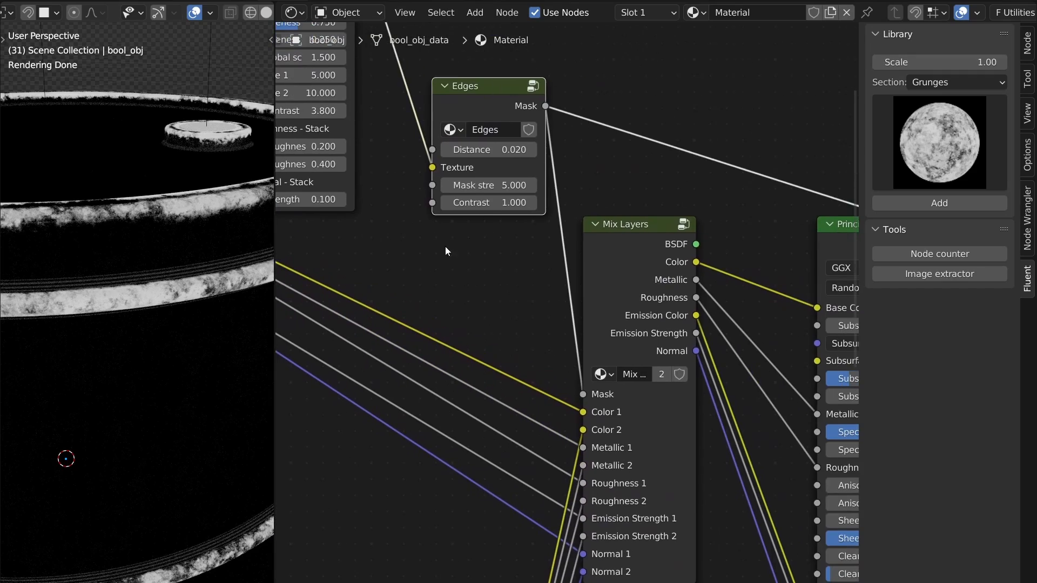
left_click(623, 270, "ctrl+shift")
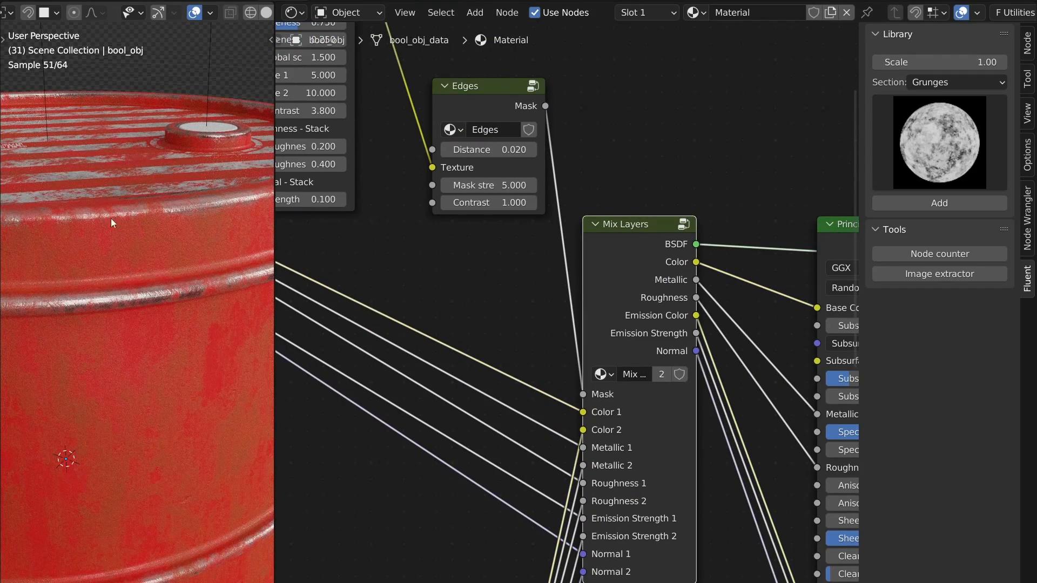
left_click_drag(488, 185, 573, 185)
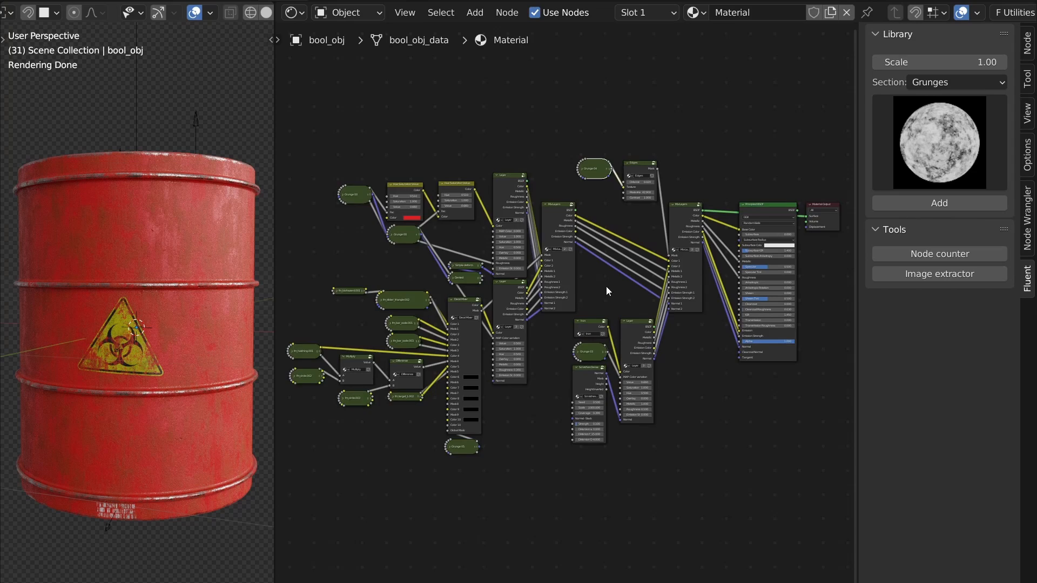
Shift the Principled BSDF and Material Output away and insert a new Mix Layers node after the last one.
middle_click_drag(593, 287, 428, 308)
middle_click_drag(573, 271, 579, 131, "ctrl")
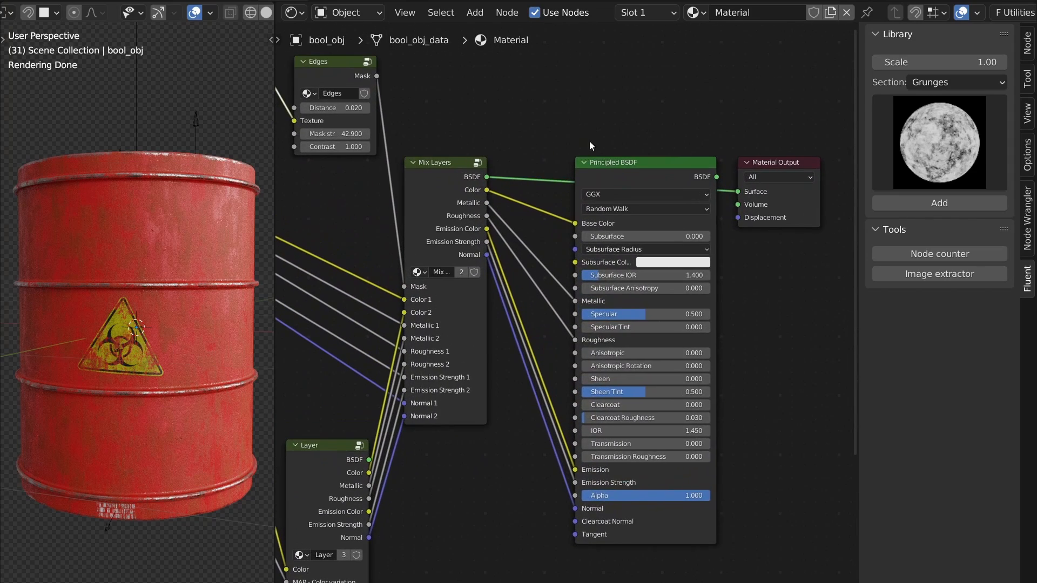
left_click(614, 170, "ctrl+shift")
left_click_drag(569, 106, 783, 232)
left_click_drag(607, 174, 752, 166)
key("shift+f")
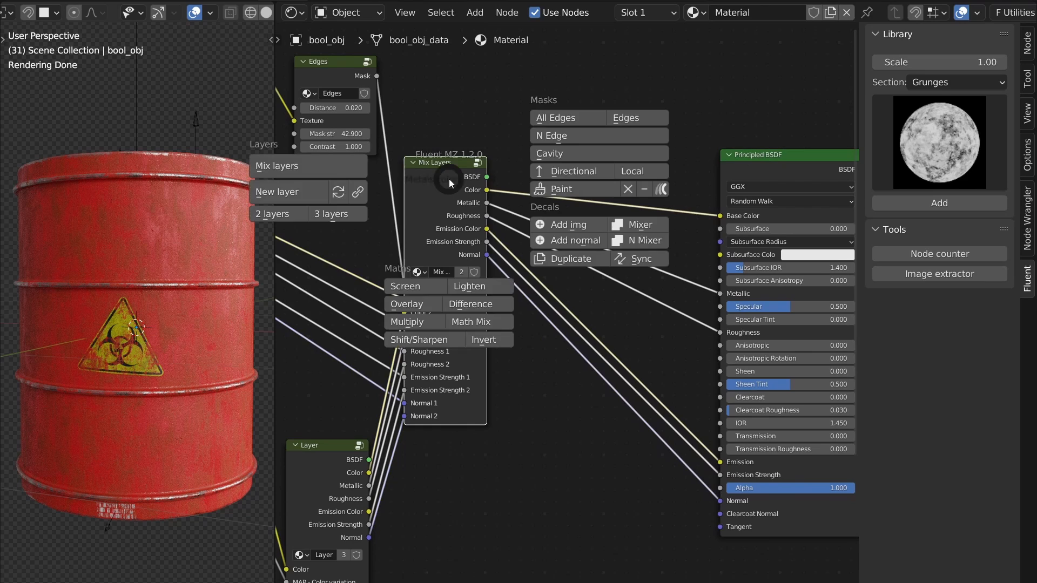
left_click(306, 165)
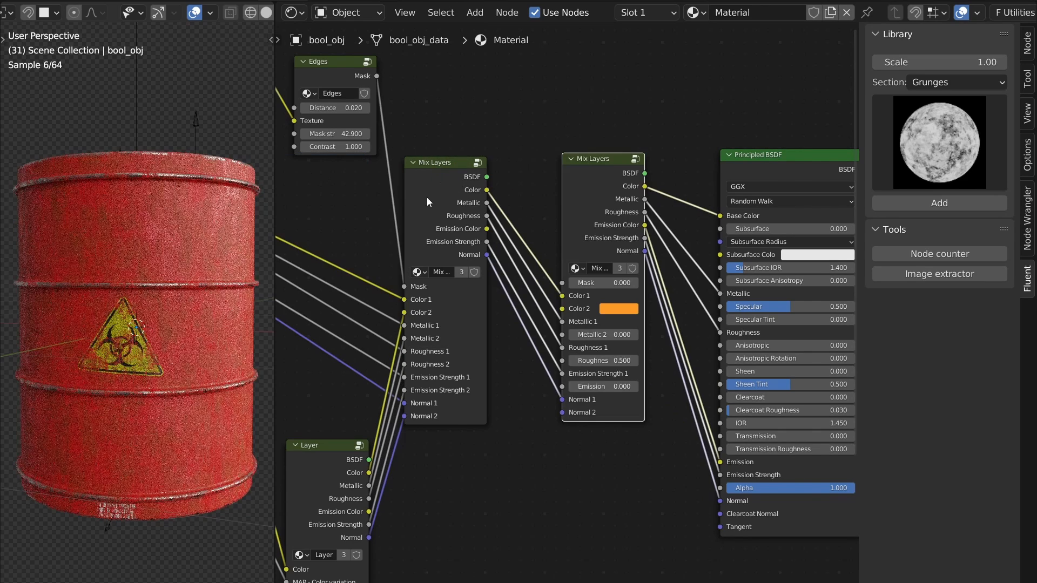
Move the new Mix Layers node and the output nodes farther away, and add a Layer feeding its second inputs, placed below.
left_click(579, 302)
left_click_drag(548, 83, 854, 209)
left_click_drag(549, 145, 653, 146)
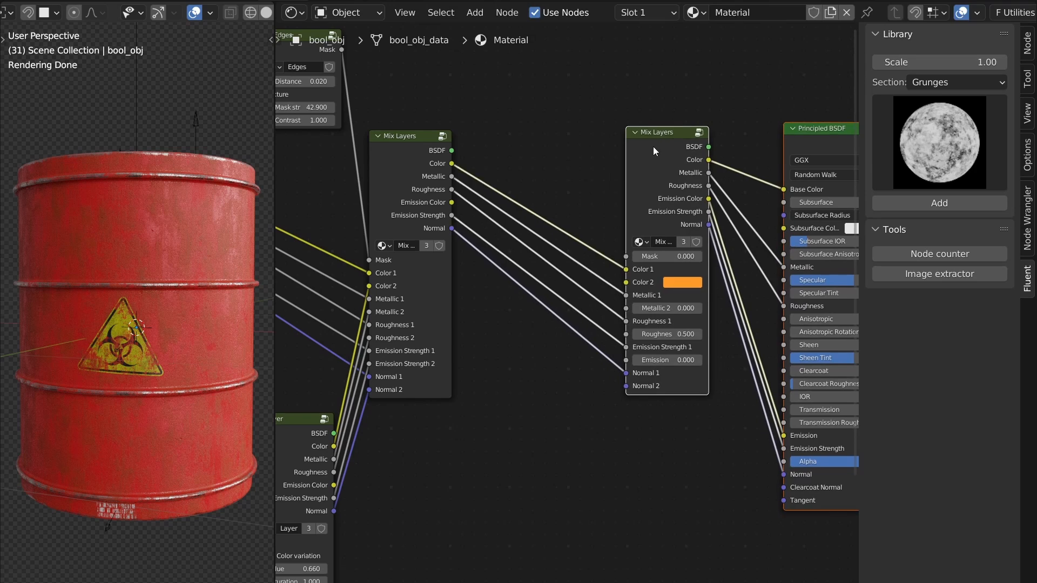
key("shift+f")
left_click(494, 160)
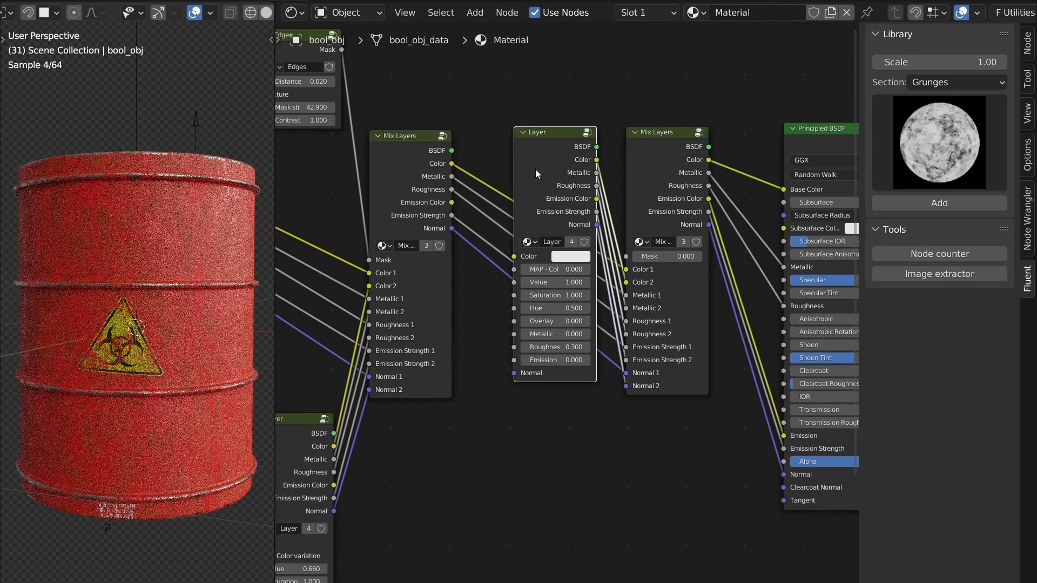
left_click(510, 451)
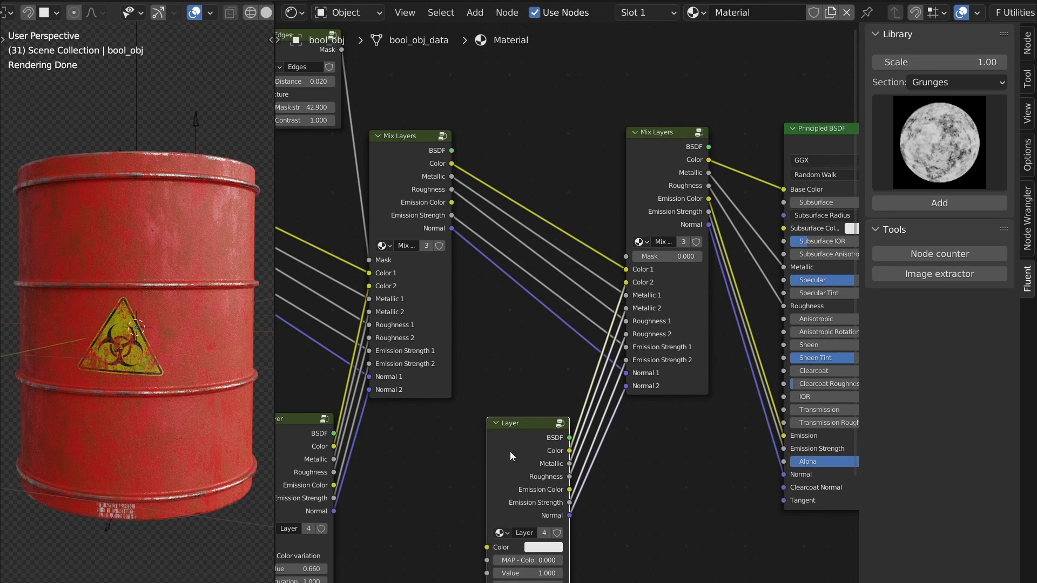
Preview the new Layer node alone and add a Rust node from the Metal section to the library, placed beside it.
middle_click_drag(510, 452, 544, 239)
left_click_drag(561, 279, 564, 288)
left_click(565, 287, "ctrl+shift")
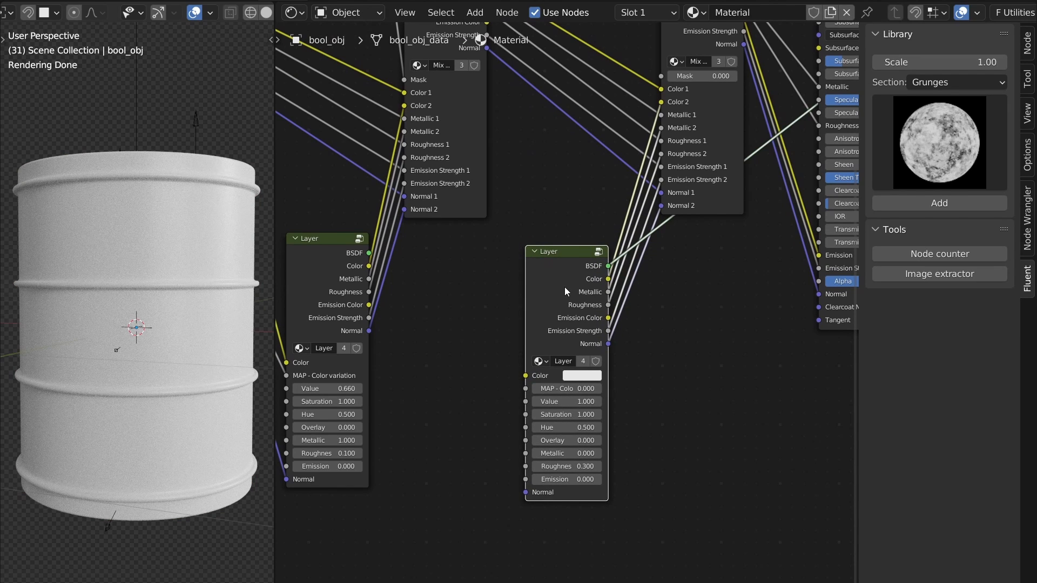
left_click(936, 84)
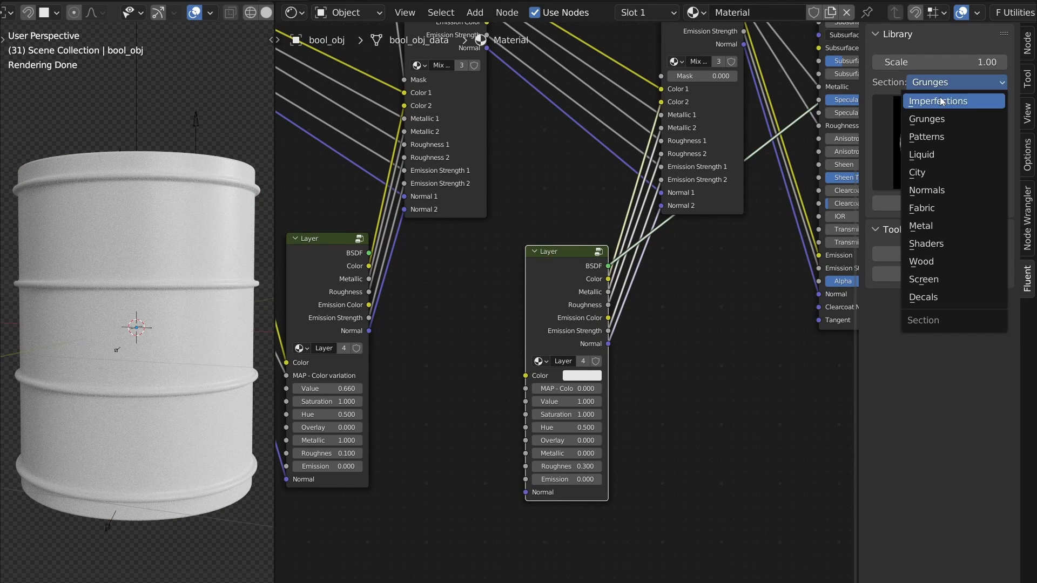
left_click(940, 227)
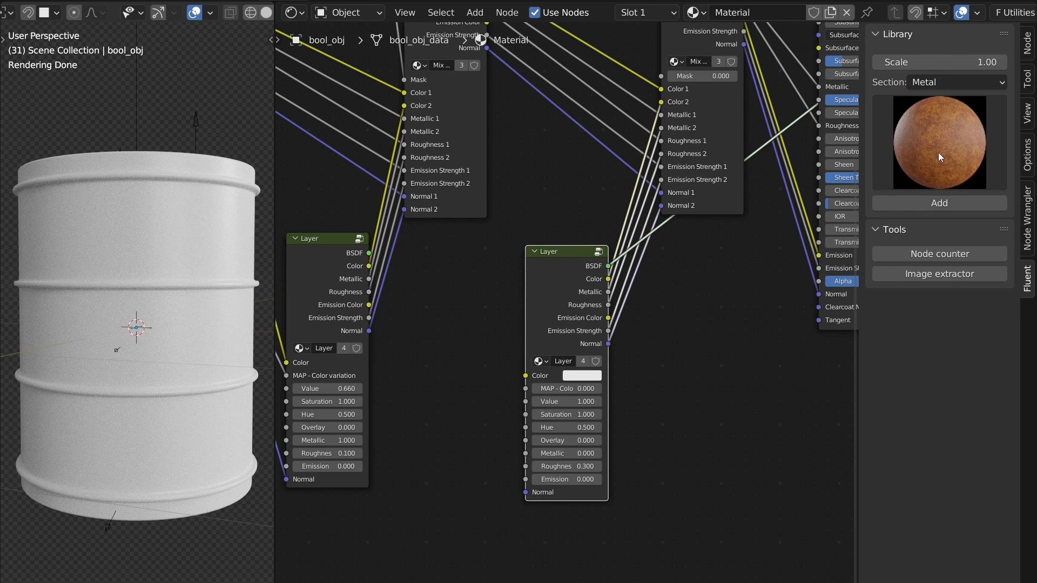
left_click(935, 166)
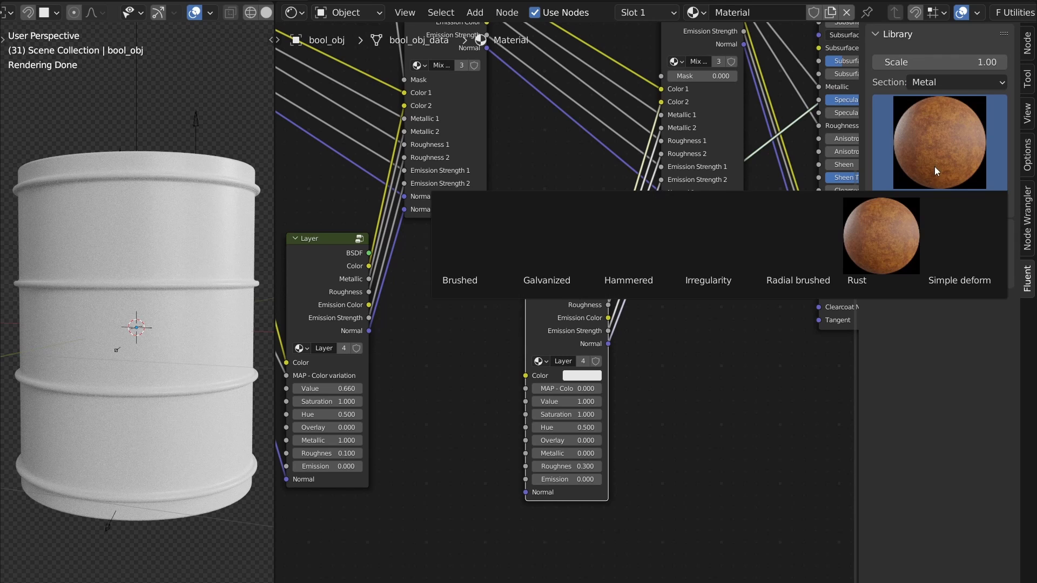
left_click(880, 245)
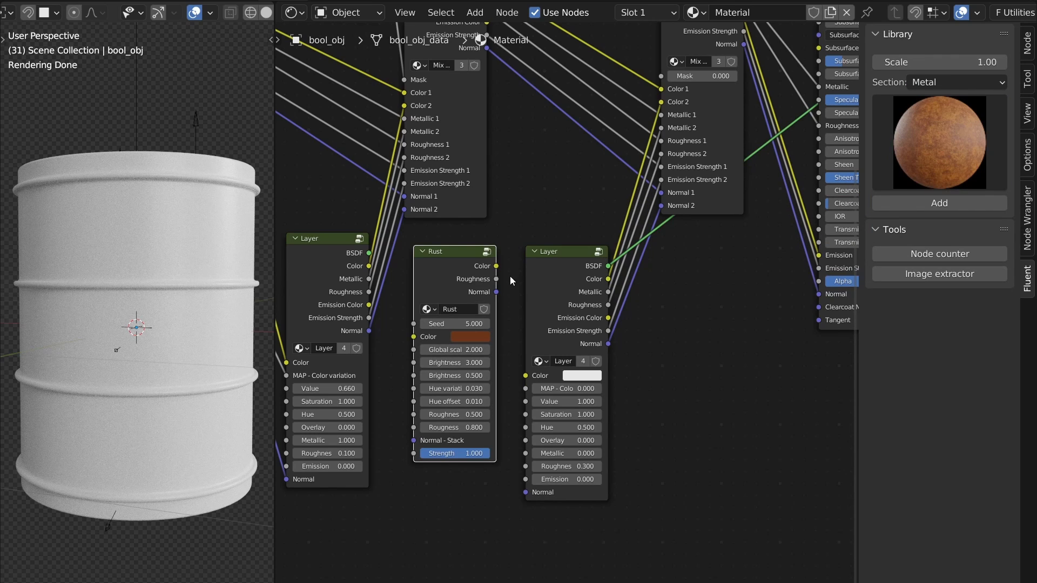
left_click(491, 398)
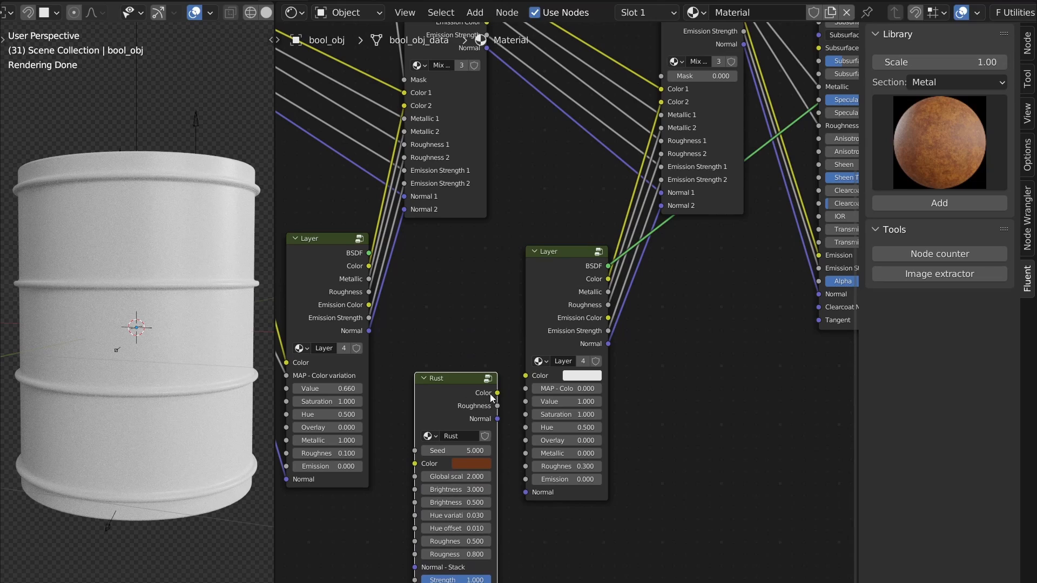
Connect Rust's Color, Roughness and Normal outputs to the matching inputs of the new Layer, and move the Rust node down and away.
left_click_drag(520, 379, 525, 376)
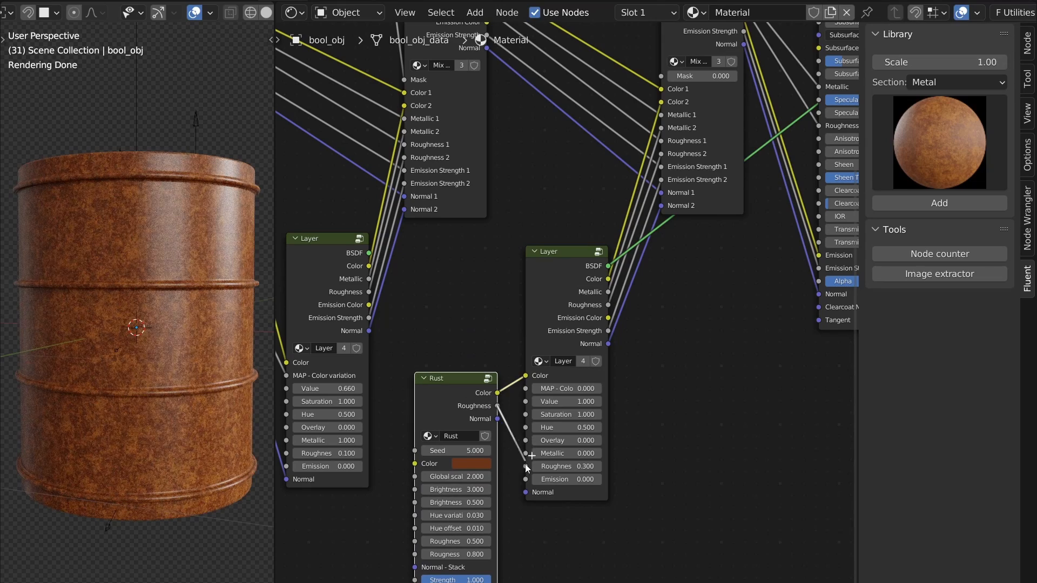
left_click_drag(527, 468, 522, 492)
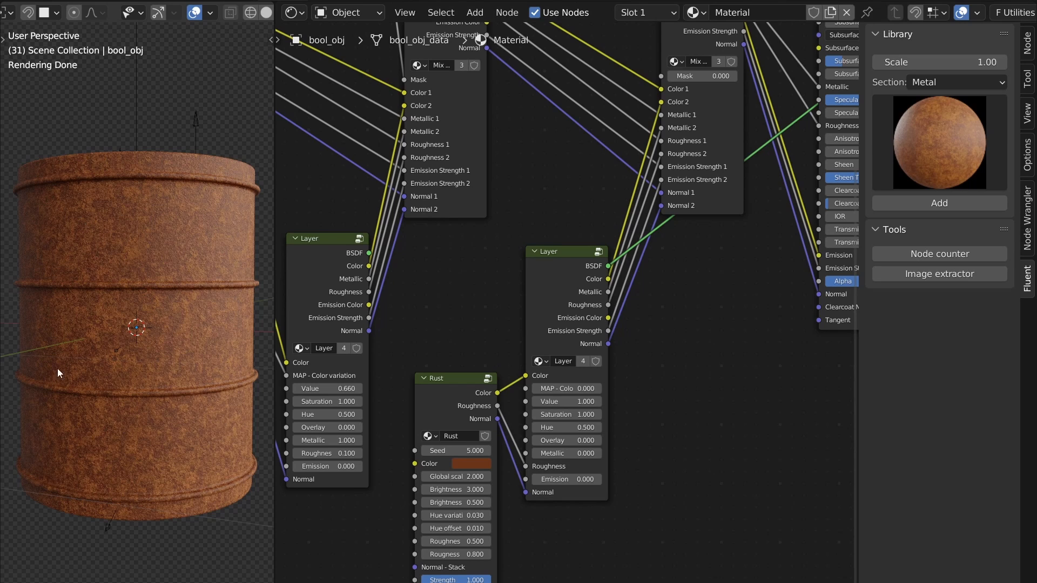
middle_click_drag(472, 411, 504, 337)
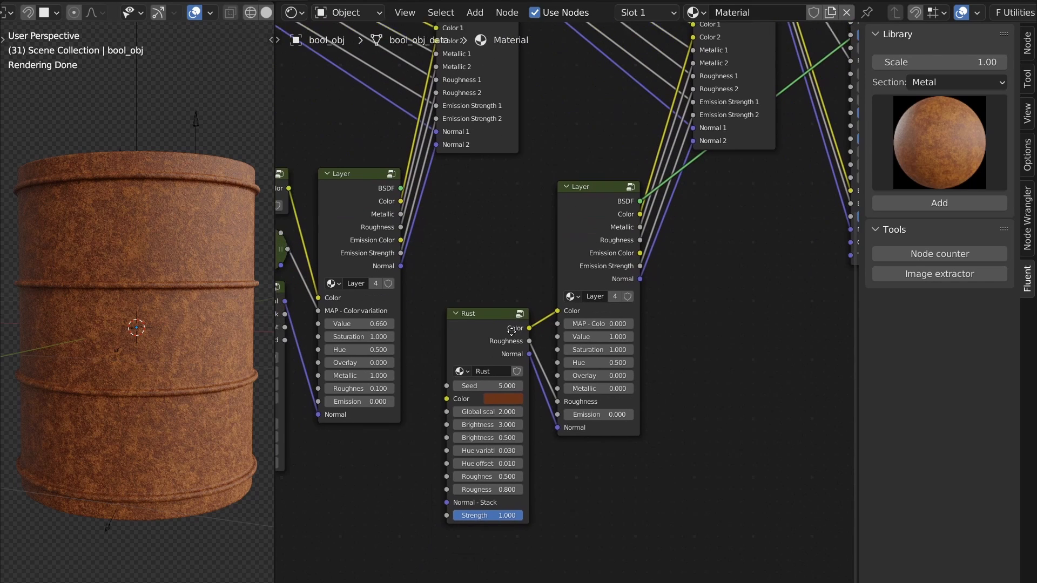
left_click_drag(505, 336, 494, 388)
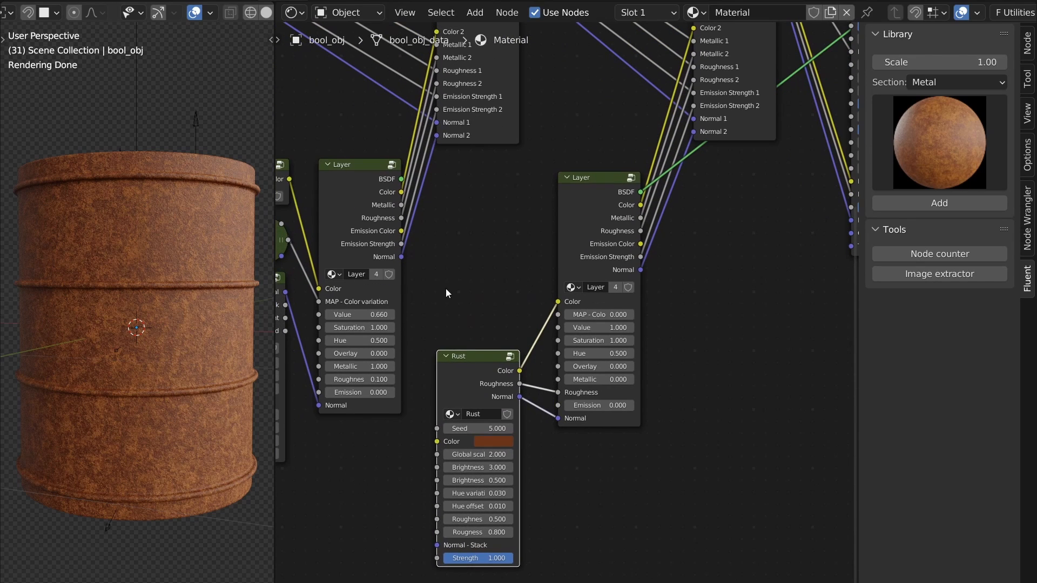
Connect the existing Grunge 03 node to the rust Layer's MAP - Color variation input and set that Layer's Value to 0.5.
middle_click_drag(447, 294, 546, 296)
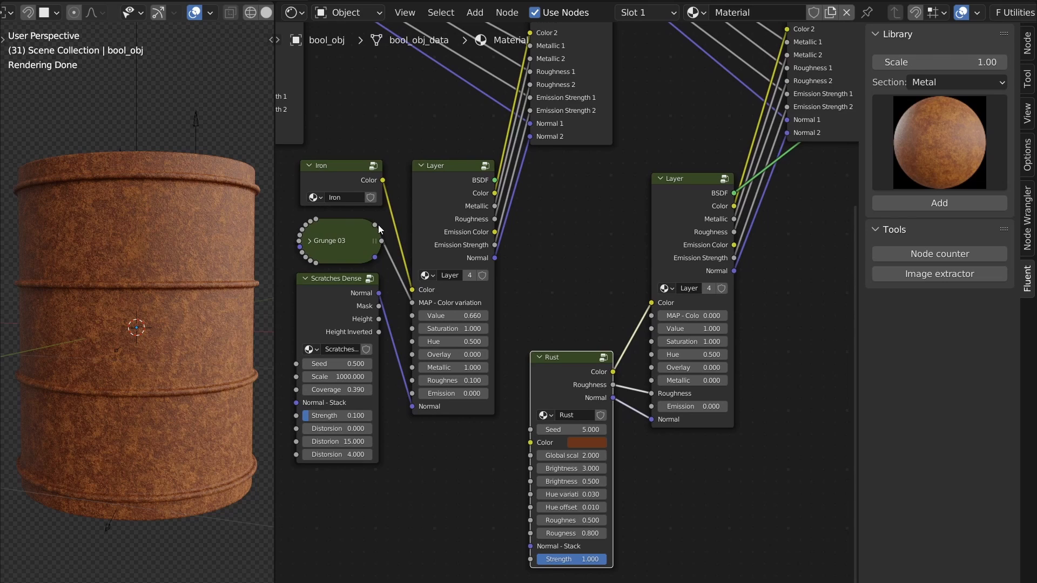
left_click_drag(375, 225, 486, 218)
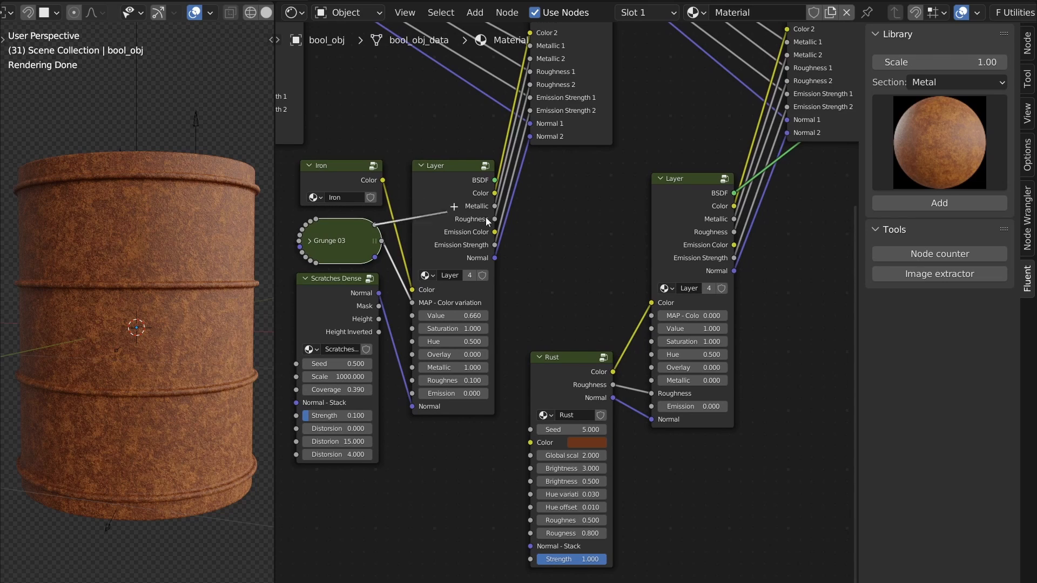
left_click_drag(650, 305, 651, 316)
double_click(700, 329)
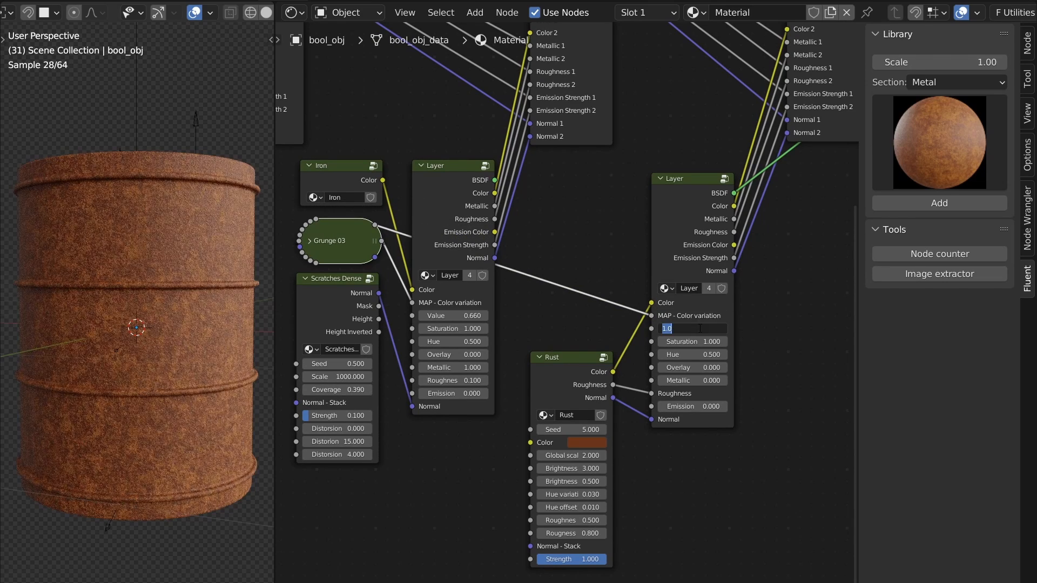
type("0.5")
key("Return")
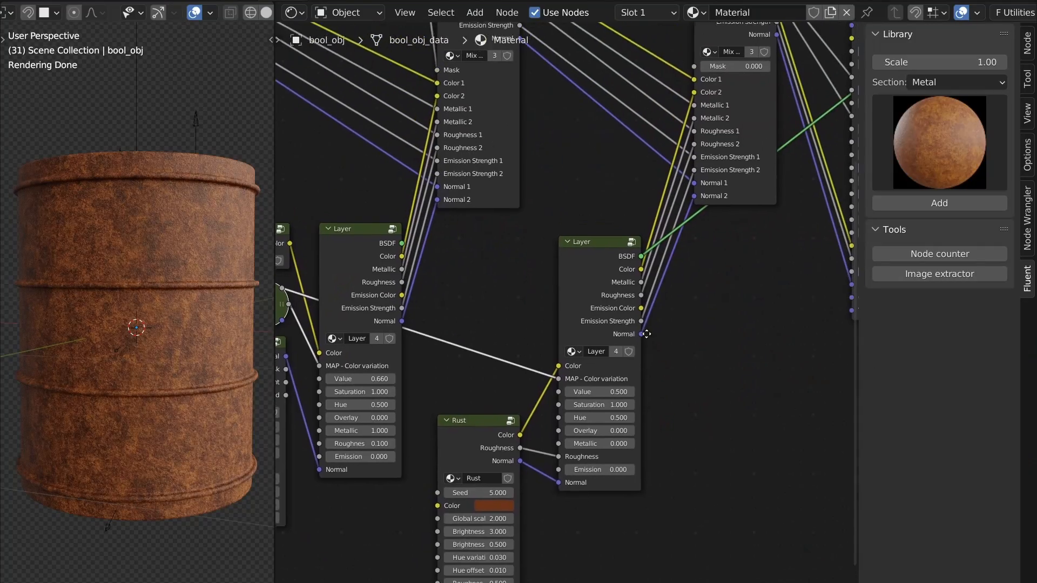
Preview the last Mix Layers node and drive its Mask with a new Cavity node at mask strength 20.4.
middle_click_drag(519, 429, 518, 350)
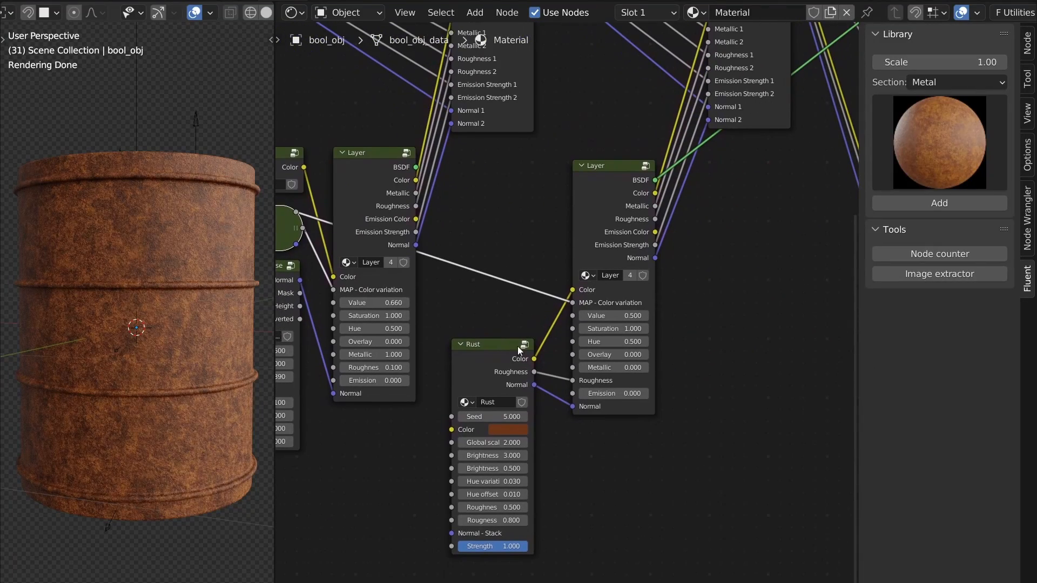
middle_click_drag(534, 279, 467, 478)
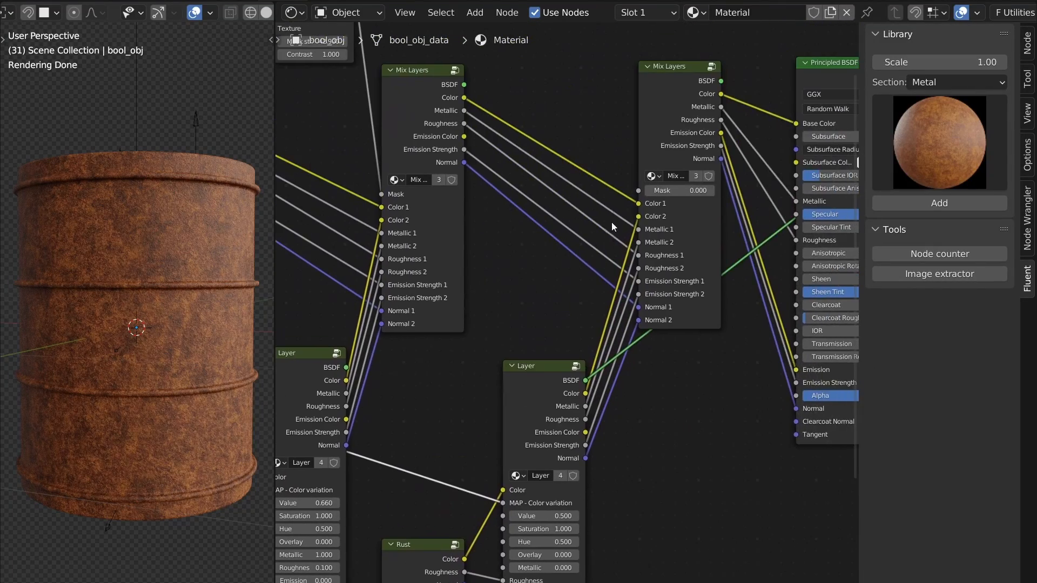
middle_click_drag(612, 221, 521, 377)
left_click(591, 253, "ctrl+shift")
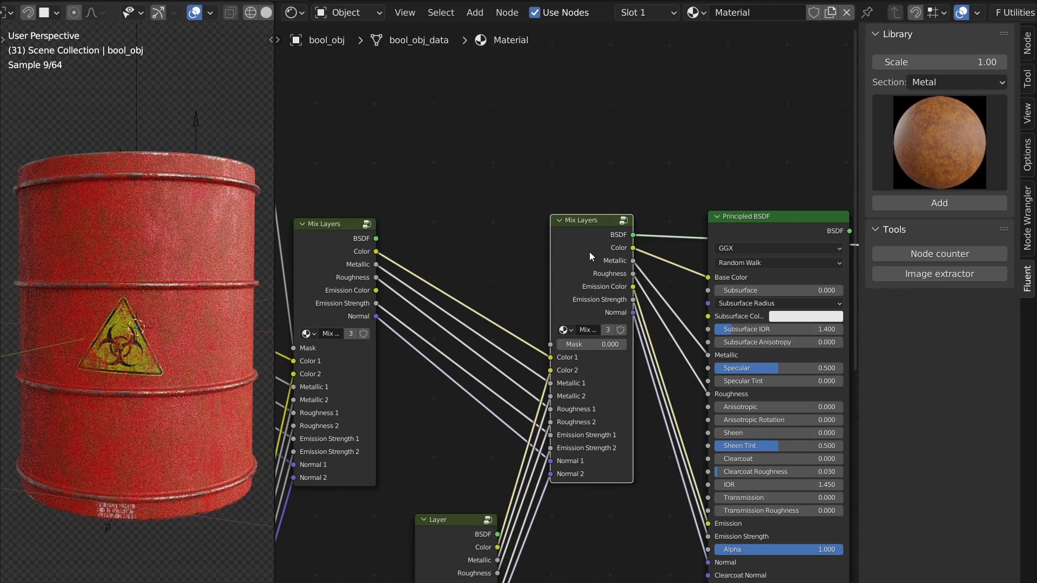
middle_click_drag(590, 251, 626, 336)
key("f")
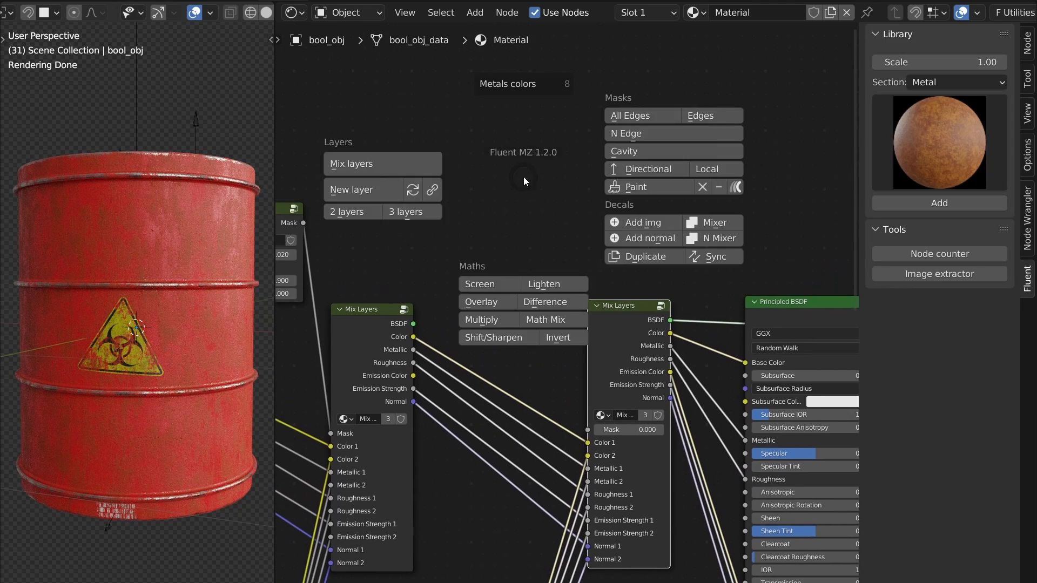
left_click(647, 151)
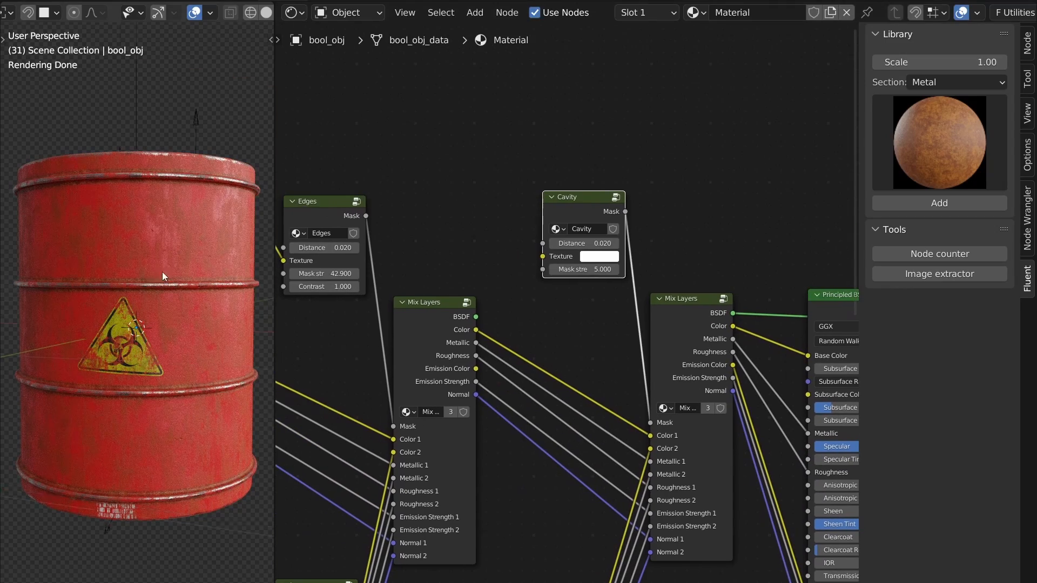
scroll(162, 271, "up", 8)
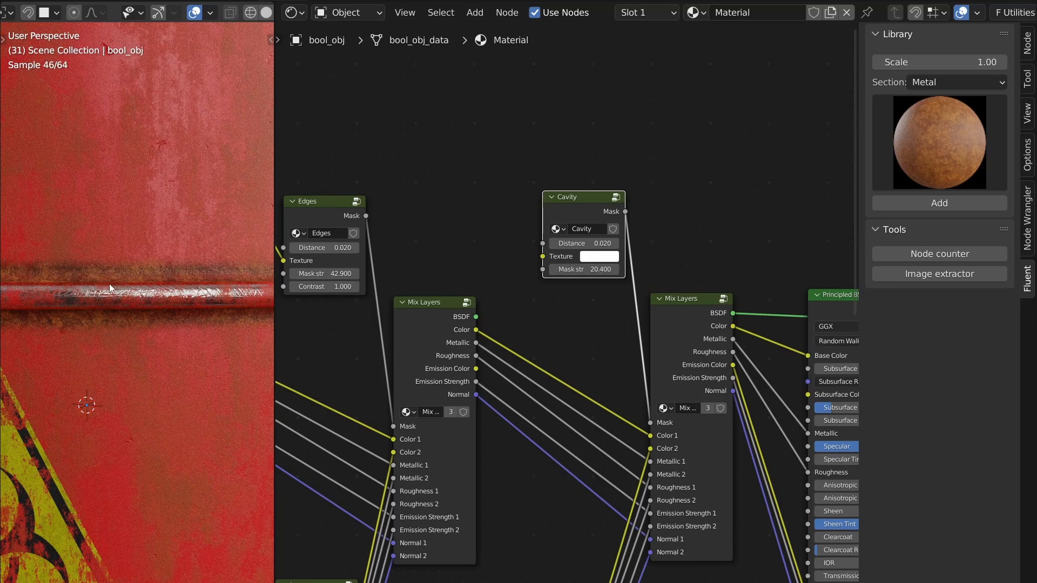
Connect Grunge 04 to the Cavity node's Texture input and set the Cavity's Distance to 0.04.
middle_click_drag(539, 229, 644, 282)
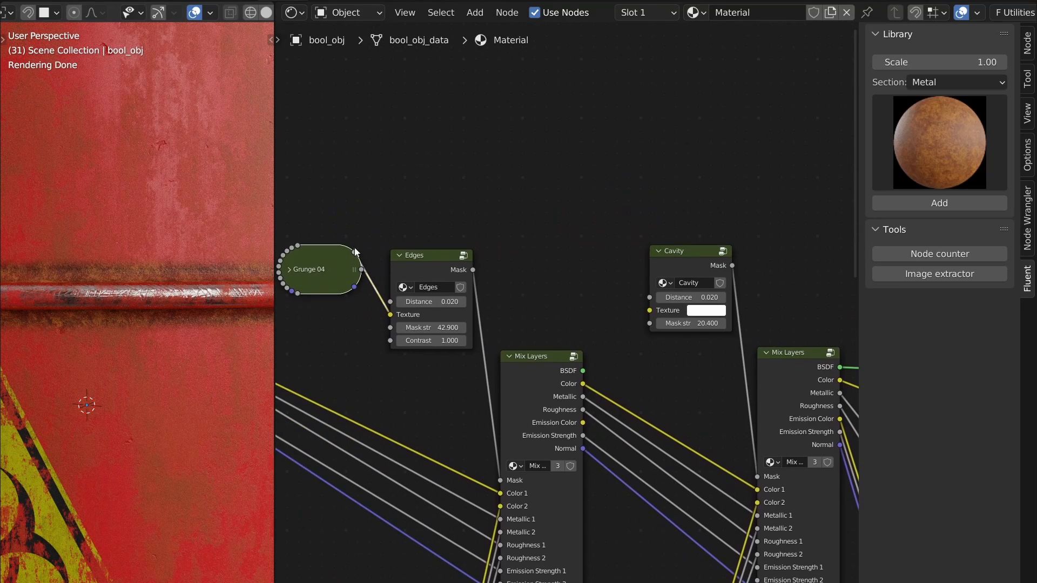
left_click_drag(647, 312, 647, 312)
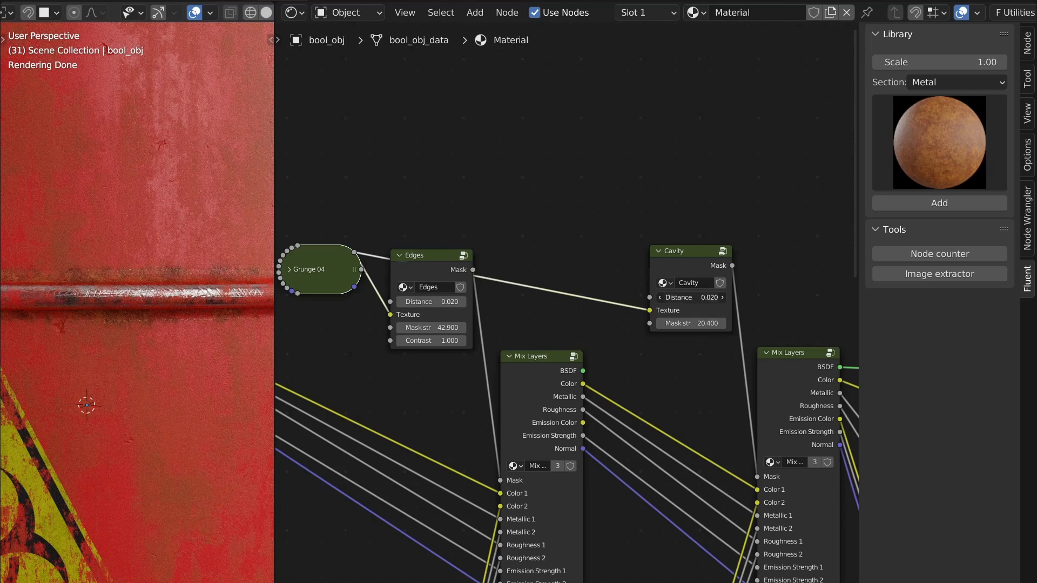
key("Return")
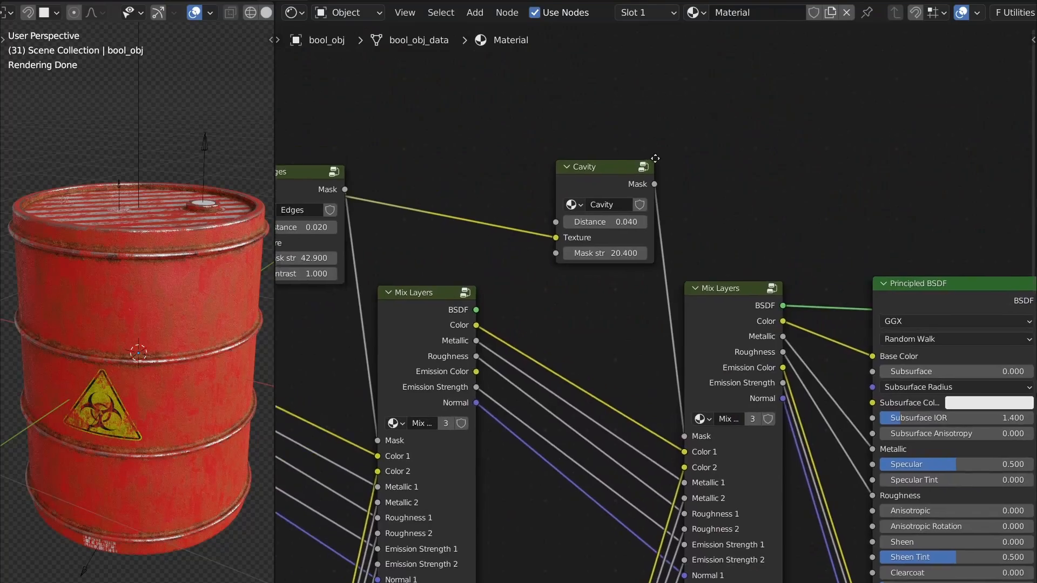
Add a Grunge gradient 1 node from the Grunges section and place it above the Cavity node.
middle_click_drag(655, 159, 673, 254)
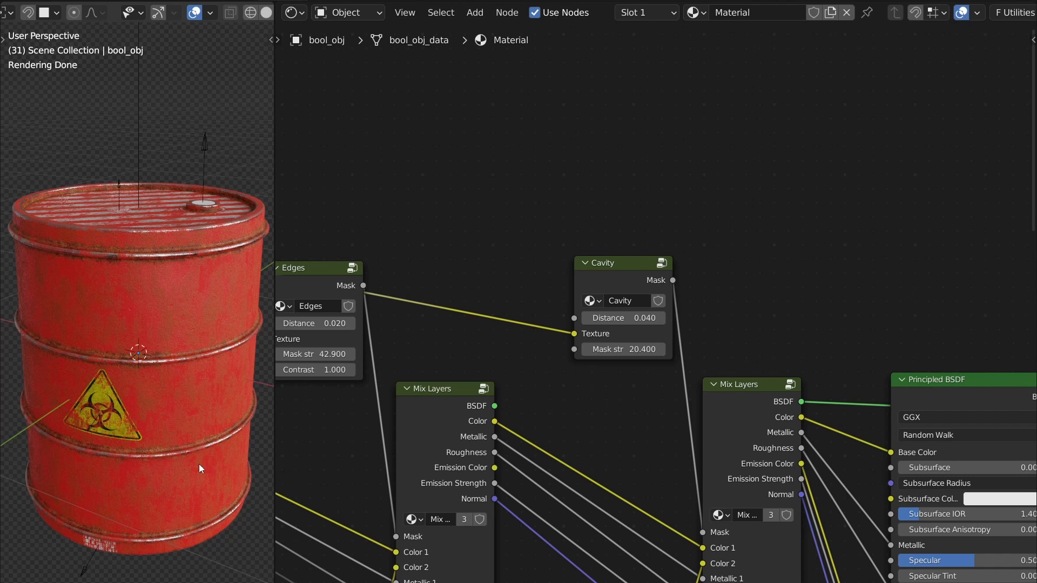
middle_click_drag(607, 273, 570, 264)
key("n")
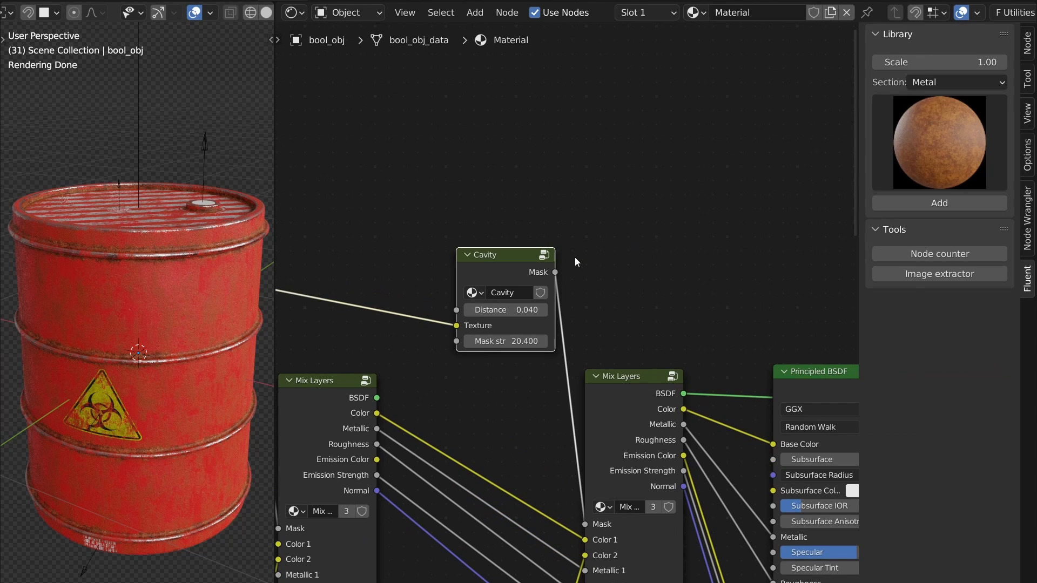
left_click(970, 81)
left_click(940, 117)
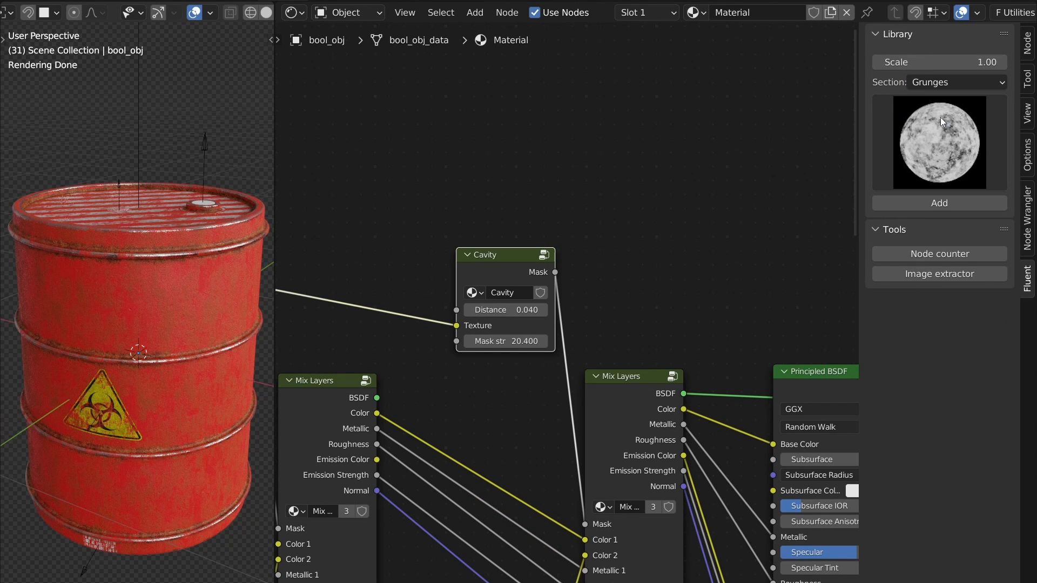
left_click(940, 144)
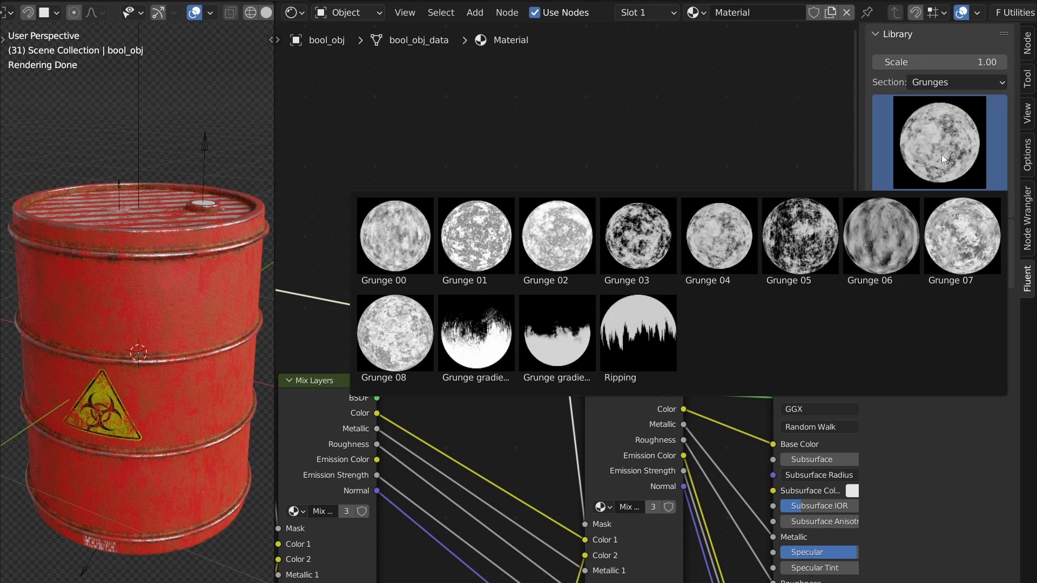
left_click(487, 349)
middle_click_drag(443, 275, 566, 393)
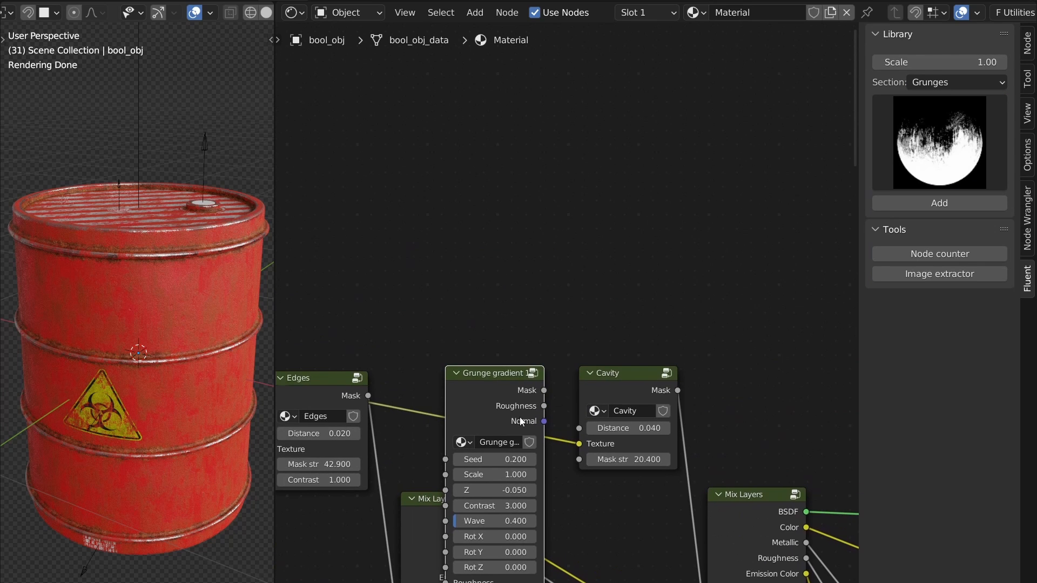
left_click_drag(500, 414, 517, 142)
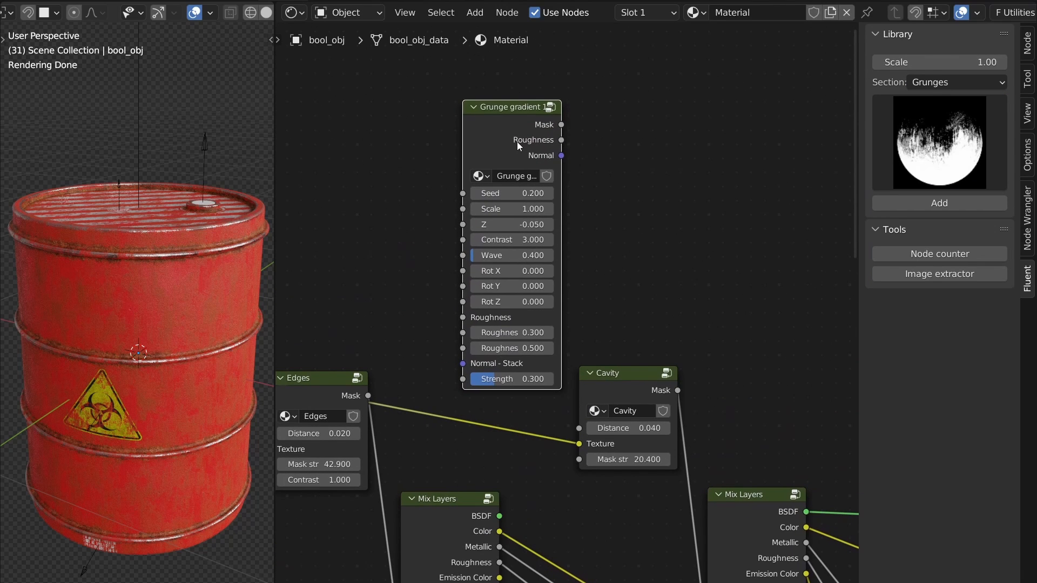
Preview the Grunge gradient 1 mask and set its Scale to 0.51, Wave to 0.486 and Z to -0.07.
left_click(517, 142, "ctrl+shift")
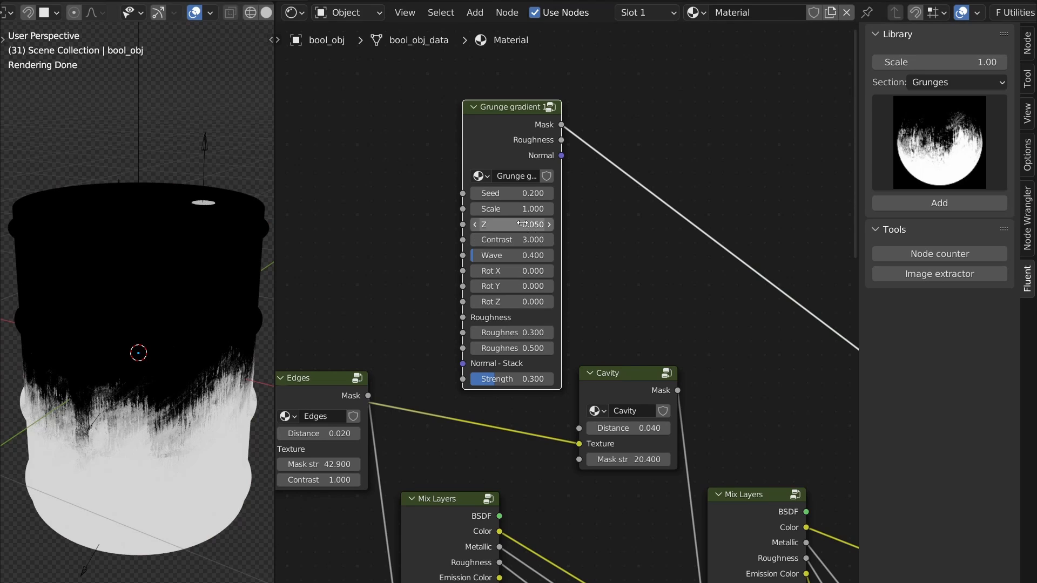
left_click_drag(520, 209, 485, 209)
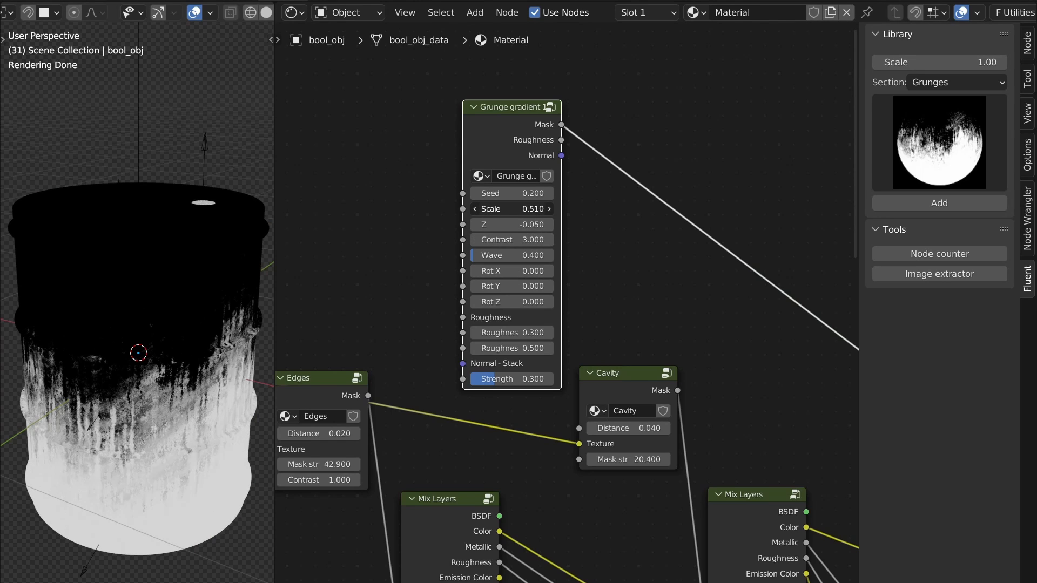
left_click_drag(510, 253, 510, 224)
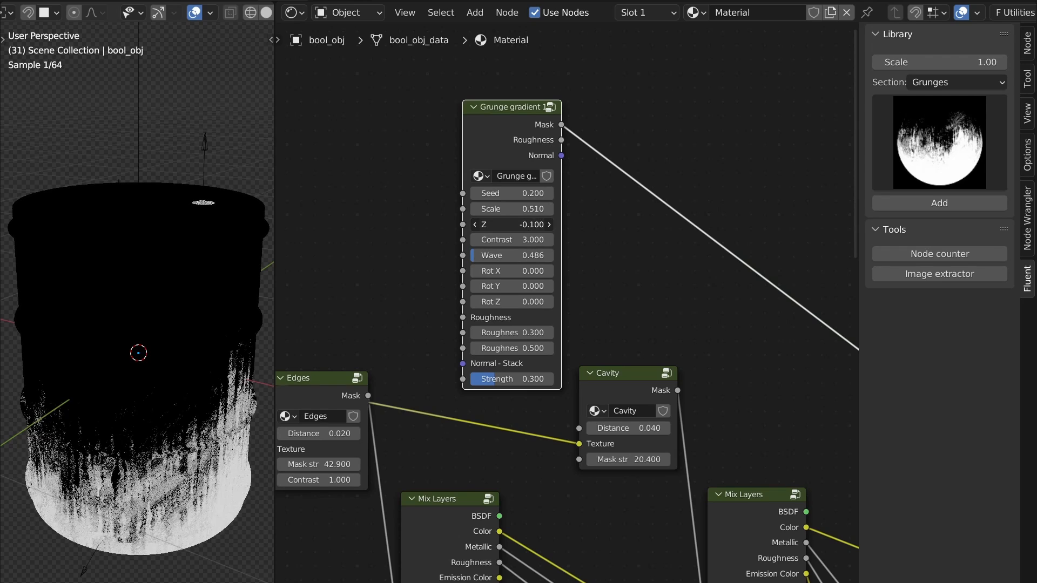
Preview the Cavity and Grunge gradient 1 masks, and combine them in a new Lighten node as inputs B and A.
middle_click_drag(602, 292, 522, 287)
left_click(566, 373, "ctrl+shift")
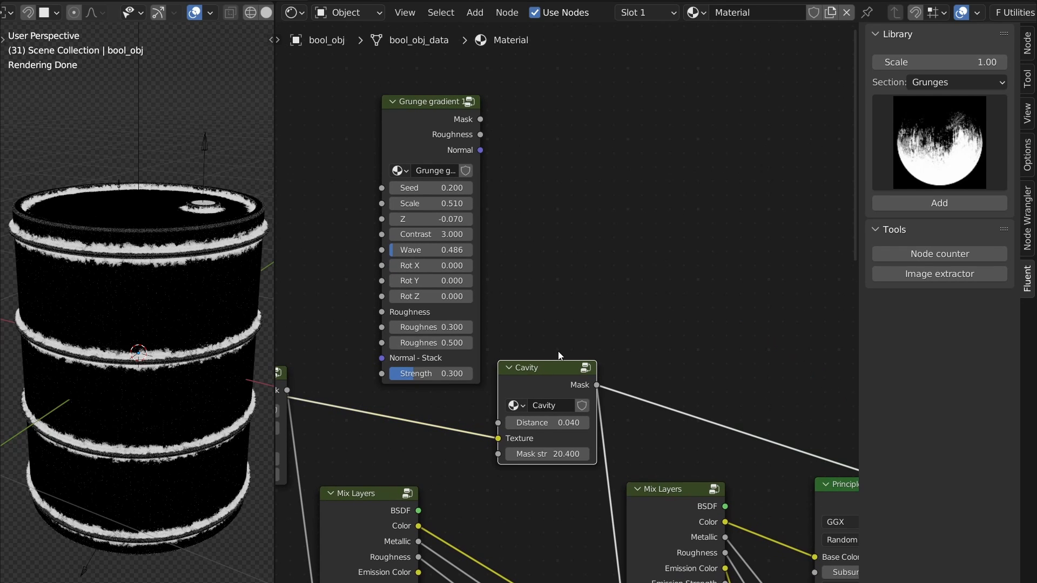
left_click(438, 130, "ctrl+shift")
key("shift+f")
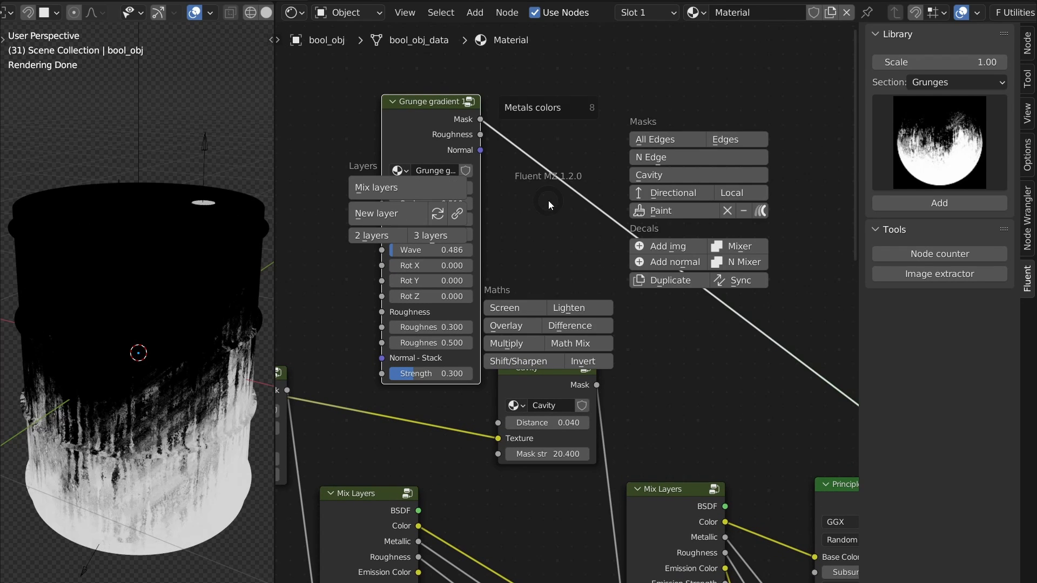
left_click(577, 312)
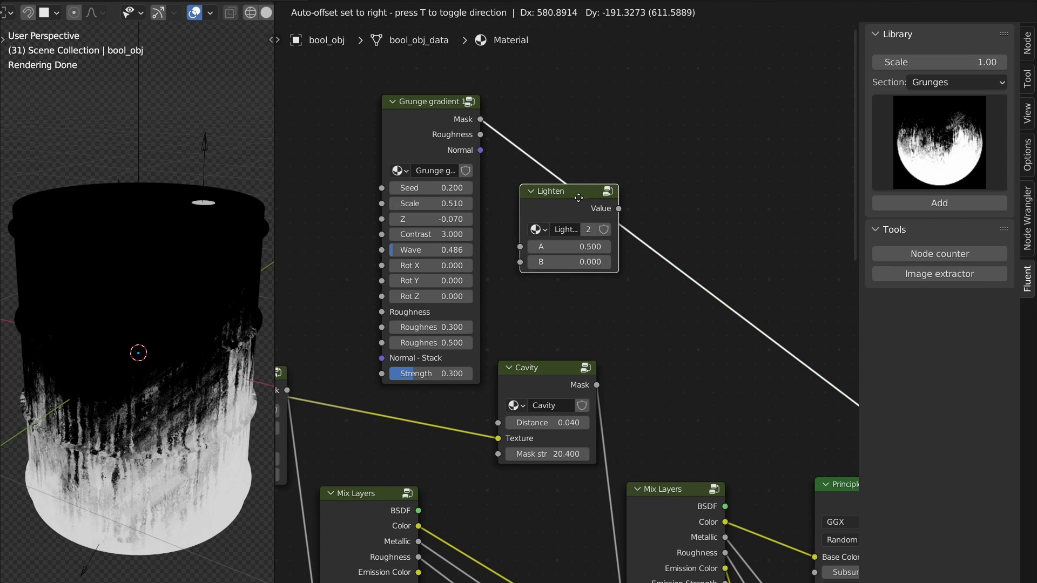
left_click(692, 274)
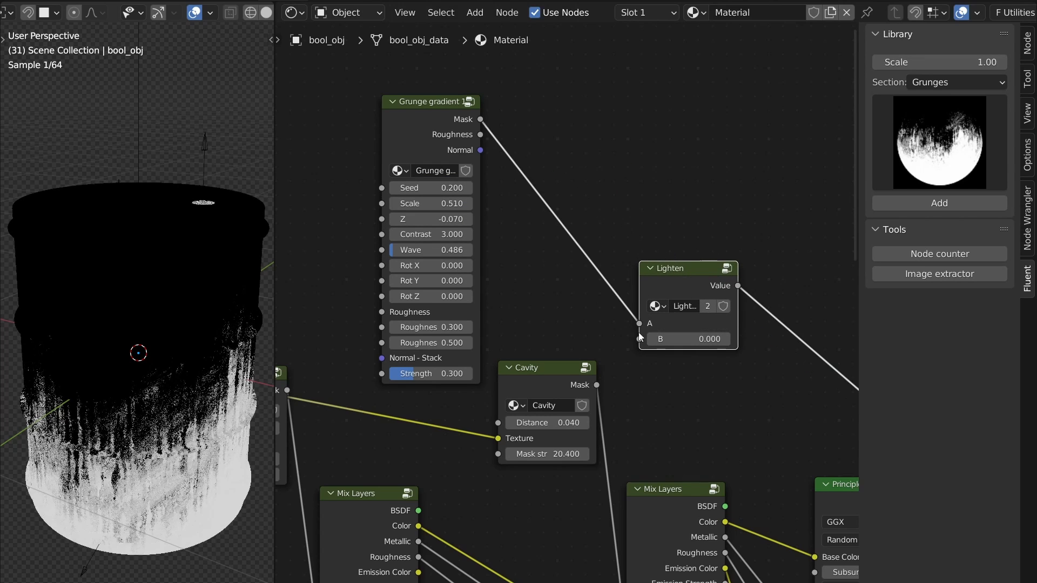
left_click_drag(596, 385, 636, 333)
Drive the last Mix Layers node's Mask with the Lighten value and preview that Mix Layers on the barrel.
middle_click_drag(639, 405, 594, 270)
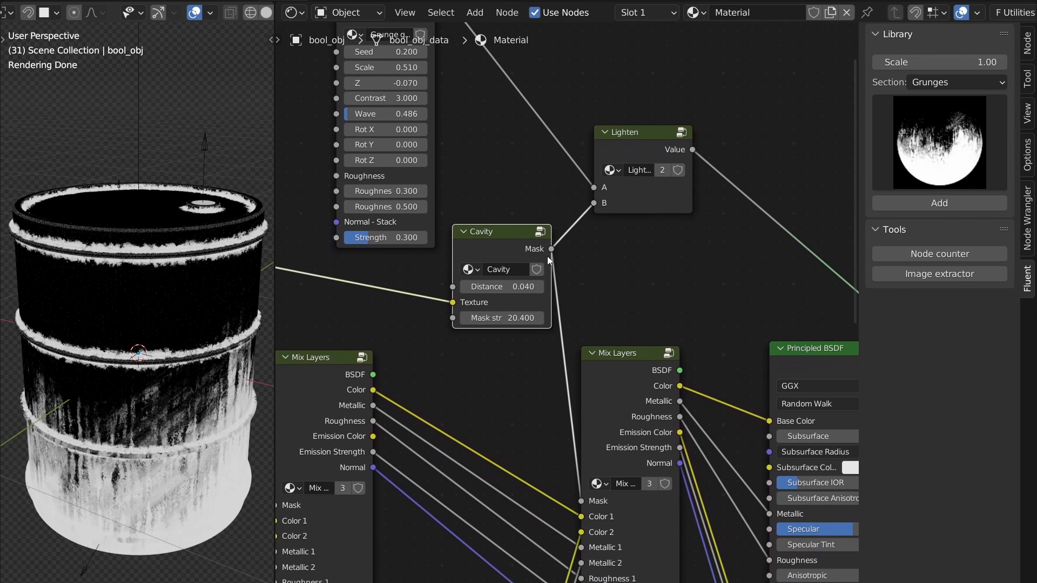
left_click_drag(690, 151, 648, 329)
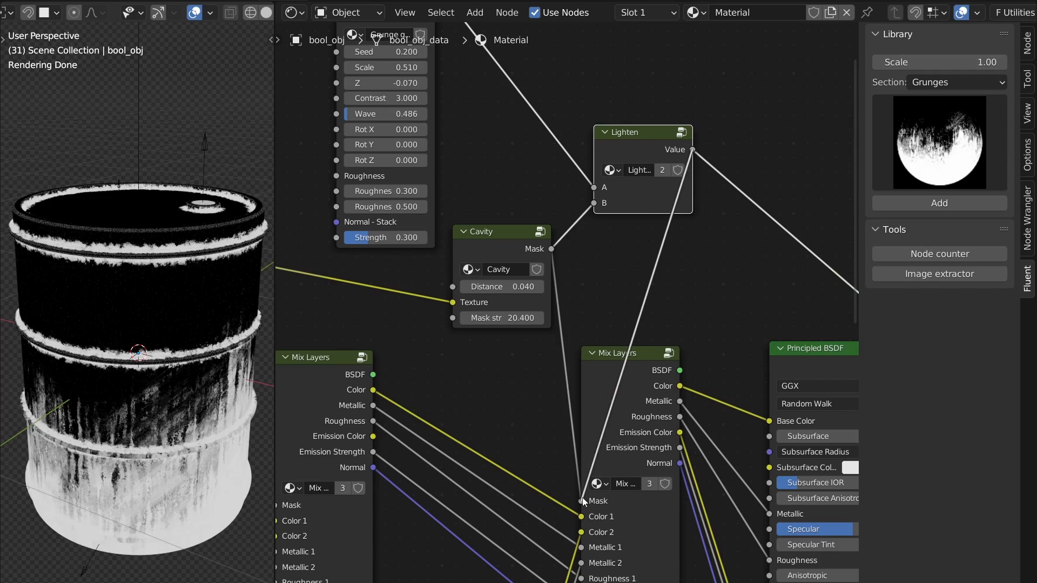
left_click(621, 397, "ctrl+shift")
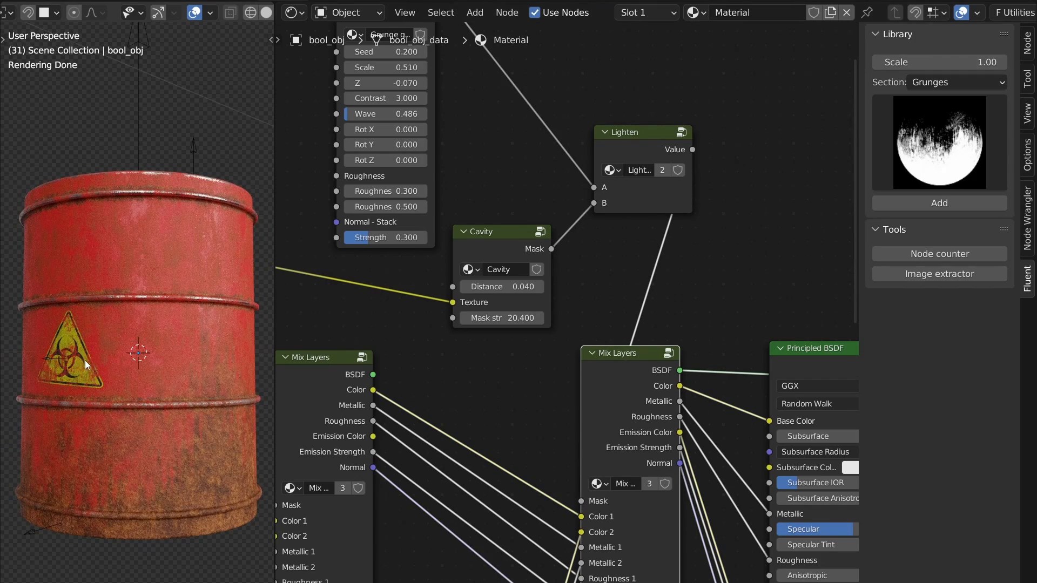
middle_click_drag(89, 362, 144, 392)
Set the Grunge gradient 1 node's Z to -0.09.
middle_click_drag(393, 210, 479, 418)
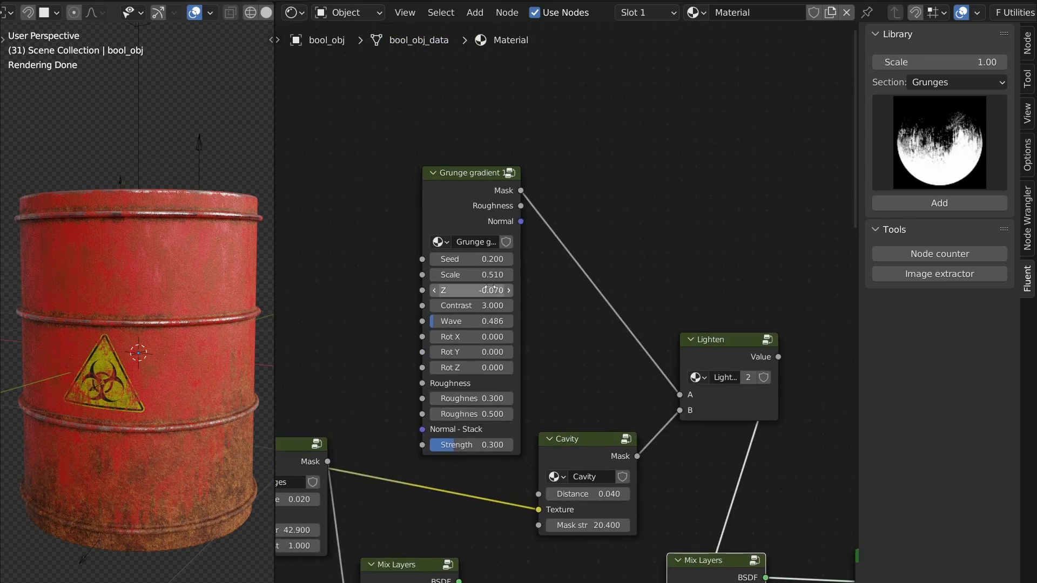
scroll(490, 290, "up", 3)
mouse_move(489, 290)
left_mouse_down()
mouse_move(469, 290)
mouse_move(485, 290)
left_mouse_up()
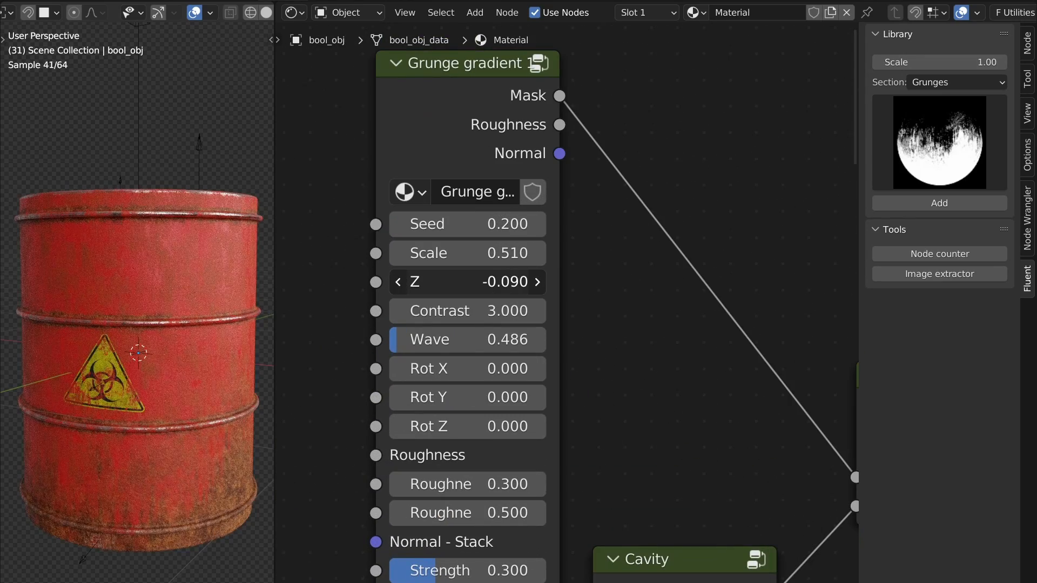
middle_click_drag(173, 368, 111, 347)
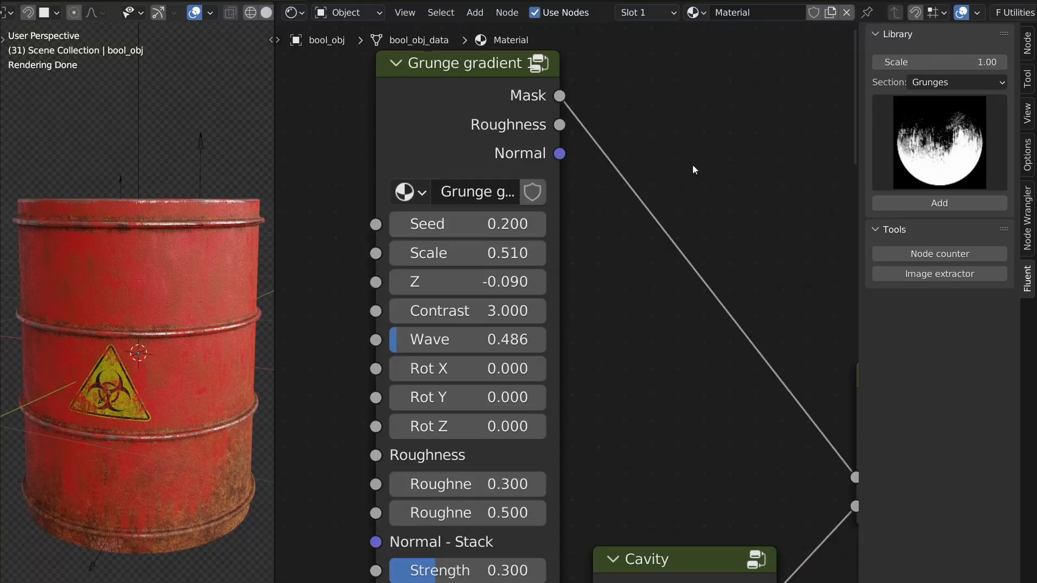
Duplicate the Grunge gradient 1 node and place the copy above the Hue Saturation Value nodes of the red paint.
scroll(698, 226, "down", 10)
key("n")
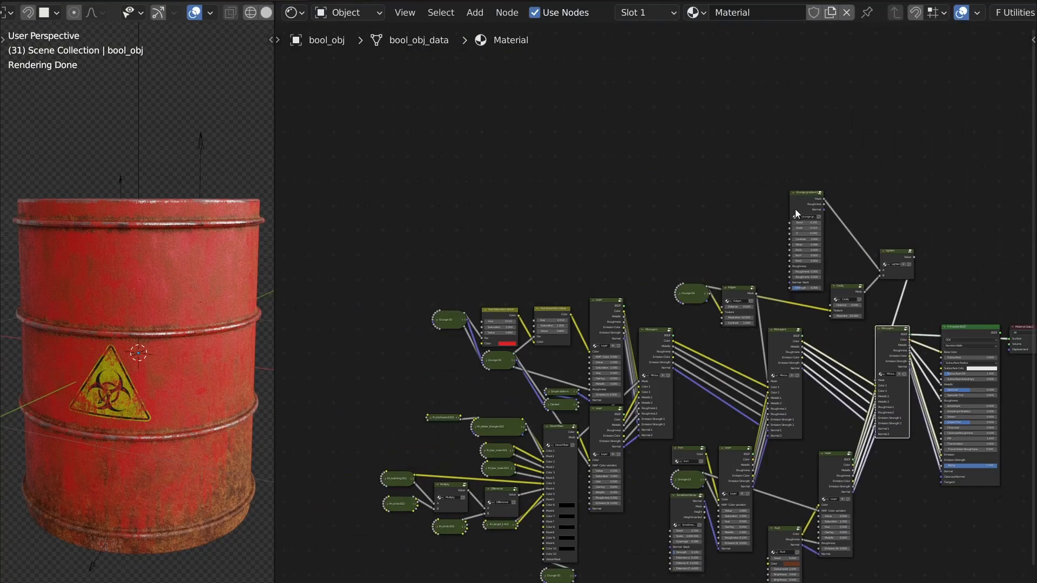
left_click(796, 210)
key("shift+d")
left_click(545, 210)
Shift the paint colour nodes and the copied Grunge gradient 1 away from the Layer node to free space before it.
scroll(452, 268, "up", 8)
middle_click_drag(452, 268, 457, 196)
scroll(457, 196, "up", 2)
left_click_drag(376, 257, 655, 448)
left_click_drag(684, 287, 514, 293)
left_click_drag(664, 59, 500, 81)
Insert a duplicate Hue Saturation Value node before the paint Layer with Hue 0.5 and Fac driven by the copied gradient's Mask.
left_click(511, 301)
key("shift+d")
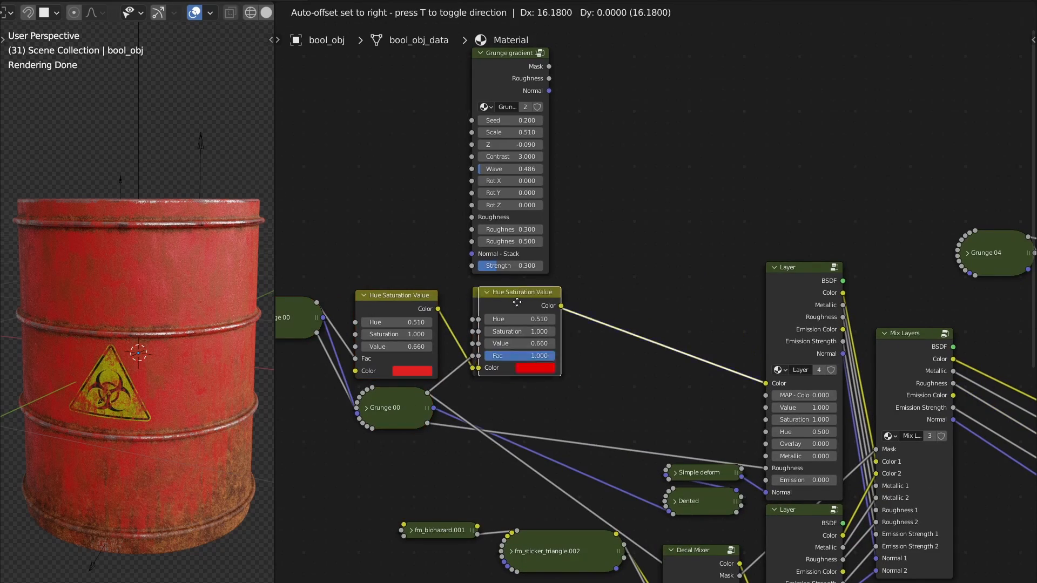
left_click(635, 296)
scroll(638, 326, "up", 10)
left_click(650, 295)
type(".5")
key("Return")
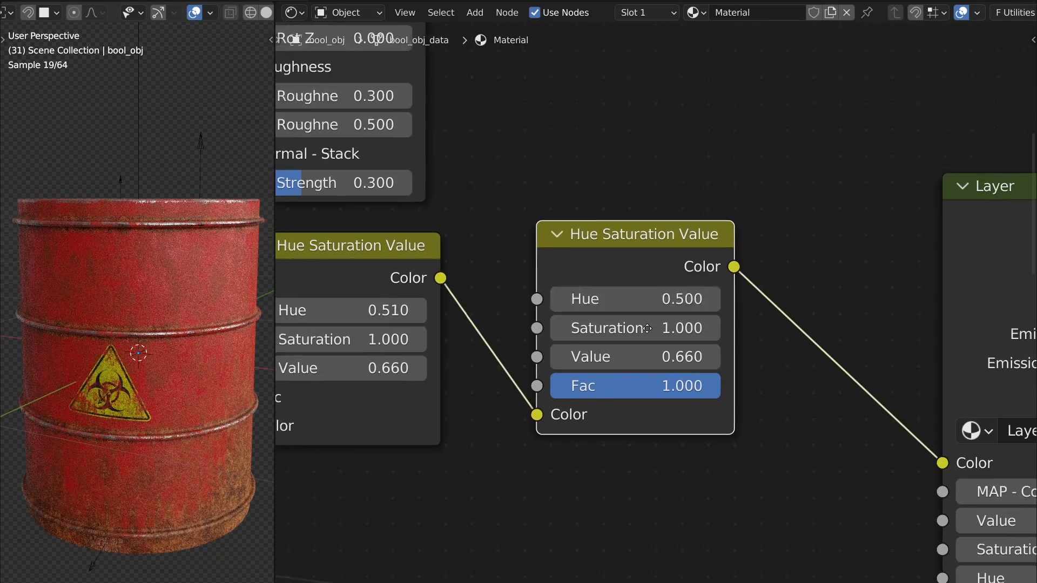
scroll(650, 291, "down", 4)
left_click_drag(578, 334, 599, 348)
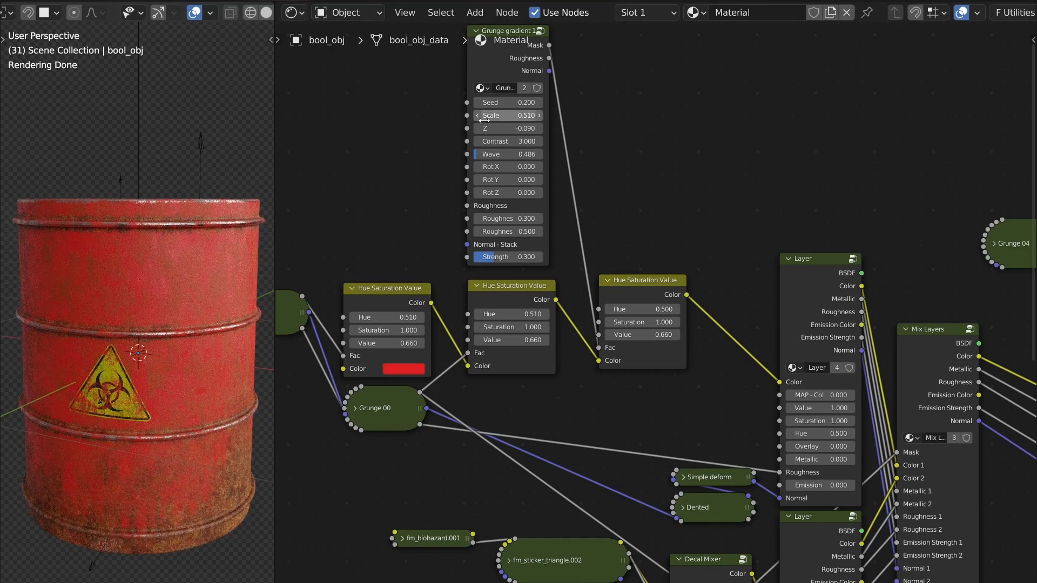
Set the copied gradient's Seed to 7.33 and Z to -0.04, with the new Hue Saturation Value node's Value at 0.
left_click_drag(490, 104, 527, 104)
left_click_drag(650, 335, 572, 335)
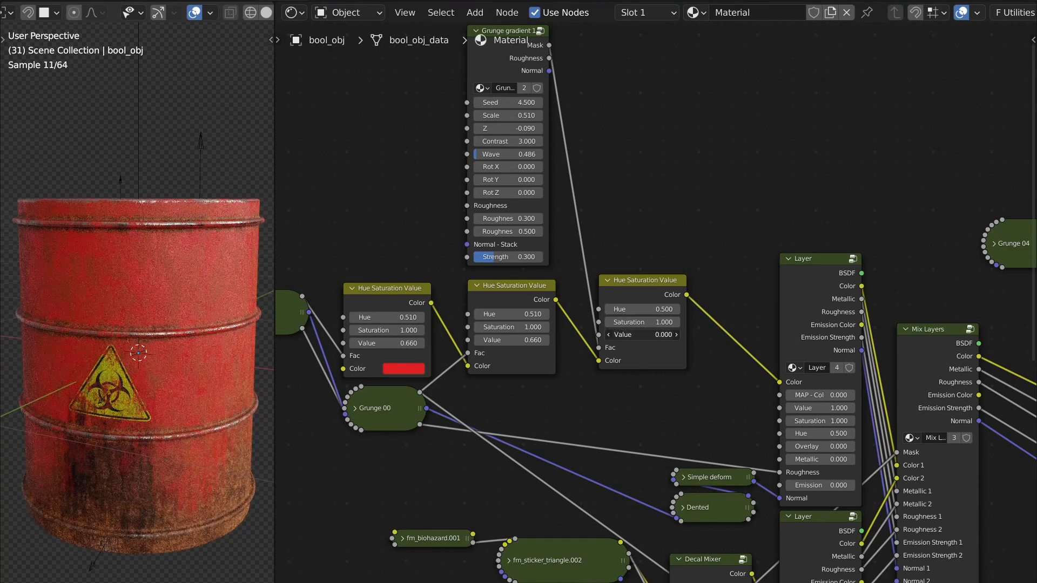
left_click_drag(524, 103, 593, 103)
left_click_drag(523, 129, 525, 129)
middle_click_drag(507, 104, 499, 165)
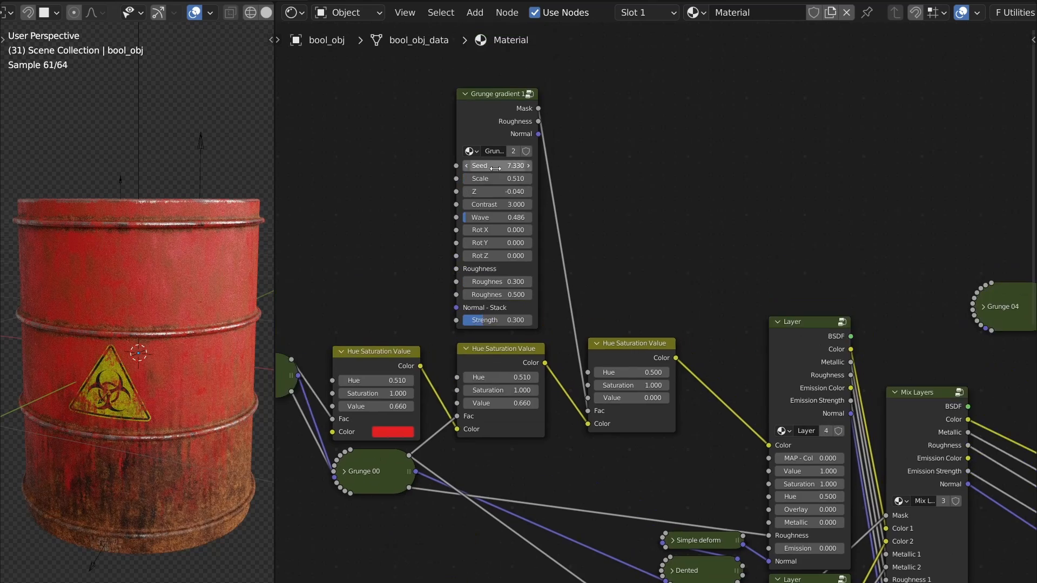
Preview the copied Grunge gradient and set its Scale to 0.39 and Z to -0.03.
scroll(500, 167, "up", 6)
left_click(493, 127, "ctrl+shift")
left_click_drag(493, 211, 485, 191)
Preview the last Hue Saturation Value node, set its Value to 0.25, and set the copied gradient's Z to -0.01.
left_click(704, 469, "ctrl+shift")
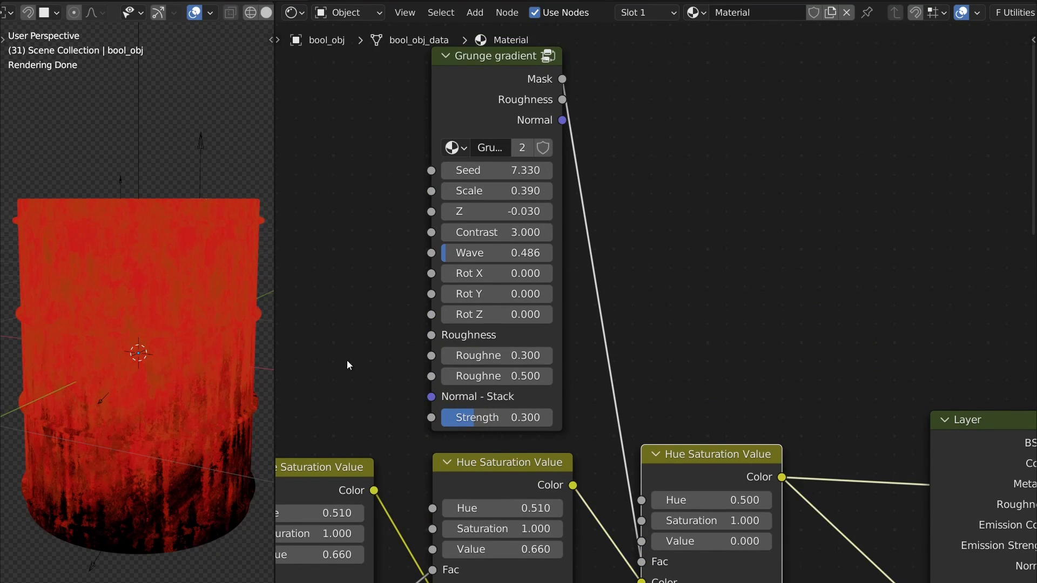
middle_click_drag(735, 414, 704, 355)
left_click(654, 474)
type(".5")
key("Return")
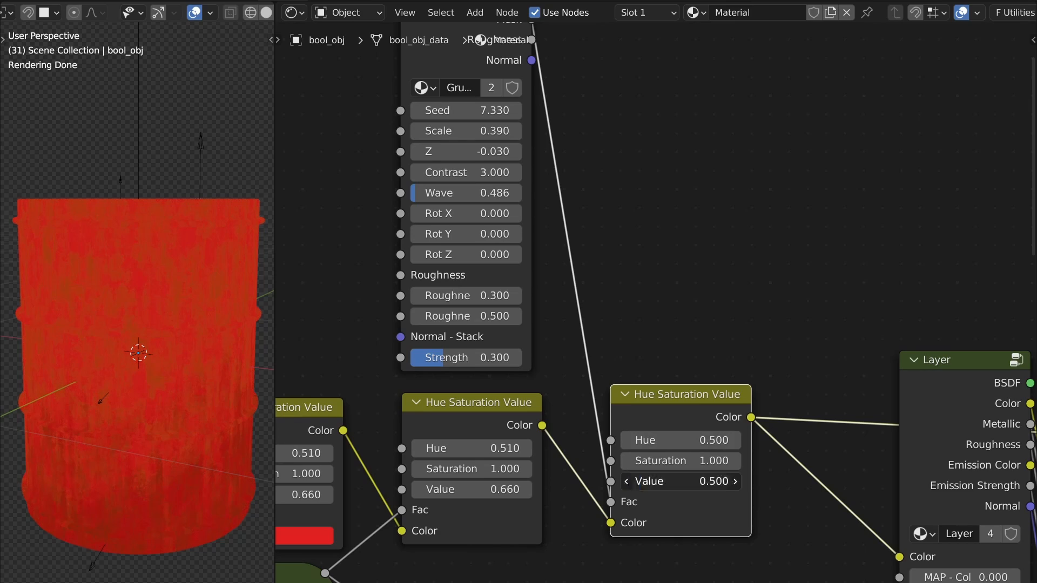
left_click(655, 481)
type(".25")
key("Return")
left_click_drag(503, 151, 505, 152)
Preview the paint Layer on its own, then restore the Principled BSDF output to check the full barrel material.
middle_click_drag(983, 422, 826, 366)
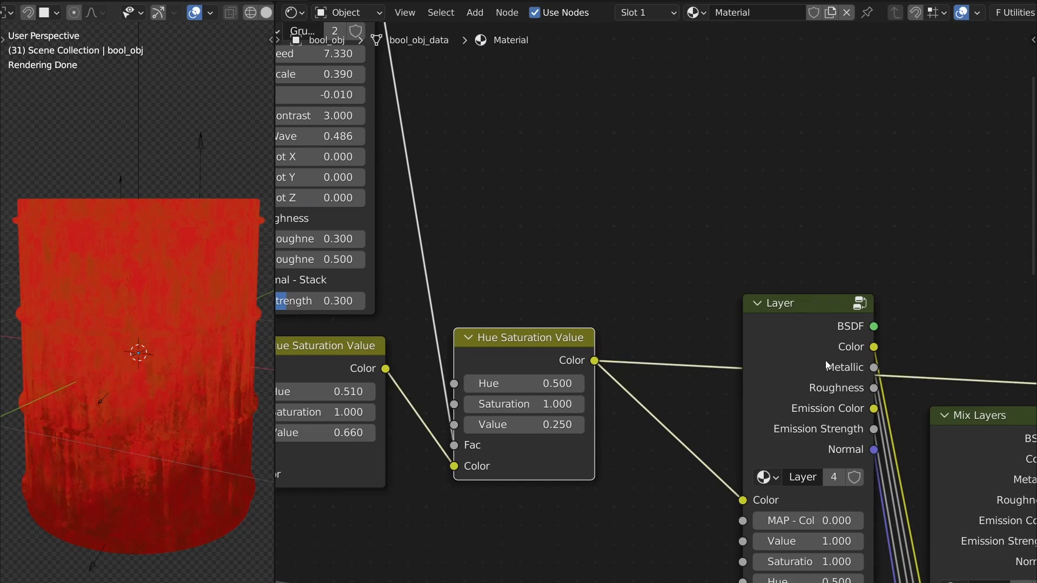
left_click(828, 366, "ctrl+shift")
key("Home")
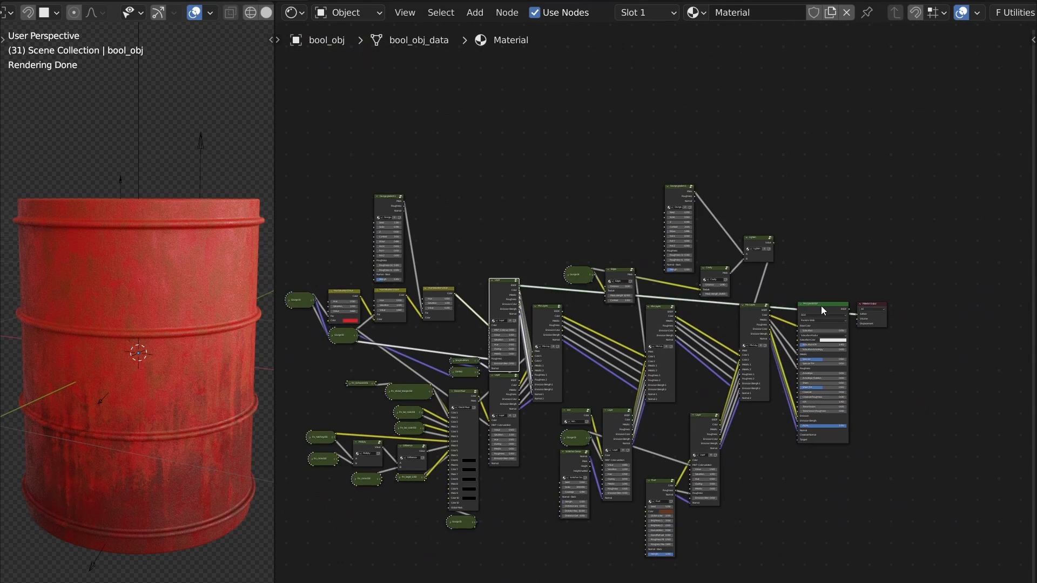
left_click(820, 307, "ctrl+shift")
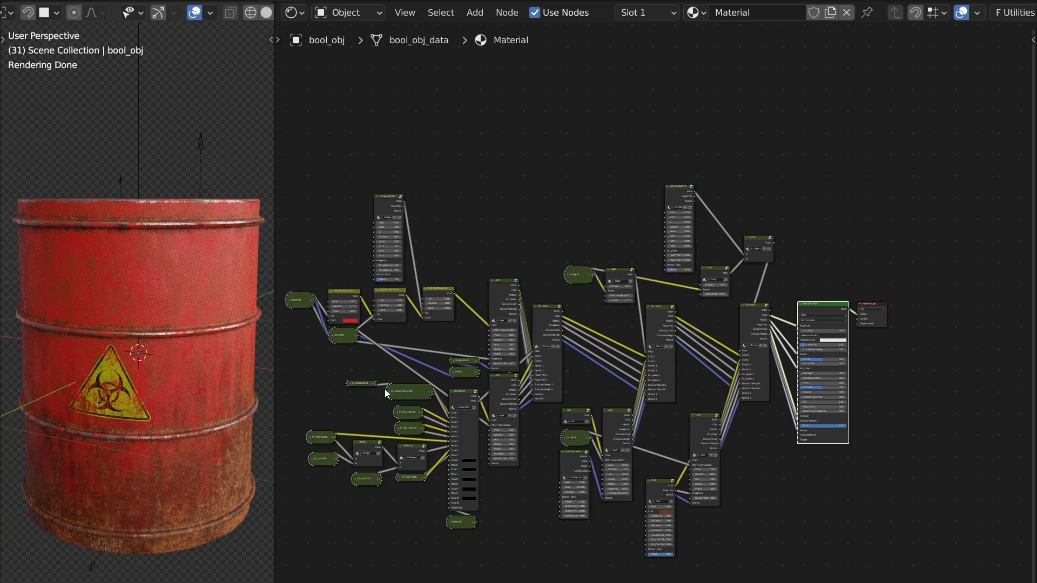
mouse_move(178, 382)
middle_mouse_down()
mouse_move(188, 381)
mouse_move(80, 397)
mouse_move(178, 396)
middle_mouse_up()
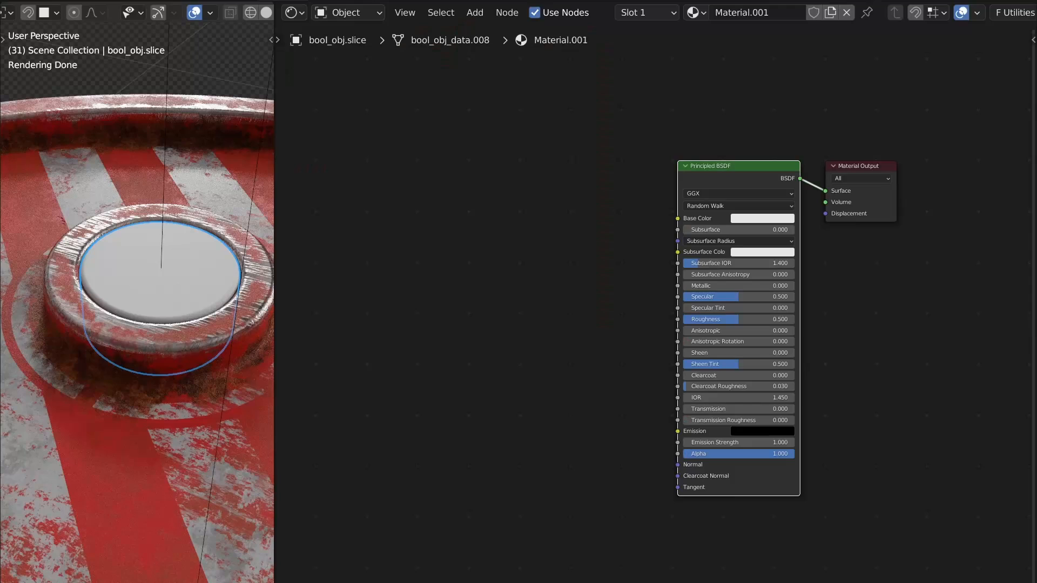
Add a two-layer setup feeding the Principled BSDF in the cap's Material.001.
key("shift+f")
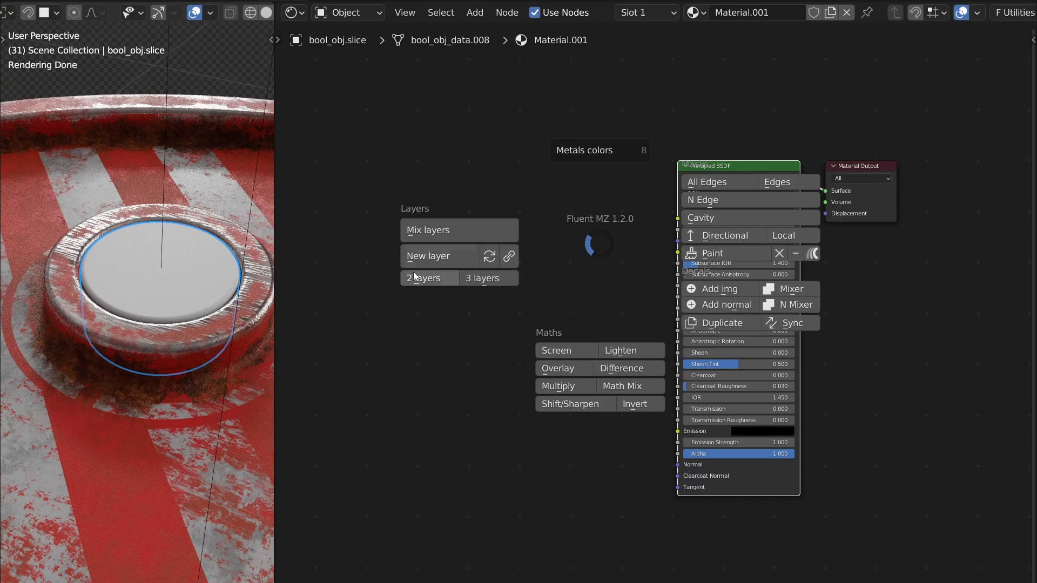
left_click(416, 281)
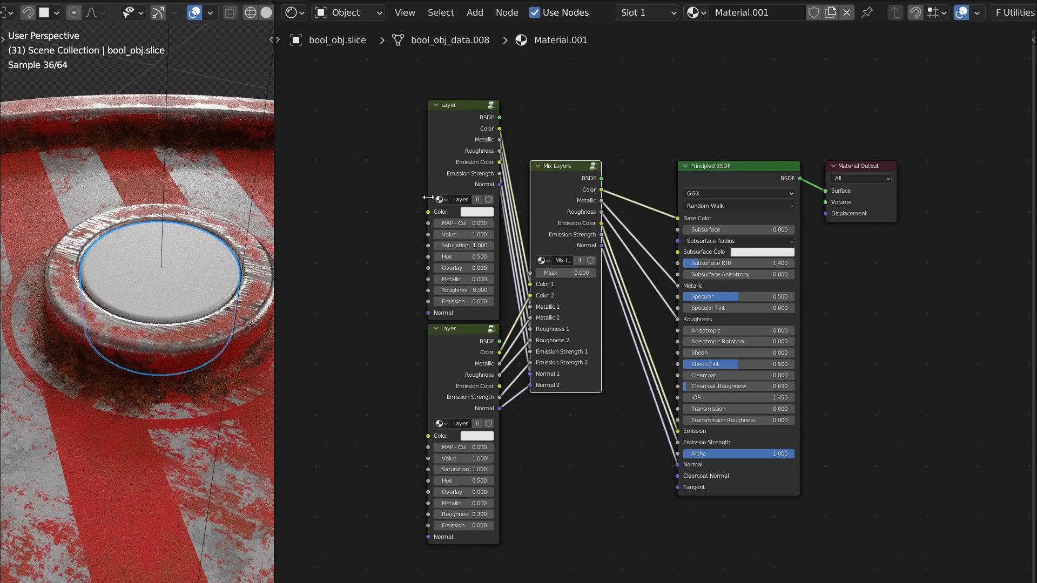
scroll(451, 171, "up", 3)
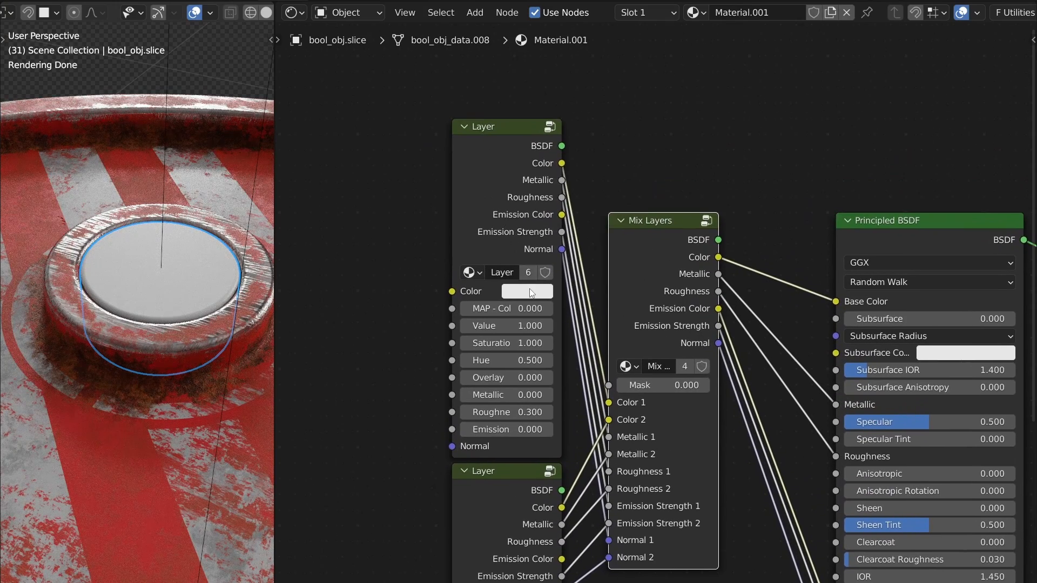
Darken the upper Layer's Color to an HSV value of 0.02.
left_click(533, 288)
left_click(559, 257)
type(".2")
key("Return")
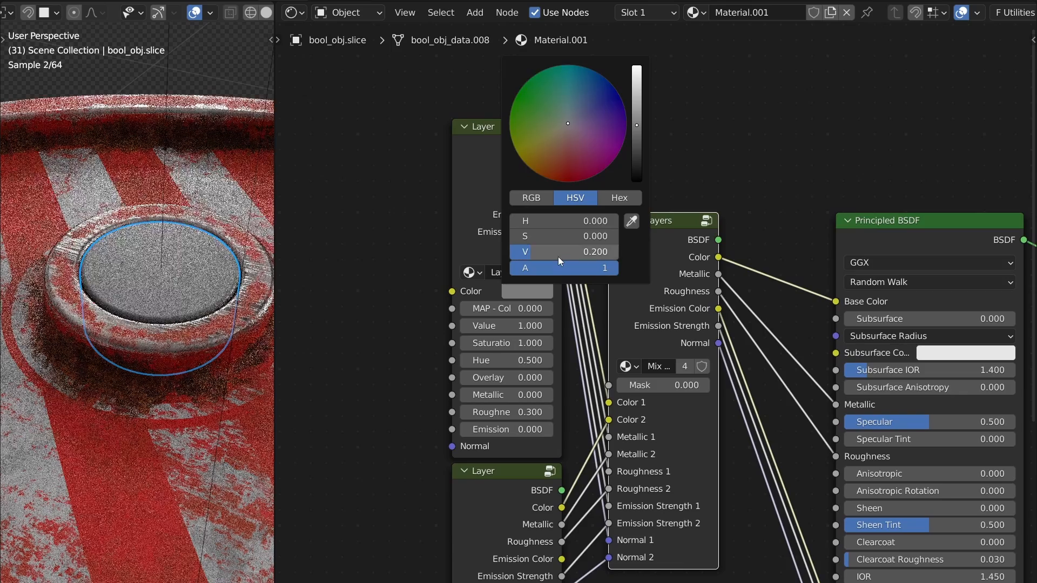
left_click(559, 257)
type(".02")
key("Return")
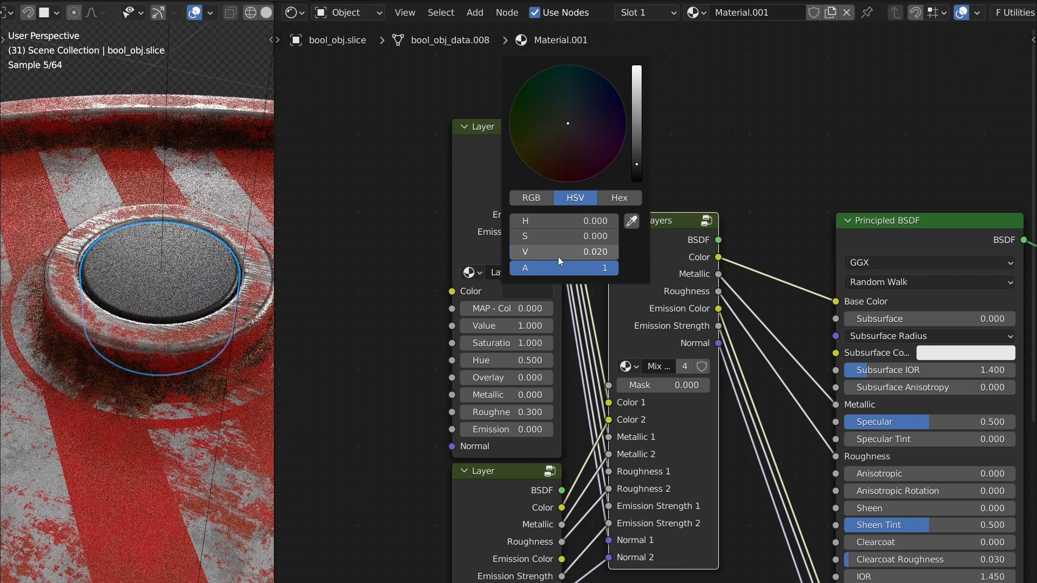
Add a Grain 02 node from the Normals section and connect its Normal to the upper Layer's Normal.
middle_click_drag(416, 294, 499, 287)
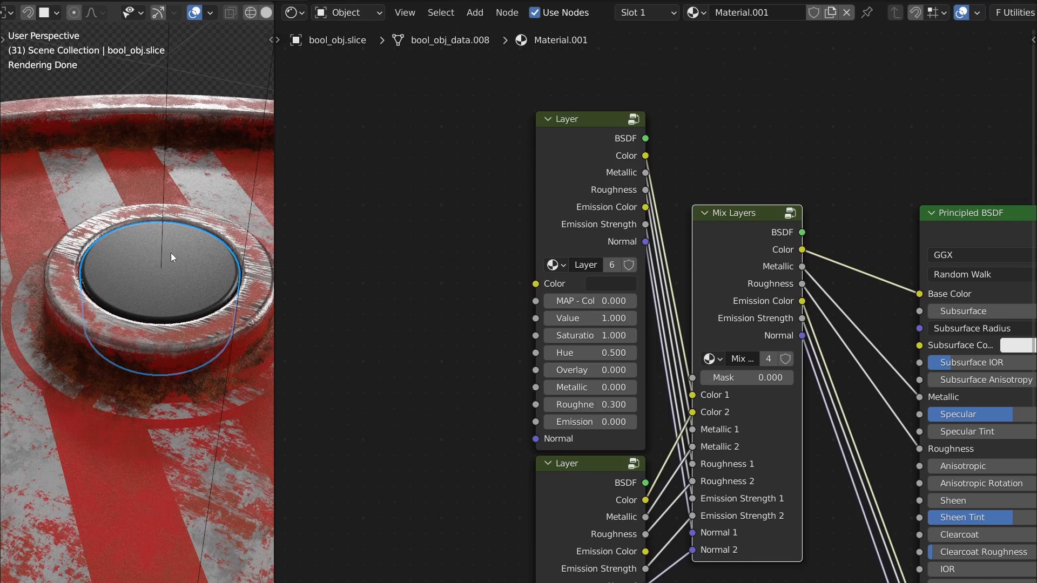
scroll(167, 248, "up", 4)
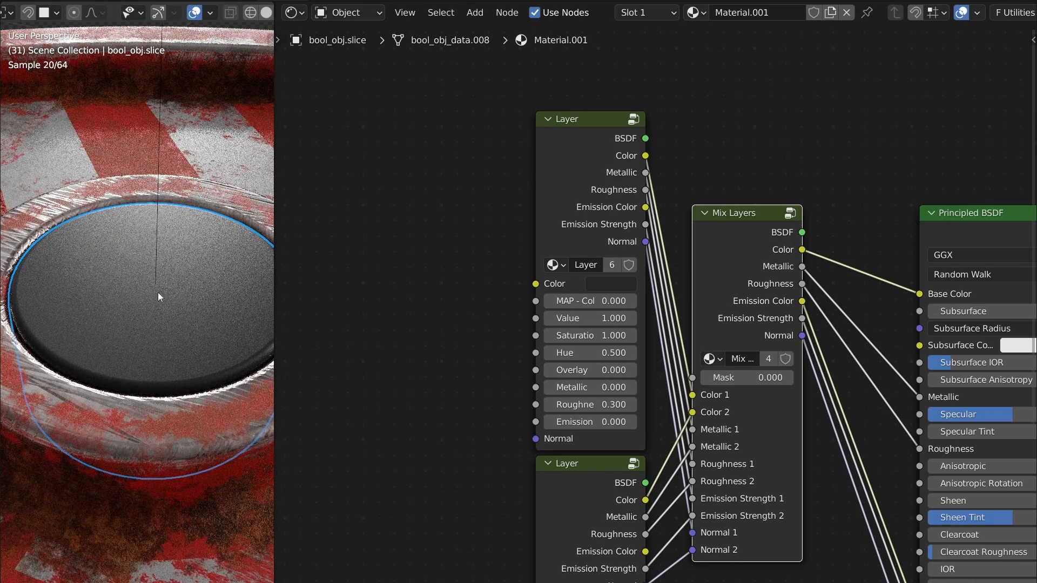
key("n")
left_click(960, 81)
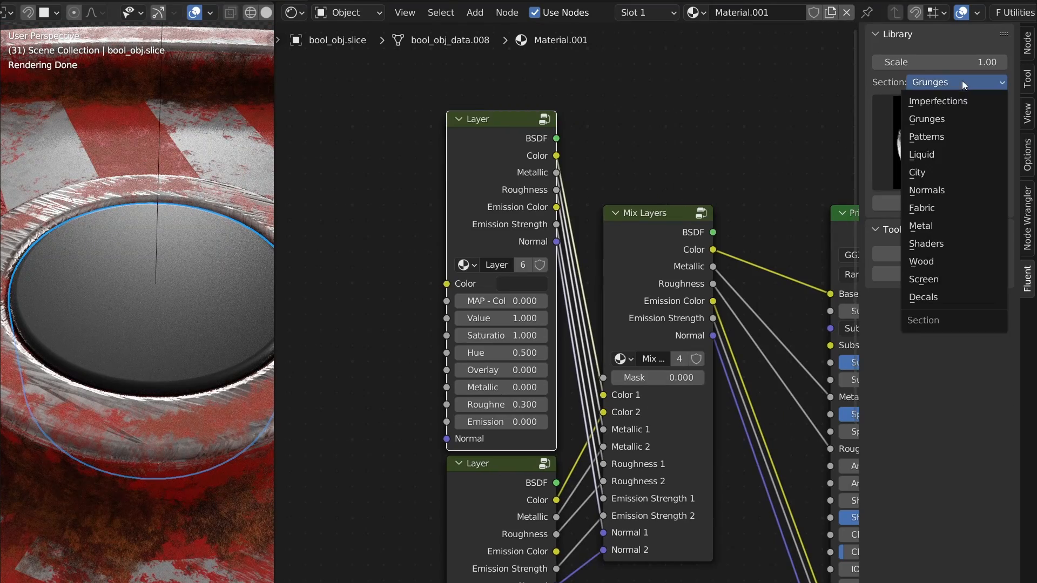
left_click(948, 190)
left_click(946, 153)
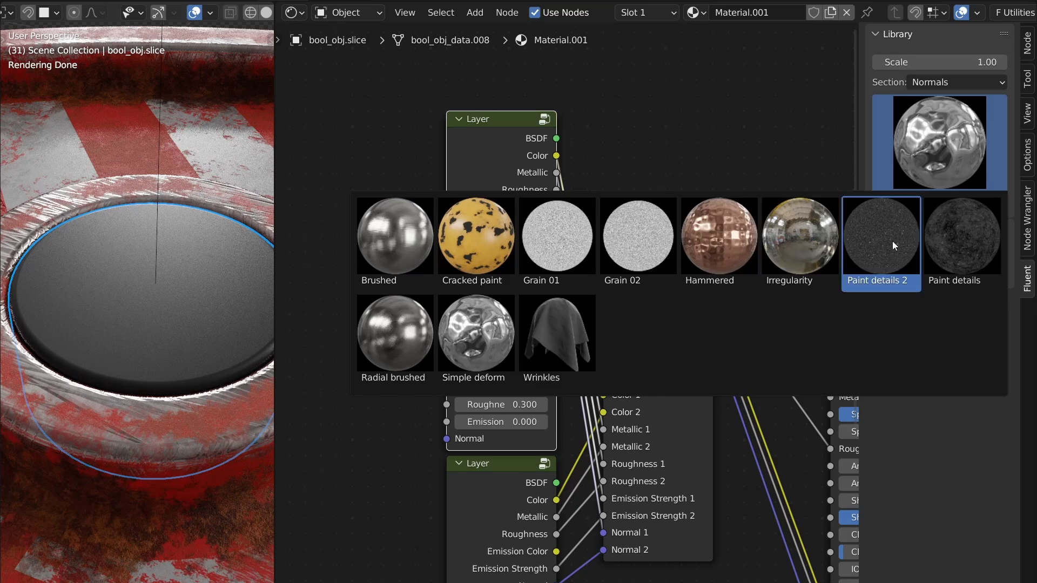
left_click(634, 242)
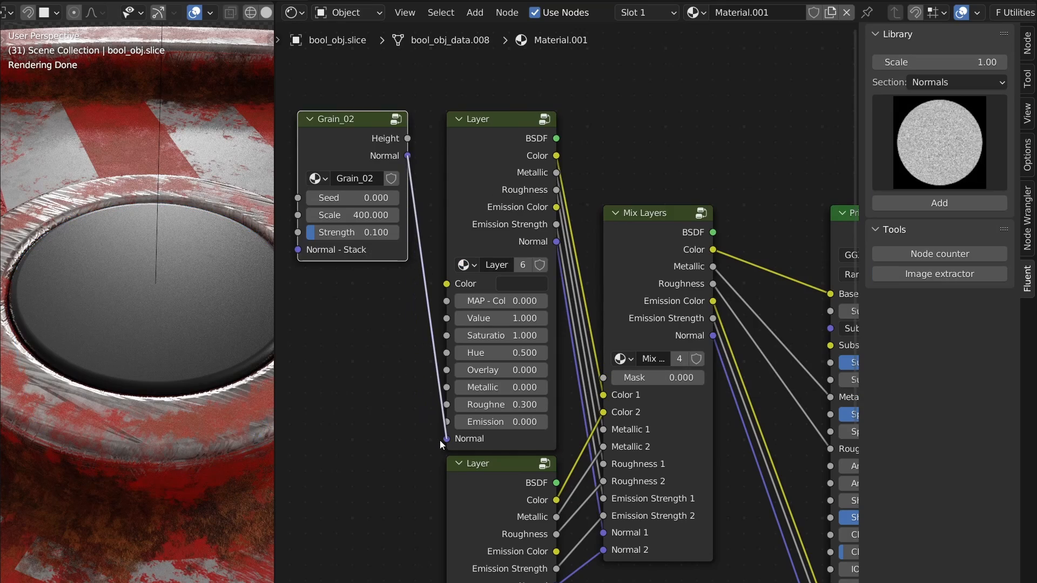
left_click_drag(439, 439, 440, 440)
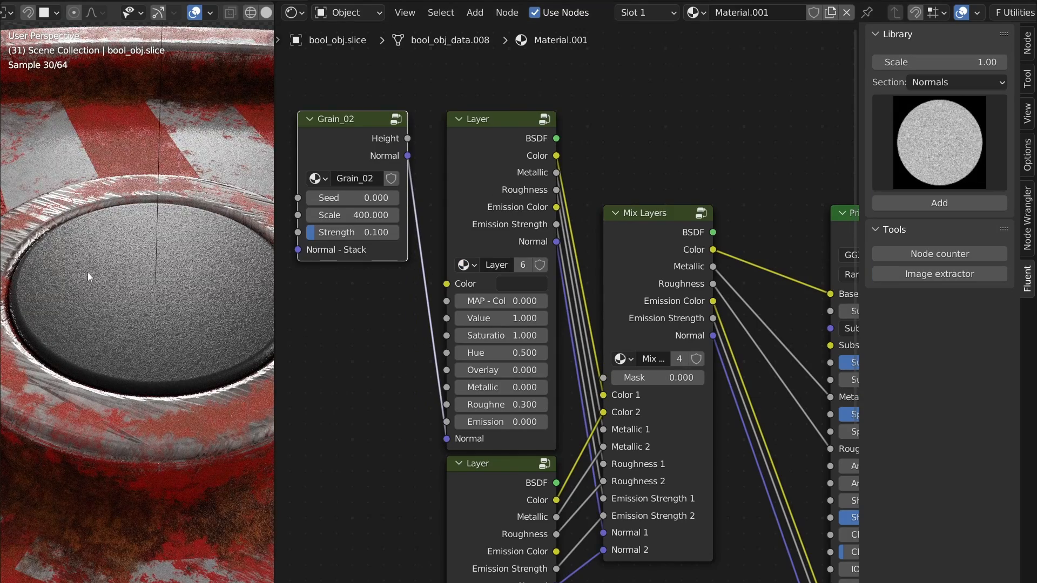
Add a Dented node from the Imperfections section in front of the Grain_02 node.
middle_click_drag(374, 276, 534, 312)
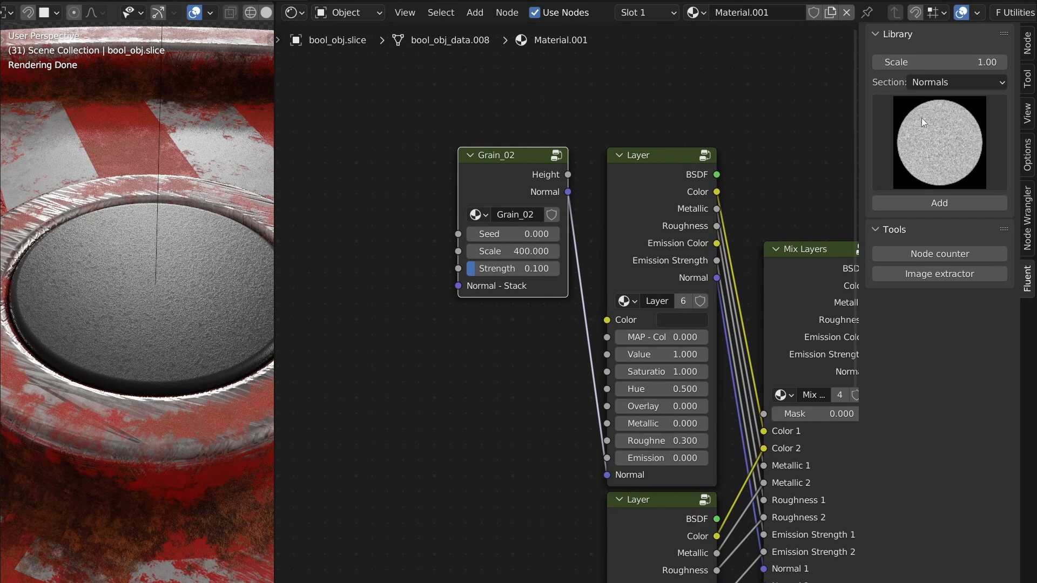
left_click(942, 82)
left_click(936, 100)
left_click(932, 127)
left_click(413, 241)
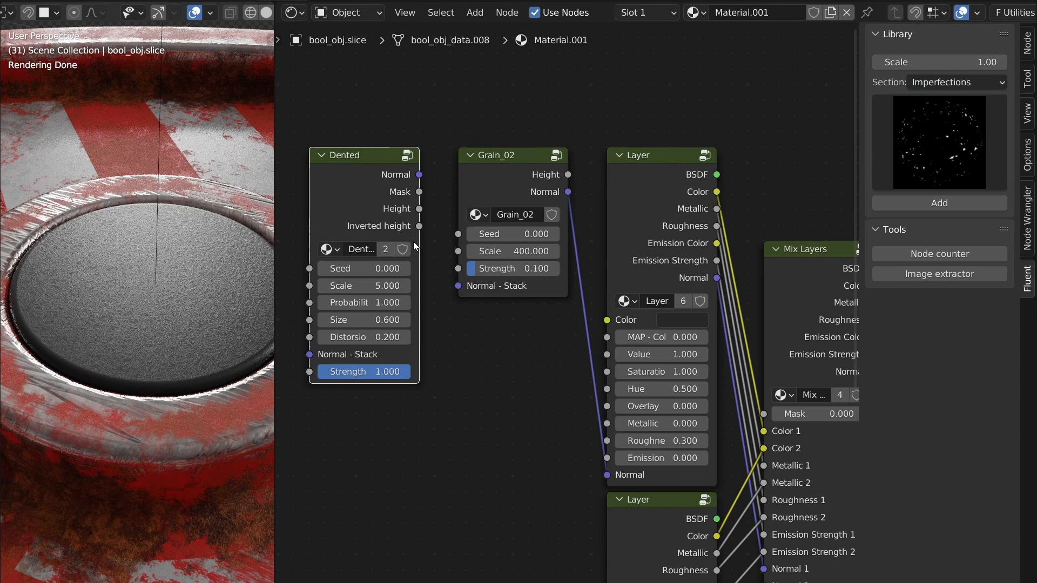
Connect Dented's Normal to Grain_02's Normal - Stack and set Dented's seed to 1.6, scale to 18.4, probability to 0.46 and size to 0.63.
left_click_drag(446, 280, 458, 286)
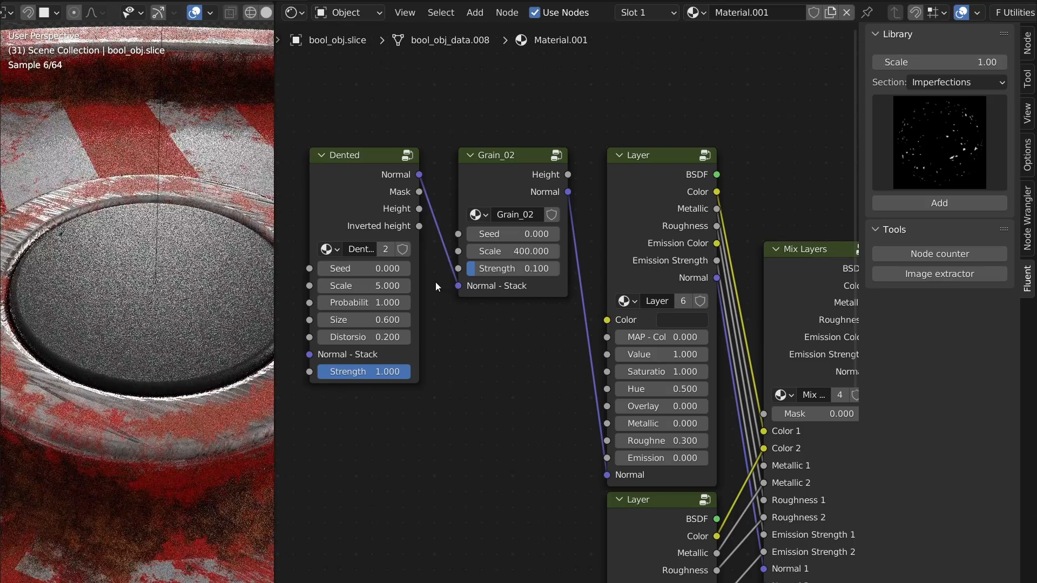
left_click(369, 217)
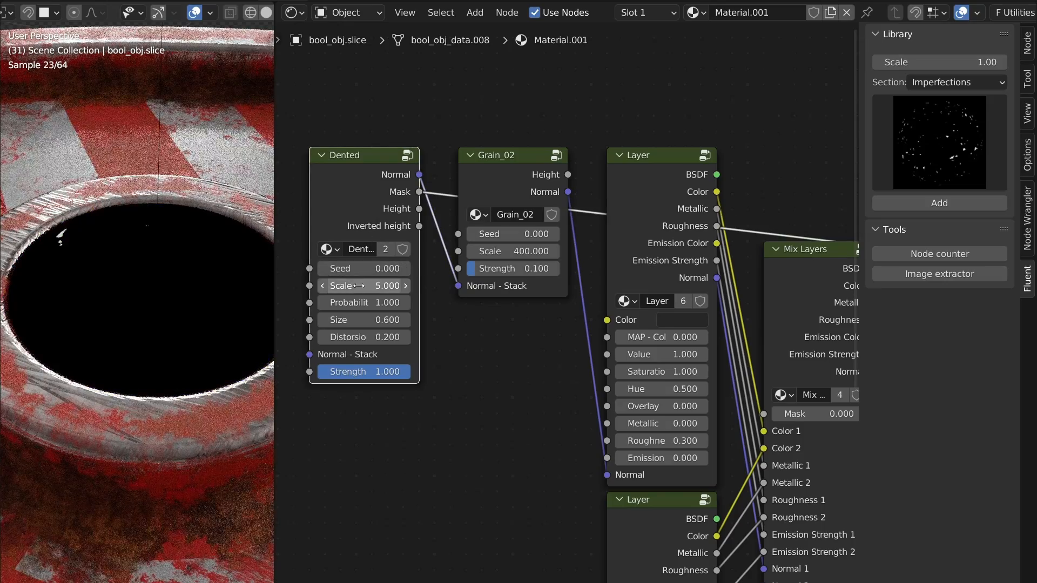
left_click_drag(357, 286, 427, 286)
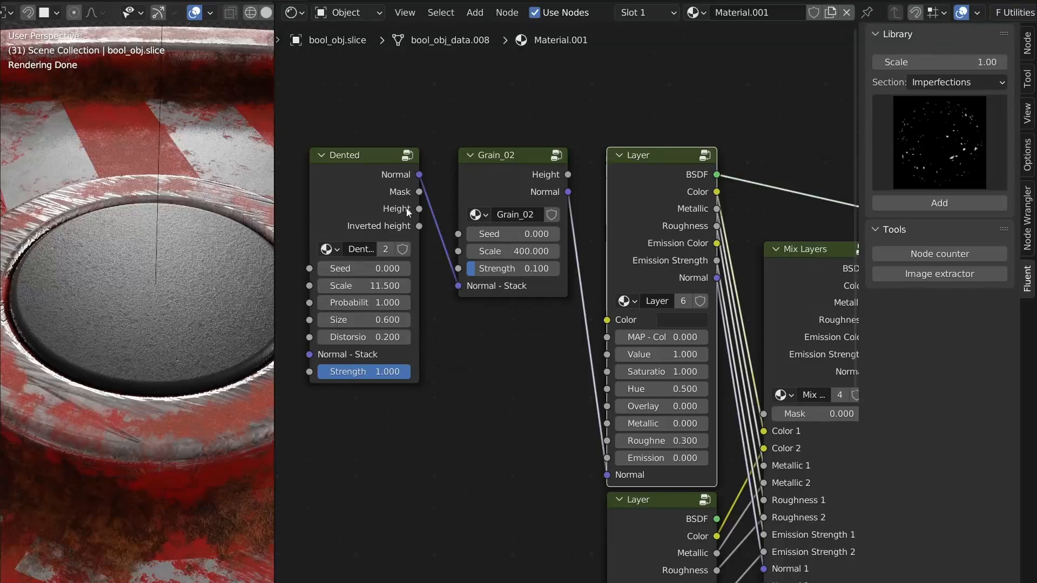
left_click_drag(351, 268, 402, 286)
left_click_drag(364, 319, 352, 300)
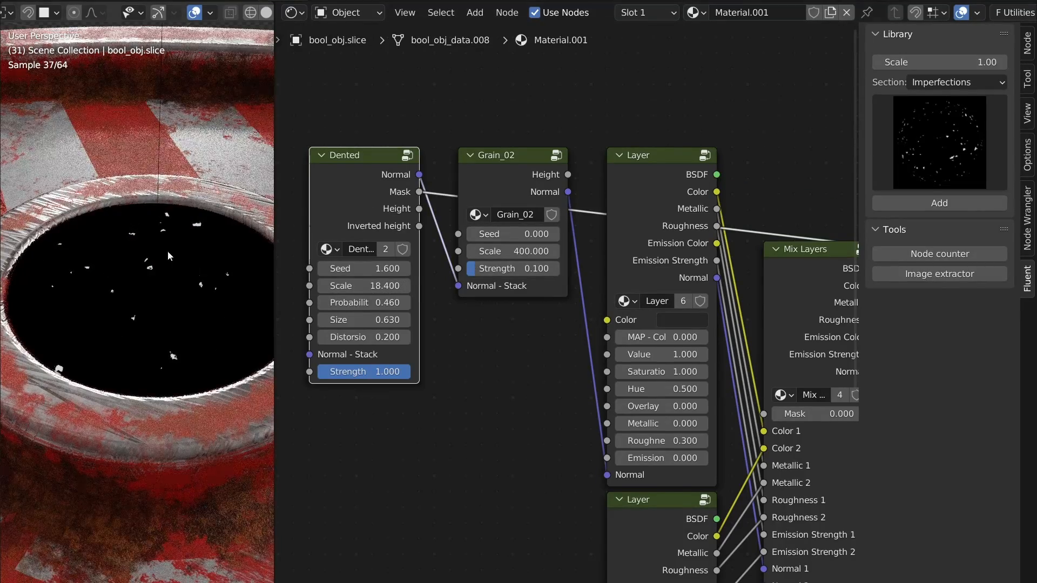
left_click(637, 216, "ctrl+shift")
left_click(372, 190)
Add a Scratches node from the Imperfections section and connect its Normal to the Dented node's Normal - Stack.
middle_click_drag(345, 193, 527, 216)
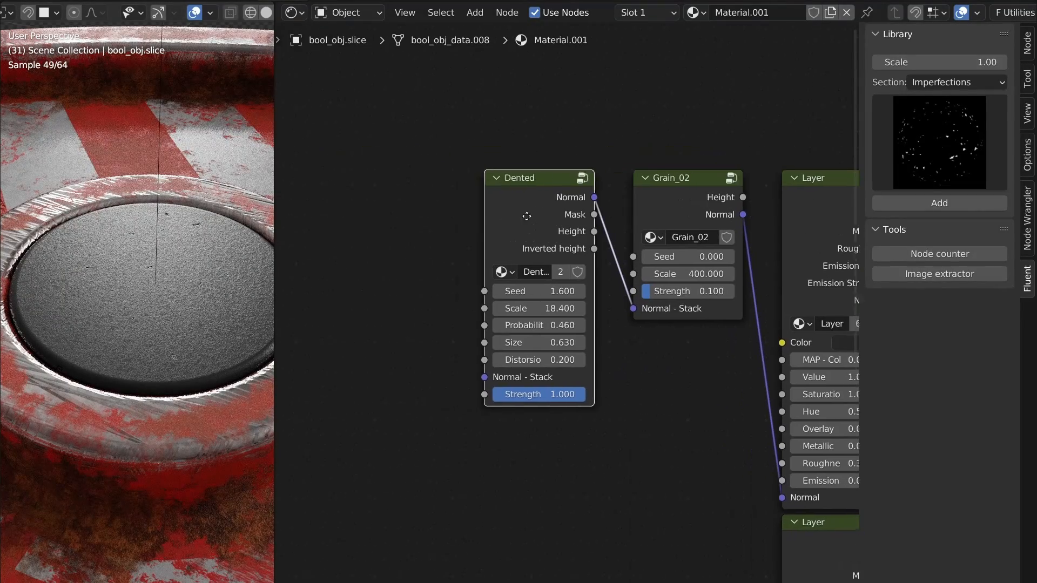
left_click(931, 112)
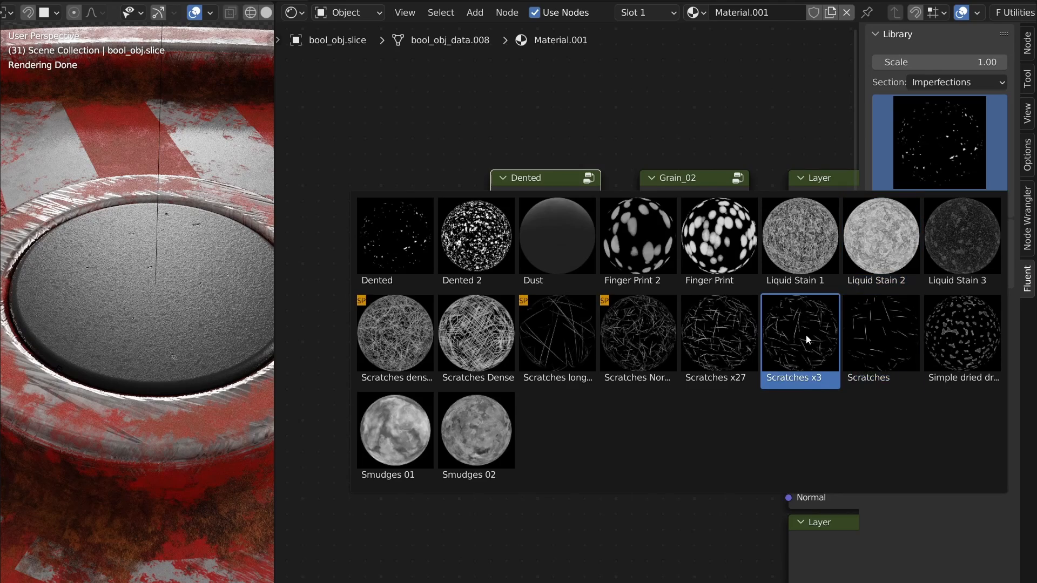
left_click(876, 342)
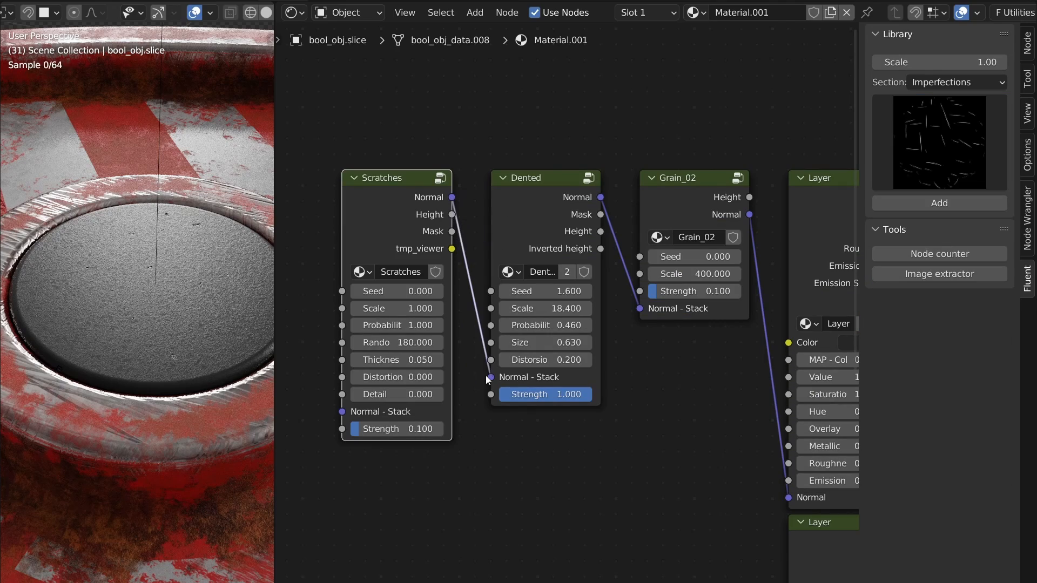
Set the Scratches node's scale to 3.6, distortion to 4.2, detail to 0.9 and strength to 0.2.
left_click(394, 225, "ctrl+shift")
left_click(393, 226, "ctrl+shift")
left_click(394, 226, "ctrl+shift")
left_click_drag(397, 291, 423, 291)
left_click_drag(399, 360, 413, 377)
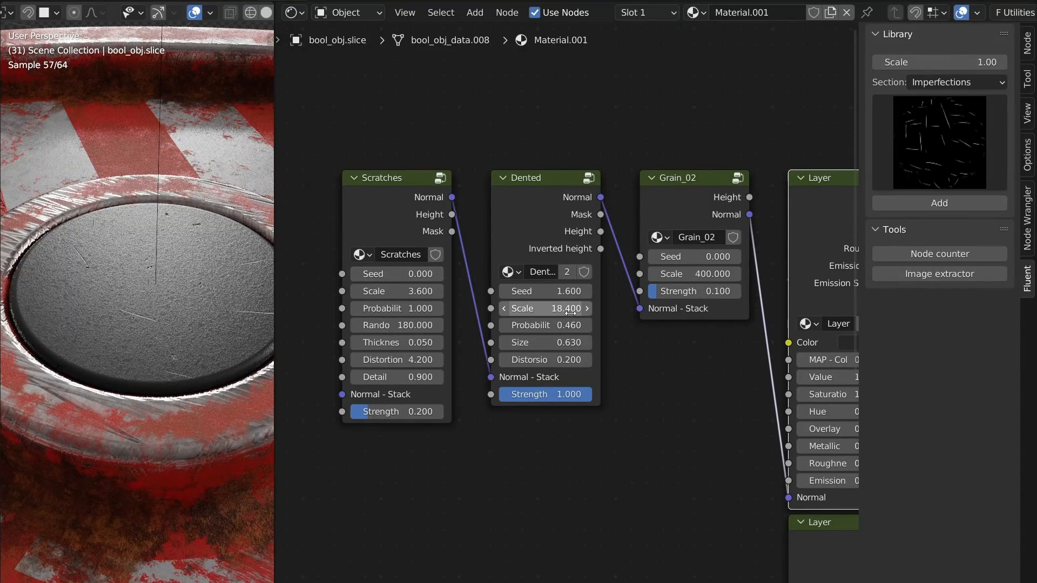
Move the Scratches, Dented and Grain_02 nodes together down beside the upper Layer's Normal input.
middle_click_drag(571, 312, 495, 298)
scroll(495, 298, "down", 4)
left_click_drag(339, 159, 356, 190)
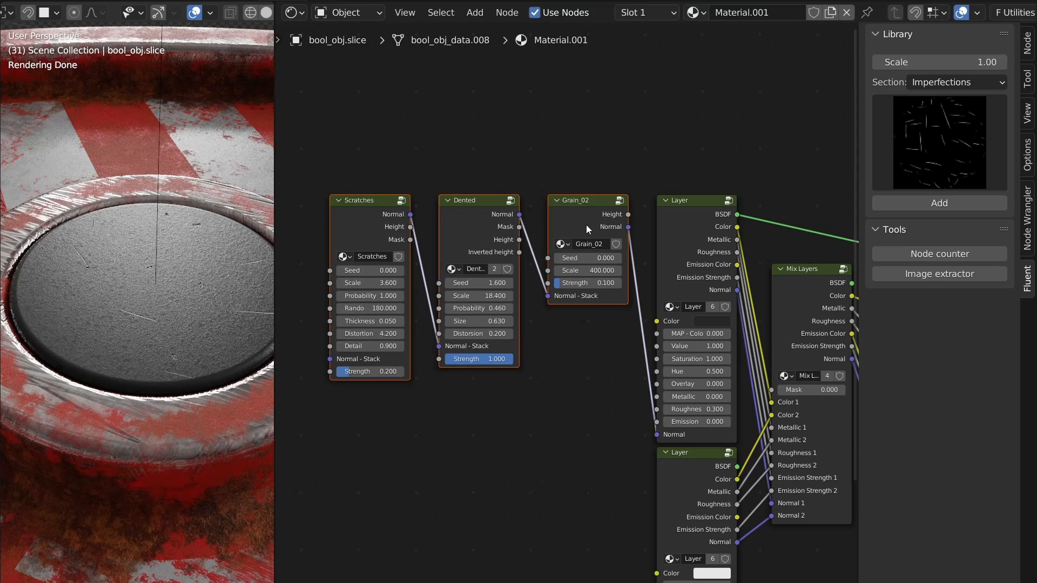
left_click_drag(585, 225, 575, 422)
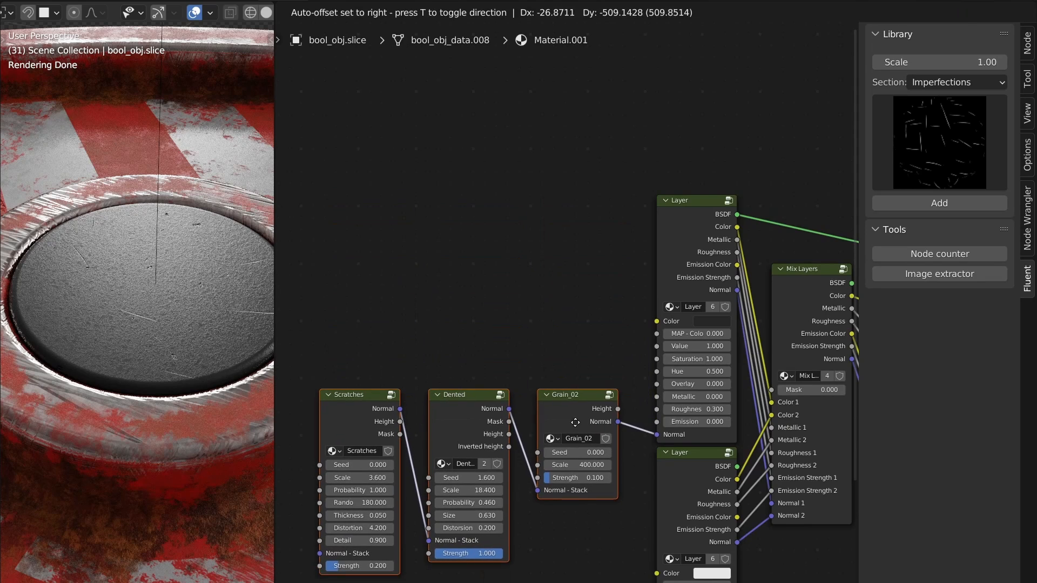
left_click(654, 261)
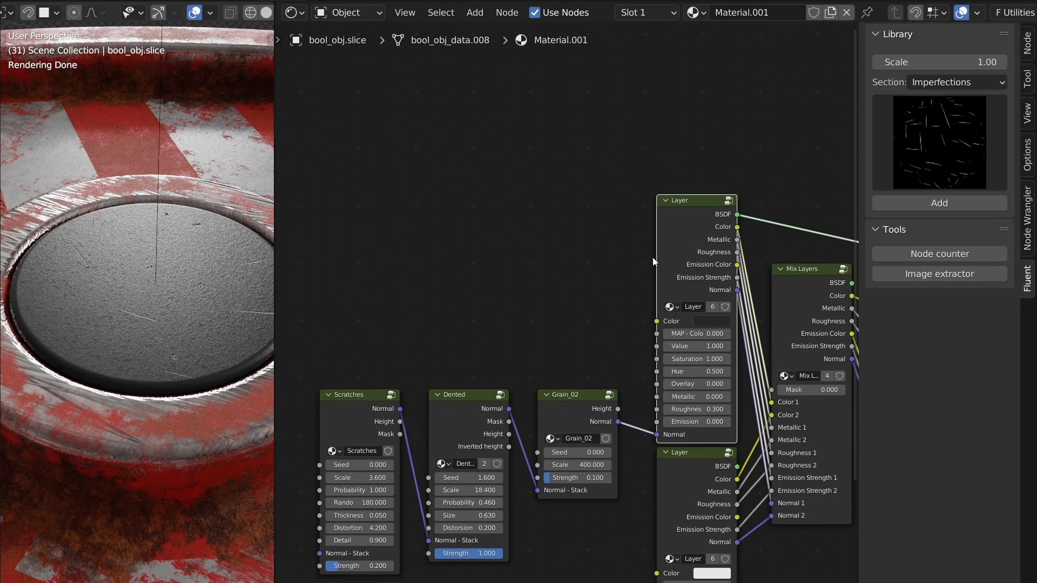
Add a Grunge 04 node from the Grunges section and connect its Result to the upper Layer's MAP - Color variation.
left_click(954, 86)
left_click(947, 157)
left_click(939, 152)
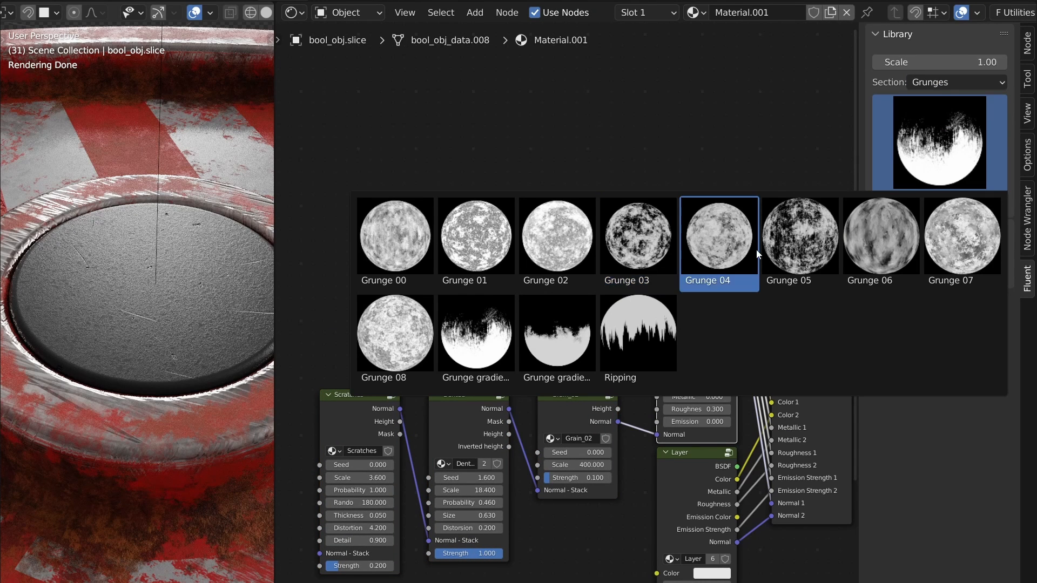
left_click(701, 241)
left_click(490, 177)
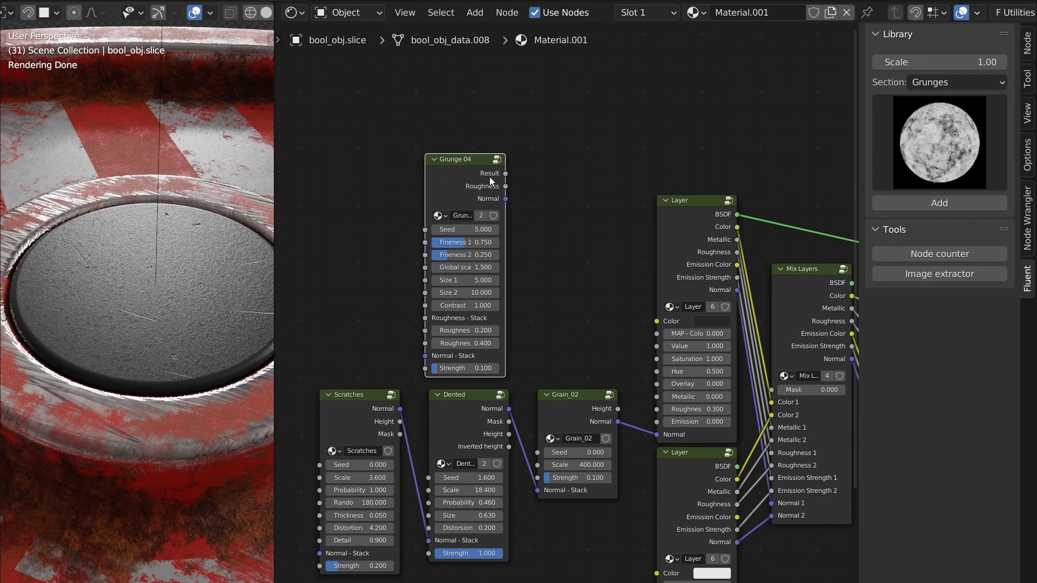
left_click_drag(652, 326, 654, 332)
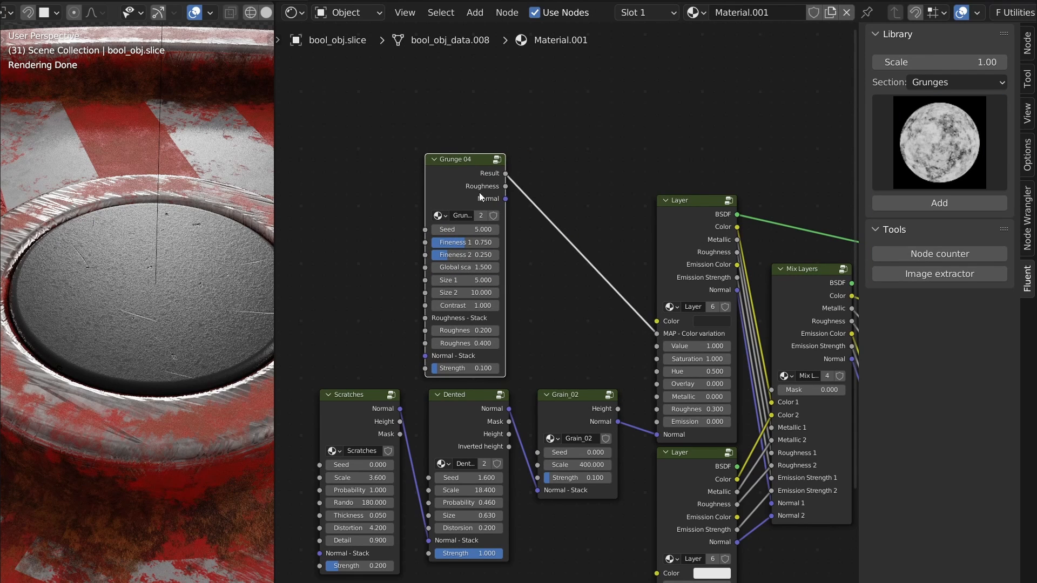
Collapse the Grunge 04 node beside the upper Layer and set that Layer's Value to 3.
left_click(435, 159)
left_click_drag(452, 165, 458, 284)
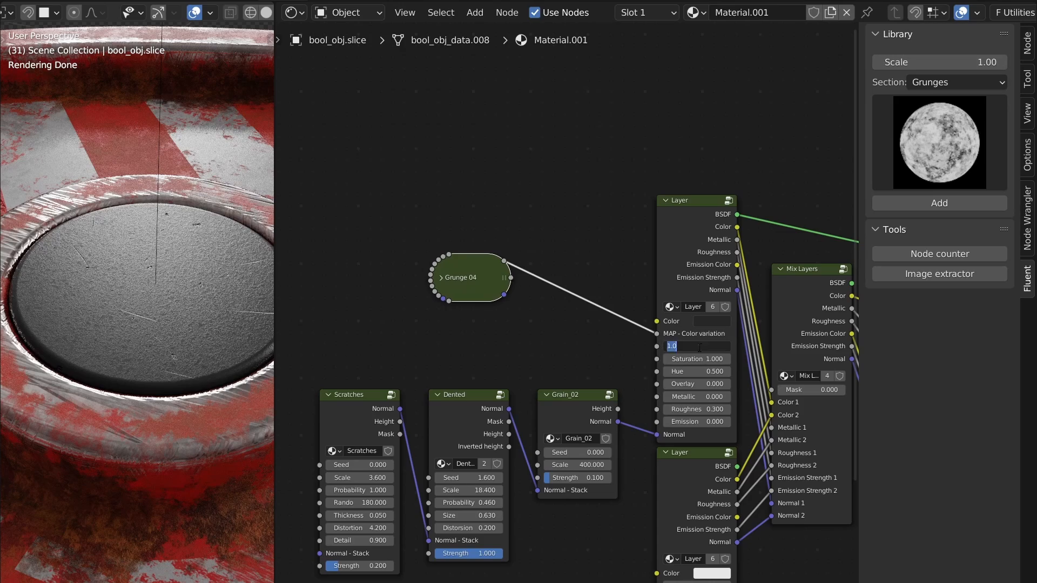
type("2")
key("Return")
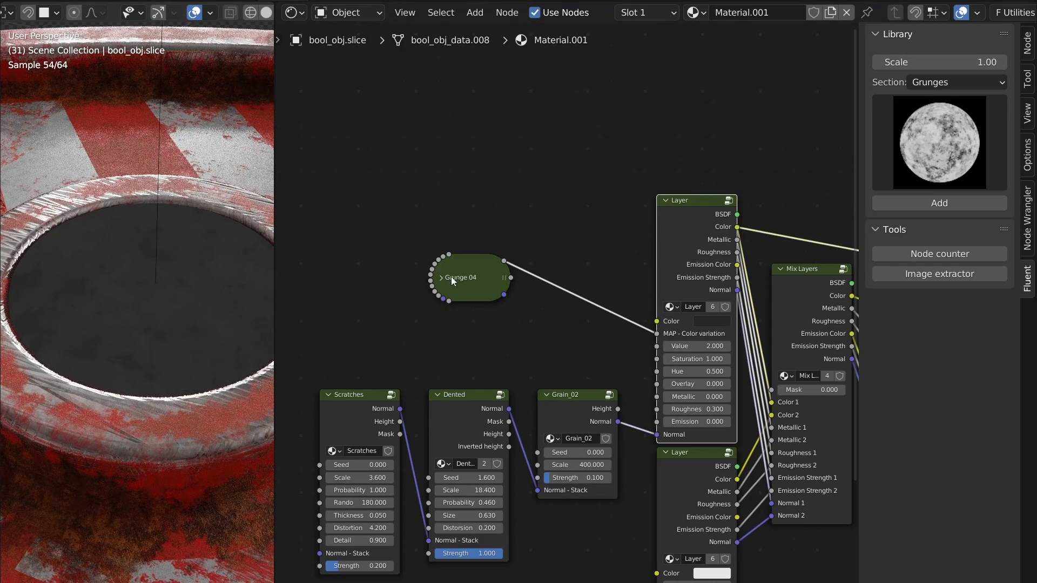
type("3")
key("Return")
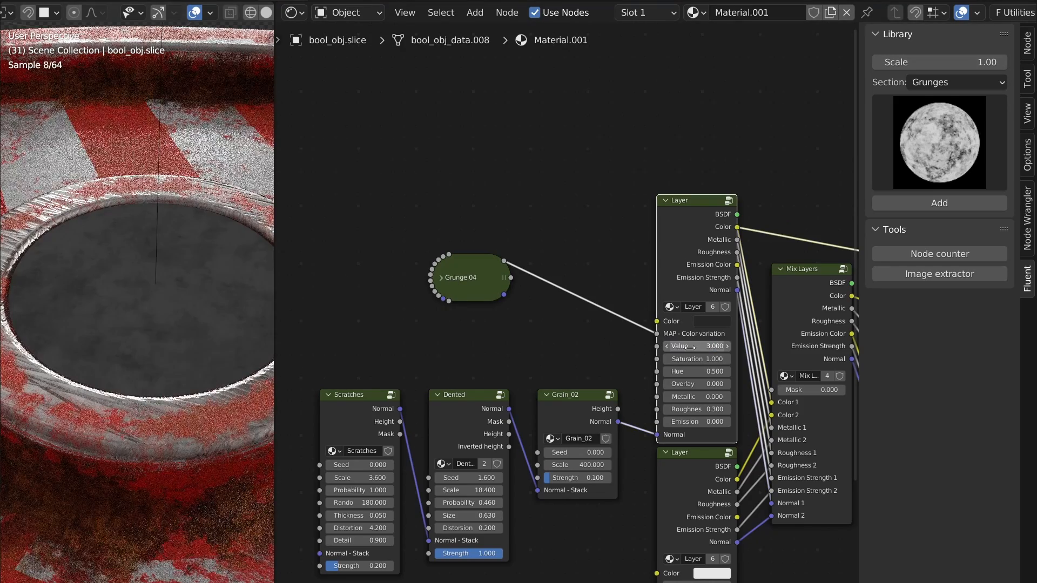
Expand the Grunge 04 node, set its global scale to 1.15, and preview the upper Layer's shading on the cap.
left_click(441, 278)
left_click_drag(442, 278, 444, 160)
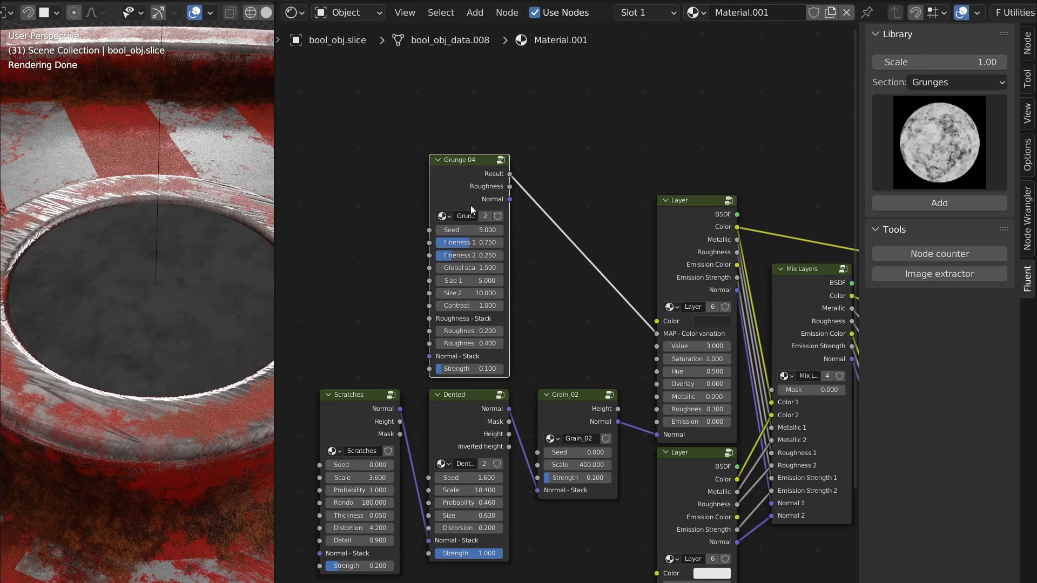
scroll(471, 205, "up", 3)
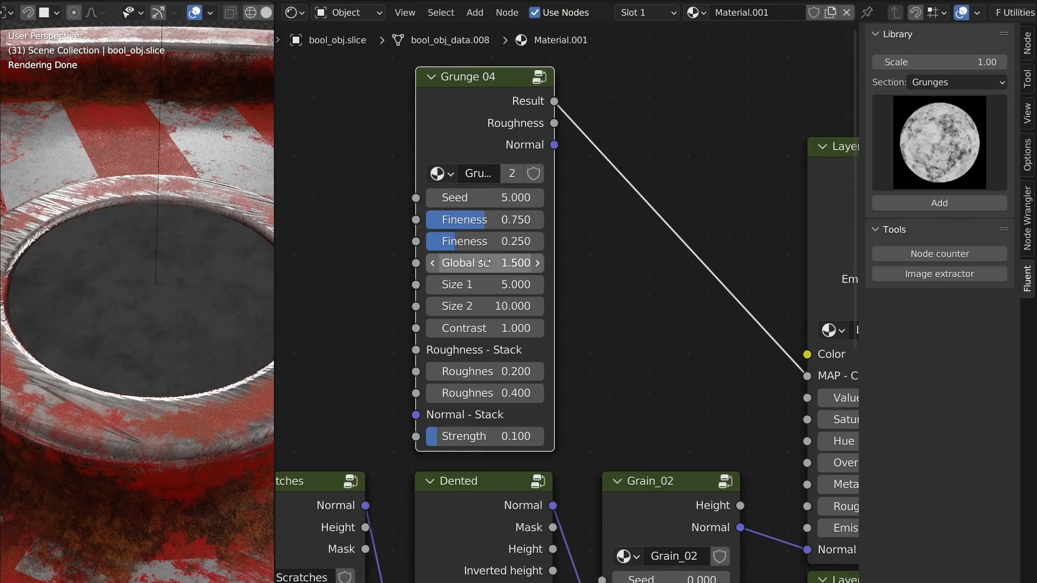
left_click_drag(486, 263, 456, 263)
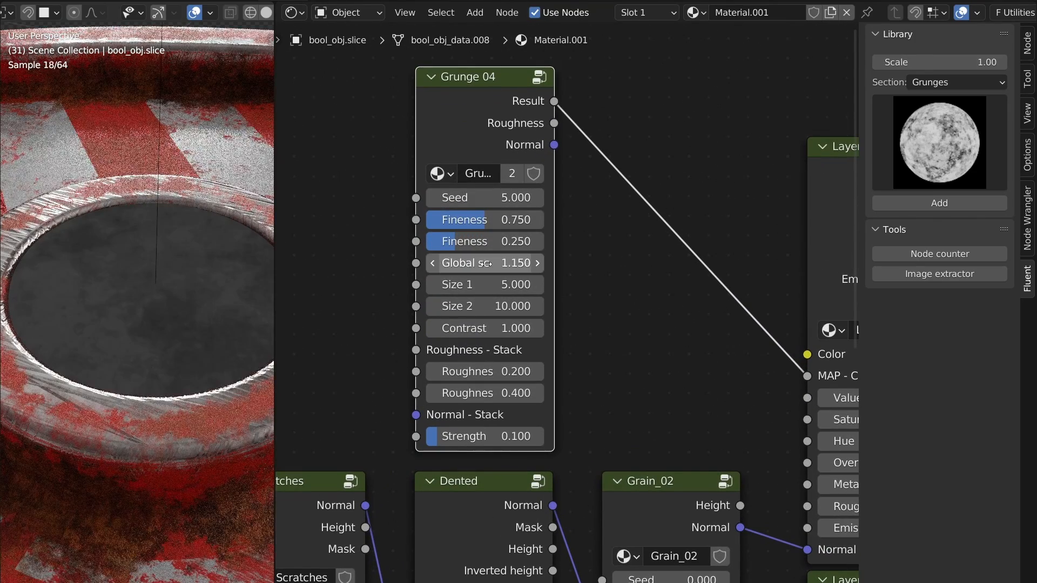
scroll(485, 263, "down", 2)
left_click(776, 219, "ctrl+shift")
left_click(776, 219, "ctrl+shift")
left_click(776, 219, "ctrl+shift")
left_click(777, 219, "ctrl+shift")
left_click(776, 219, "ctrl+shift")
left_click(776, 219, "ctrl+shift")
middle_click_drag(165, 286, 171, 360)
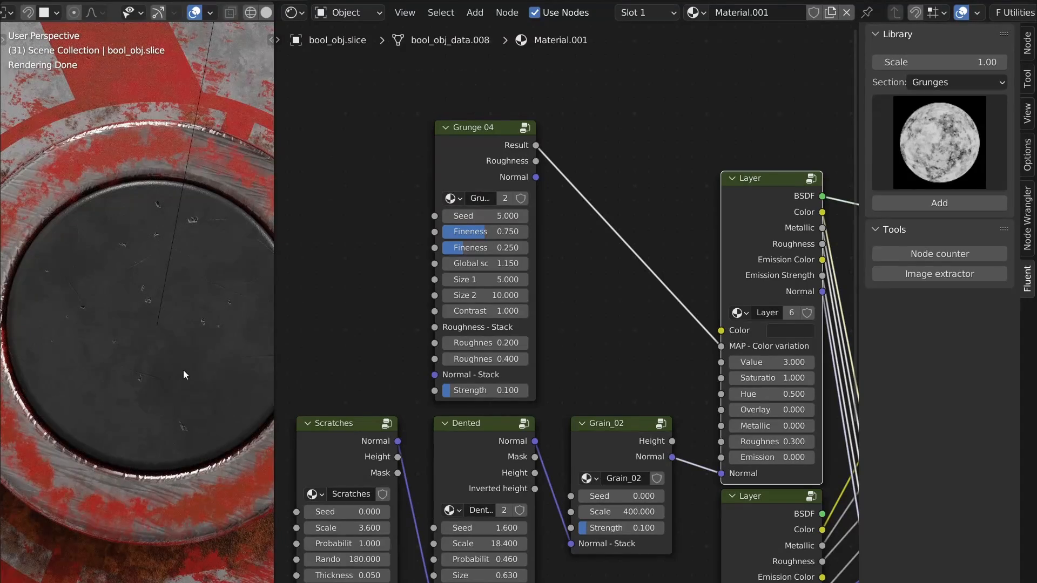
Reduce the Dented node's strength to 0.5 and check the cap from another angle.
middle_click_drag(379, 405, 391, 237)
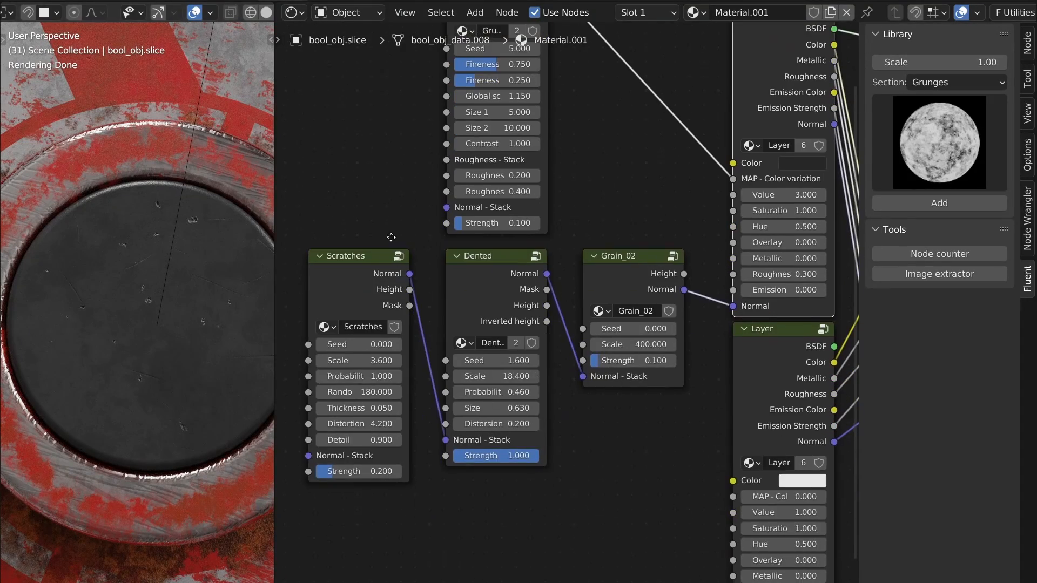
type("0.3")
key("Return")
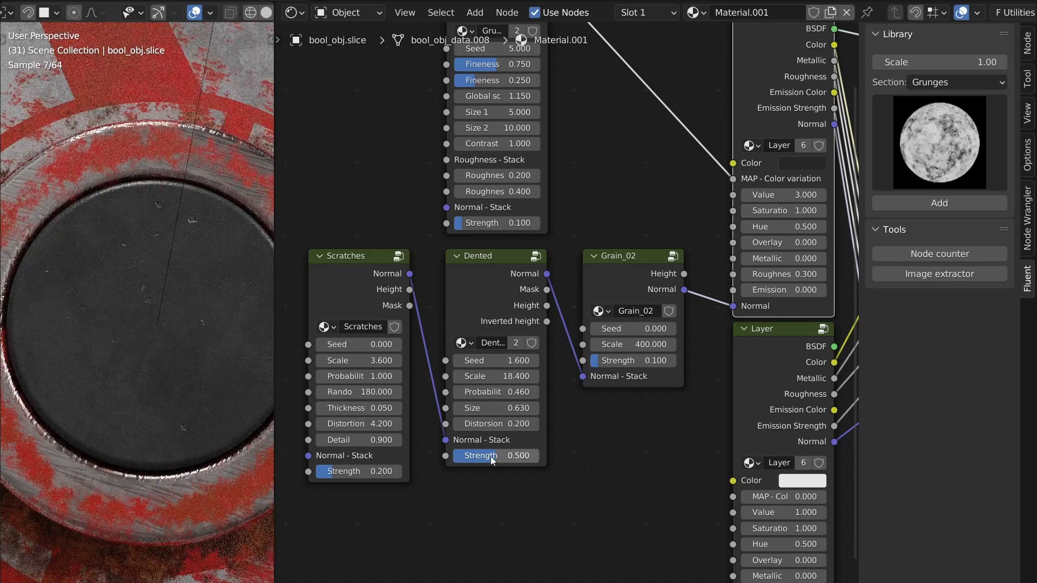
middle_click_drag(222, 323, 131, 327)
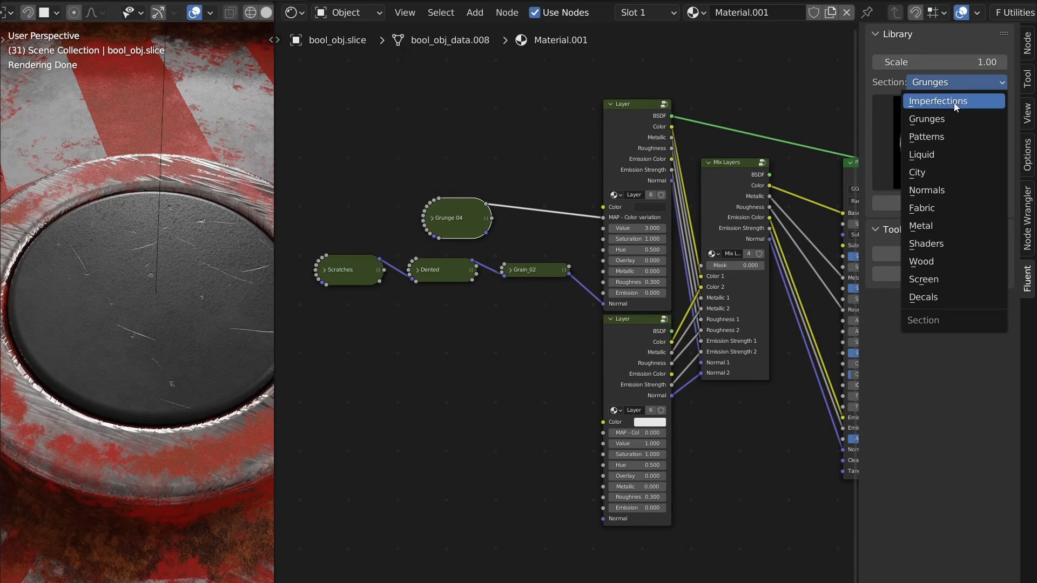
Add a Liquid Stain 1 node from the Imperfections section below the normal nodes and preview its Map on the cap.
left_click(954, 103)
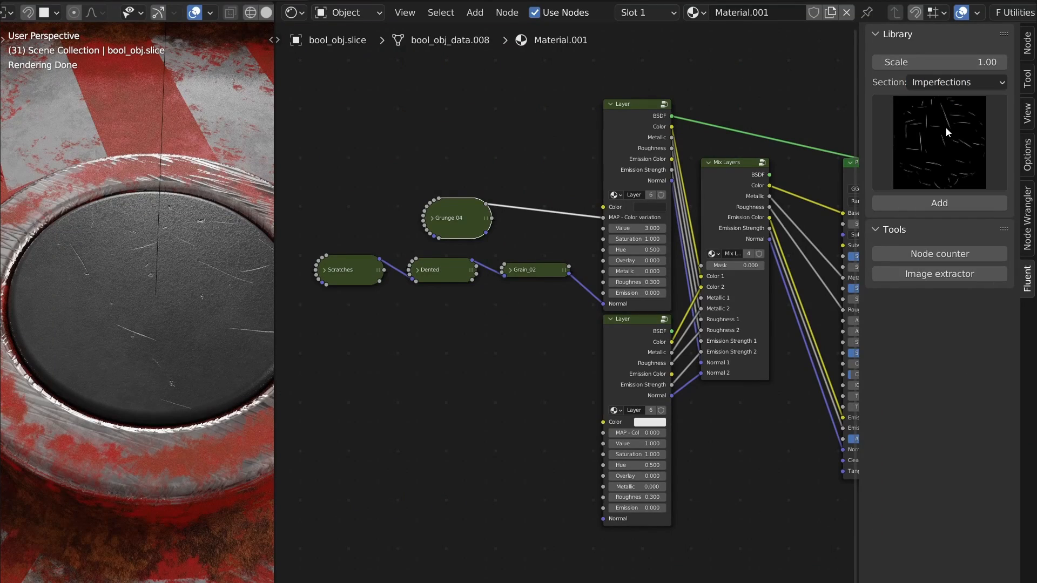
left_click(933, 133)
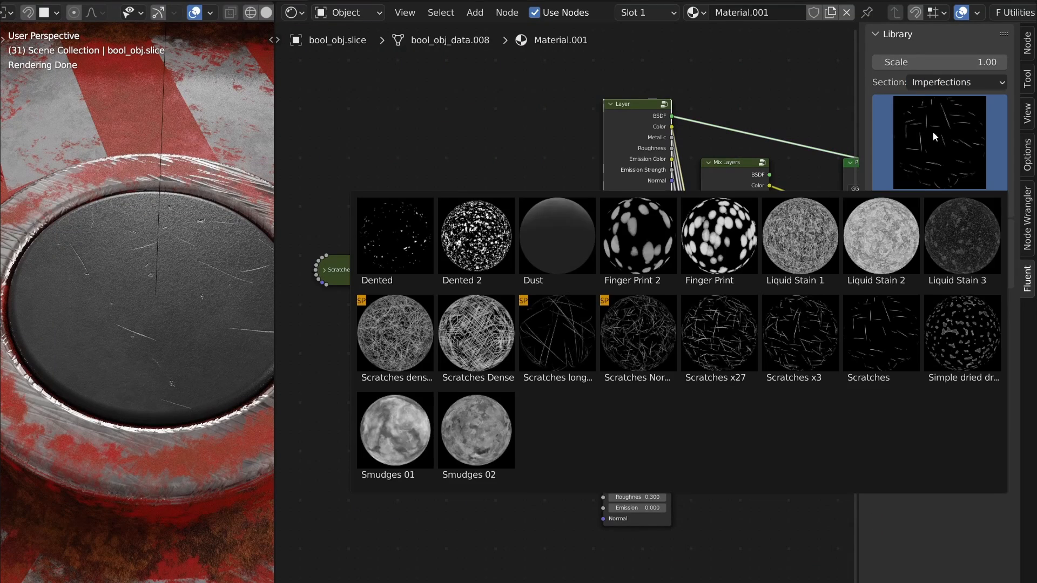
left_click(789, 238)
left_click(466, 319)
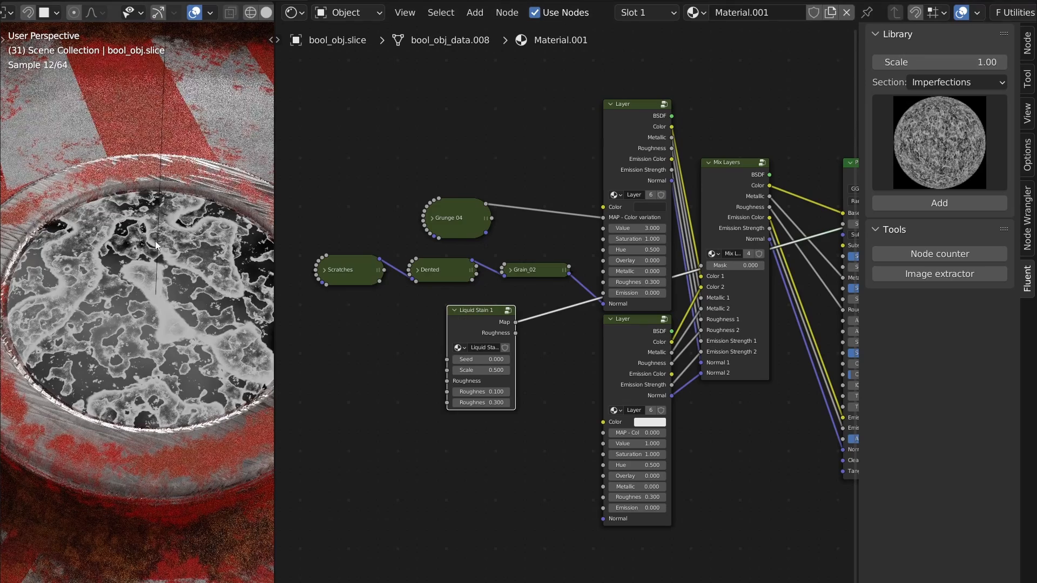
scroll(522, 378, "up", 4)
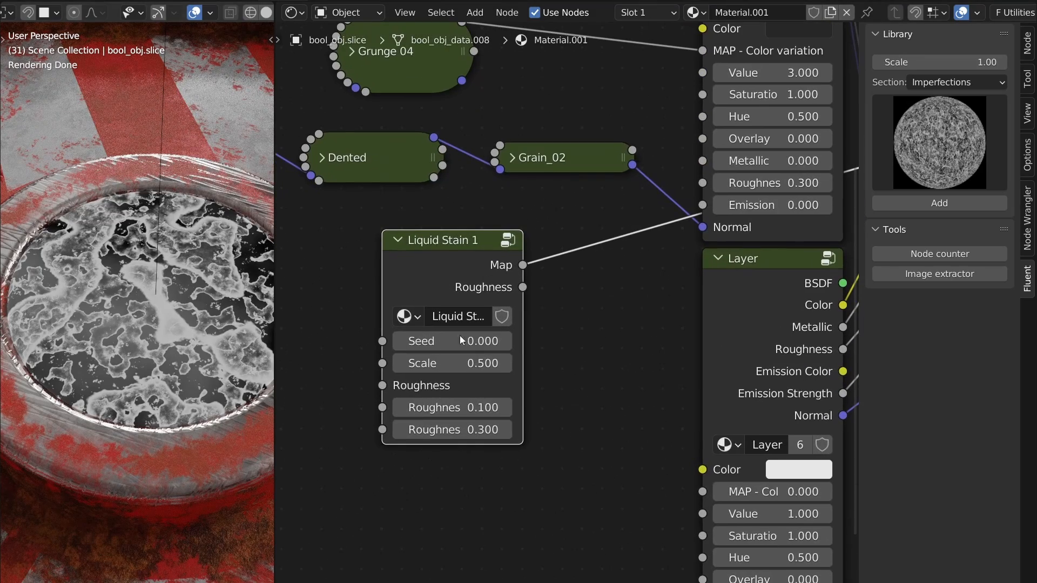
Set Liquid Stain 1's two roughness values to 0.3 and 0.5 and connect its Roughness to the upper Layer's Roughness.
type(".3")
key("Tab")
type(".5")
key("Return")
scroll(452, 263, "down", 6)
middle_click_drag(452, 263, 411, 394)
left_click(596, 169, "ctrl+shift")
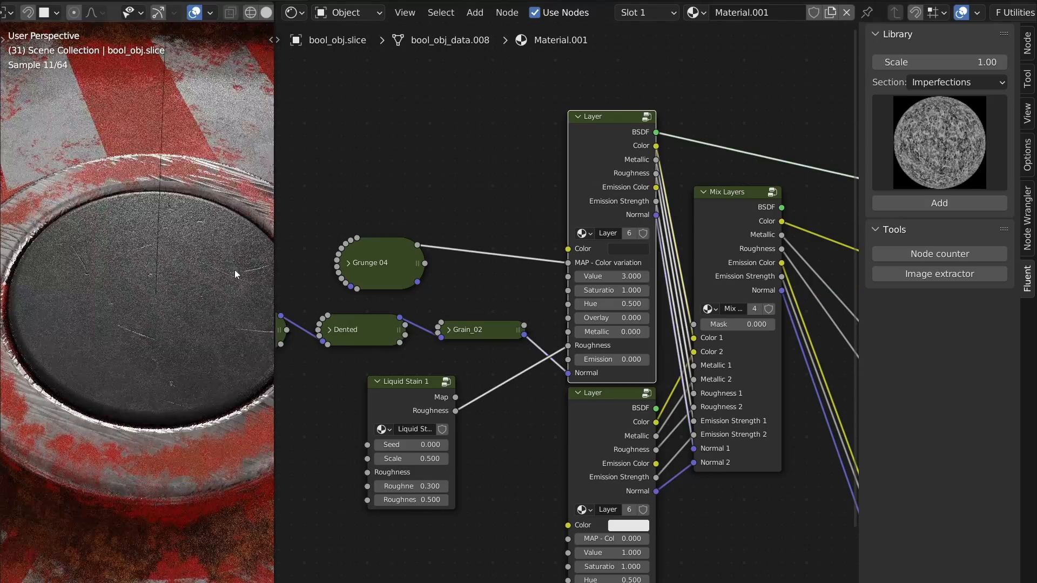
Change Liquid Stain 1's roughness values to 0.25 and 0.6 and its scale to 0.9.
scroll(400, 486, "up", 2)
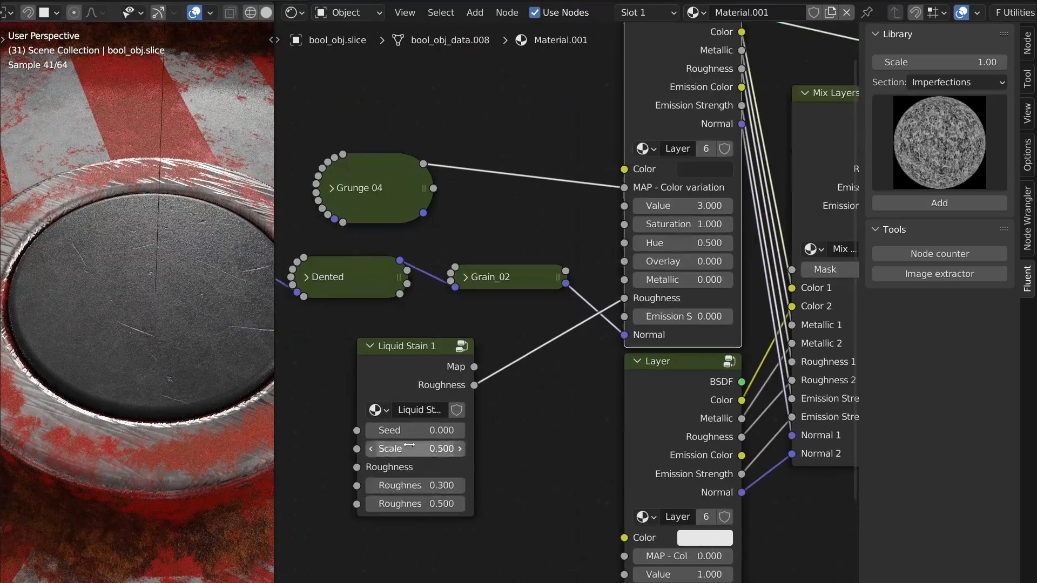
type(".25")
key("Return")
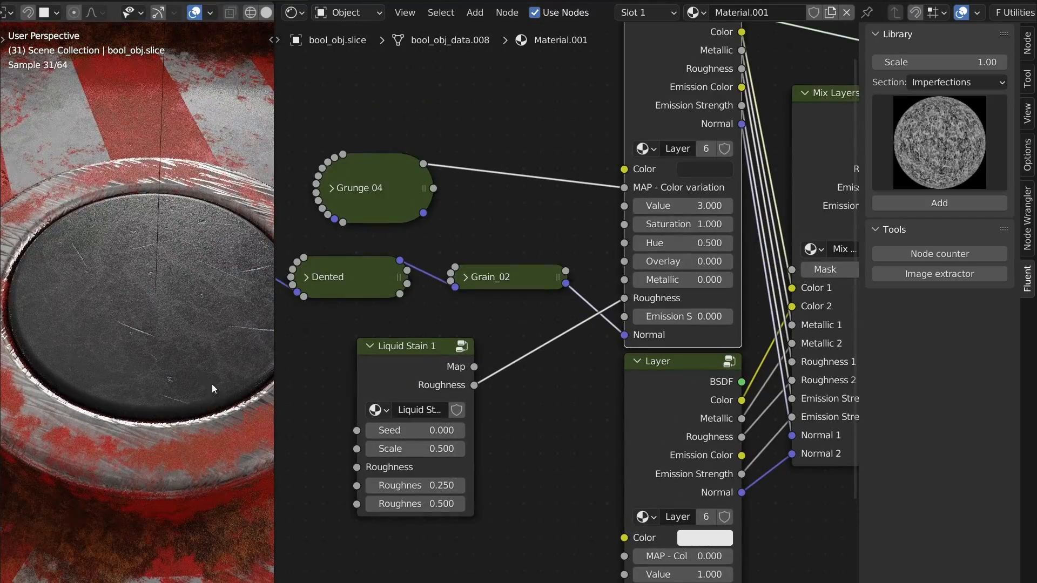
middle_click_drag(221, 400, 230, 427)
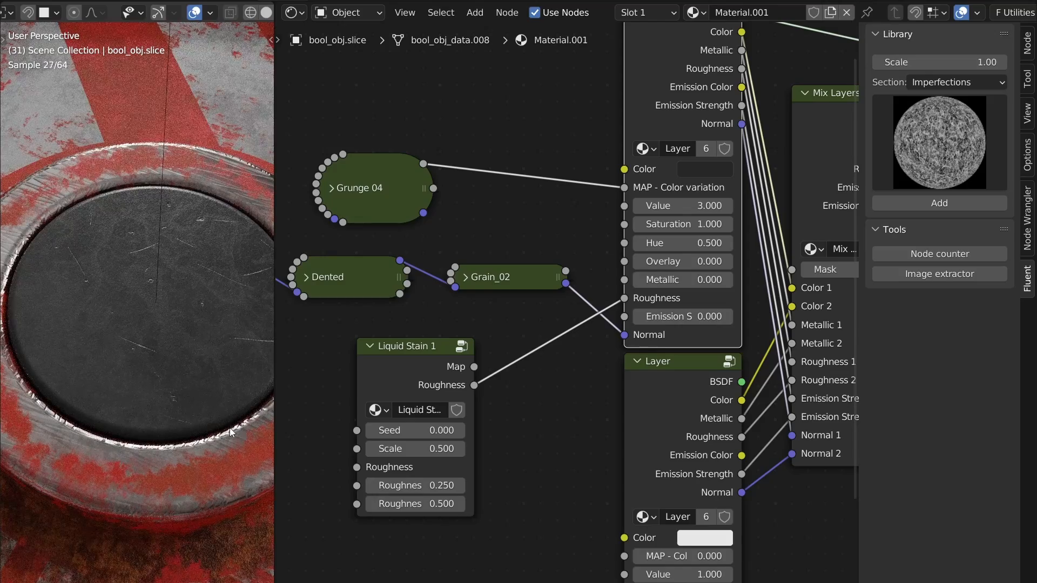
type(".6")
key("Return")
middle_click_drag(178, 318, 177, 365)
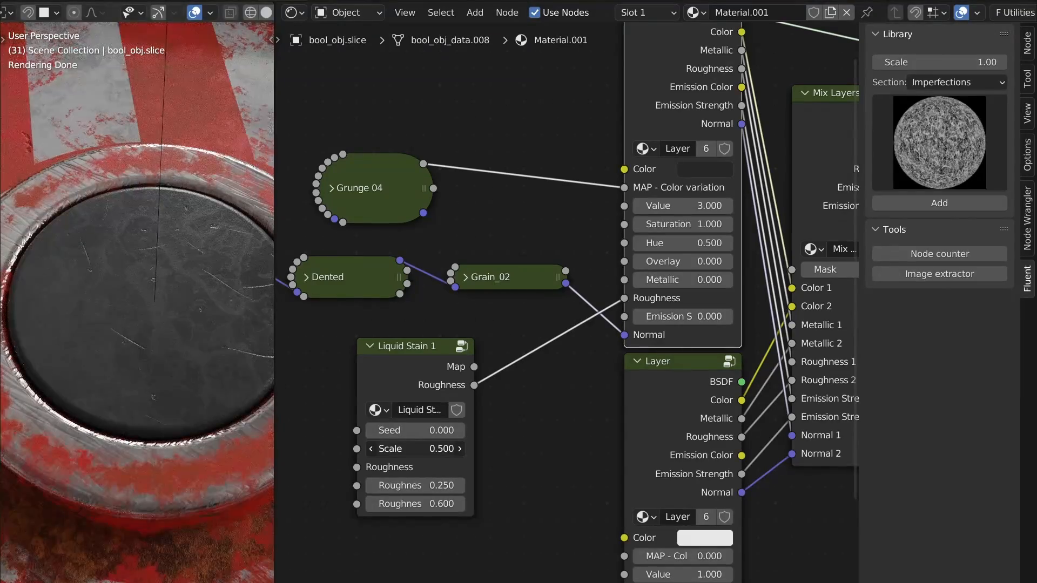
left_click_drag(415, 449, 437, 449)
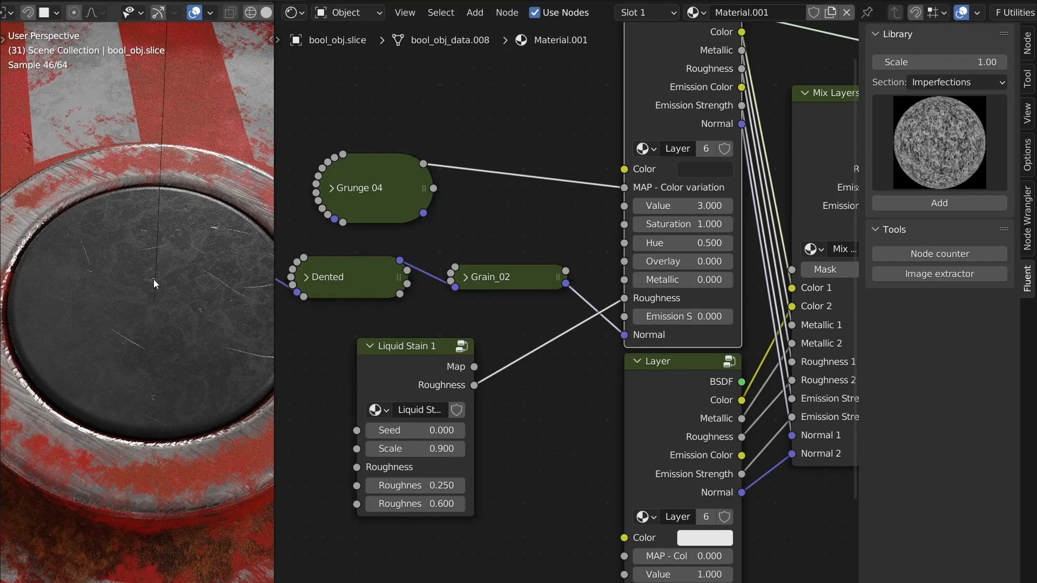
Collapse the Liquid Stain 1 node, place it above Grain_02, and preview the Mix Layers output on the cap.
left_click(370, 347)
left_click_drag(418, 346, 516, 226)
scroll(380, 368, "down", 4)
middle_click_drag(380, 368, 275, 354)
scroll(526, 197, "up", 1)
left_click(526, 198, "ctrl+shift")
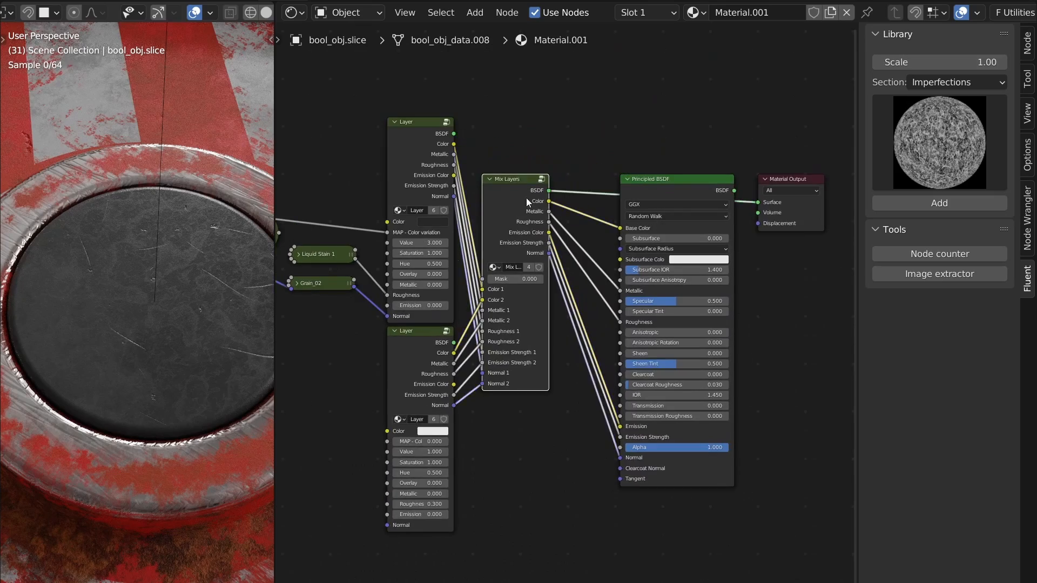
Preview the lower Layer on the cap and set its colour to a very dark brown with hue 0.031 and saturation 0.986.
scroll(514, 309, "up", 2)
left_click(514, 310, "ctrl+shift")
middle_click_drag(405, 372, 594, 313)
scroll(632, 396, "up", 6)
left_click(633, 383)
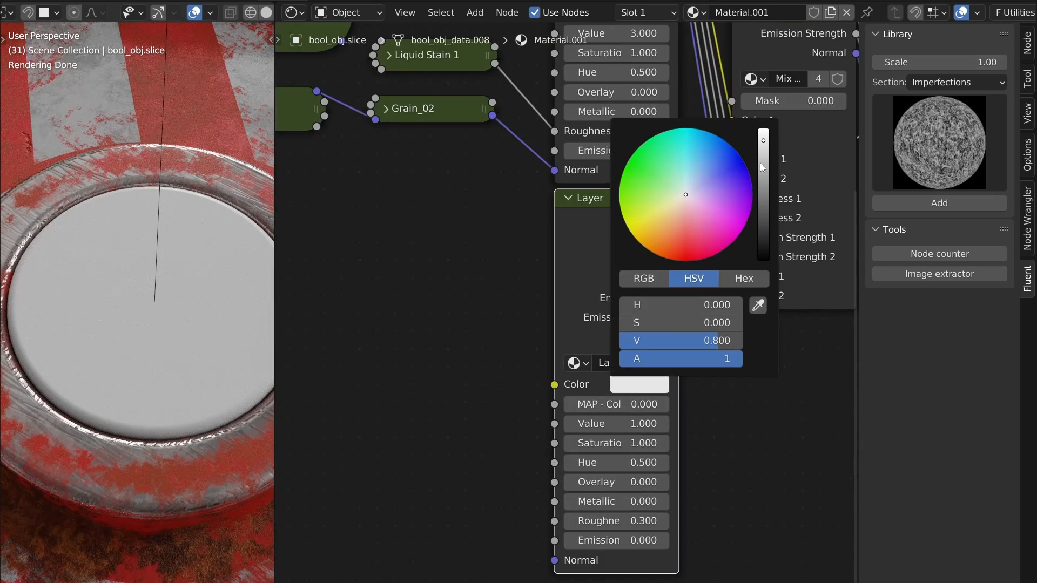
left_click(661, 248)
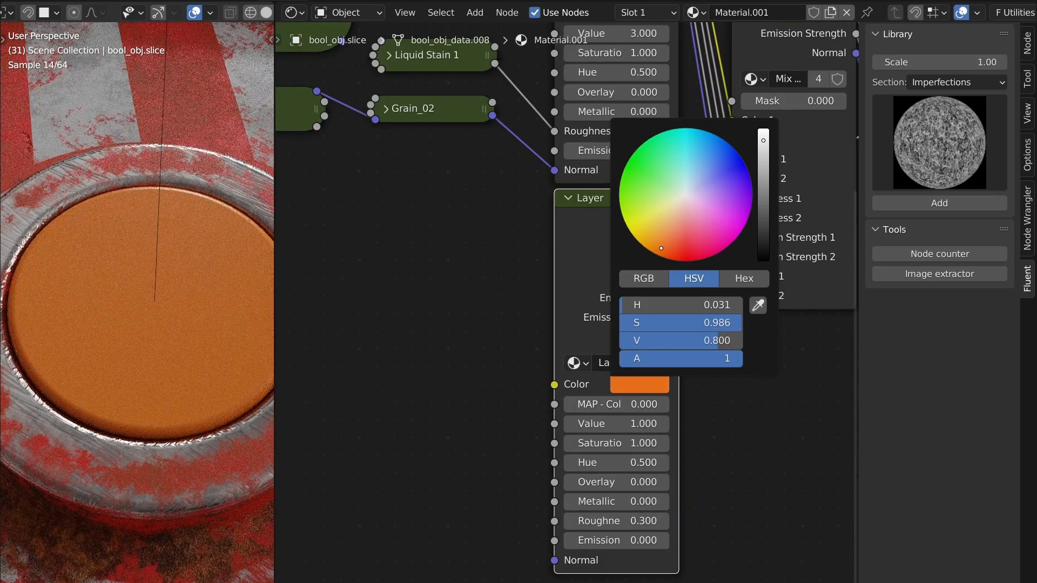
left_click_drag(763, 140, 763, 239)
Add a Grunge 08 node from the Grunges section and connect its Result to the lower Layer's MAP - Color variation.
middle_click_drag(557, 328, 681, 344)
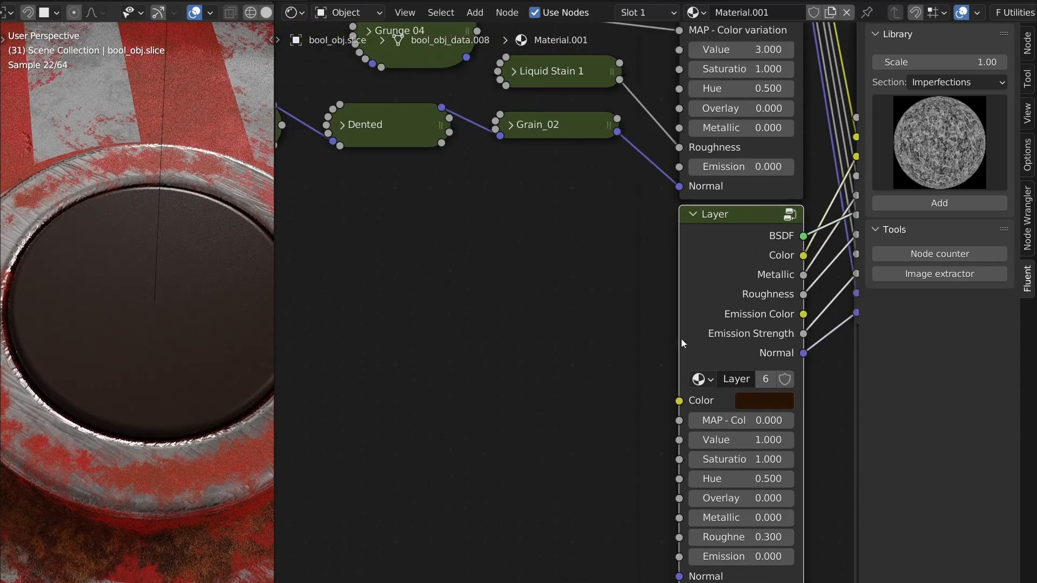
left_click(936, 93)
left_click(943, 122)
left_click(943, 121)
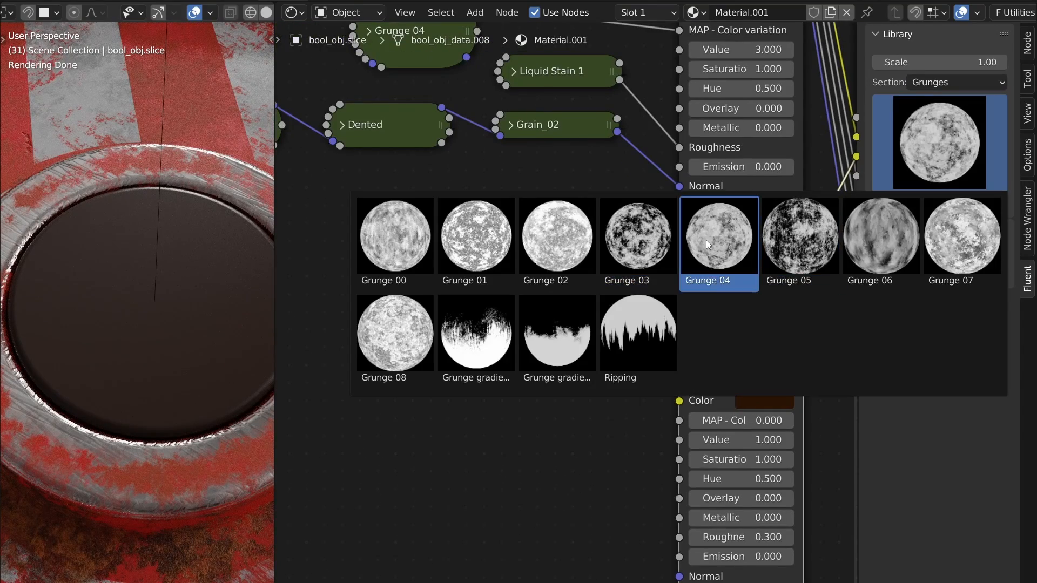
left_click(397, 336)
left_click(530, 261)
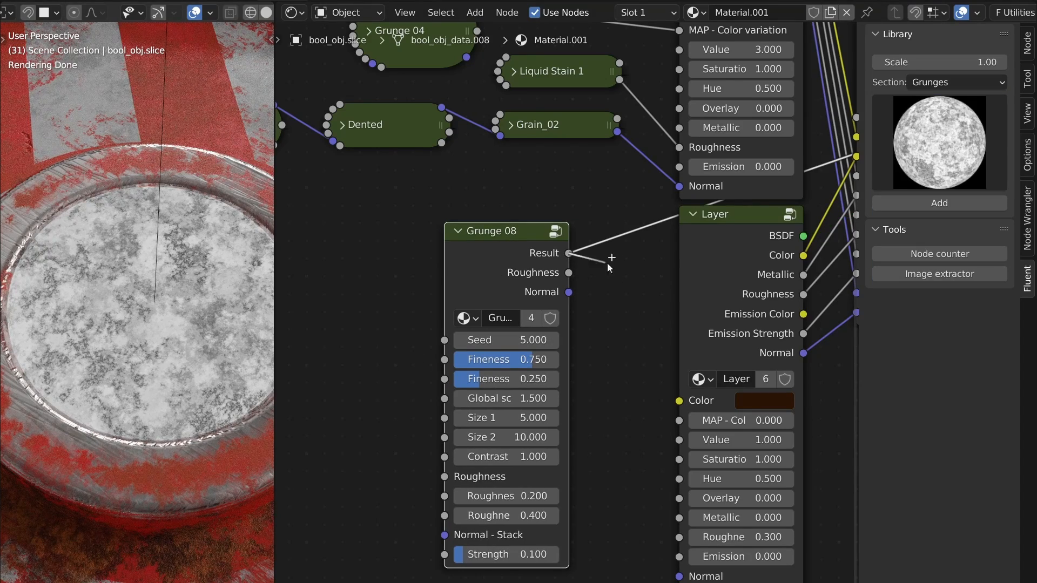
left_click_drag(668, 428, 683, 422)
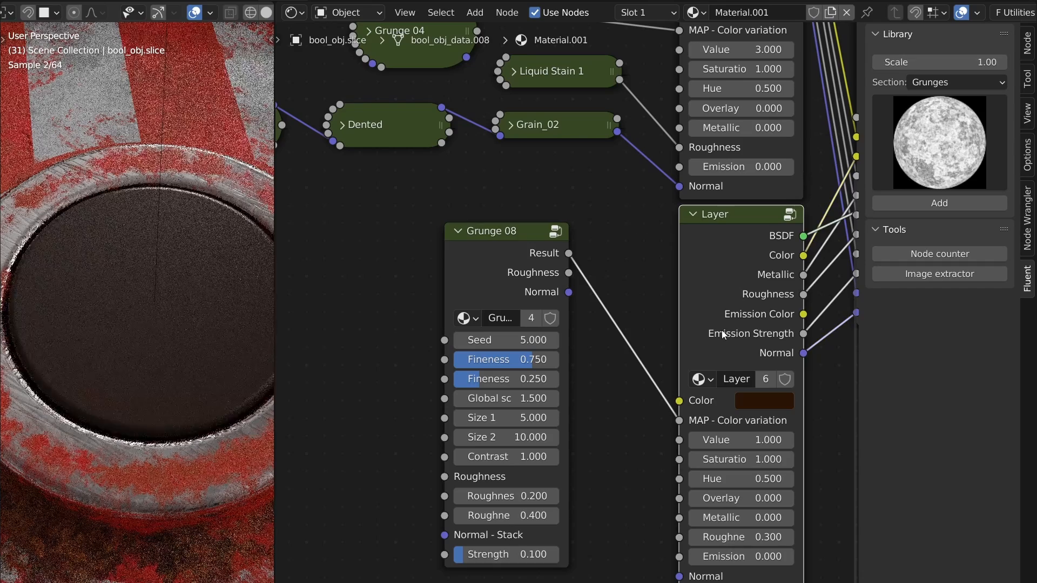
Set the lower Layer's Value to 2 and its Hue to 0.52.
left_click(738, 445)
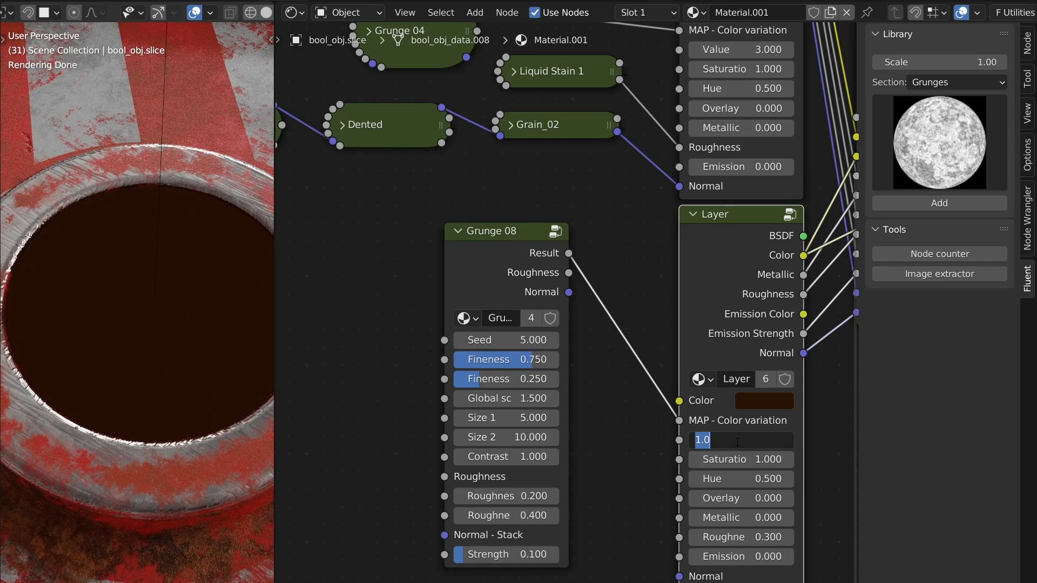
type("2")
key("Return")
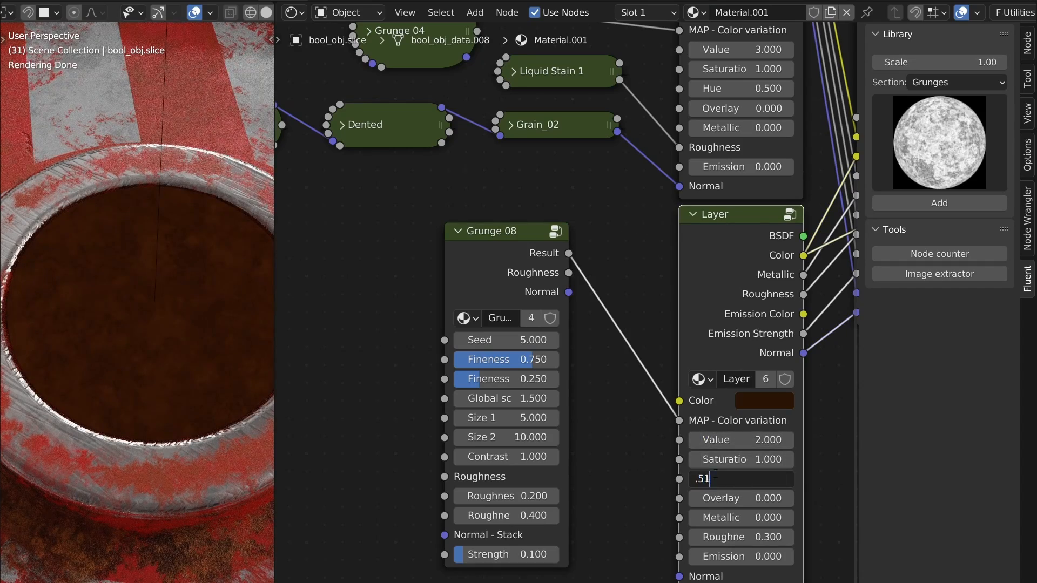
left_click(715, 474)
type(".51")
key("Return")
type(".52")
key("Return")
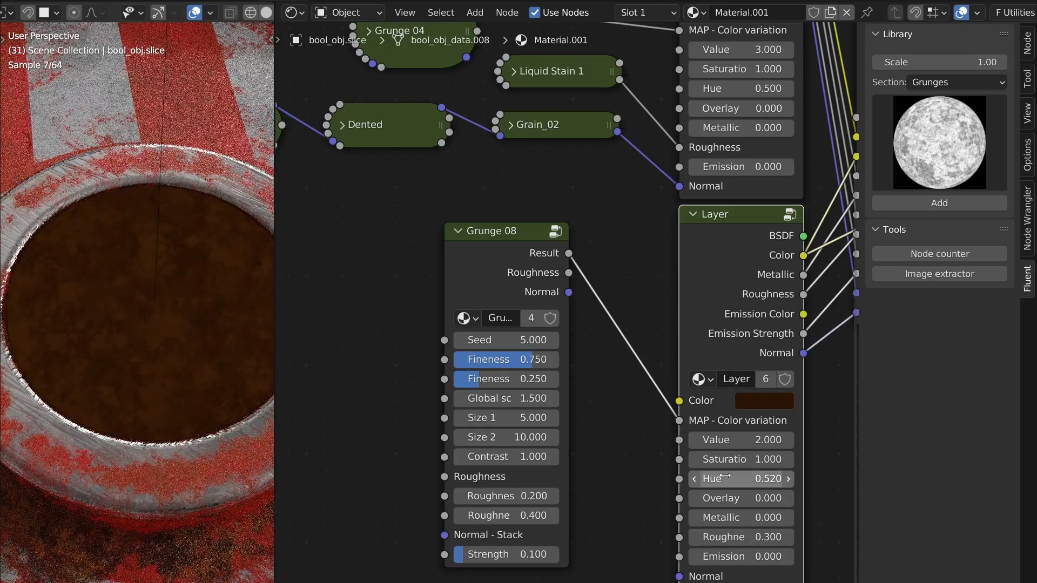
Shift the Grunge 08 node slightly and cycle the lower Layer's preview to its BSDF output on the cap.
scroll(450, 304, "down", 1)
left_click_drag(475, 269, 504, 268)
middle_click_drag(710, 280, 614, 282)
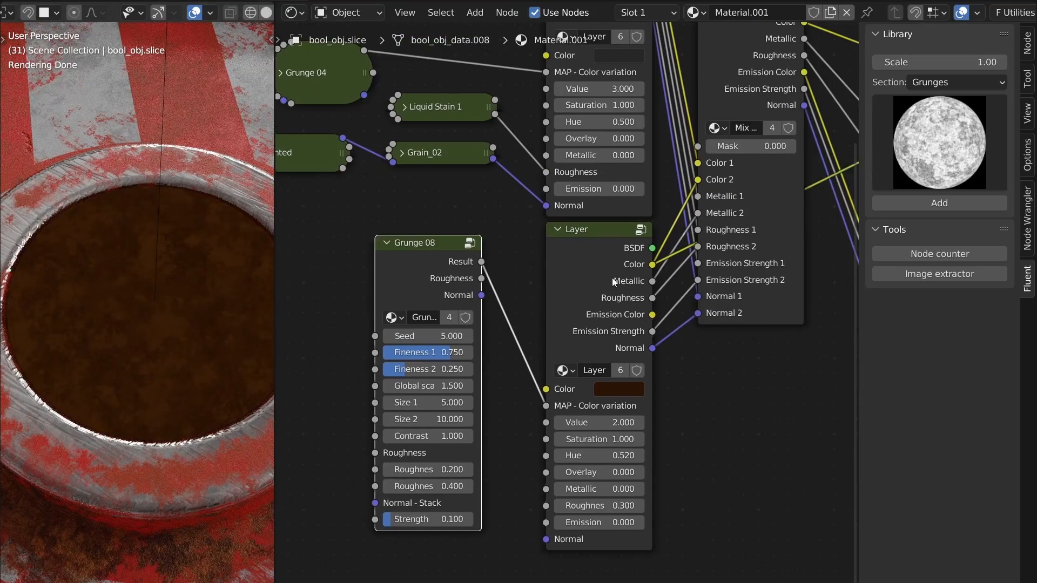
left_click(613, 282, "ctrl+shift")
left_click(613, 282, "ctrl+shift")
left_click(613, 282, "ctrl+shift")
left_click(613, 282, "ctrl+shift")
left_click(614, 282, "ctrl+shift")
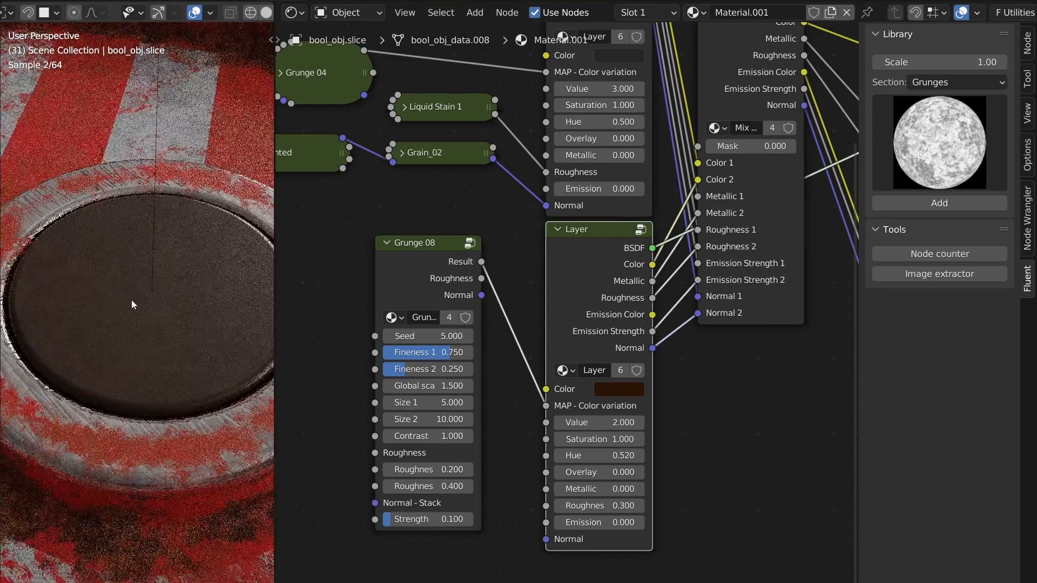
Connect Grunge 08's Normal to the lower Layer's Normal and set Grunge 08's strength to 0.2.
left_click_drag(436, 288, 367, 277)
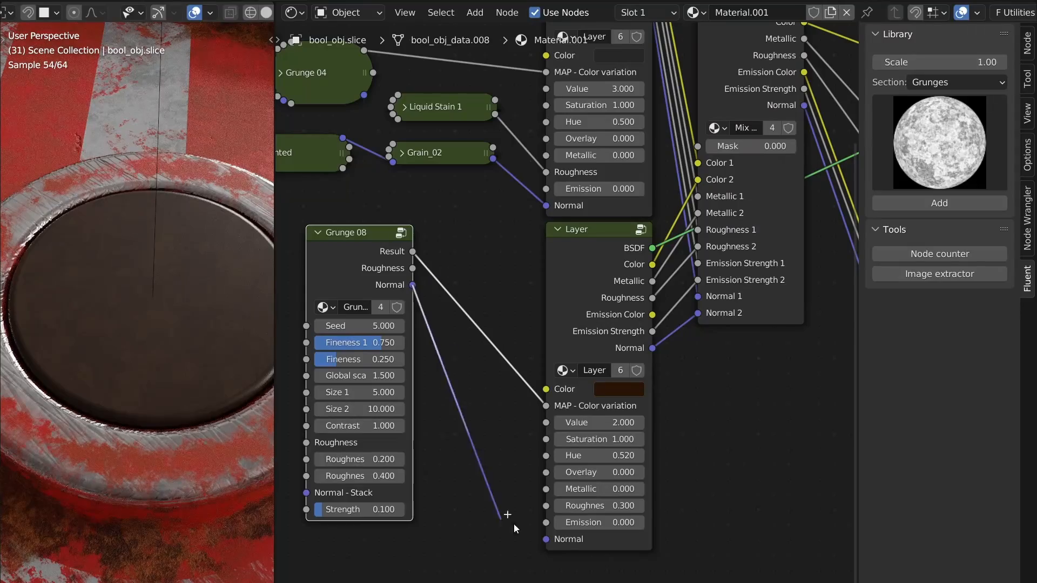
middle_click_drag(179, 410, 213, 381)
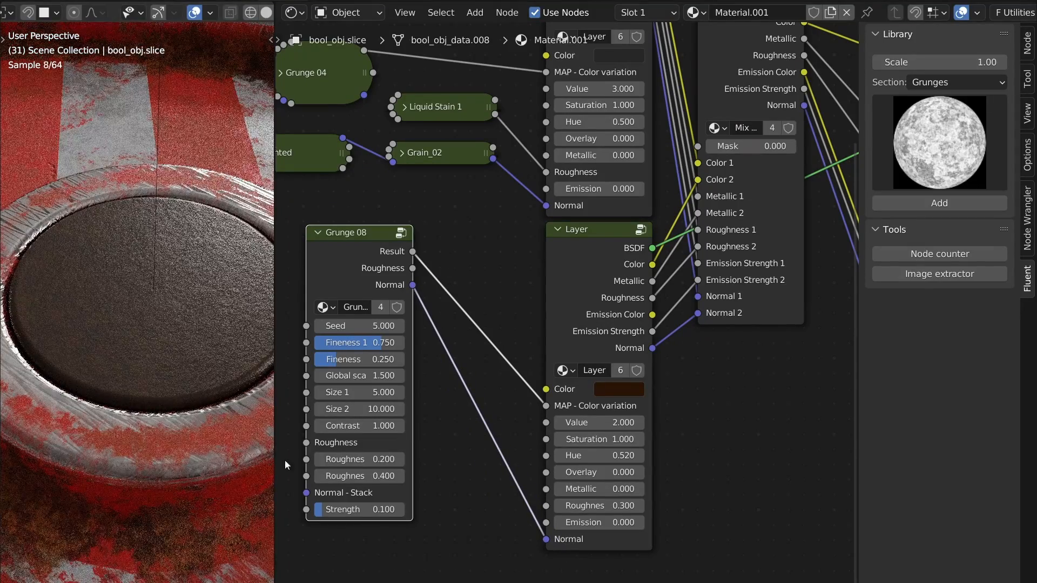
type(".2")
key("Return")
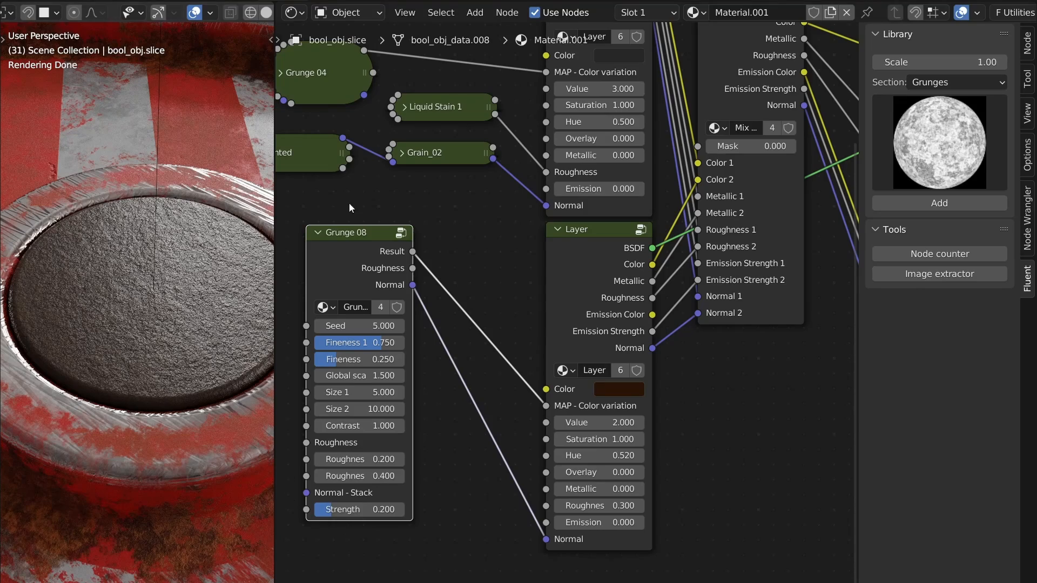
left_click_drag(387, 257, 434, 273)
middle_click_drag(185, 271, 183, 317)
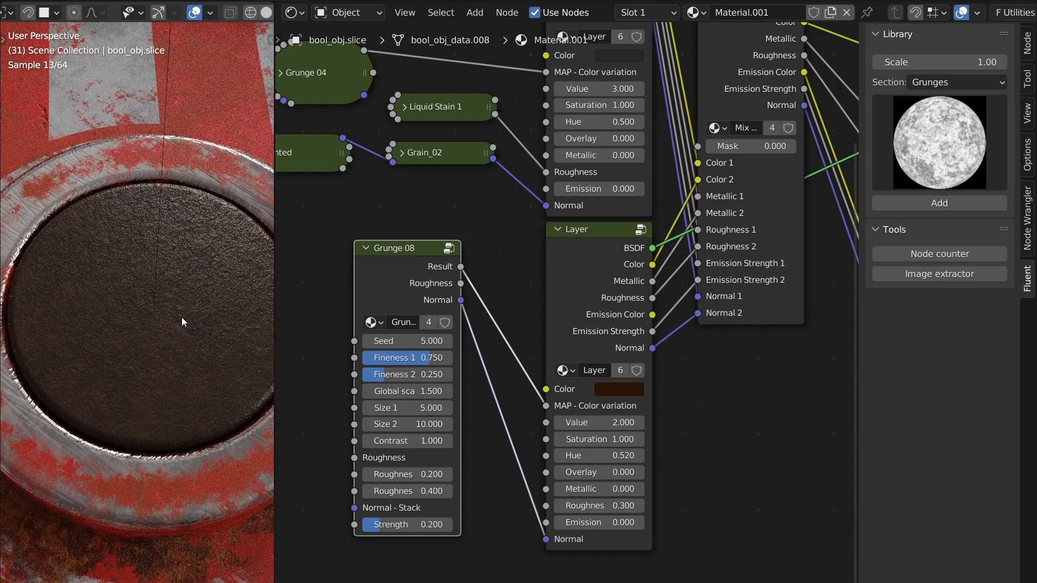
Add an Edges mask to the Mix Layers node and place it directly above that node.
middle_click_drag(436, 303, 399, 379)
scroll(400, 379, "down", 4)
left_click_drag(373, 367, 410, 360)
middle_click_drag(611, 193, 569, 297)
left_click(569, 296)
key("f")
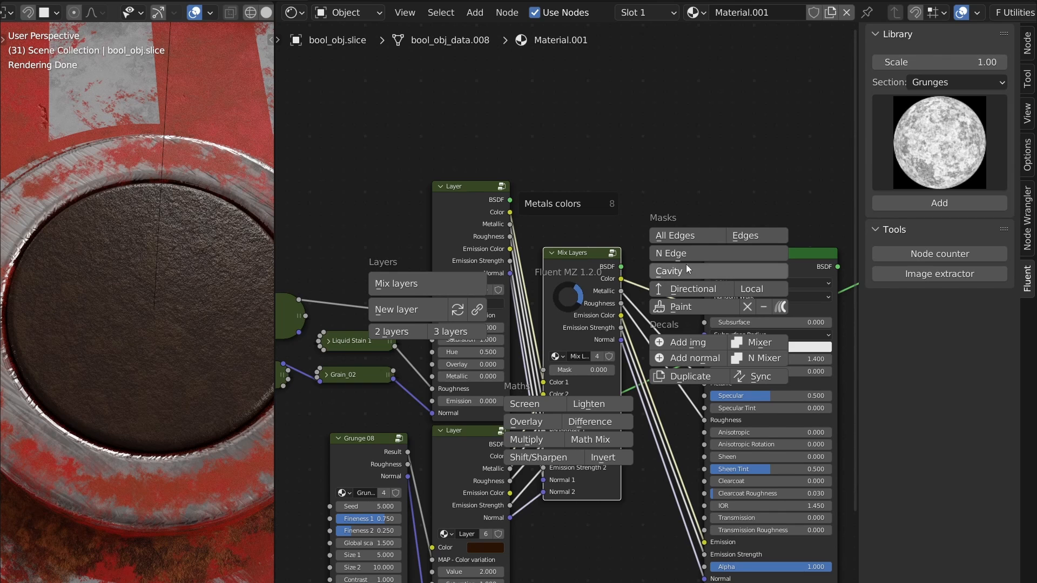
left_click(745, 237)
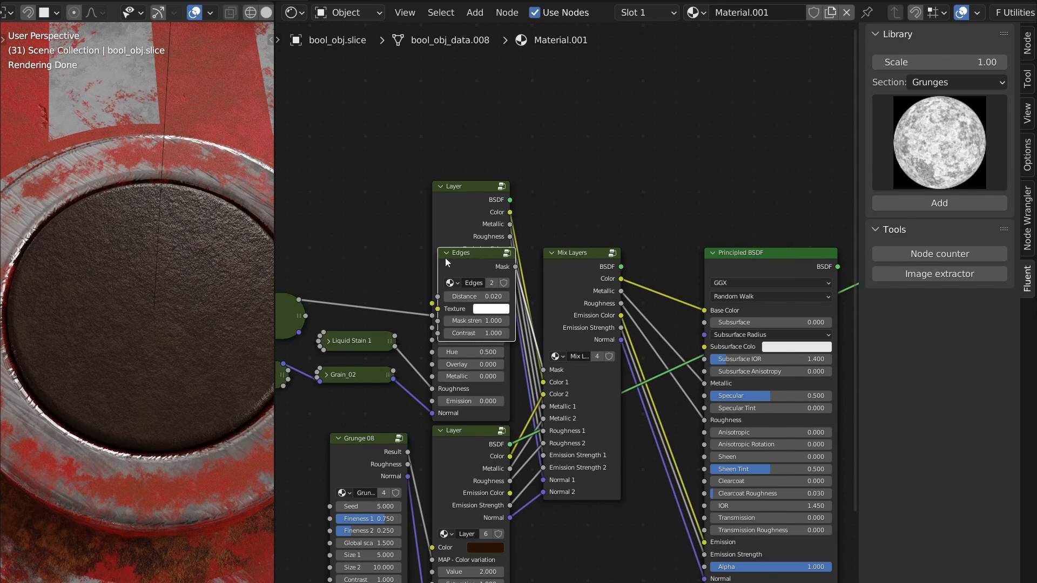
left_click(581, 161)
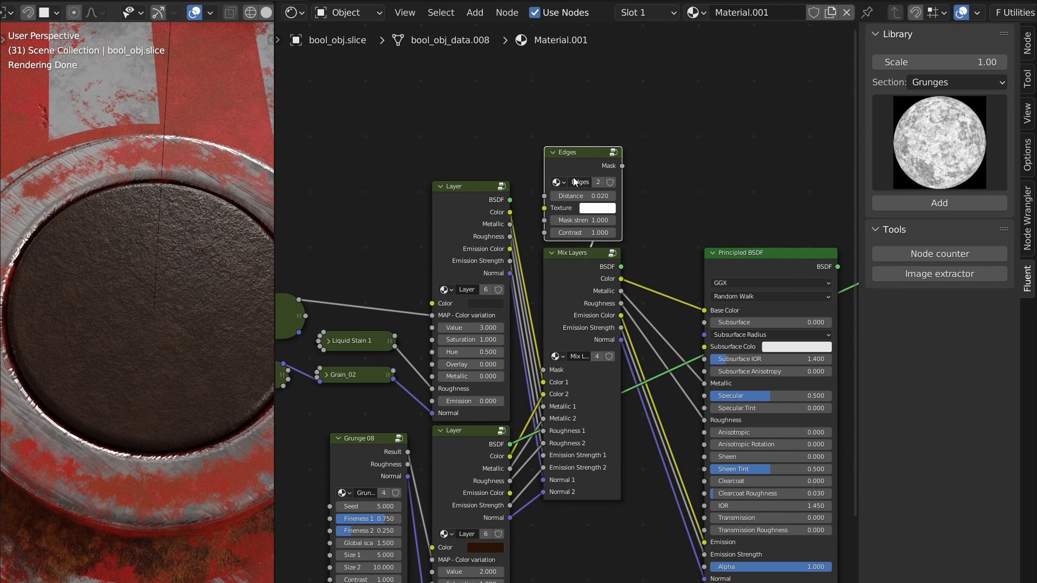
Preview Mix Layers on the cap and set the Edges mask strength to 21.6 and its distance to 0.02.
left_click(580, 277, "ctrl+shift")
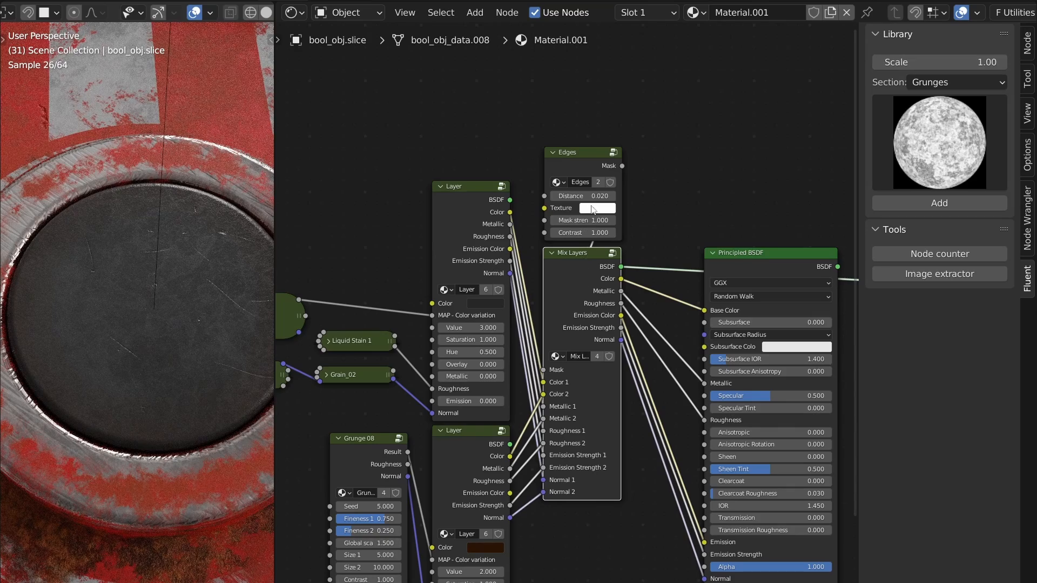
left_click_drag(585, 198, 630, 221)
scroll(603, 197, "up", 4)
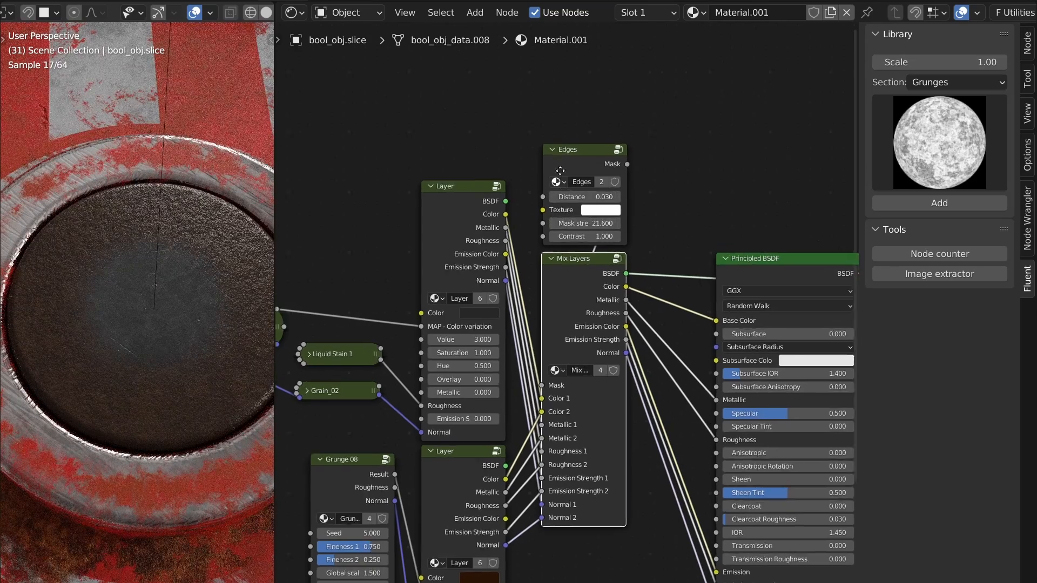
left_click(605, 208)
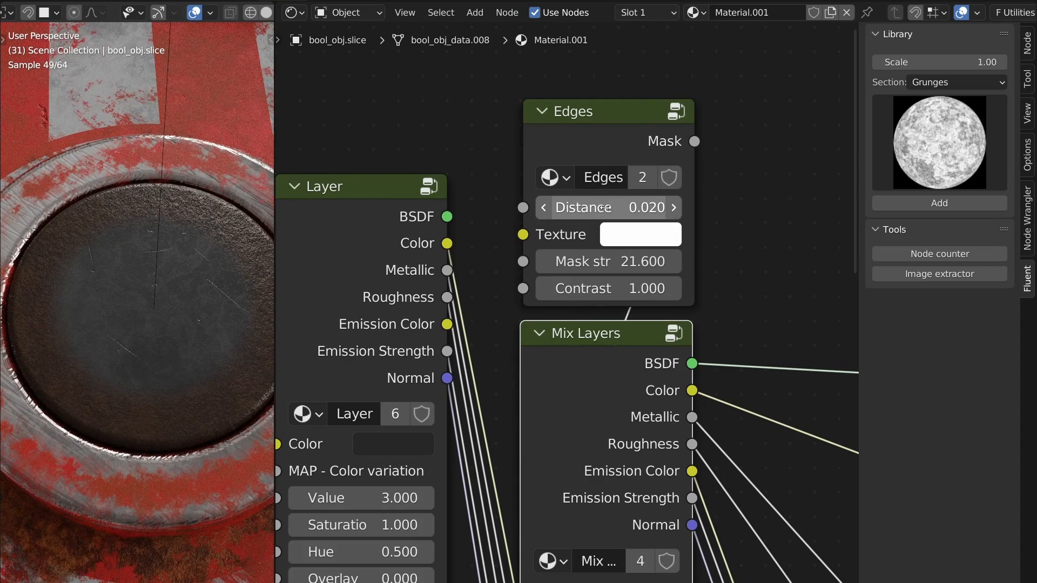
Connect Grunge 08's Result to the Edges Texture input, previewing the mask and the Mix Layers output on the cap.
scroll(605, 207, "down", 4)
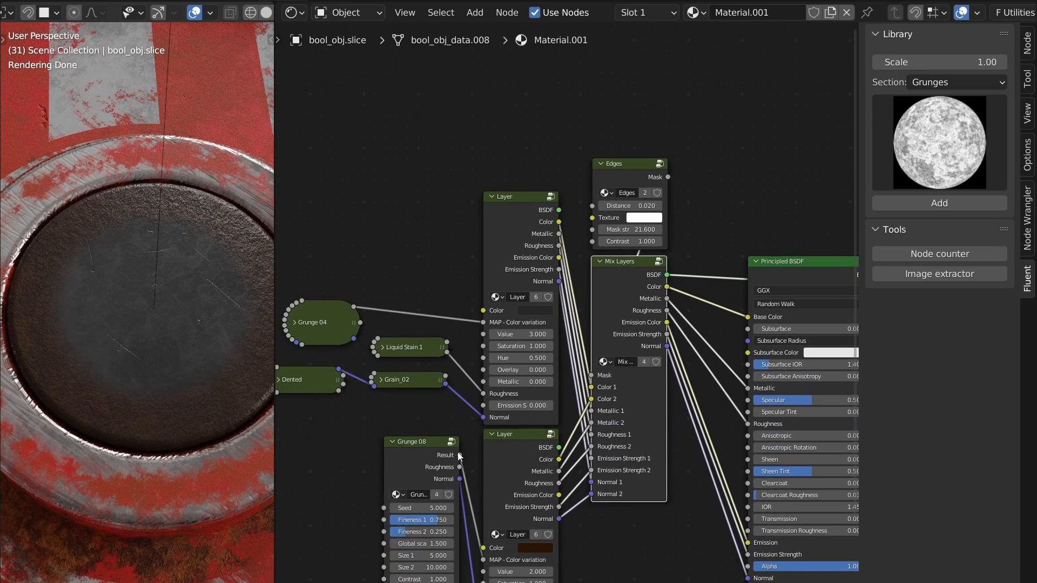
left_click(424, 457, "ctrl+shift")
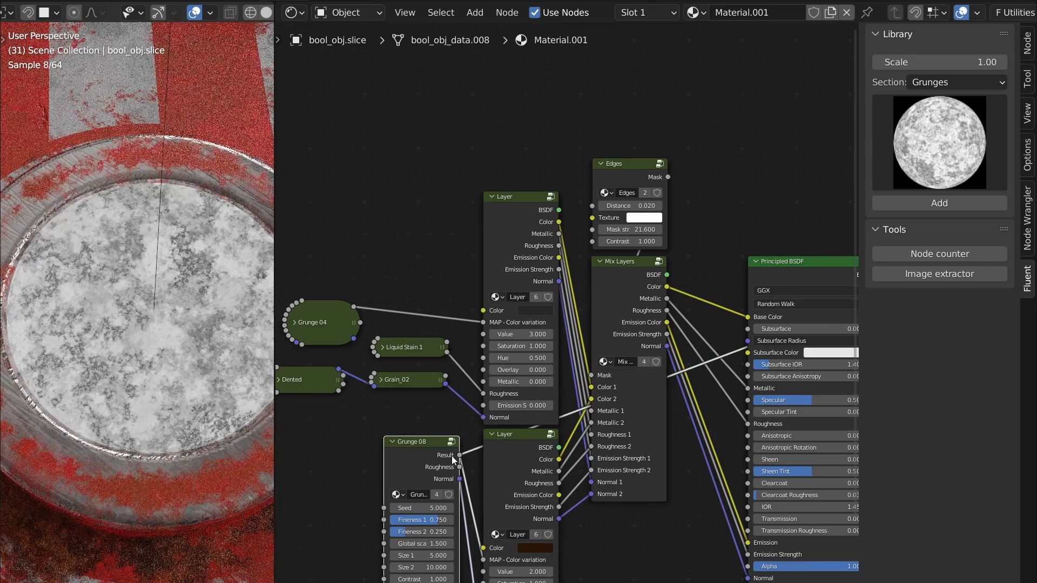
left_click_drag(460, 455, 470, 258)
left_click(649, 179, "ctrl+shift")
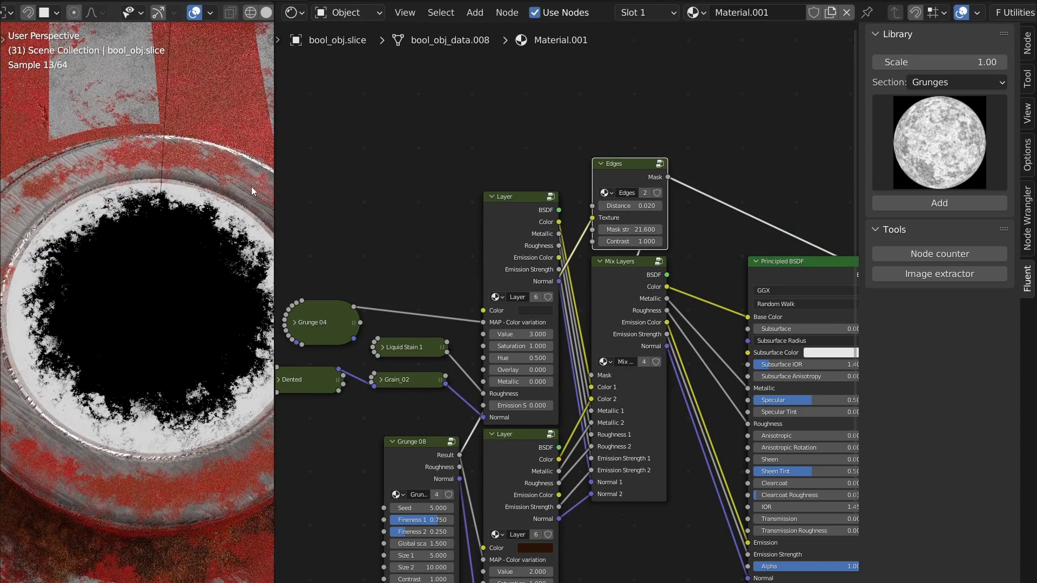
left_click(633, 294, "ctrl+shift")
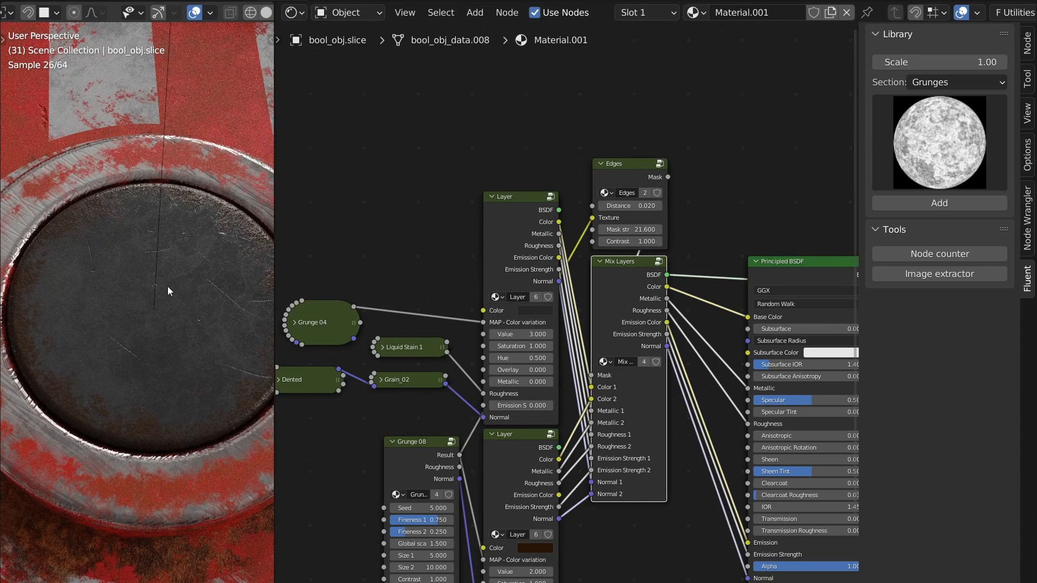
Set the lower Layer's roughness to 0.5 and preview the Mix Layers output on the cap again.
middle_click_drag(499, 442, 522, 293)
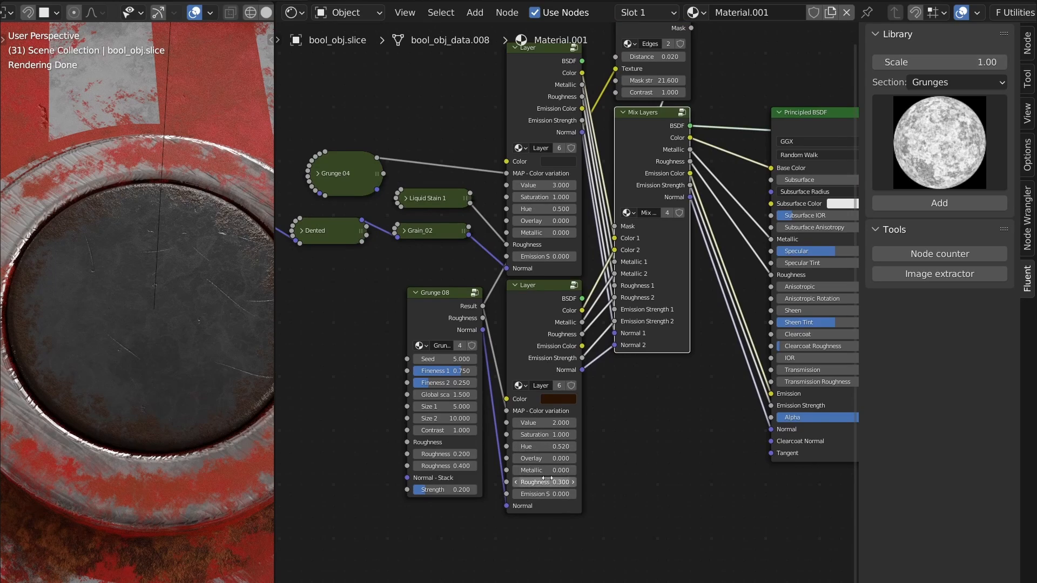
scroll(547, 479, "up", 3)
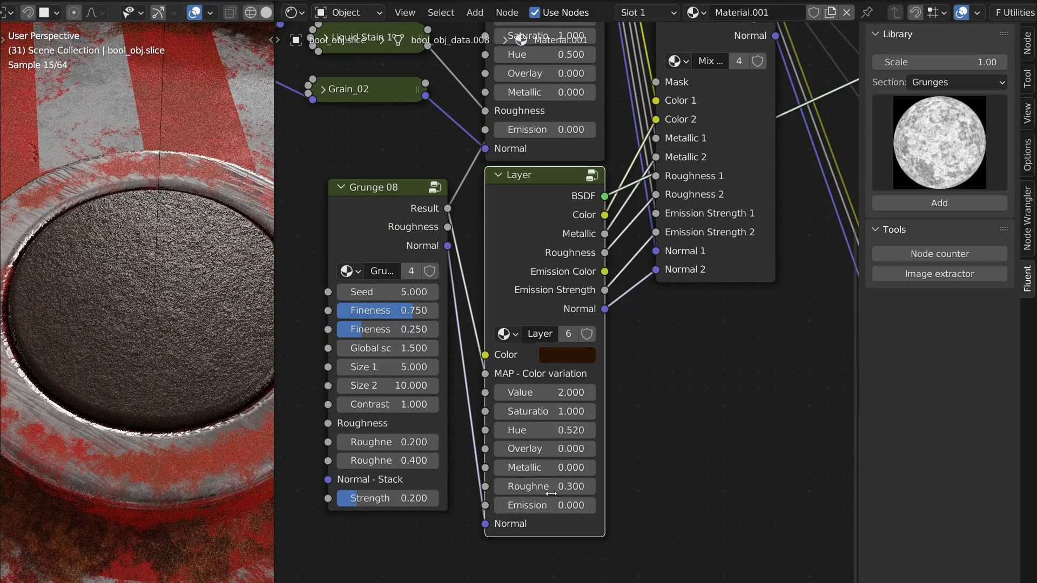
type(".5")
key("Return")
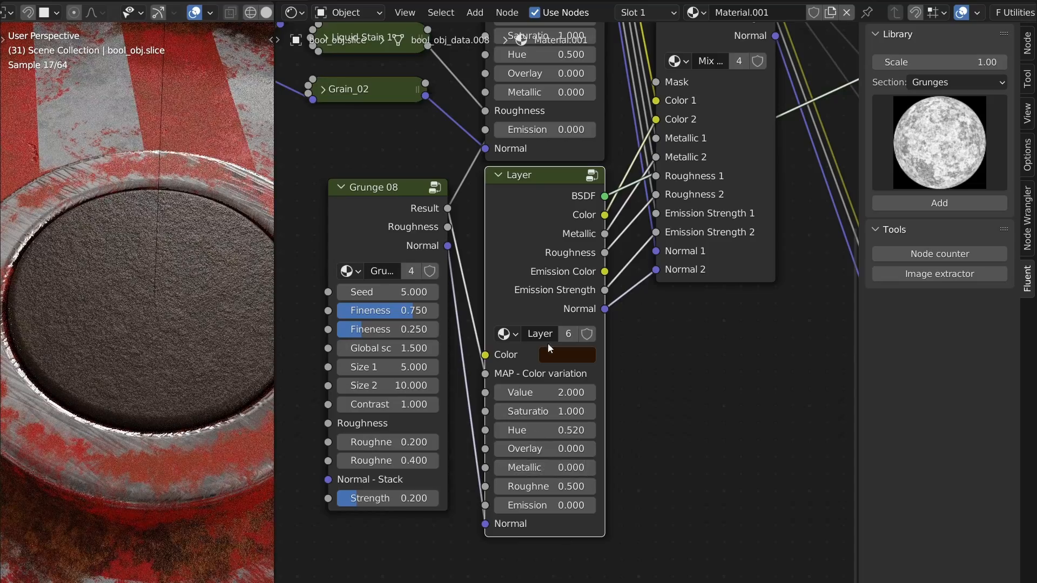
middle_click_drag(510, 202, 492, 432)
left_click(680, 171, "ctrl+shift")
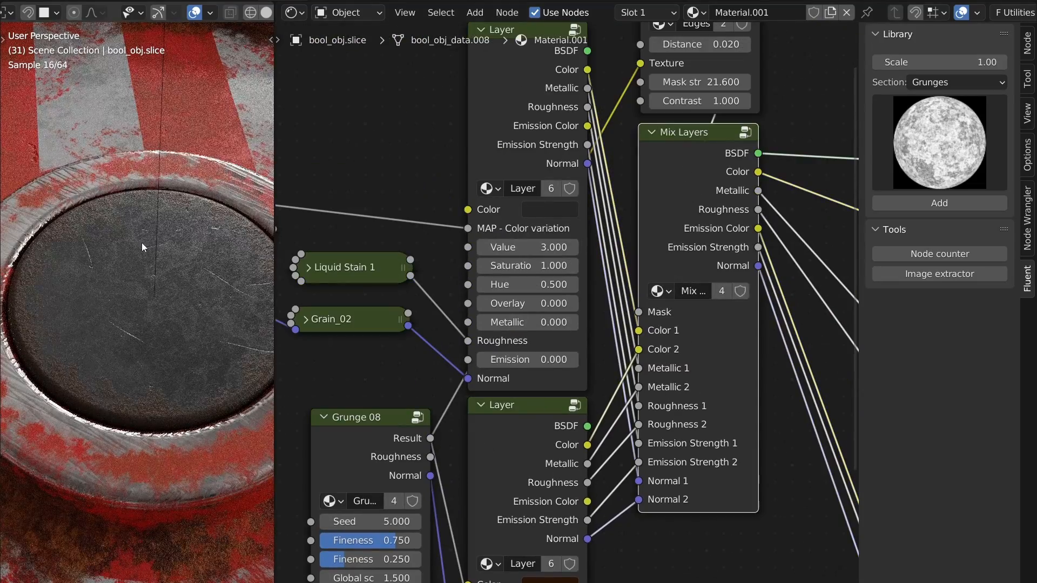
Examine the finished cap material and the whole barrel in the rendered view from several angles.
scroll(162, 264, "down", 5)
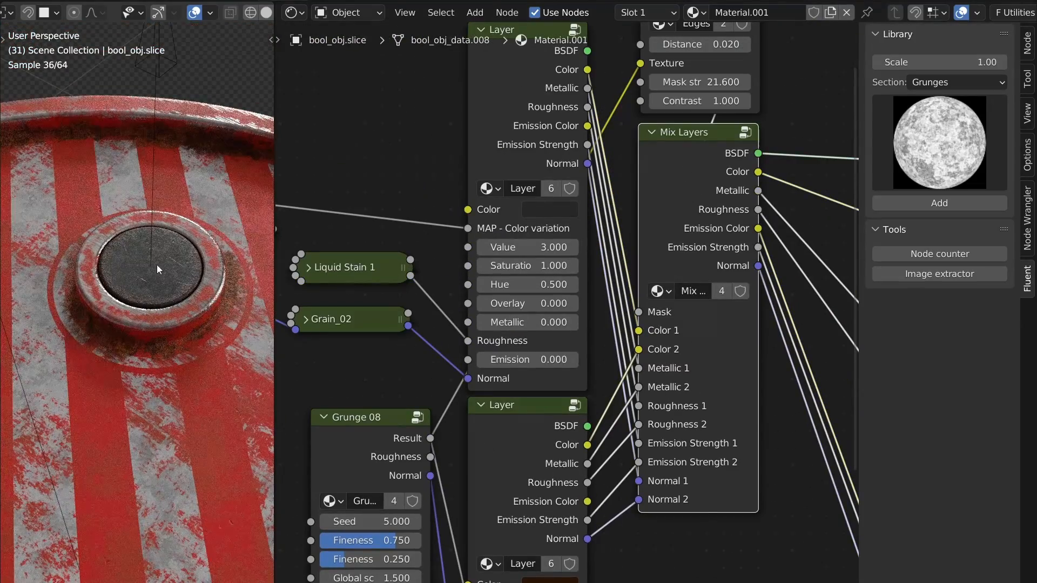
scroll(155, 259, "up", 4)
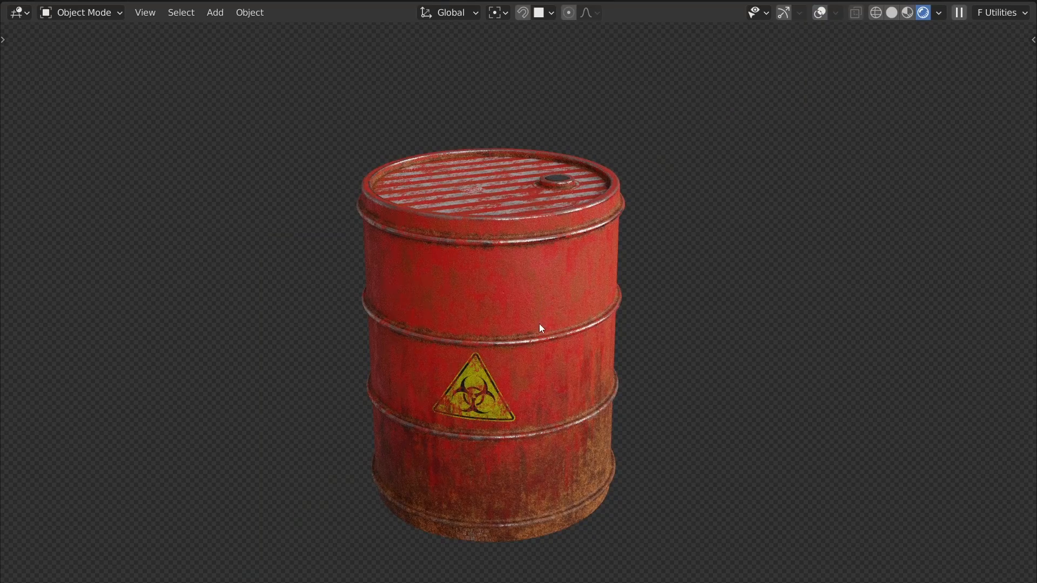
middle_click_drag(541, 328, 482, 338)
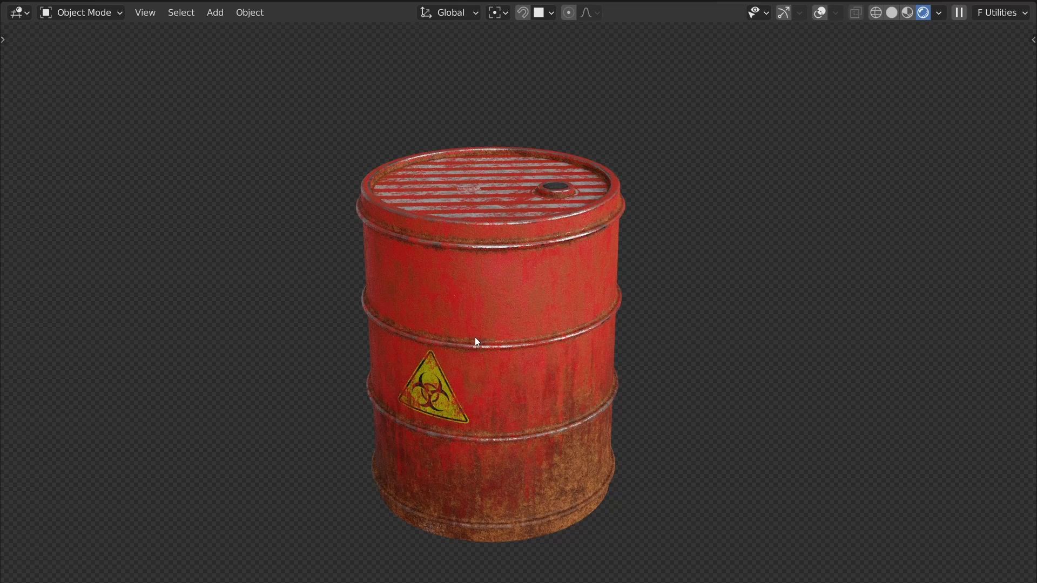
middle_click_drag(302, 325, 459, 332)
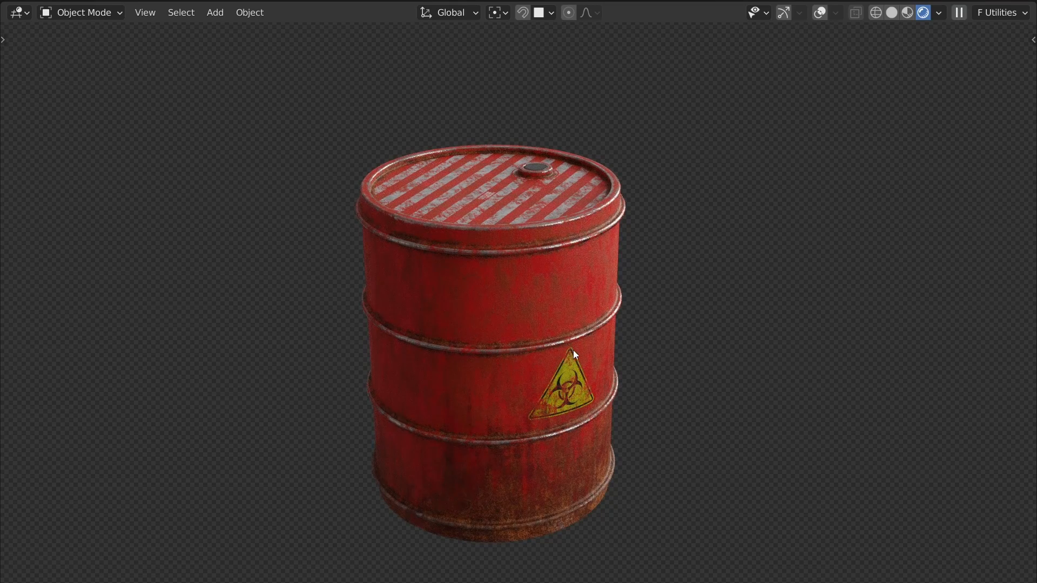
middle_click_drag(573, 350, 438, 351)
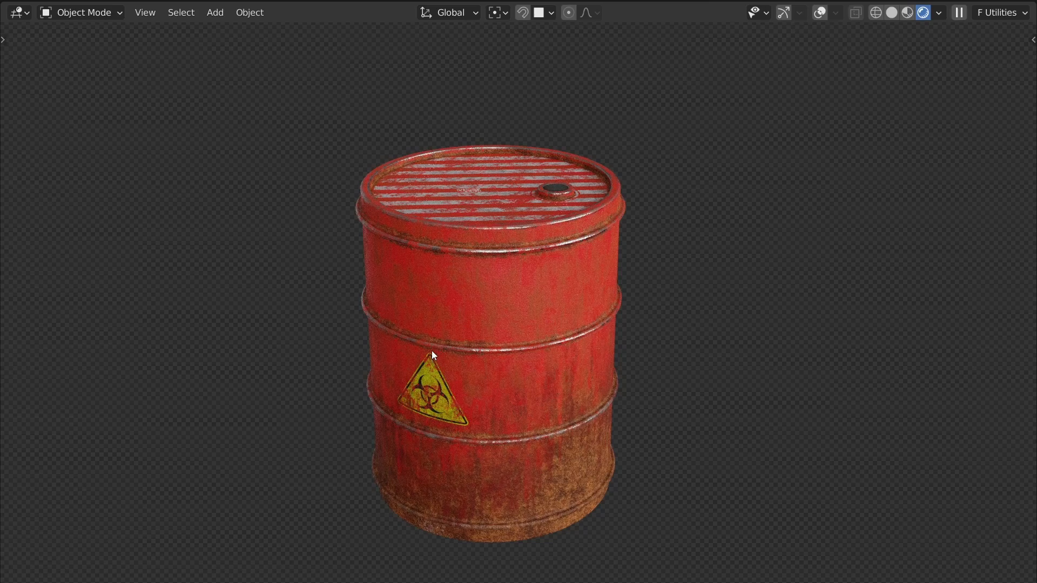